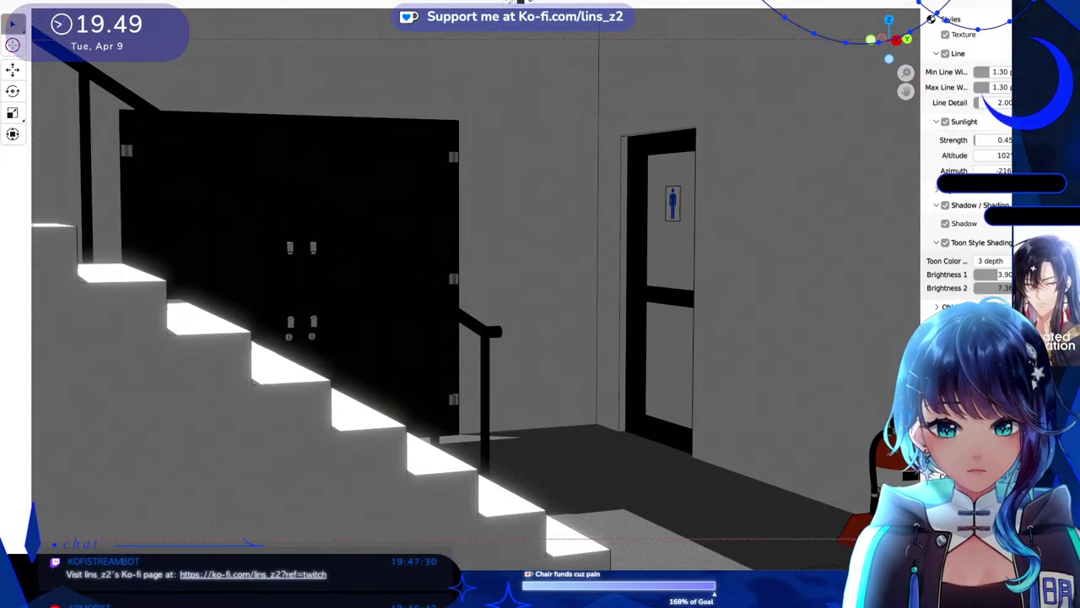
Switch the Shadow / Shading style off and back on to compare the lighting of the staircase scene.
scroll(966, 169, down, 5)
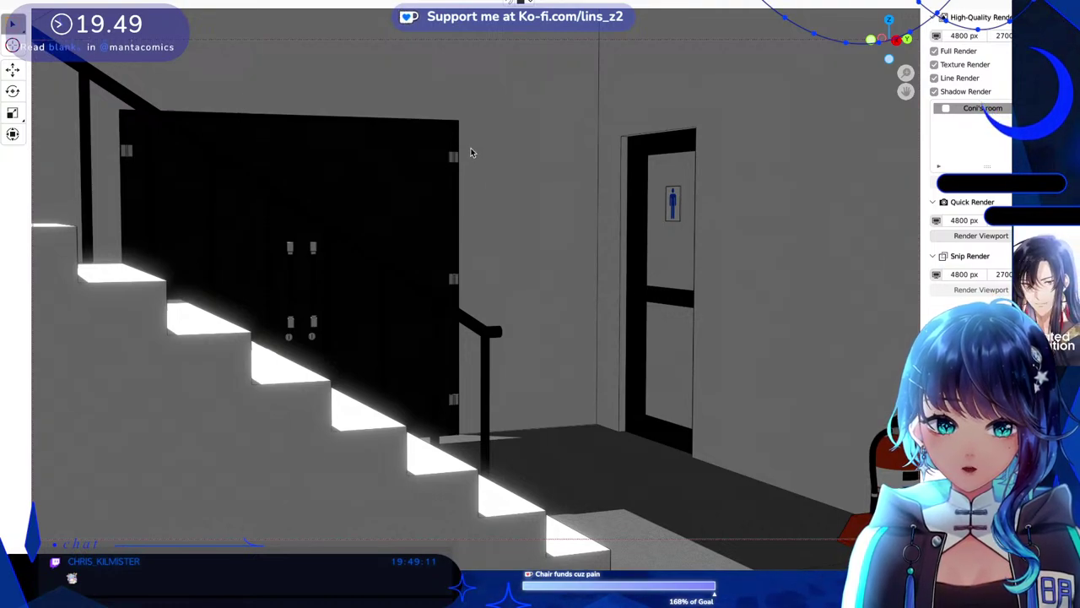
scroll(470, 152, up, 3)
scroll(470, 152, down, 5)
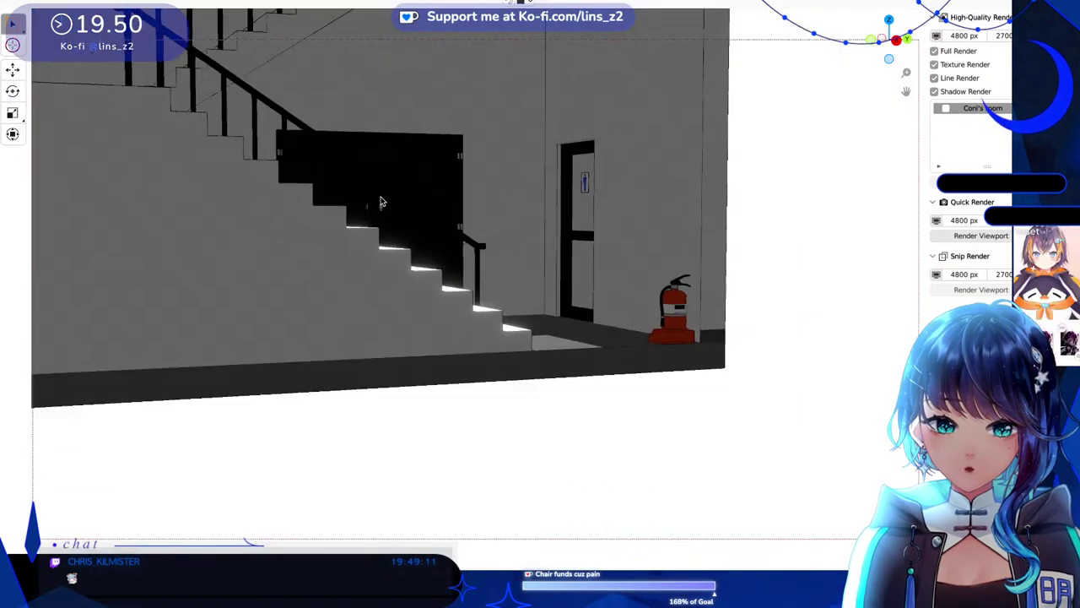
click(307, 216)
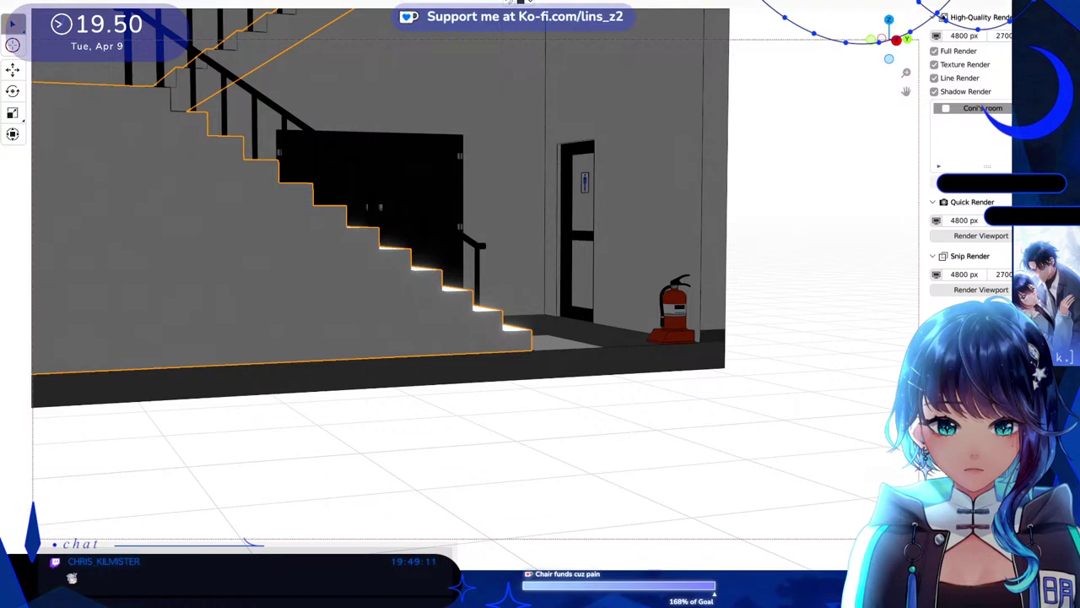
scroll(970, 169, down, 5)
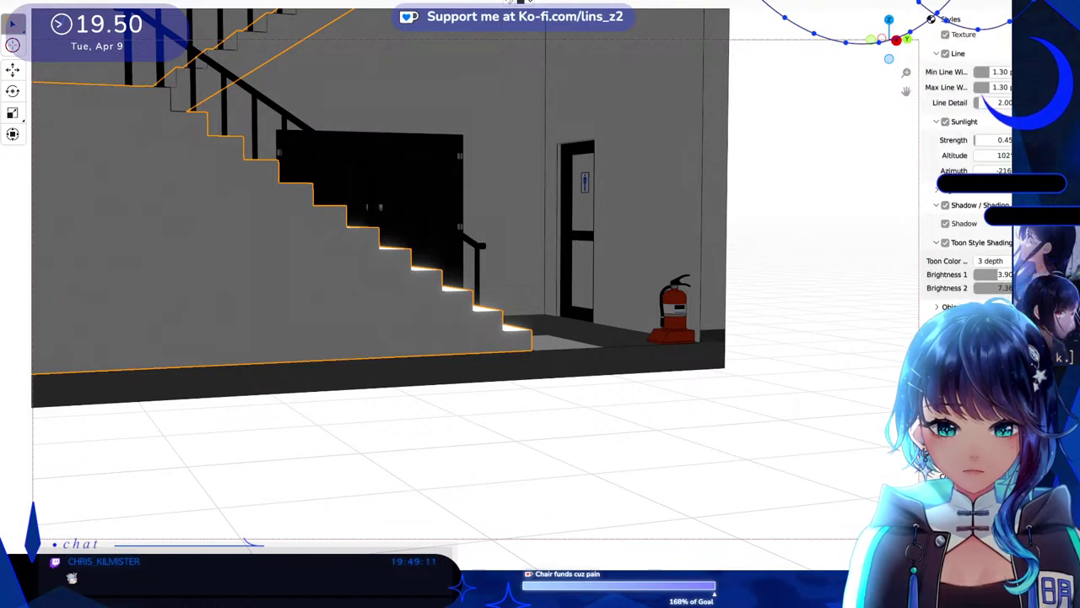
click(945, 206)
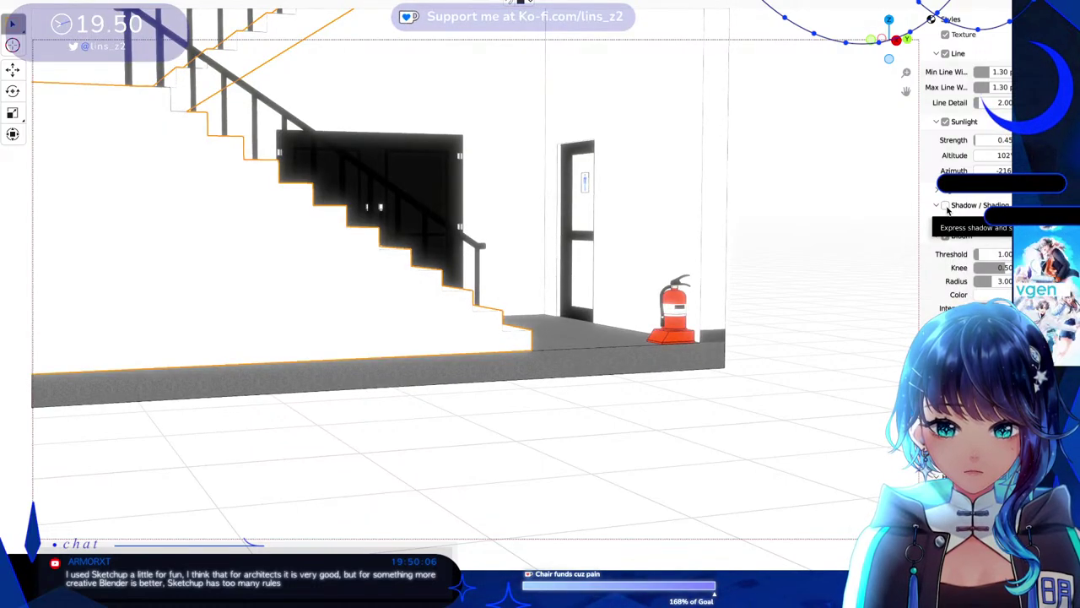
click(534, 142)
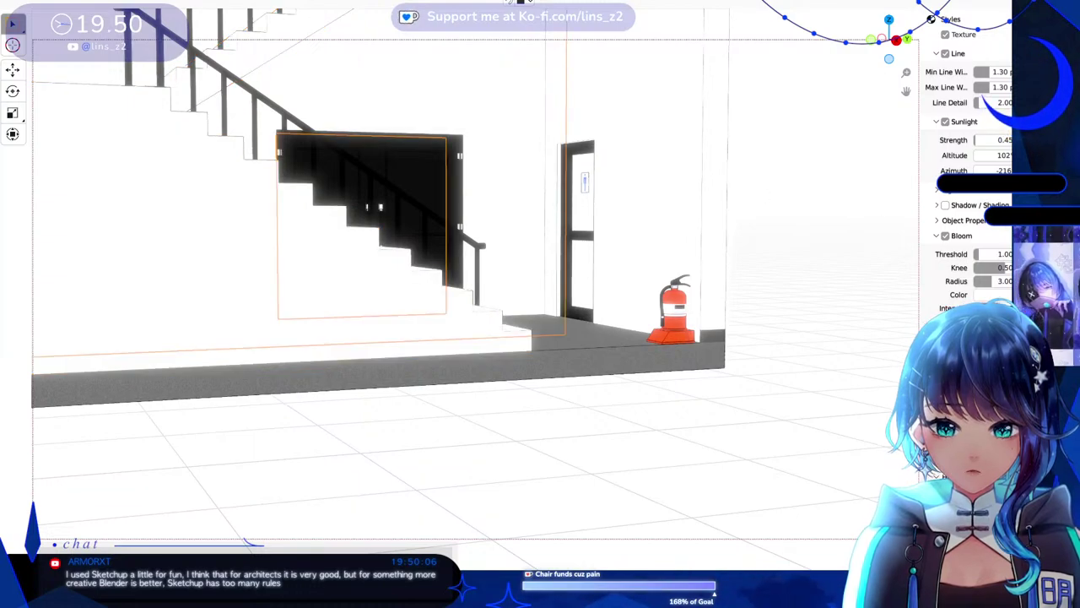
click(946, 206)
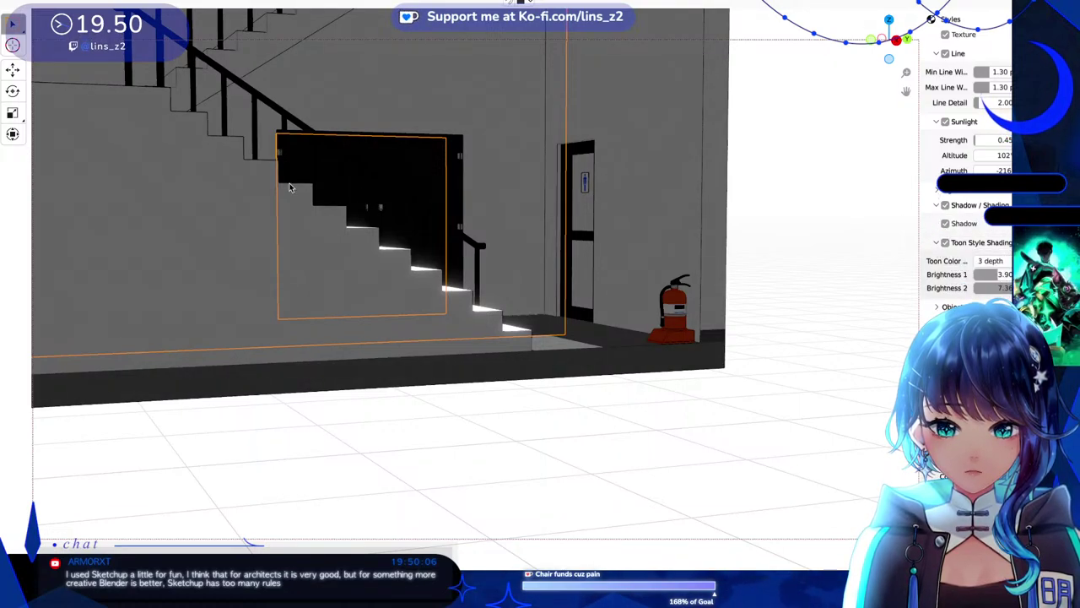
Turn only the cast Shadow option off and on to compare its effect on the stairs, wall and floor.
click(258, 48)
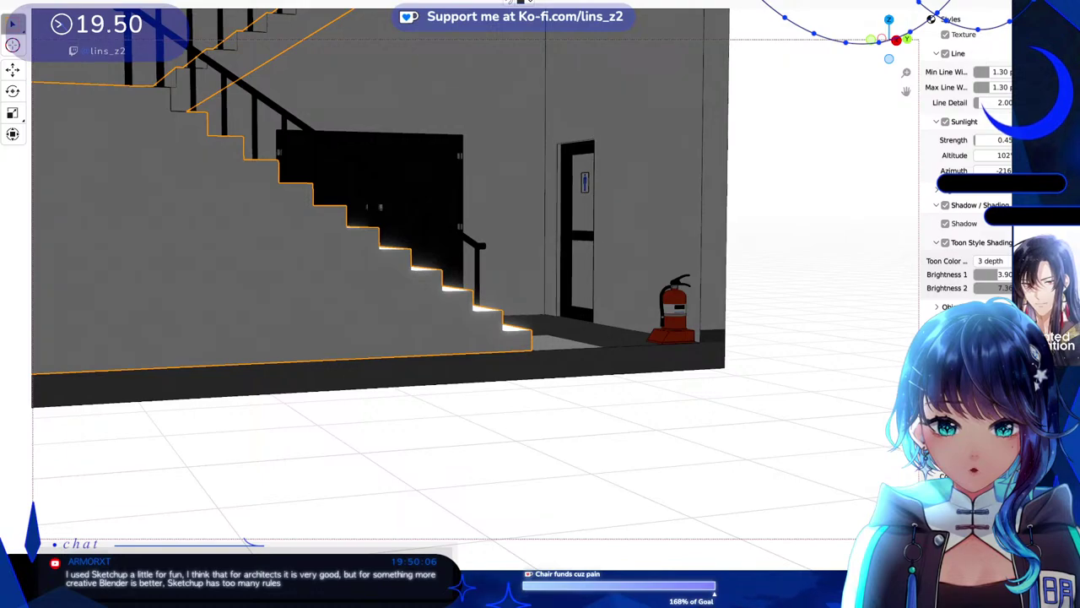
click(946, 224)
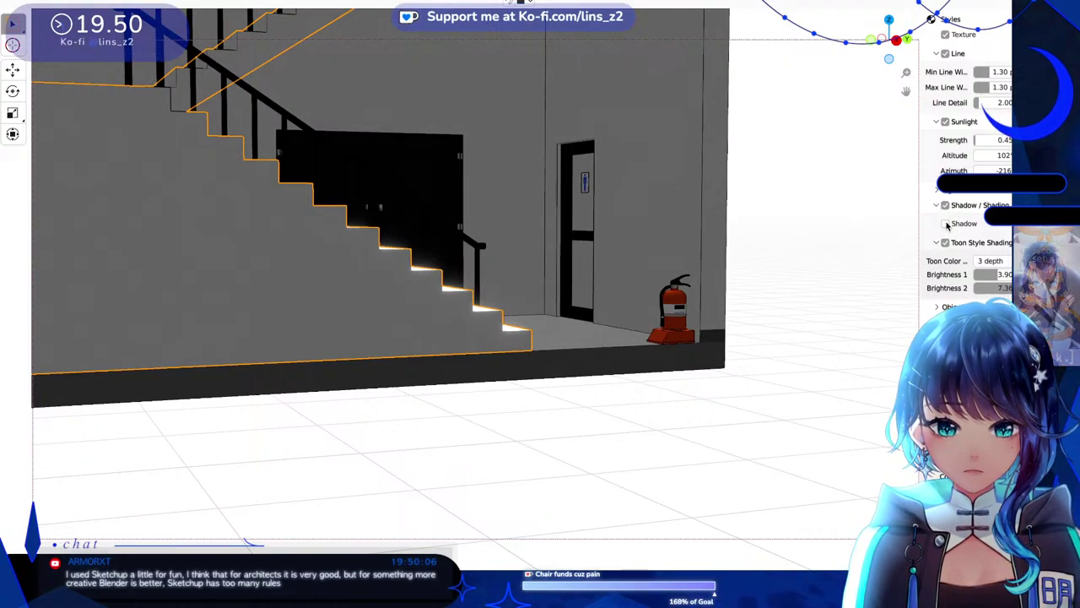
click(946, 224)
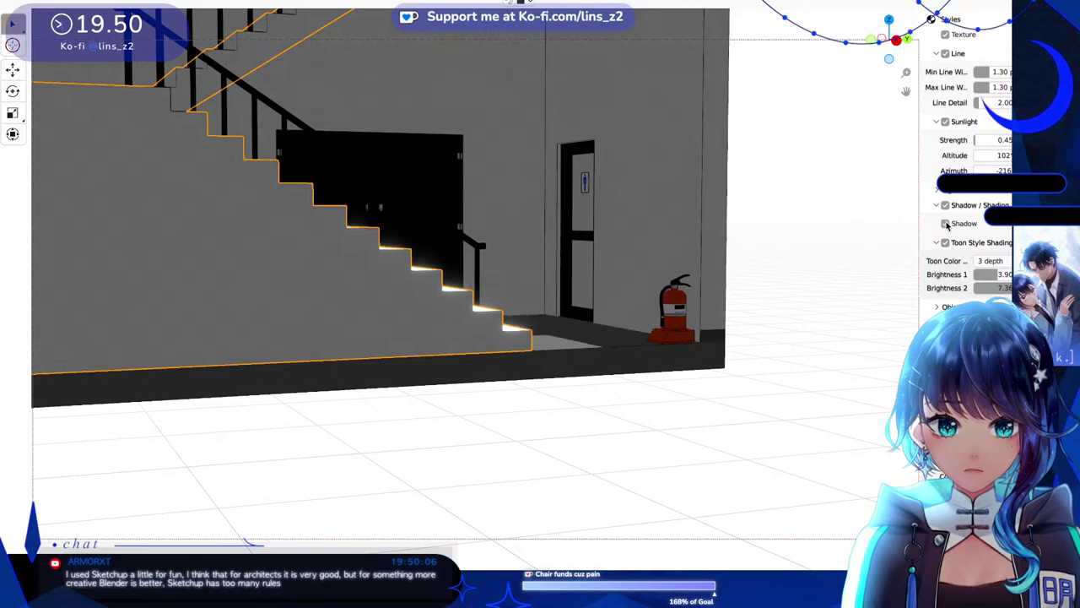
click(946, 224)
click(498, 173)
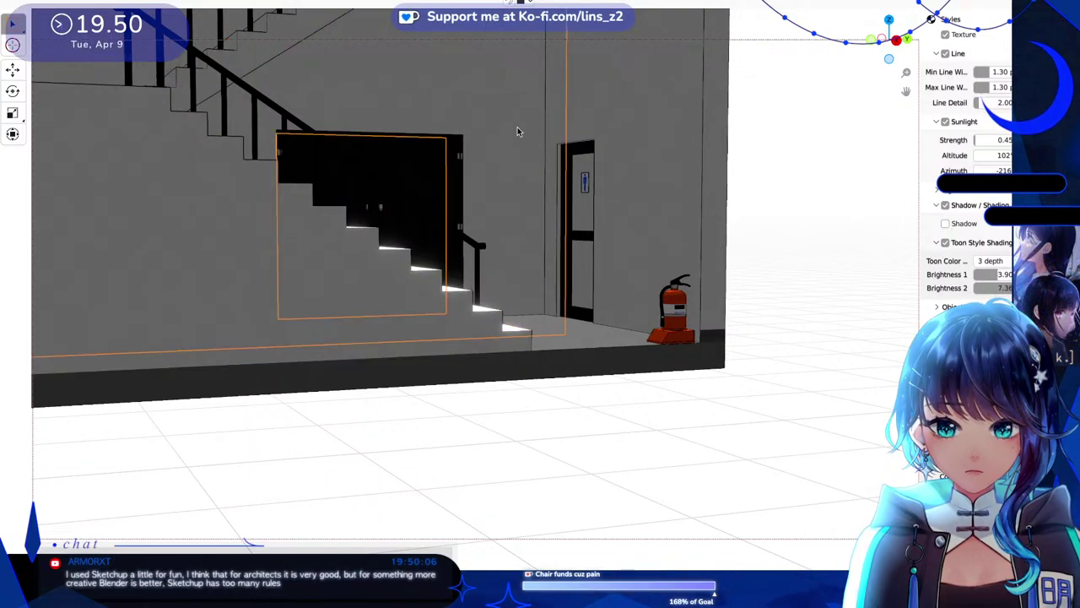
click(963, 226)
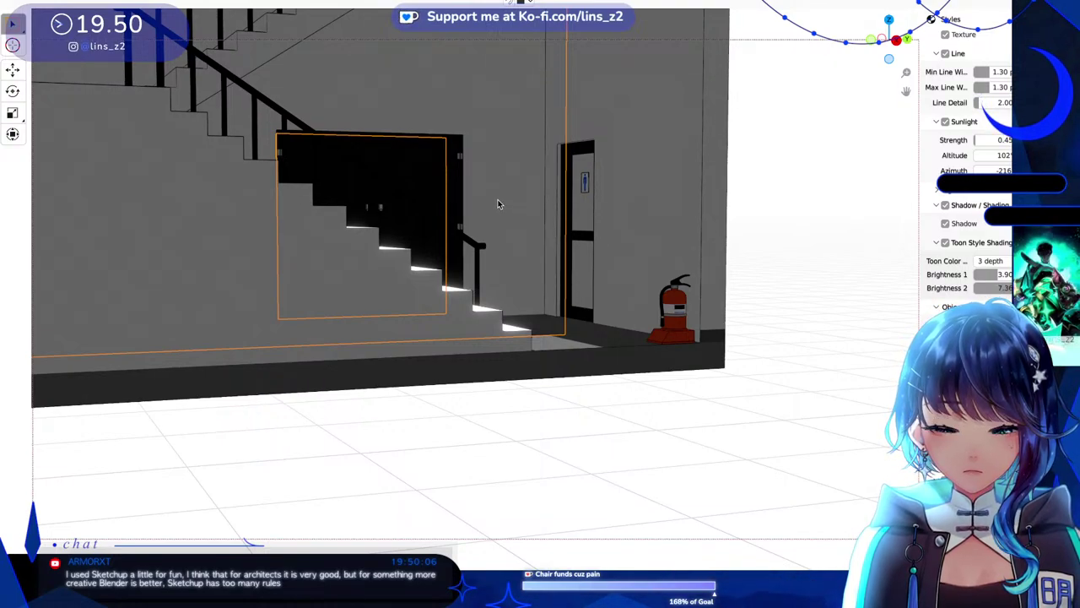
Lower the Sunlight altitude to 32° to change the light on the stairs and the back wall.
click(339, 267)
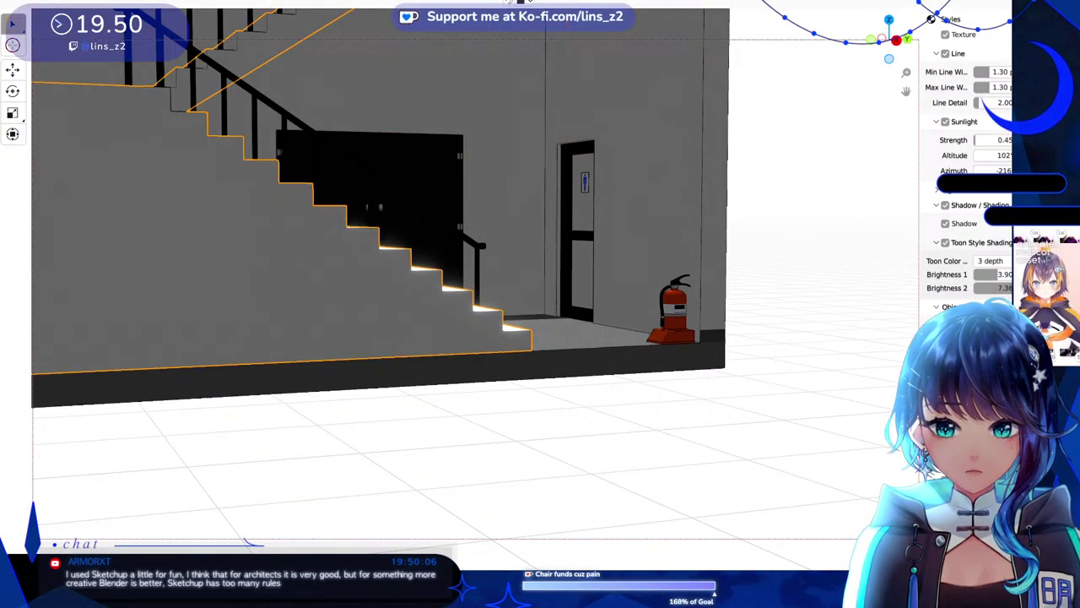
click(640, 177)
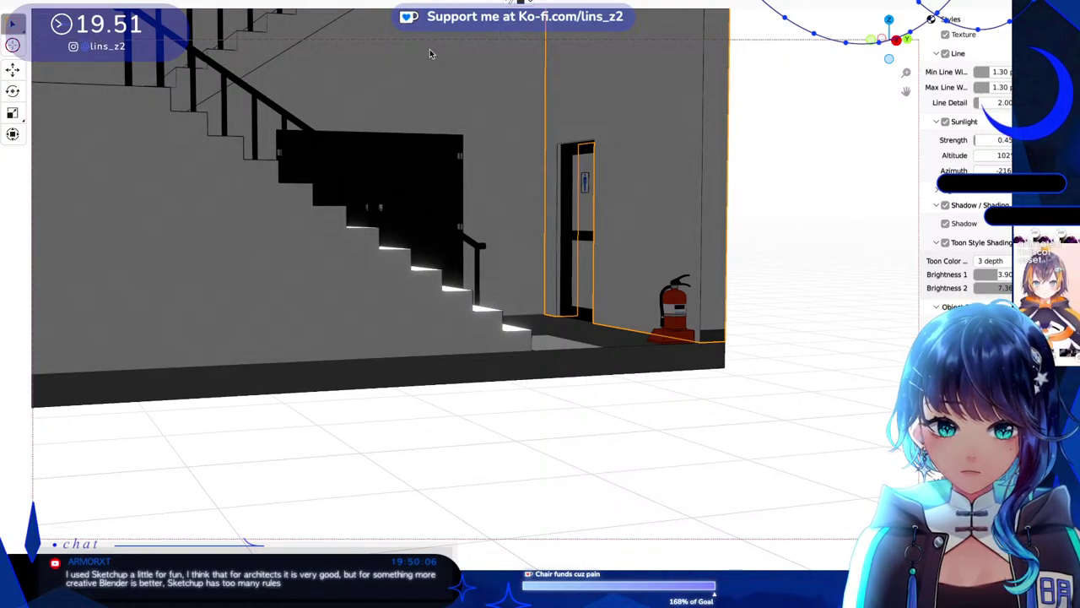
scroll(519, 114, up, 4)
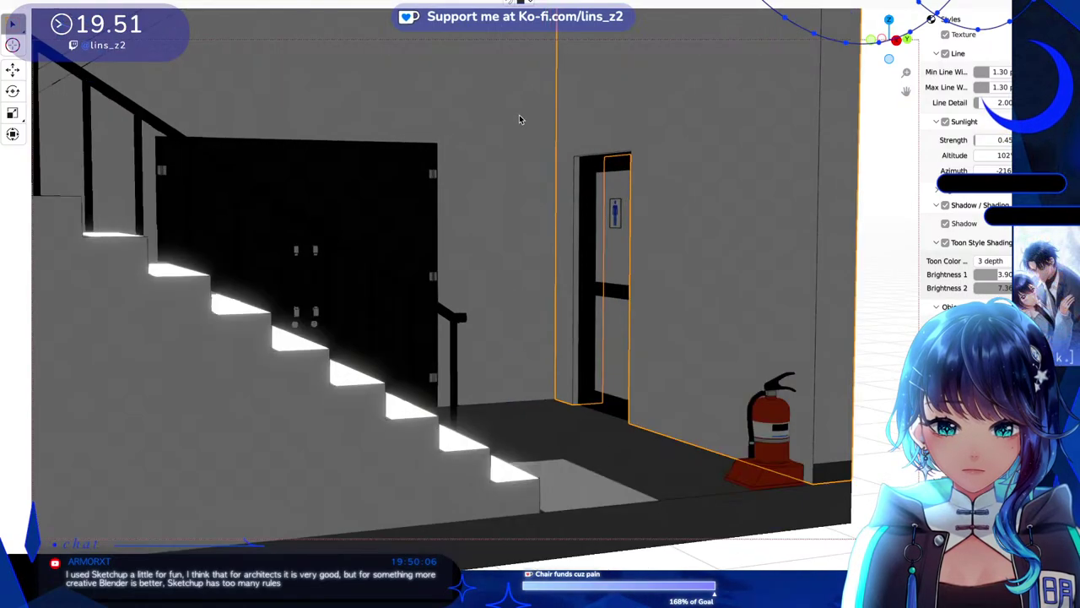
scroll(522, 119, down, 2)
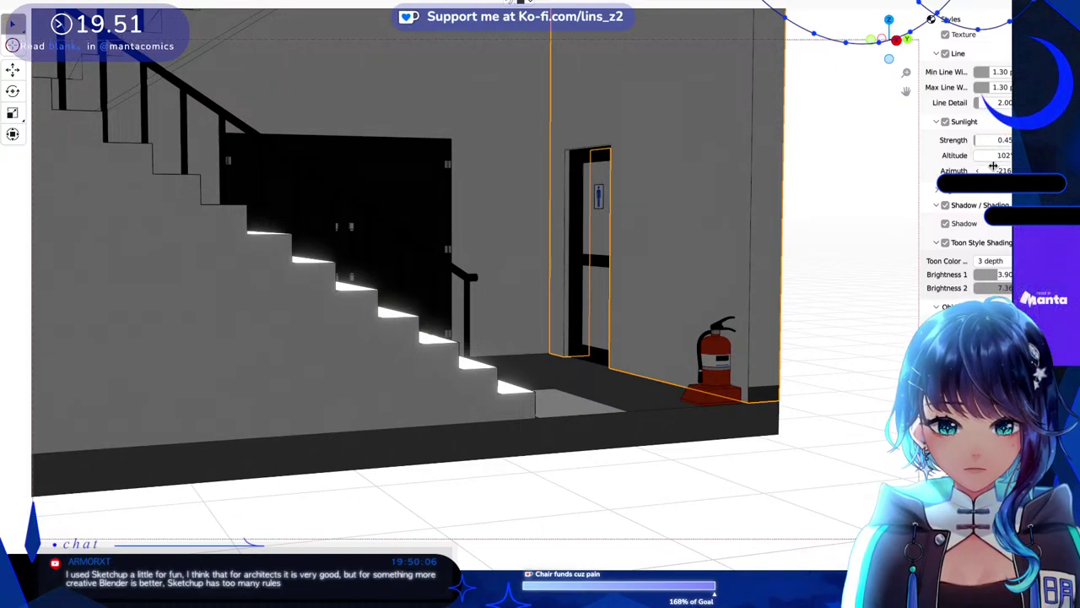
drag(1004, 156, 980, 157)
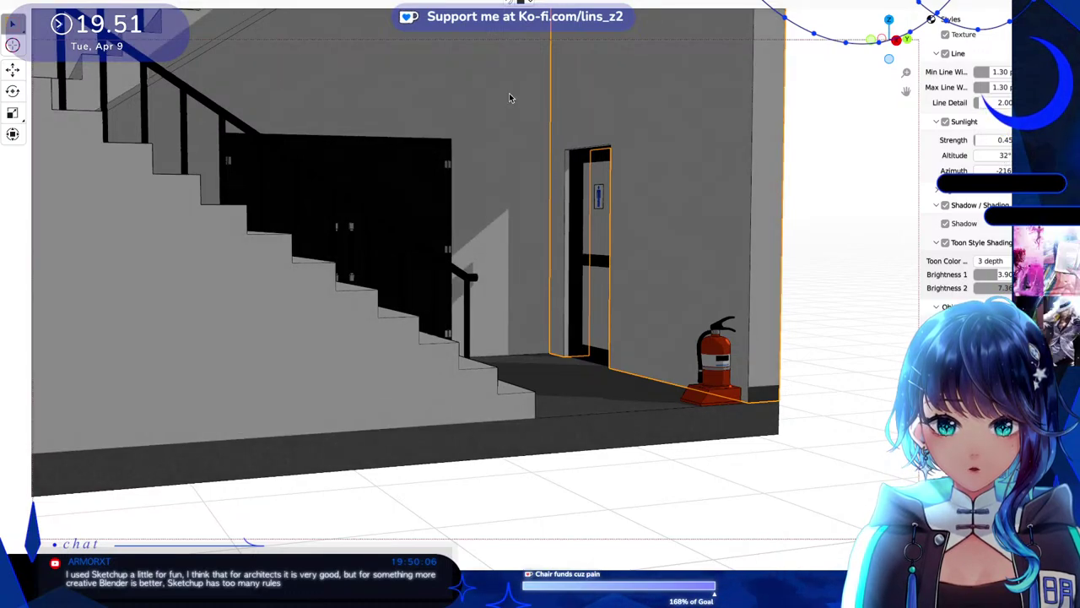
Select the back wall and toggle the Shadow option to check the cast shadows under the lowered sun.
click(523, 157)
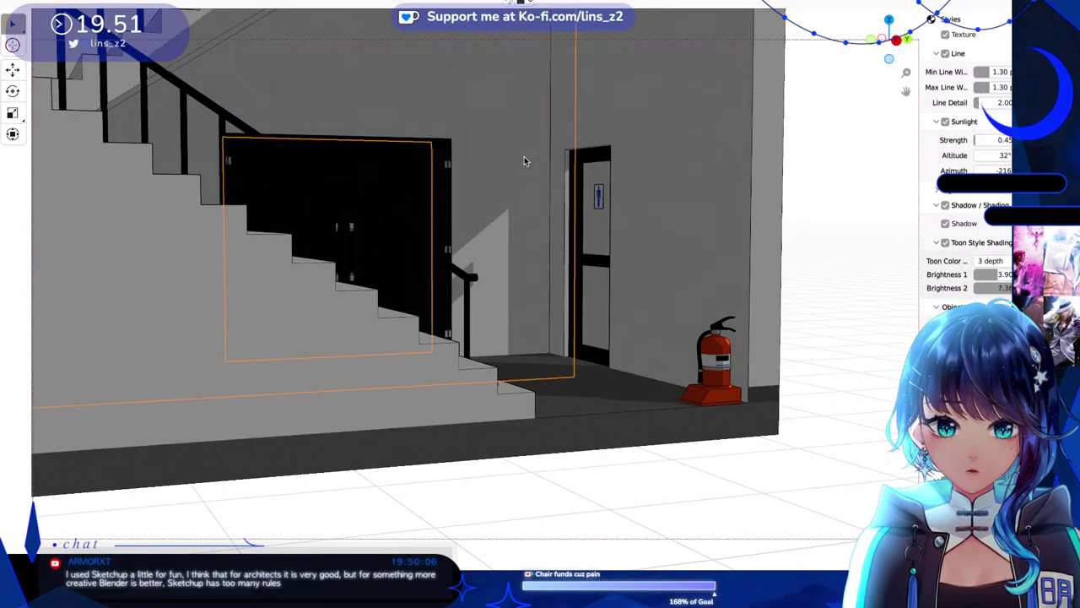
click(956, 228)
click(956, 227)
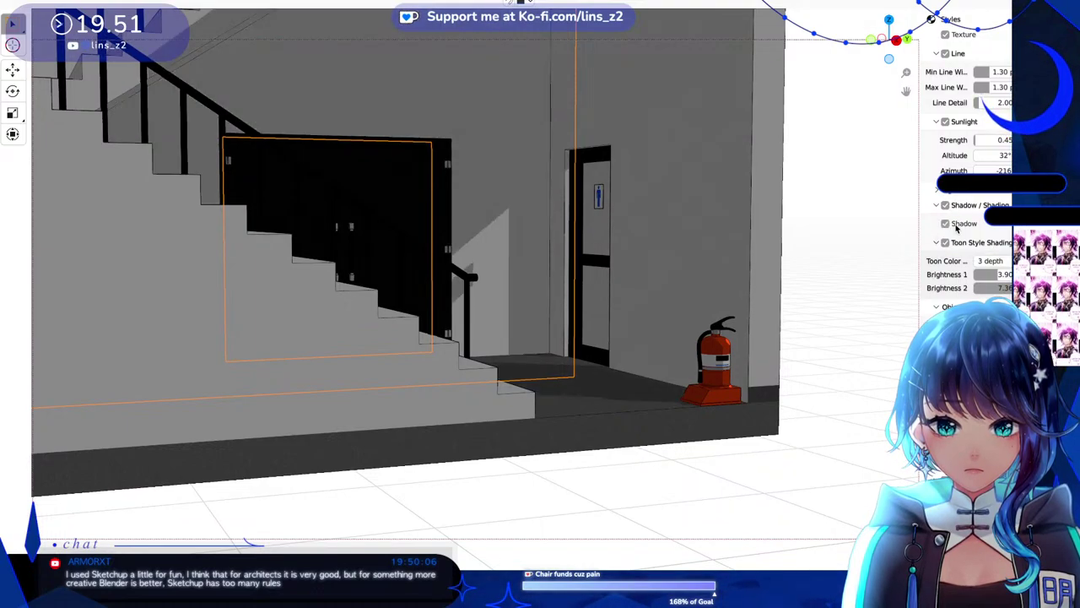
click(956, 228)
click(957, 228)
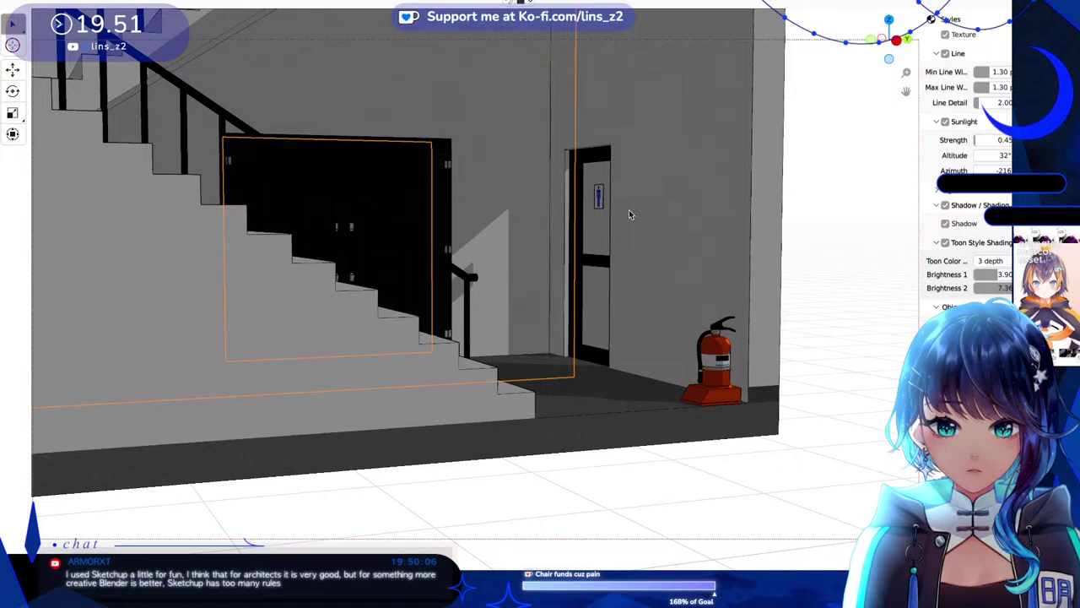
Select the restroom door's glass, frame and sign in turn to check the individual parts.
click(603, 222)
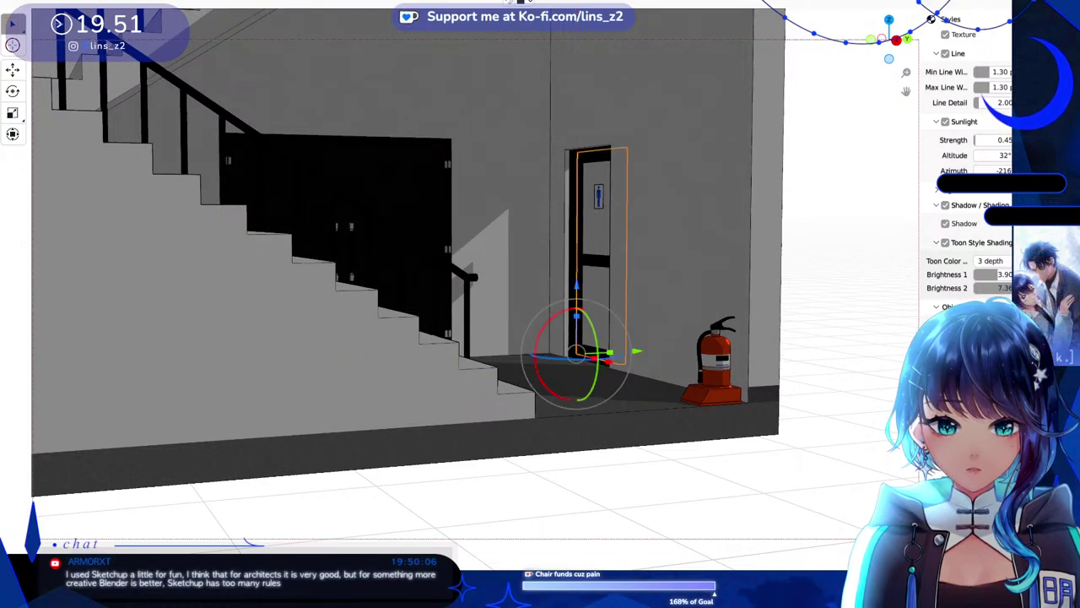
click(600, 199)
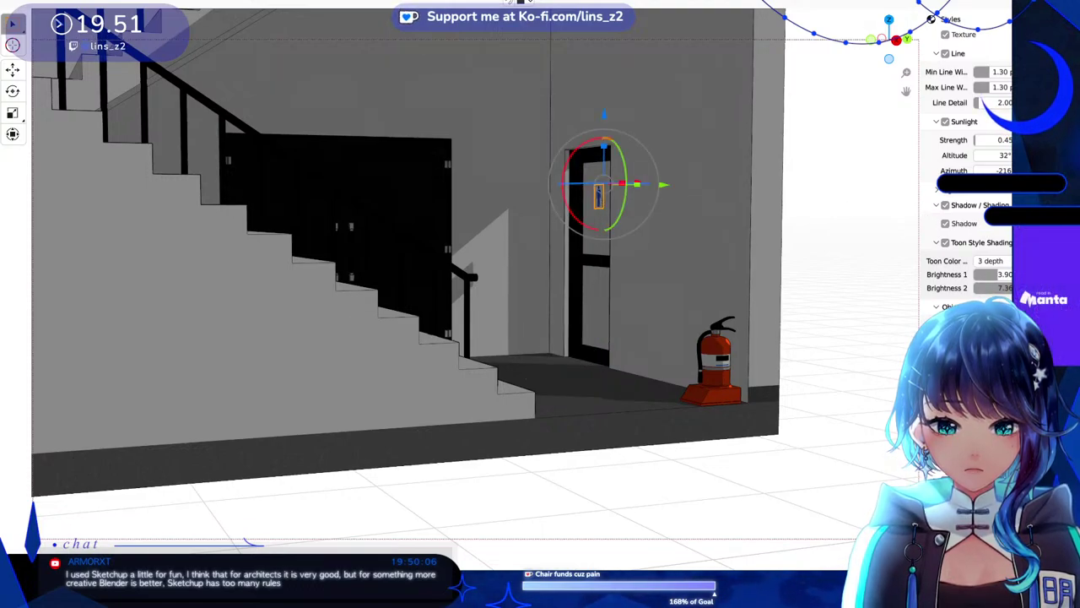
key(ctrl+z)
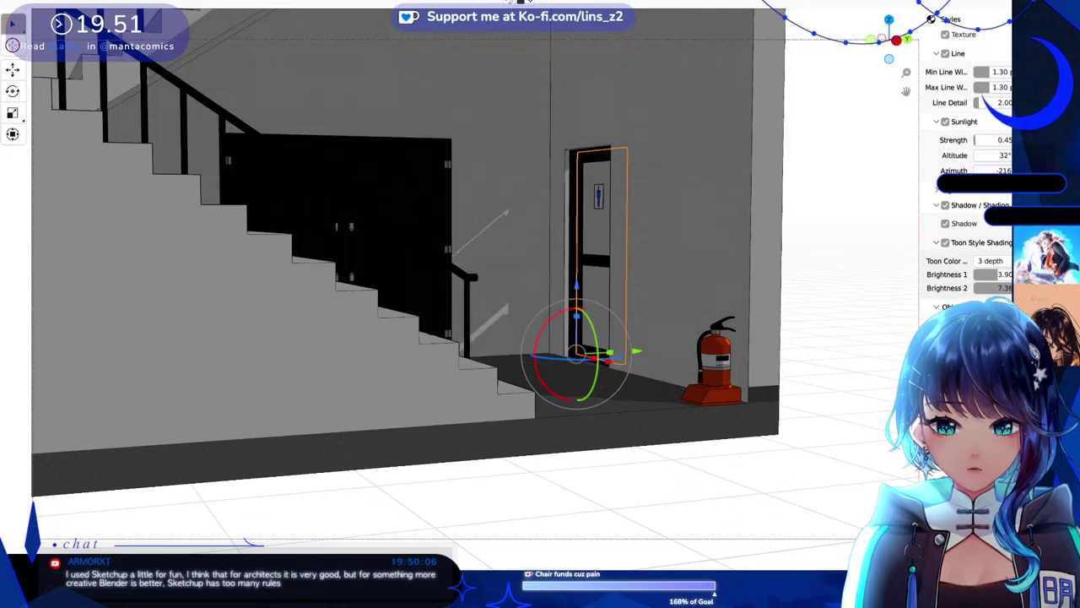
click(573, 158)
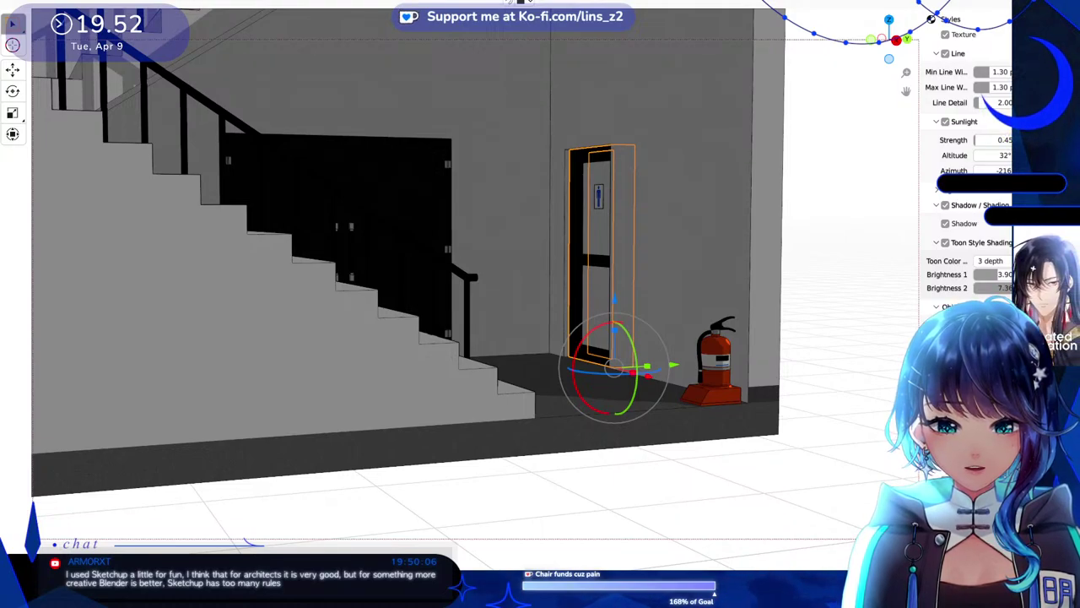
key(ctrl+z)
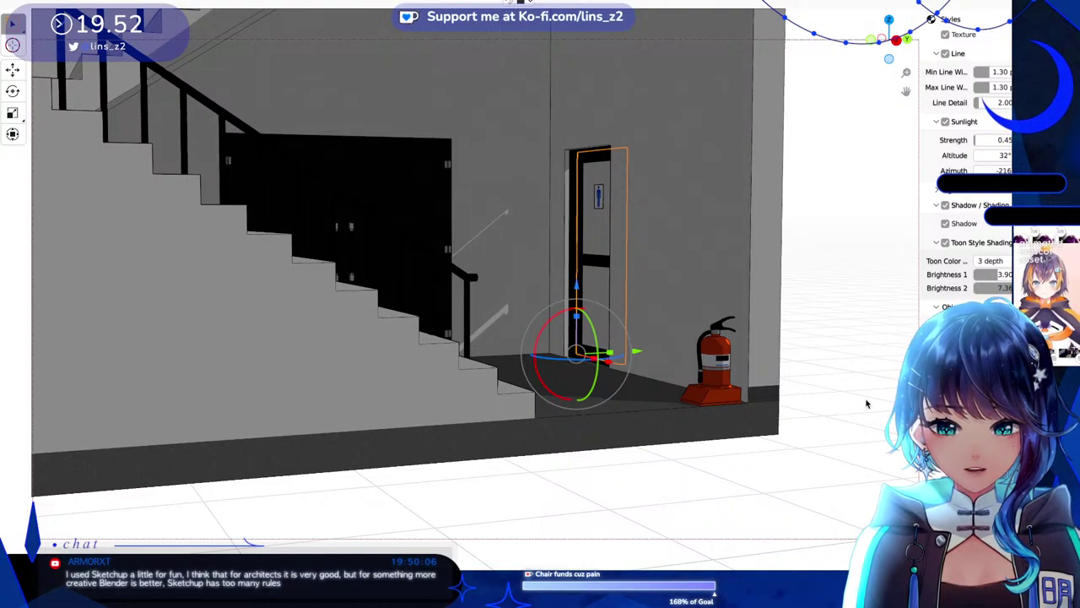
click(600, 200)
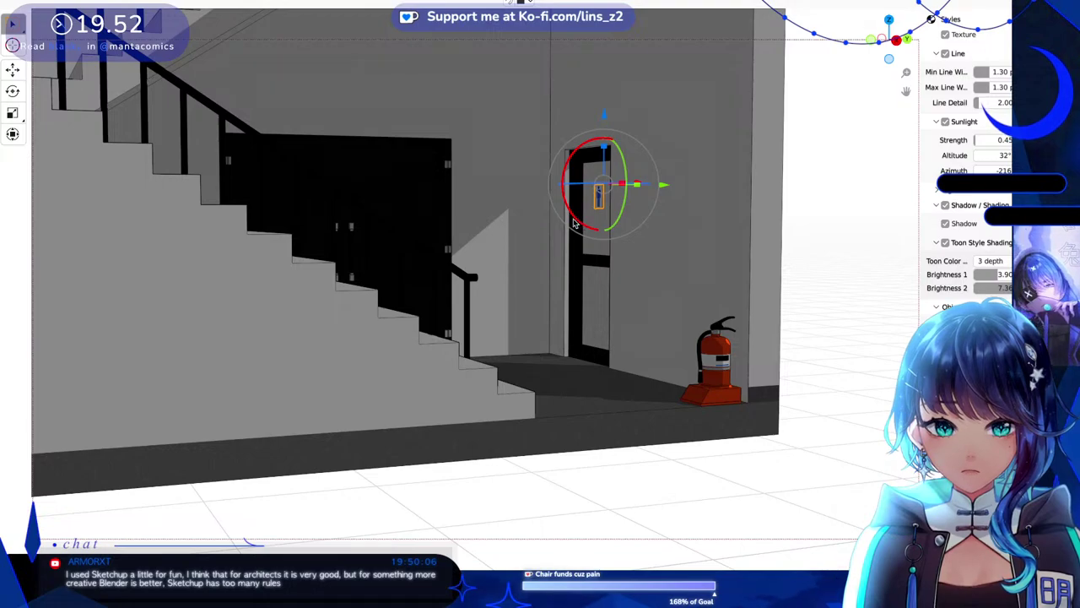
Frame the restroom door, lower stairs and fire extinguisher closely, and run a 4800 px high-quality render with full, texture, line and shadow passes.
scroll(574, 224, up, 1)
scroll(573, 226, up, 1)
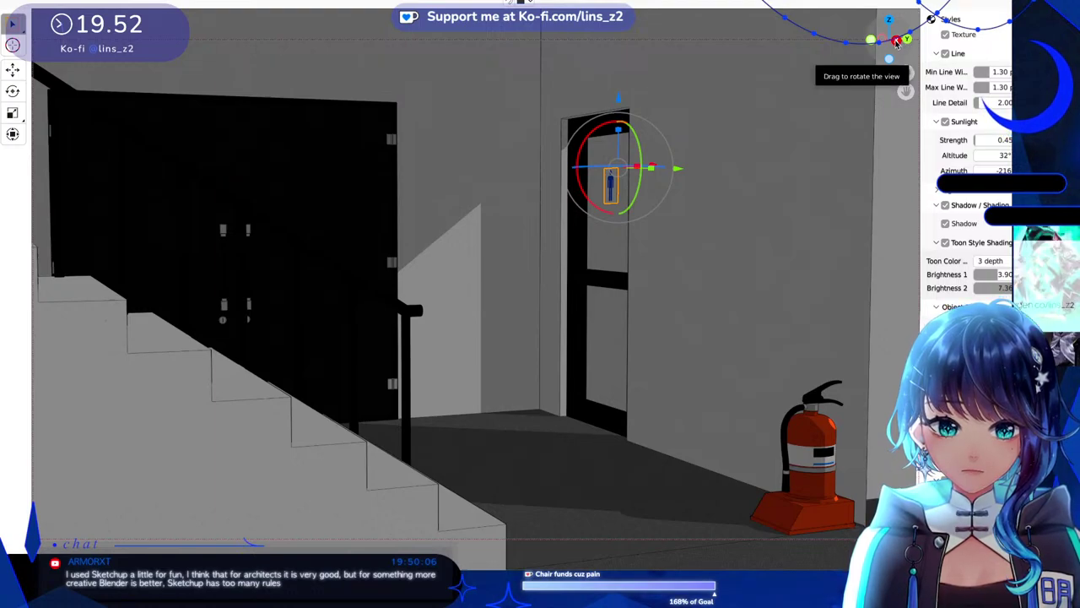
drag(891, 47, 876, 53)
scroll(966, 152, down, 5)
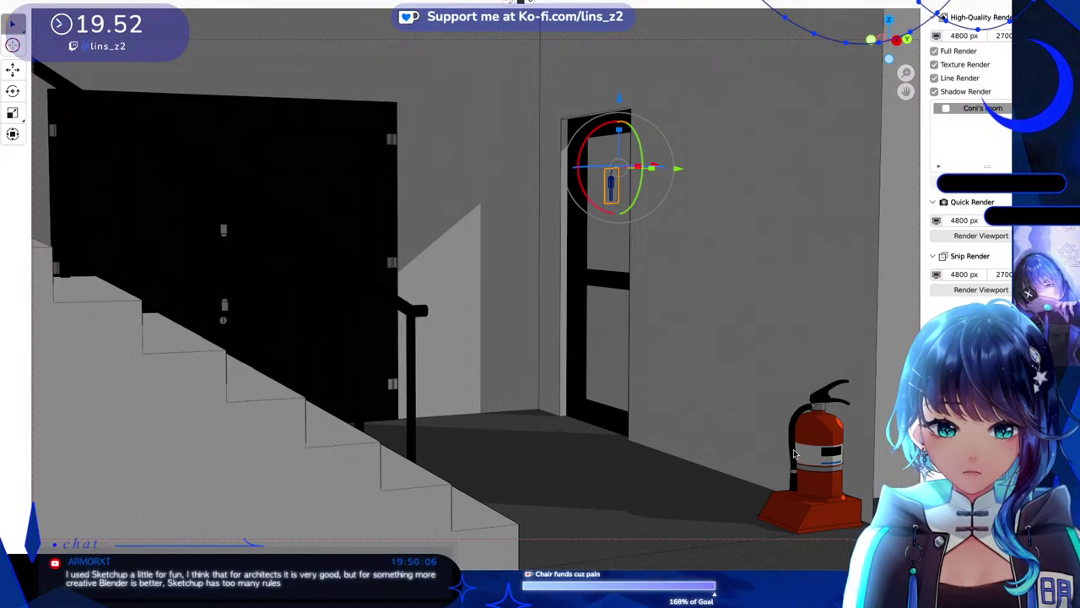
key(alt+a)
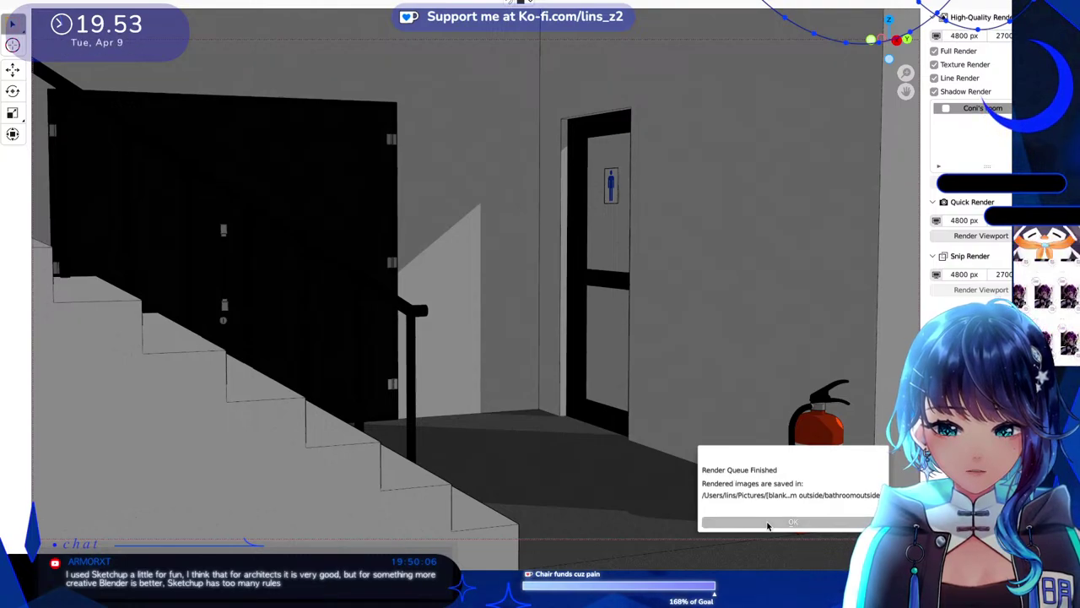
click(756, 522)
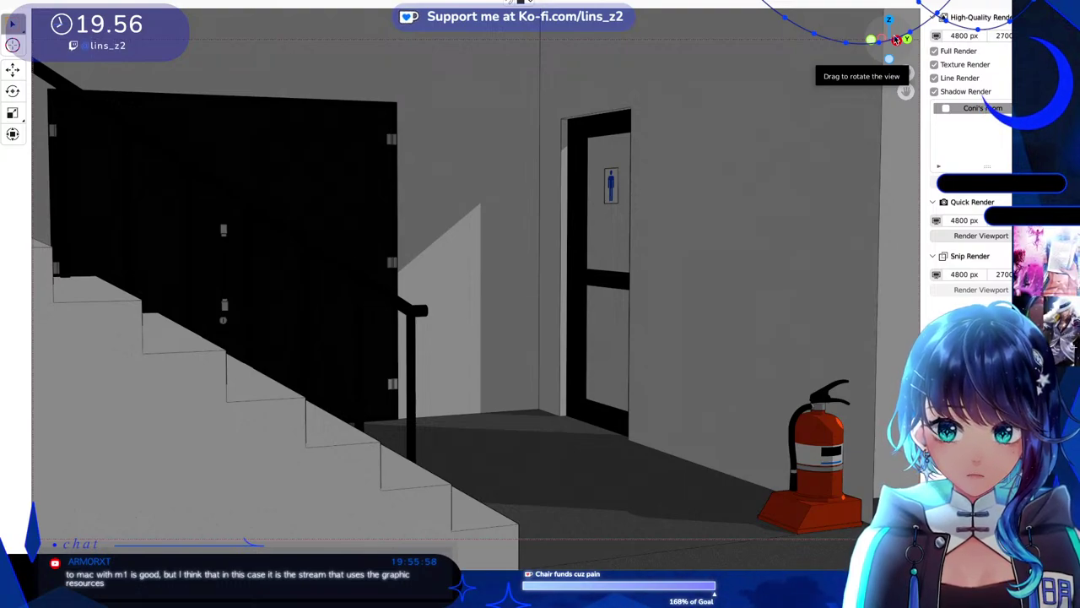
Reframe the view on the staircase railing and hide the back wall with its double doors.
drag(896, 40, 892, 40)
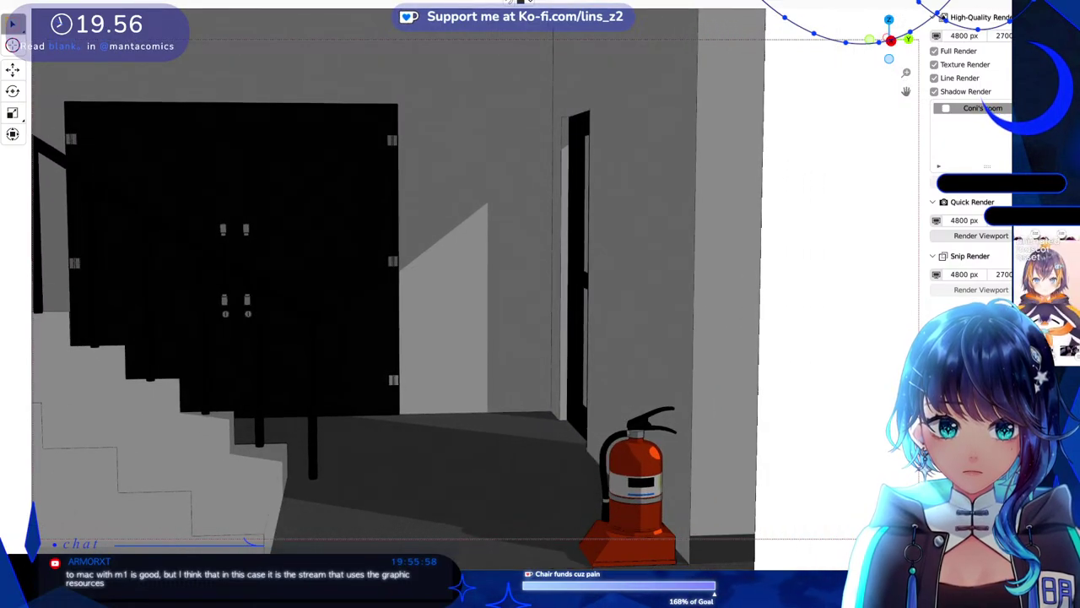
mouse_move(905, 91)
mouse_down()
mouse_move(872, 94)
mouse_move(892, 88)
mouse_up()
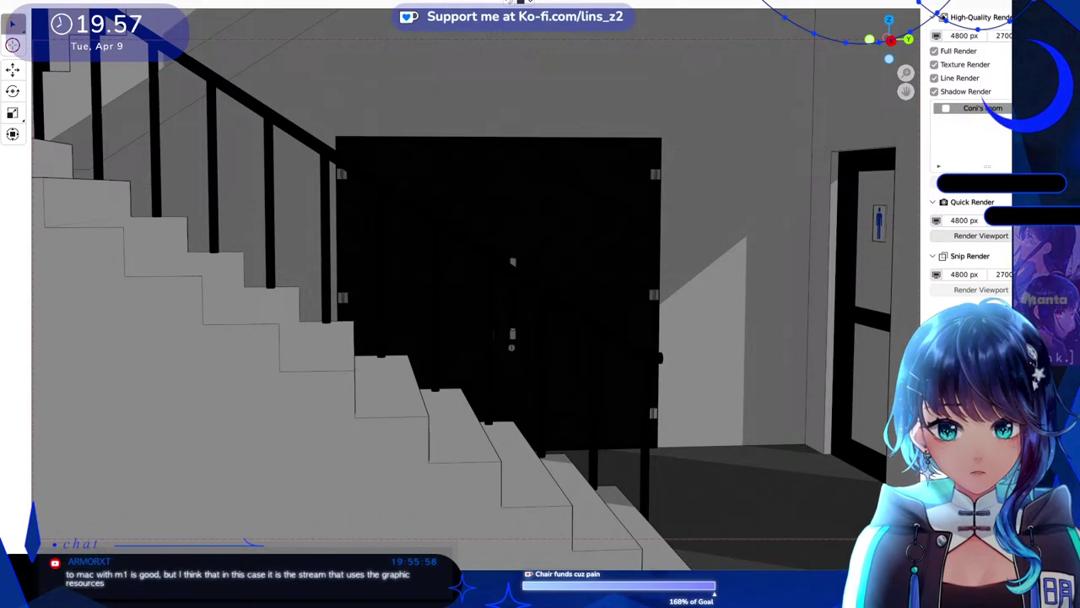
scroll(962, 110, up, 5)
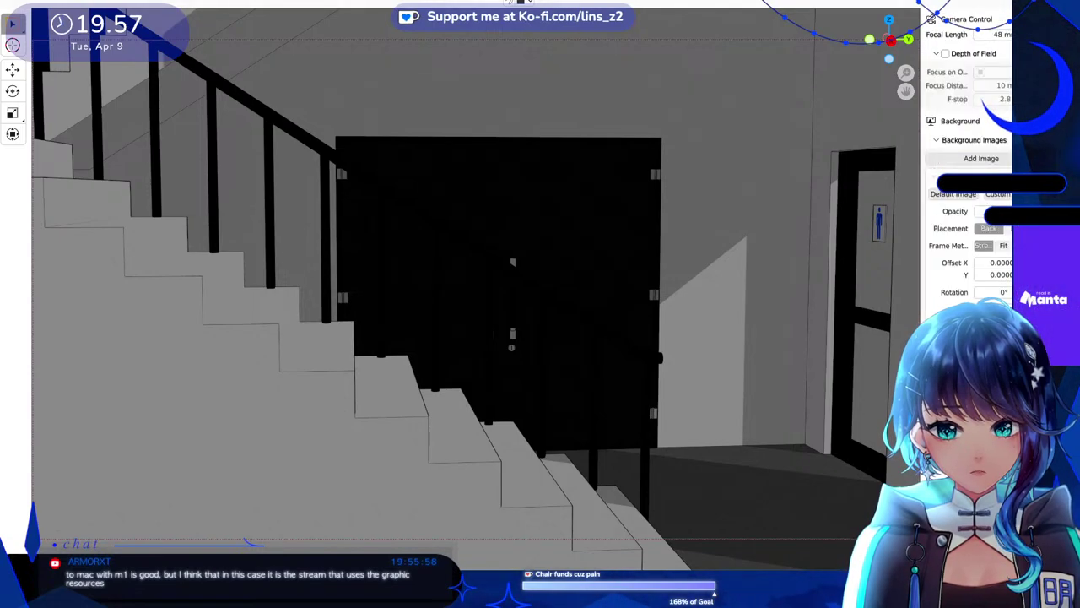
scroll(966, 169, up, 5)
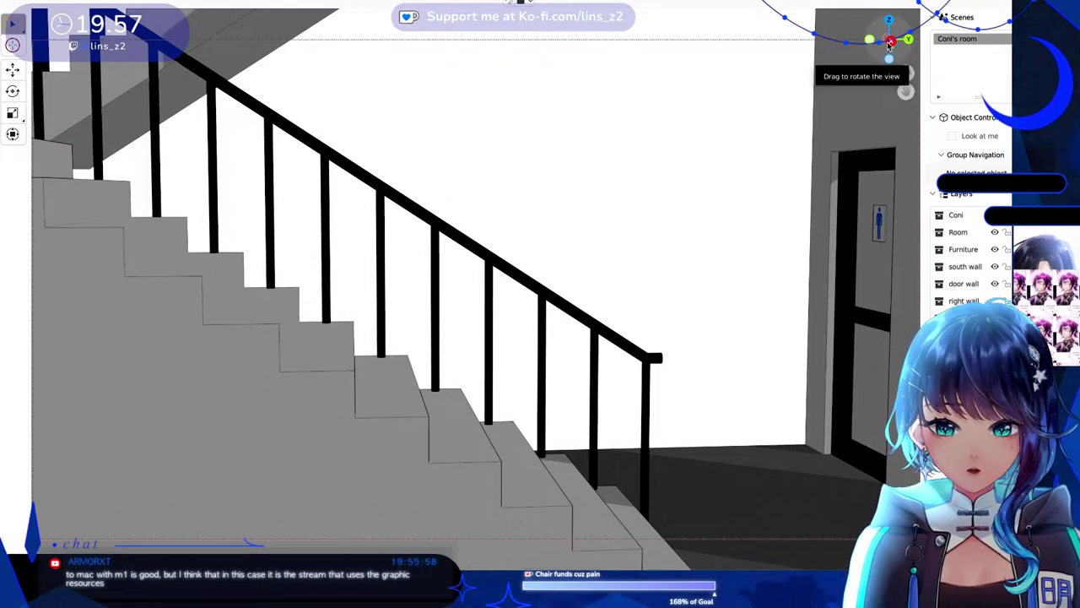
drag(890, 44, 879, 46)
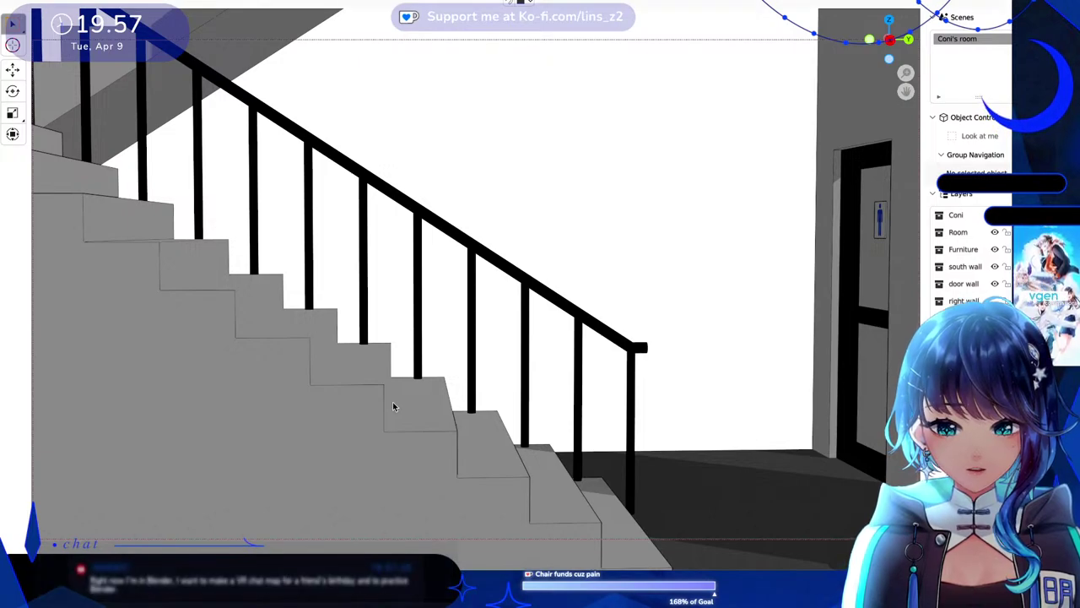
Select the staircase and its handrail in turn to check the parts against the style and sunlight settings.
click(254, 409)
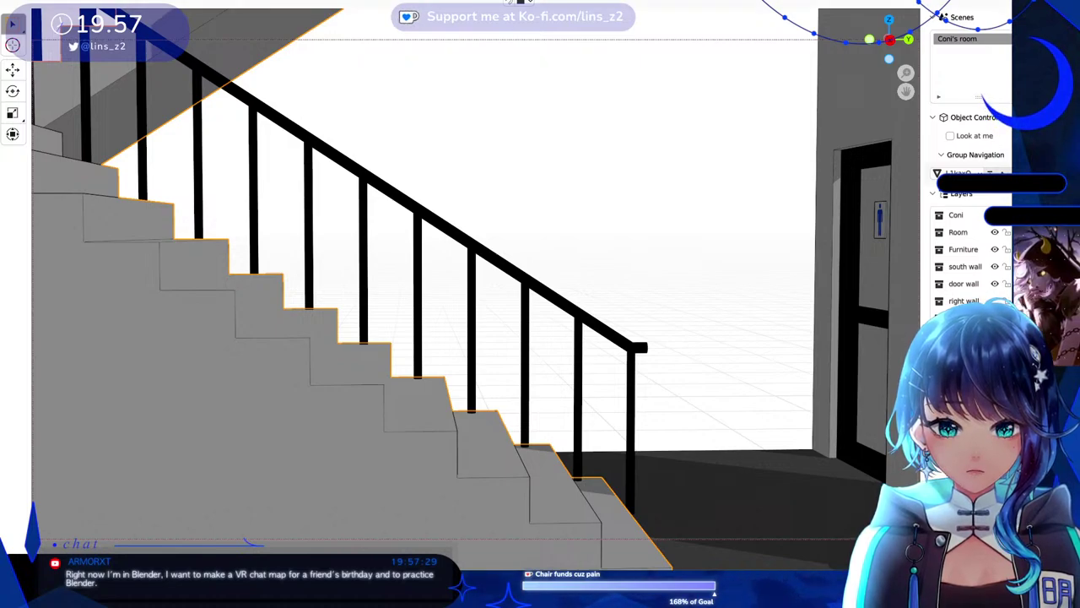
scroll(966, 168, down, 5)
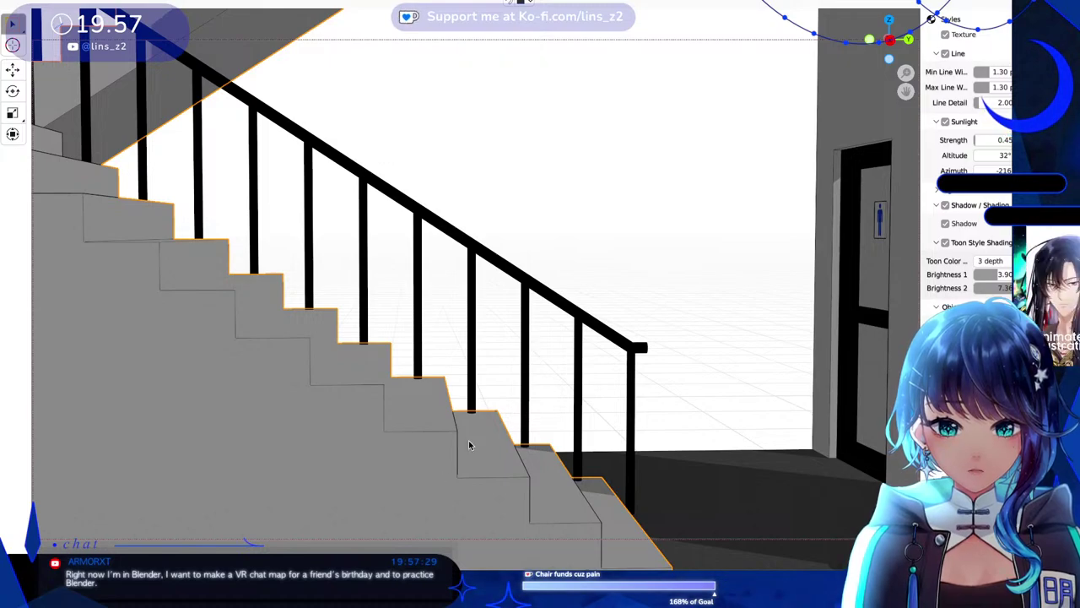
click(414, 215)
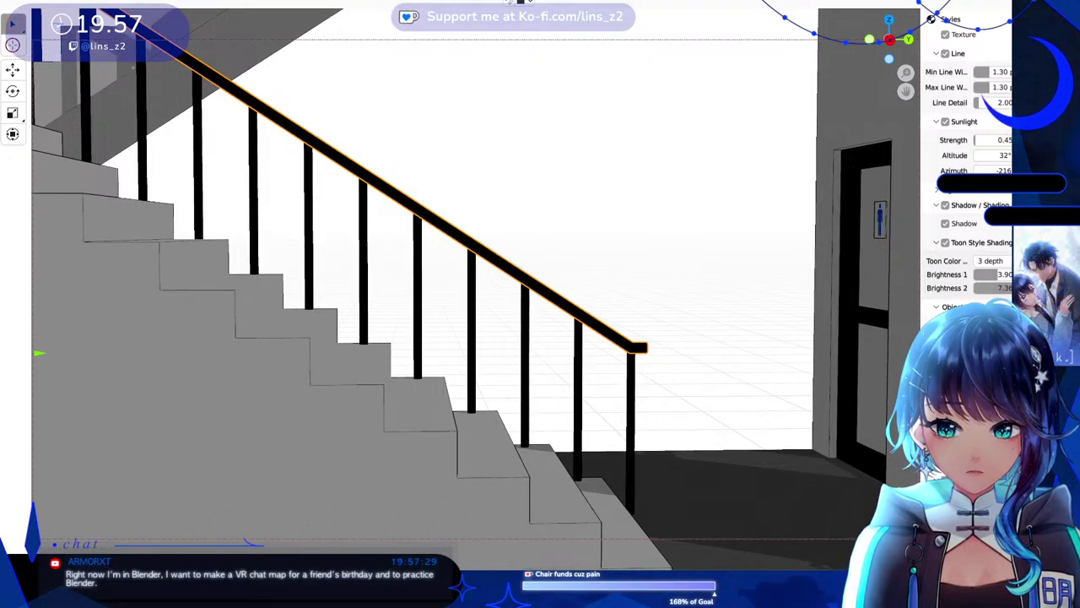
click(504, 451)
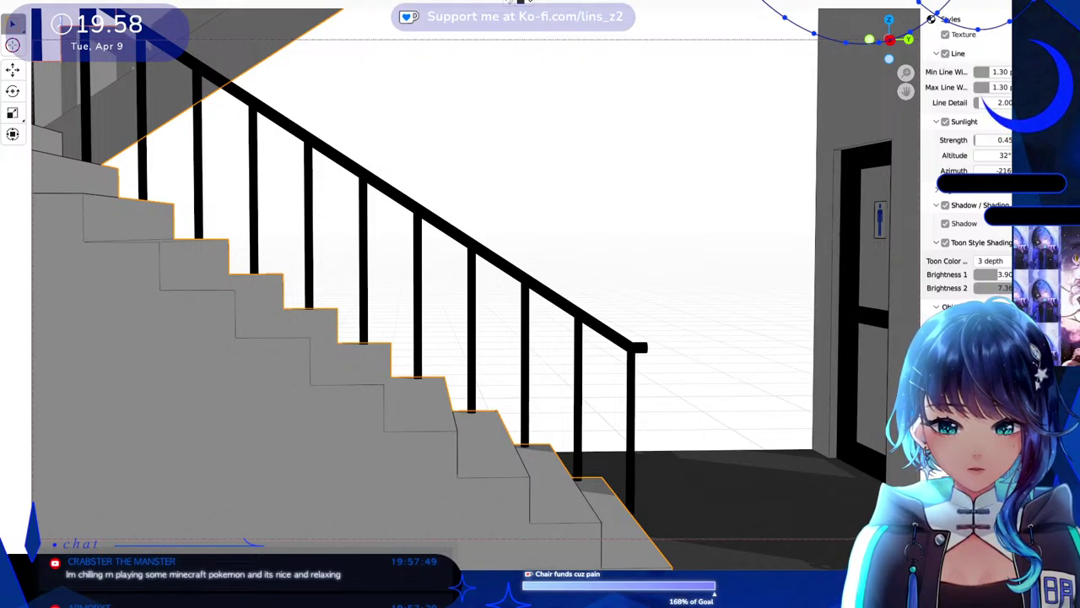
Run a 4800 px high-quality render of the staircase railing view with full, texture, line and shadow passes.
scroll(970, 240, down, 5)
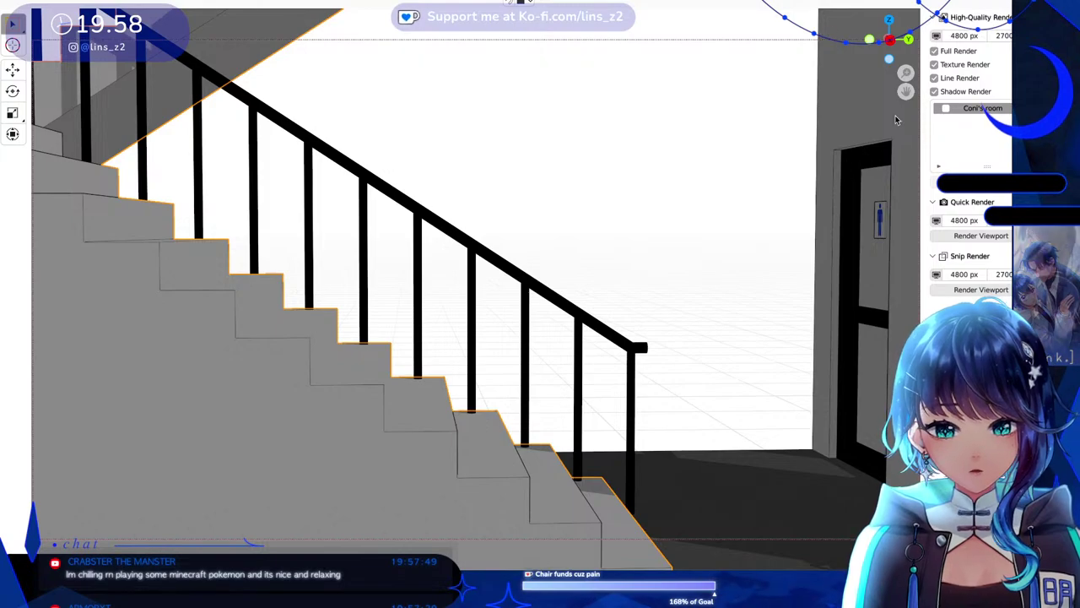
click(785, 454)
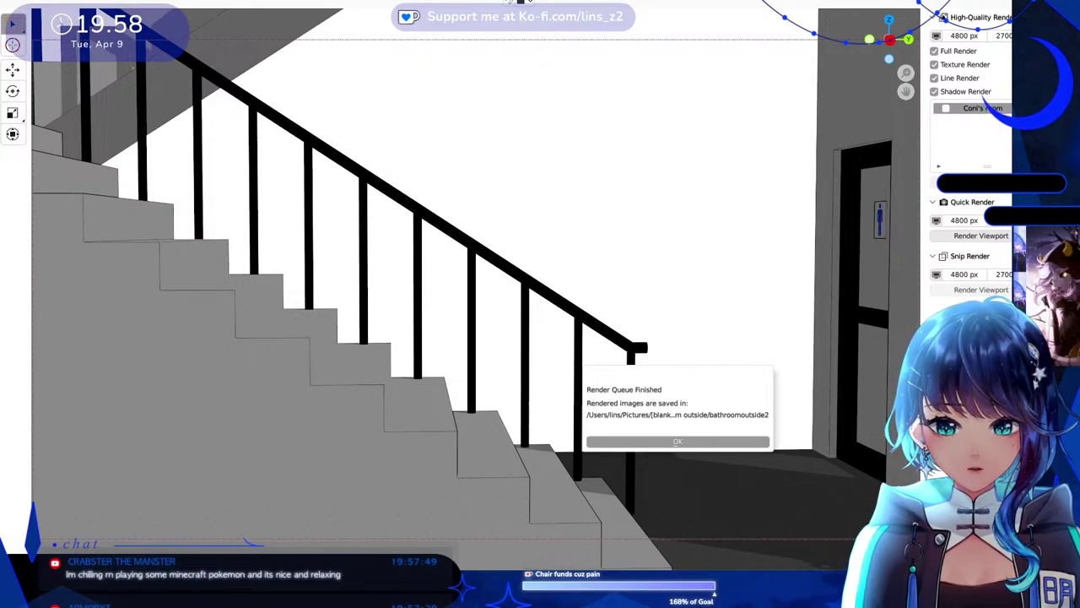
click(677, 442)
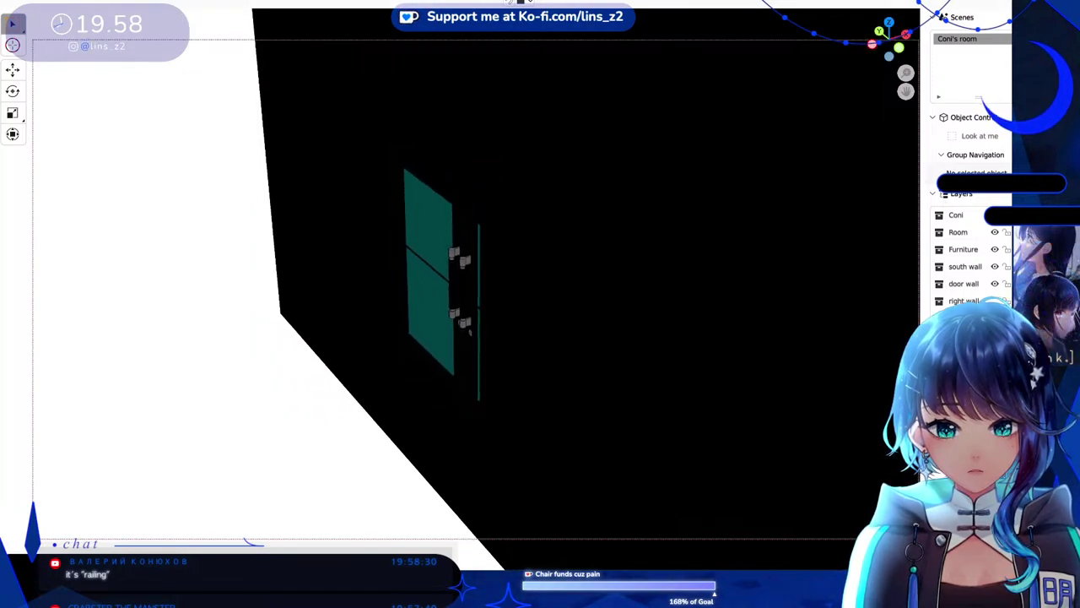
Hide the south wall layer and frame the landing and stair railings from above, facing the restroom door.
click(995, 268)
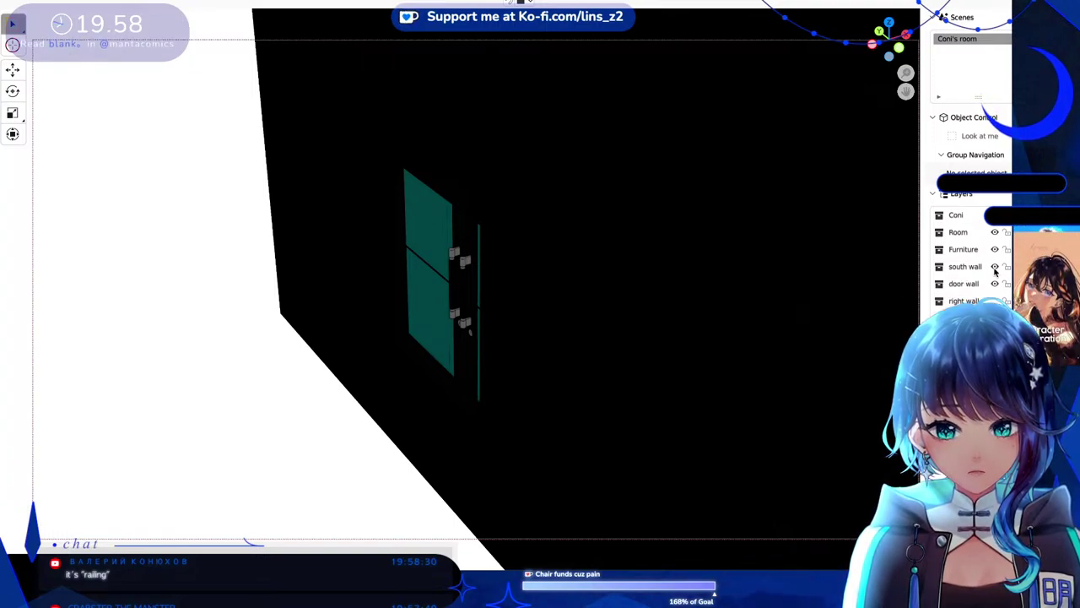
click(899, 52)
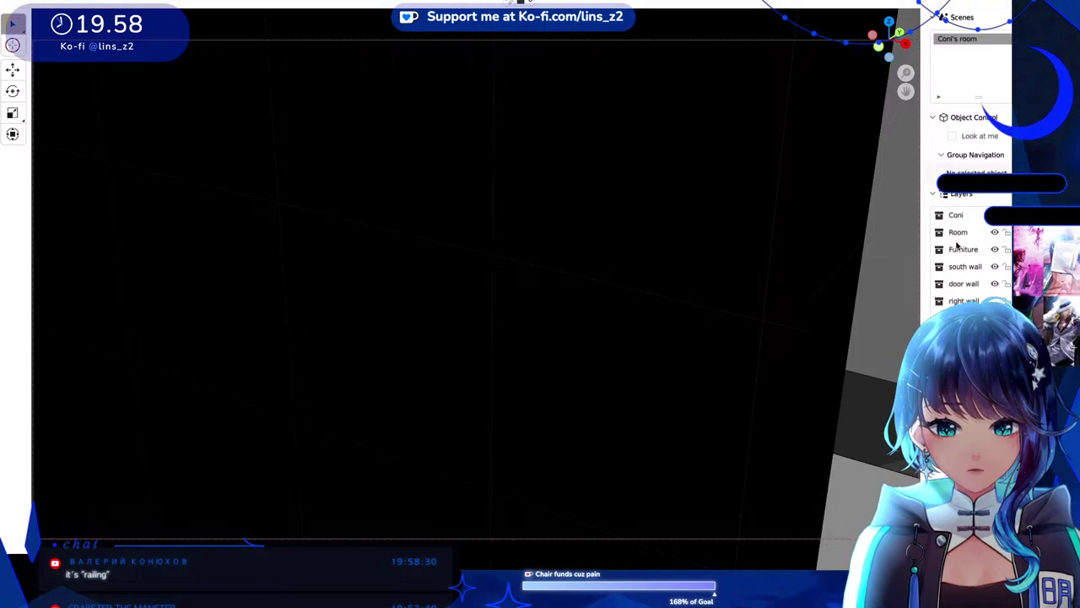
click(995, 267)
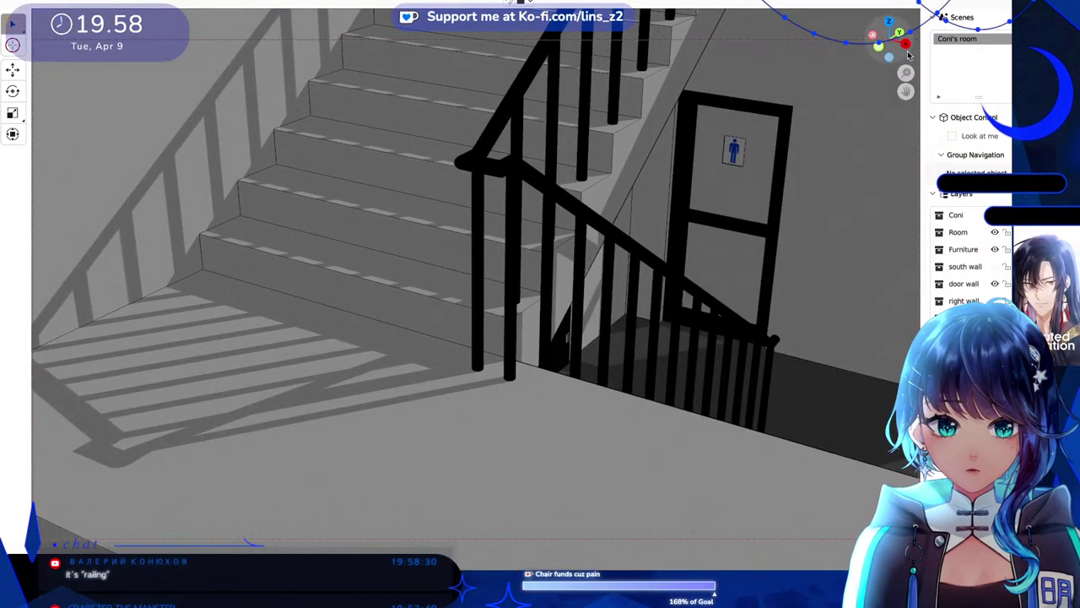
drag(908, 47, 898, 88)
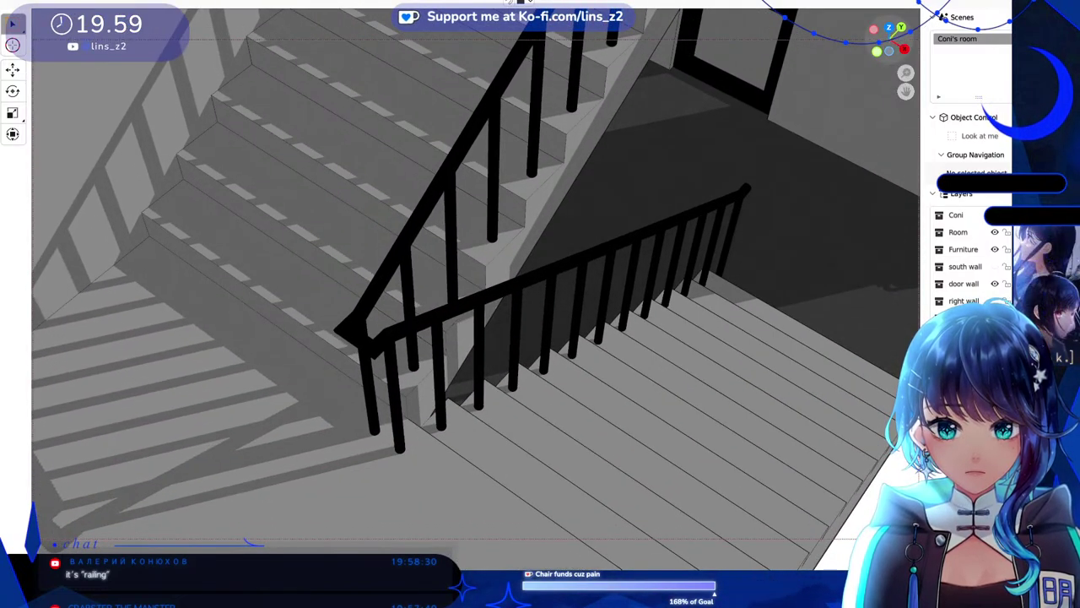
drag(891, 34, 893, 36)
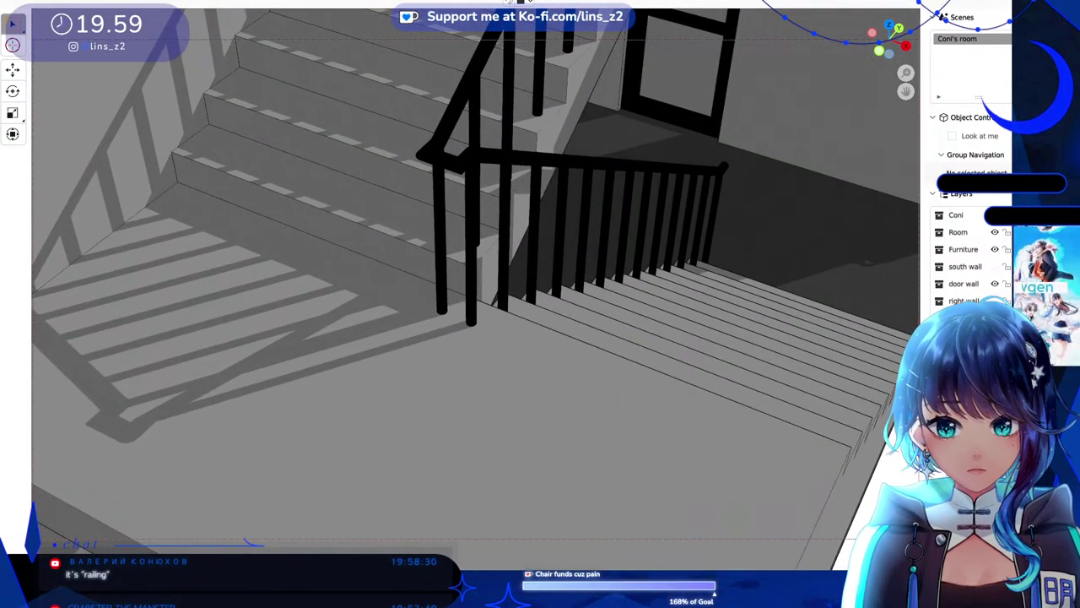
Set the camera's focal length to 38 mm and move the view closer to the lower stair railing.
scroll(971, 169, down, 5)
click(1002, 35)
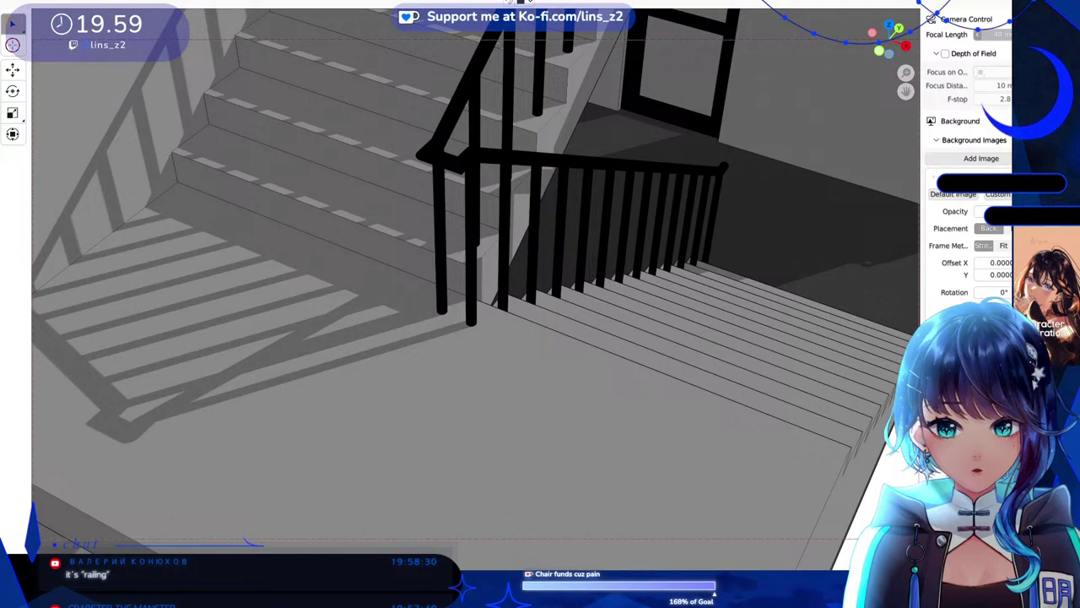
mouse_move(1002, 35)
mouse_down()
mouse_move(965, 35)
mouse_move(989, 35)
mouse_up()
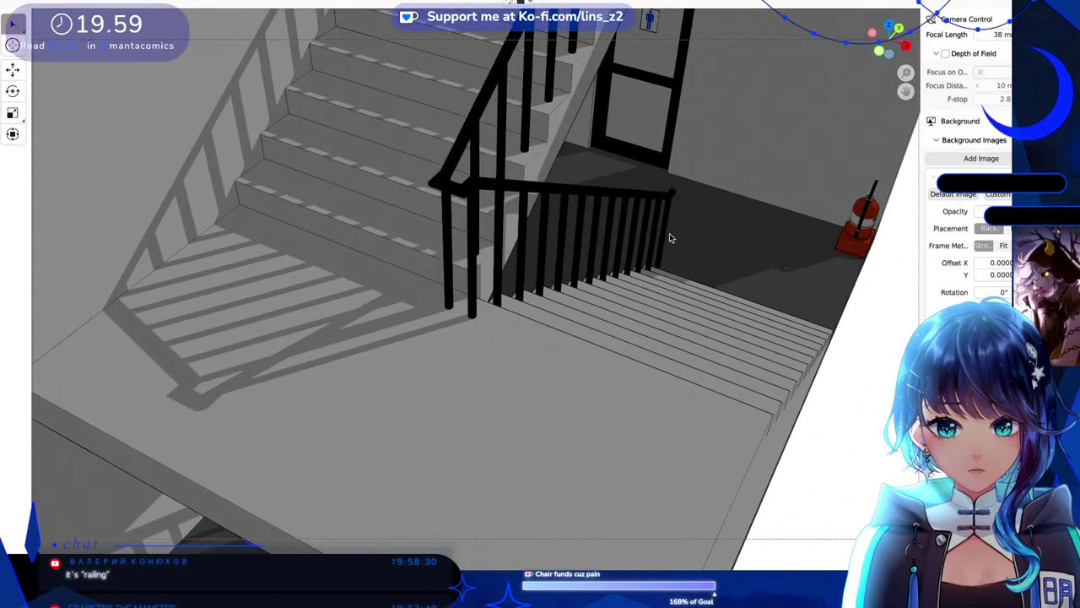
scroll(675, 211, up, 3)
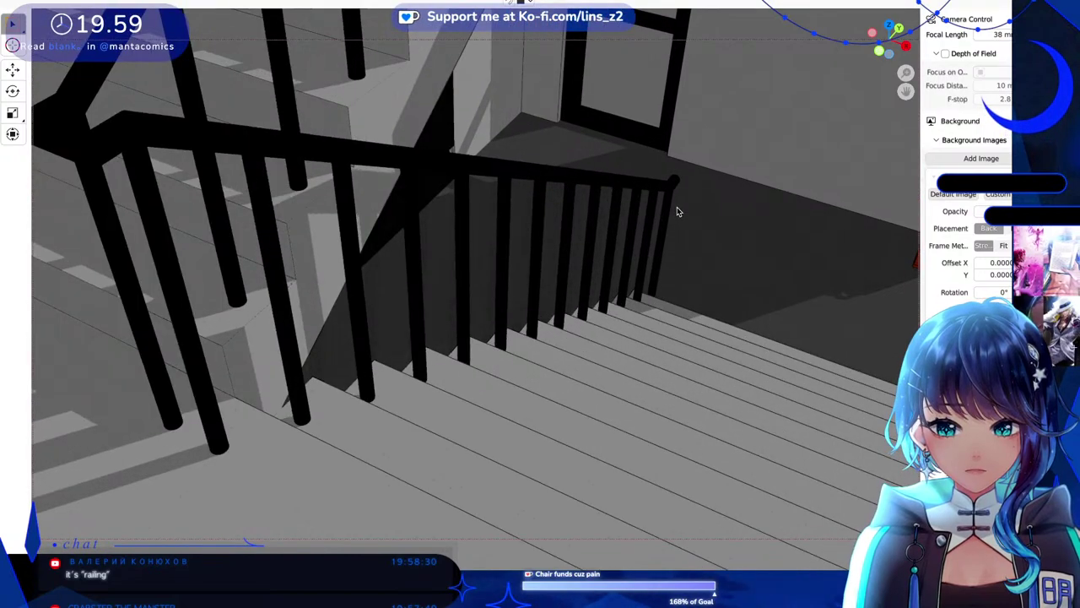
scroll(676, 207, down, 2)
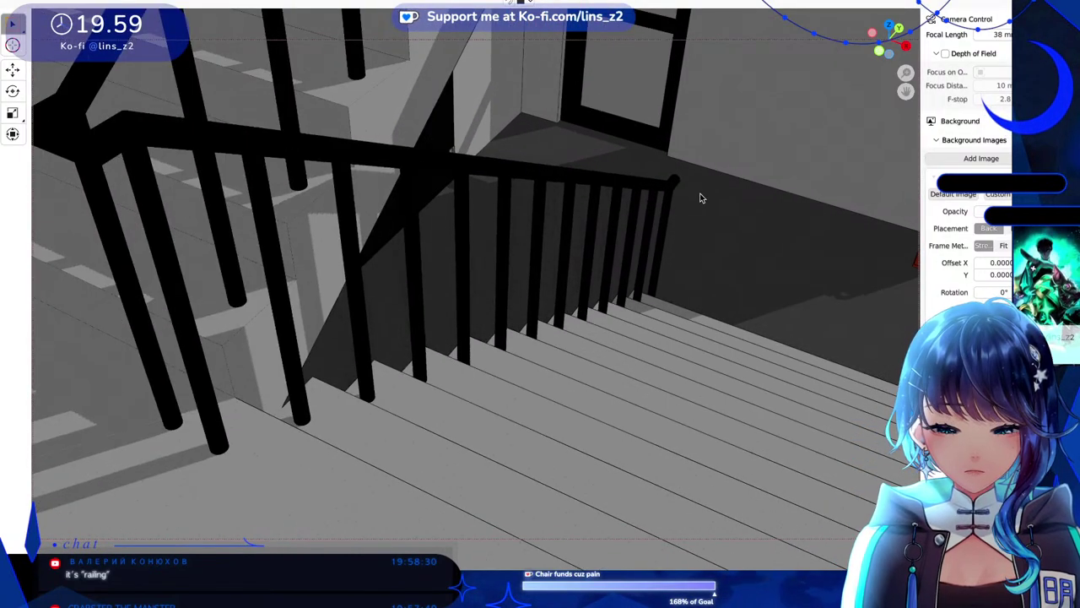
Compare slightly wider and tighter framings of the lower railing and set the camera's focal length to 40 mm.
scroll(713, 224, down, 1)
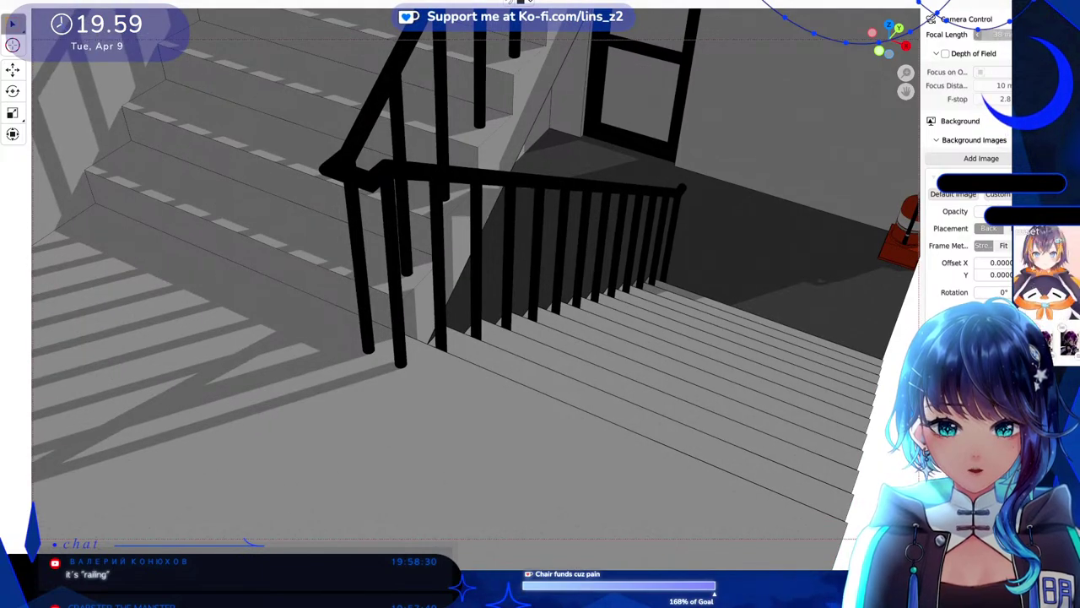
scroll(507, 253, up, 2)
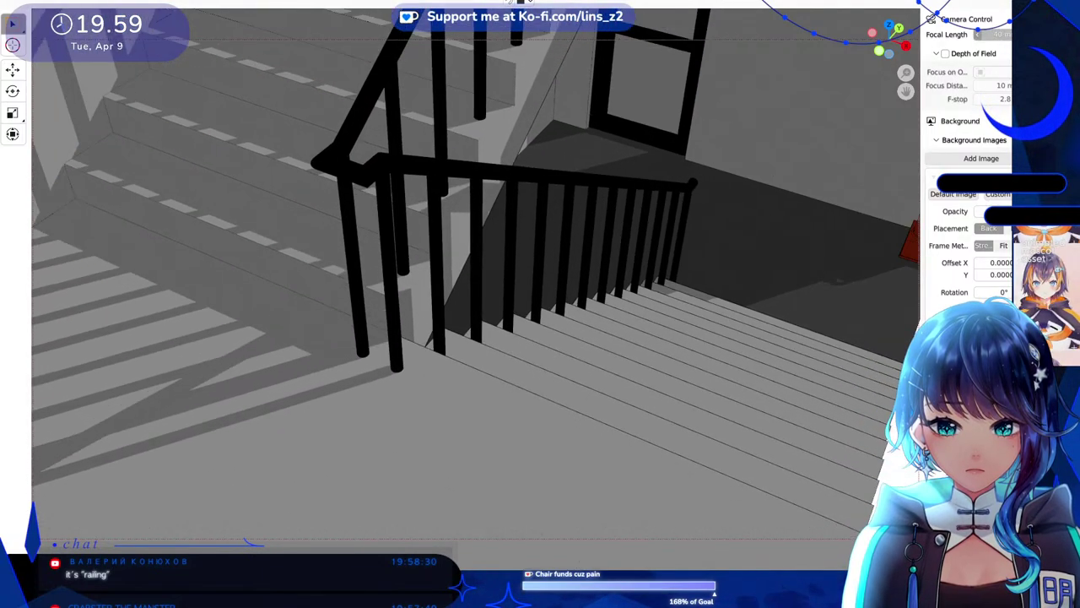
scroll(475, 264, down, 1)
scroll(475, 264, up, 1)
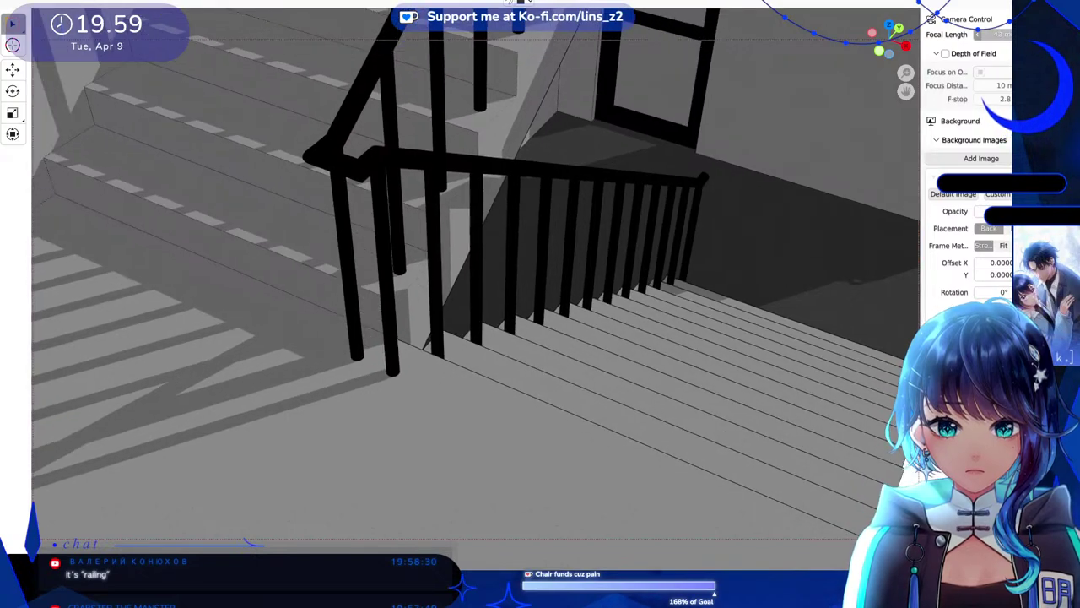
scroll(475, 264, down, 1)
scroll(476, 264, up, 1)
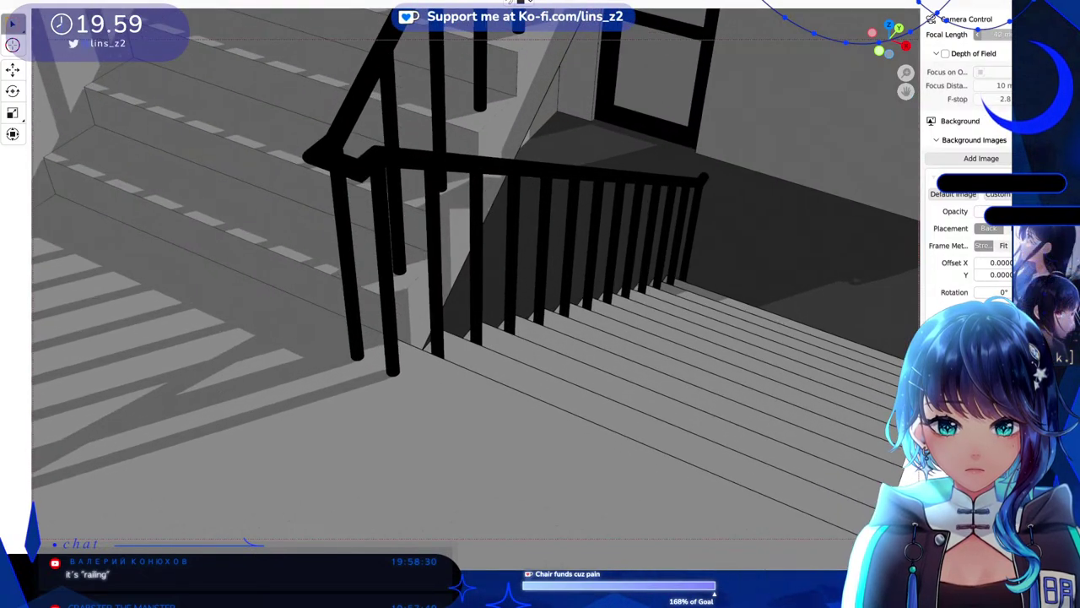
scroll(475, 264, down, 2)
scroll(475, 265, up, 2)
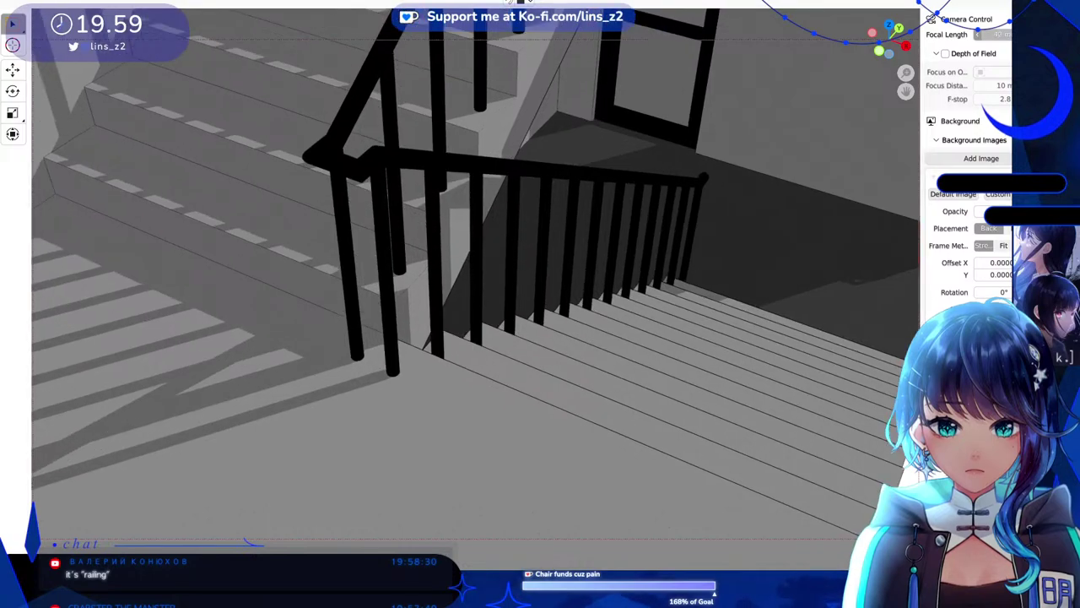
scroll(475, 264, down, 1)
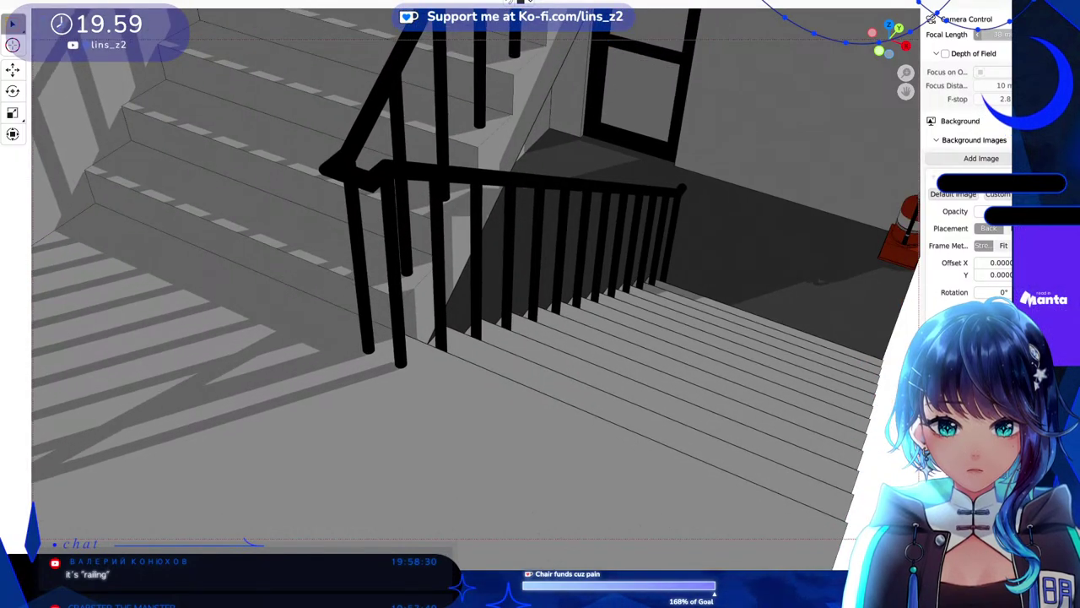
scroll(475, 264, up, 1)
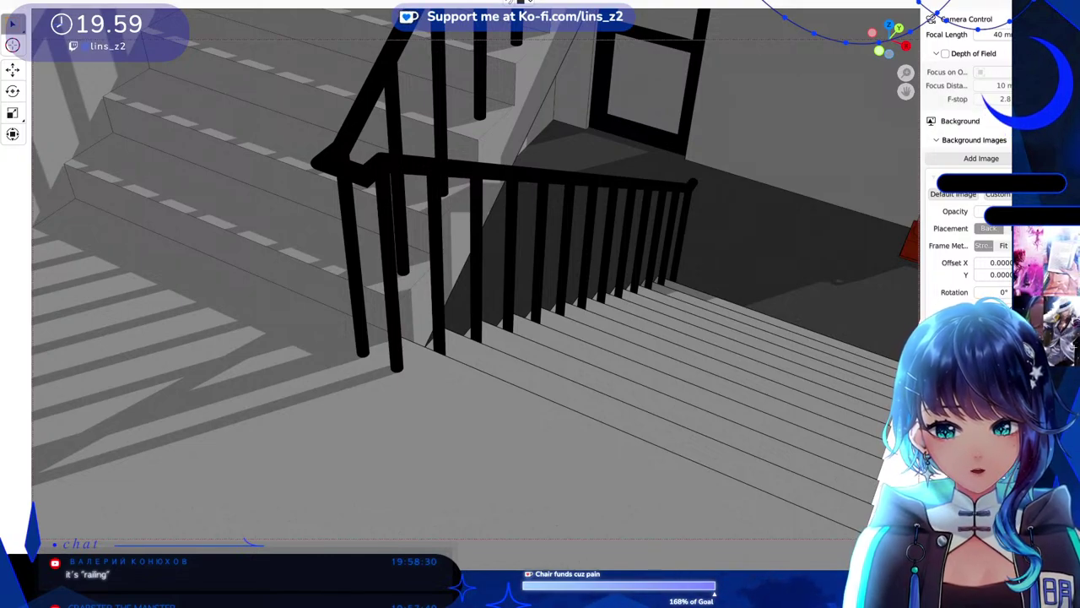
Raise the sunlight altitude to 104° so direct light falls across the stairs and landing.
scroll(970, 169, up, 5)
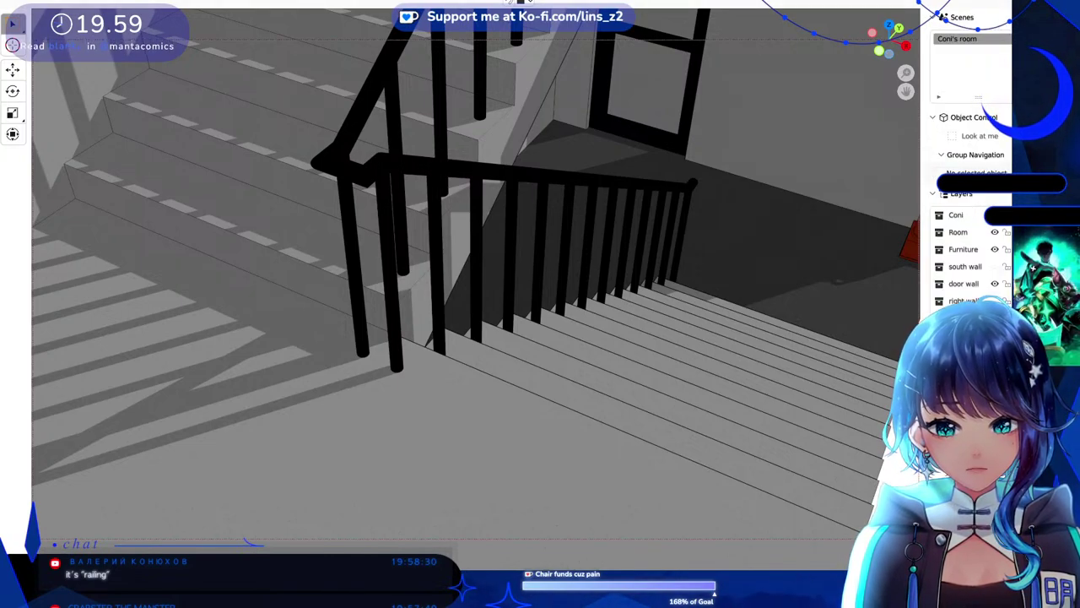
scroll(970, 168, down, 10)
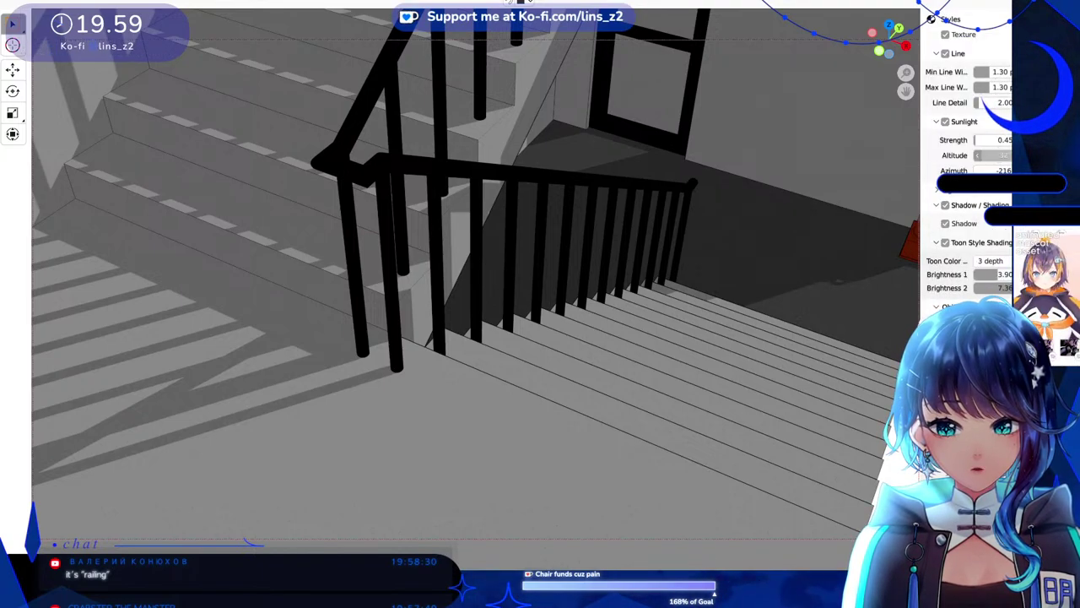
drag(991, 156, 1018, 155)
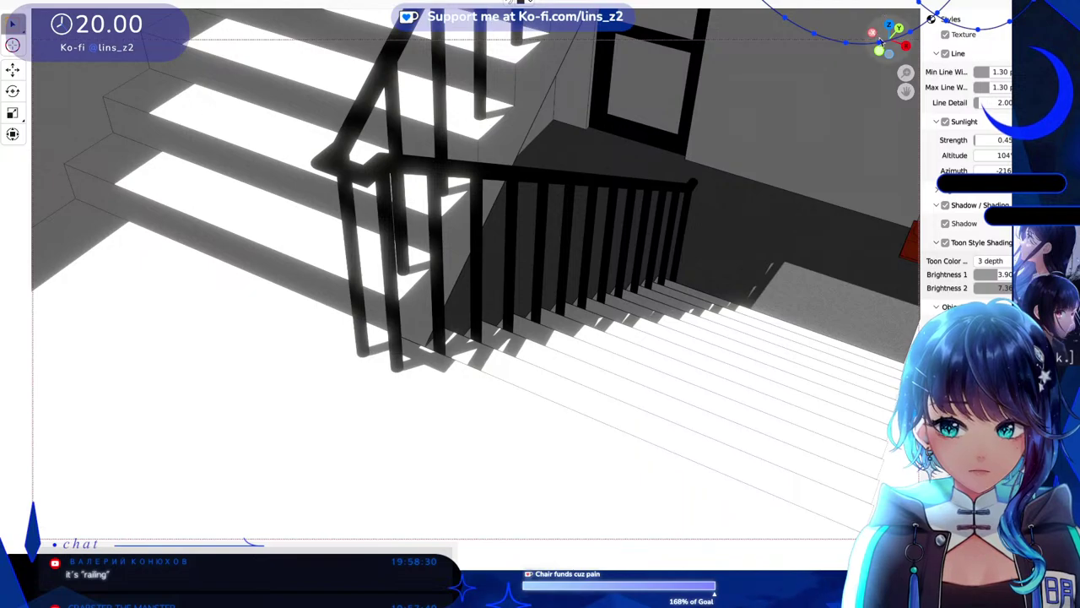
Reframe the sunlit stairs from above with both railings, the descending steps and the restroom door with its sign in view.
drag(905, 51, 883, 46)
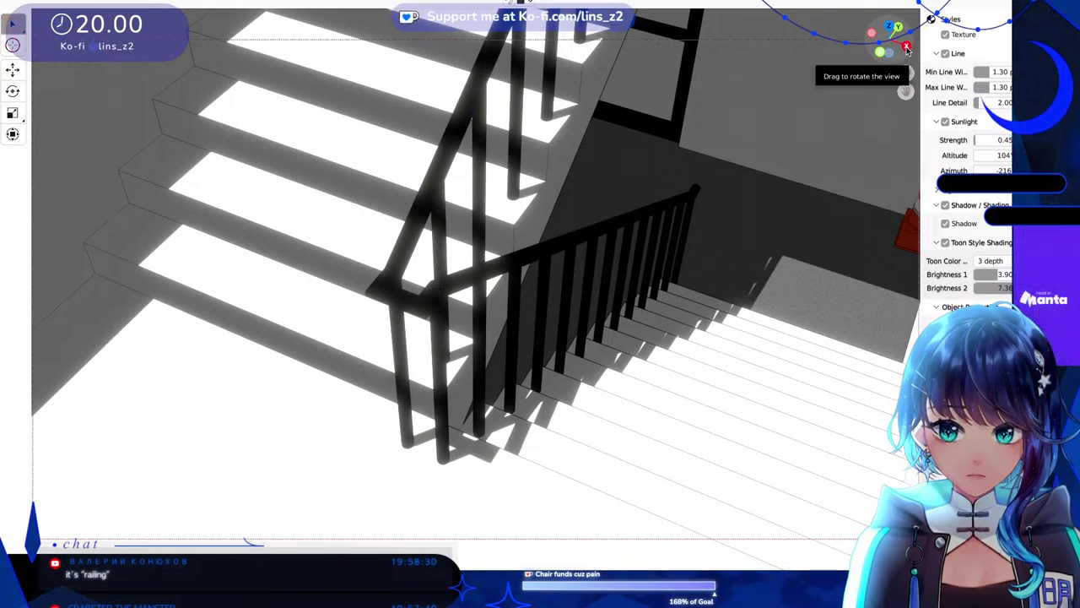
drag(907, 49, 883, 53)
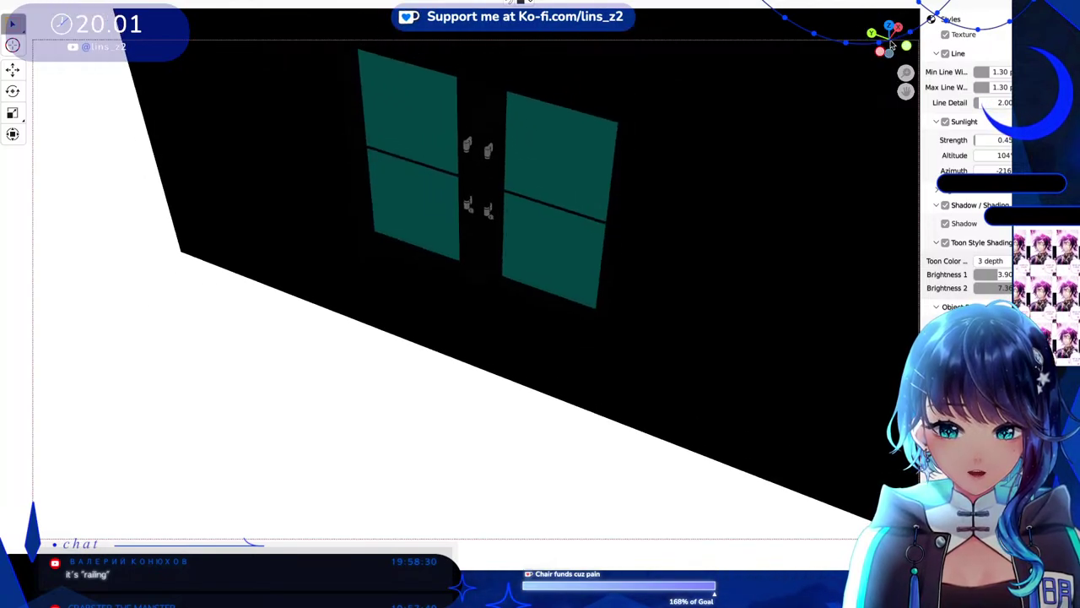
drag(891, 44, 878, 46)
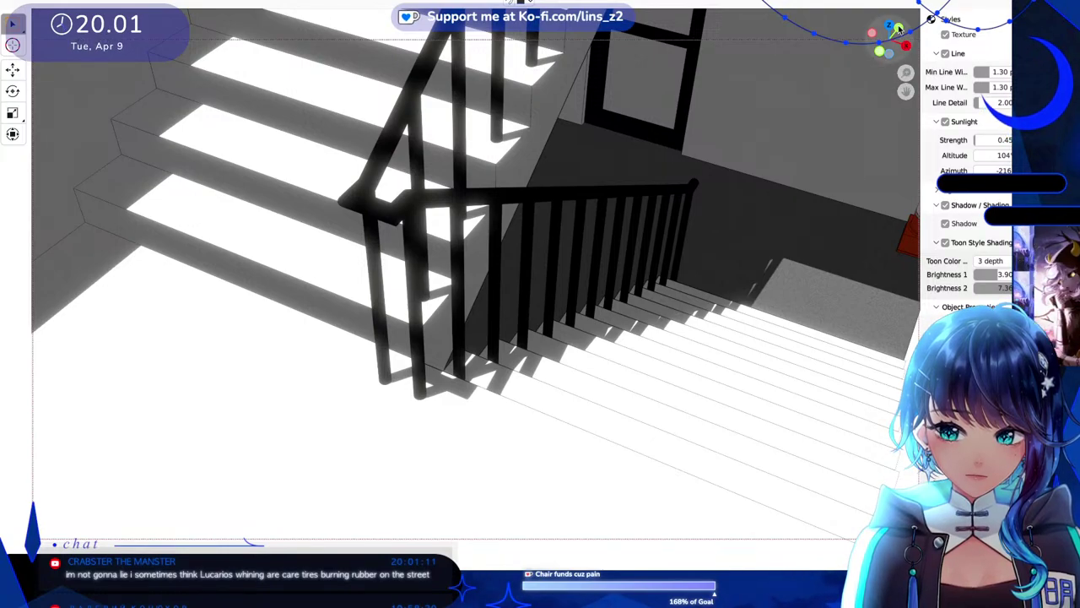
drag(903, 46, 872, 38)
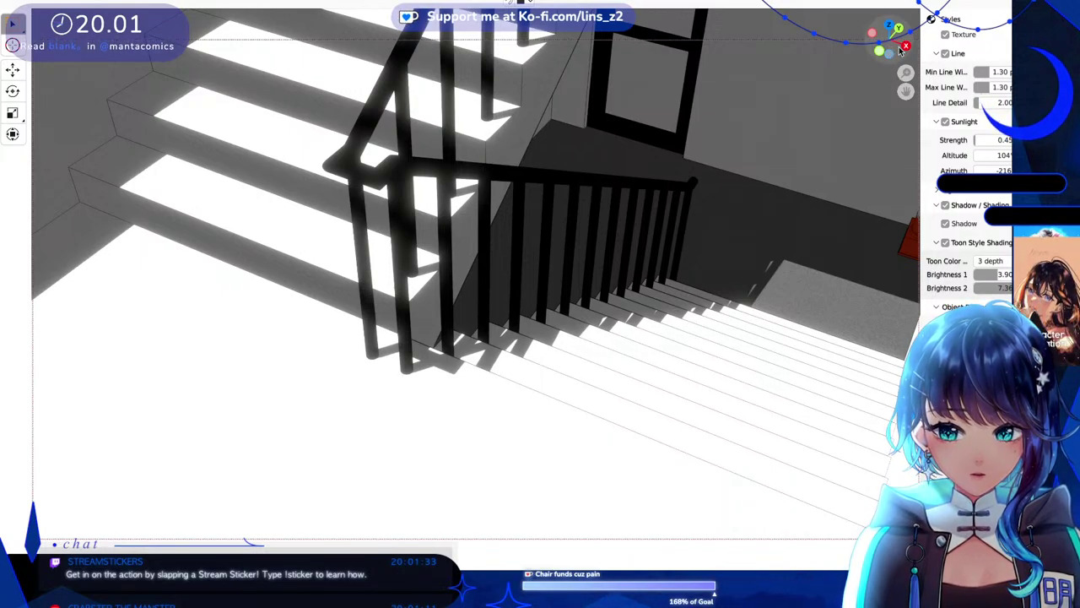
drag(902, 51, 785, 63)
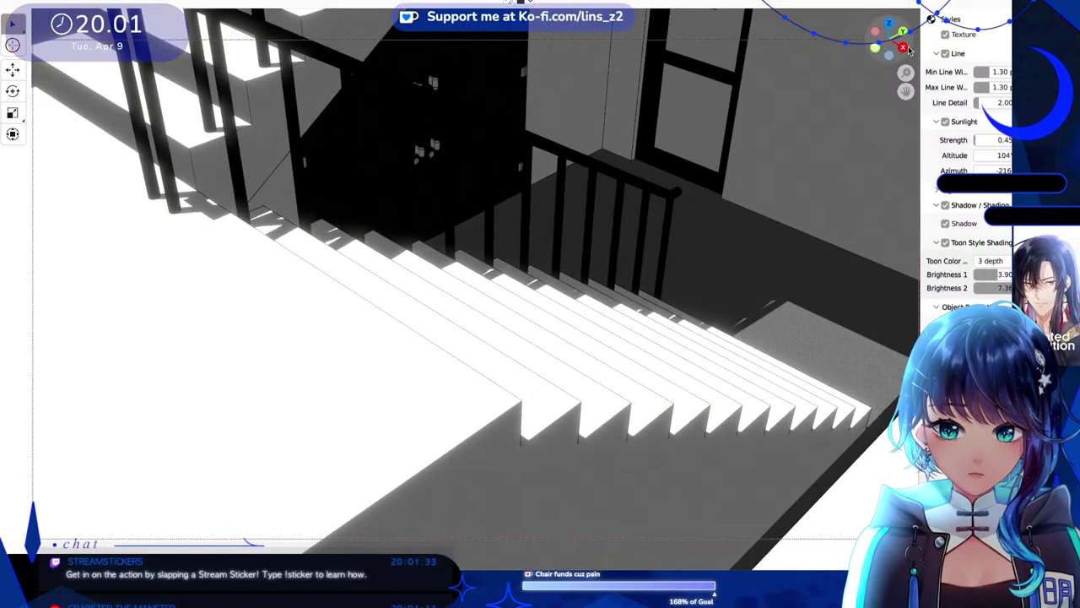
mouse_move(915, 49)
mouse_down()
mouse_move(888, 54)
mouse_move(900, 58)
mouse_up()
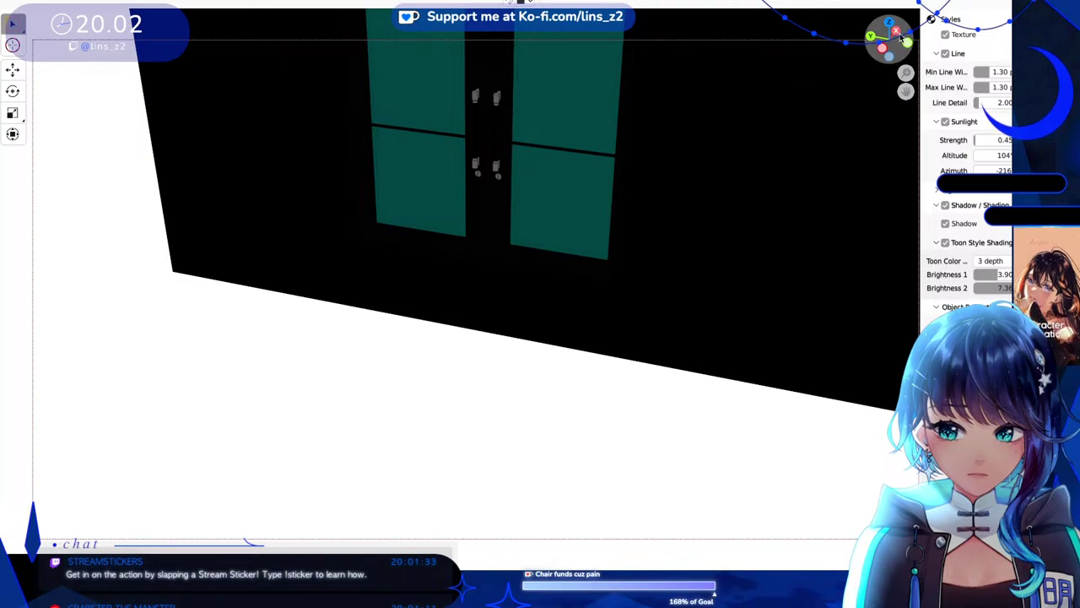
drag(890, 42, 912, 49)
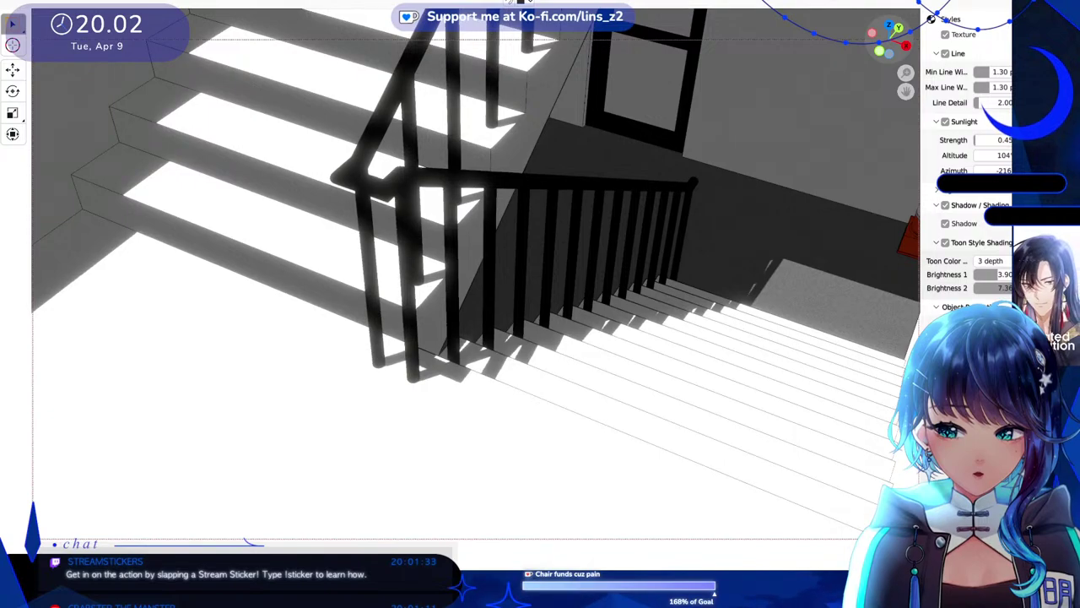
drag(895, 44, 903, 52)
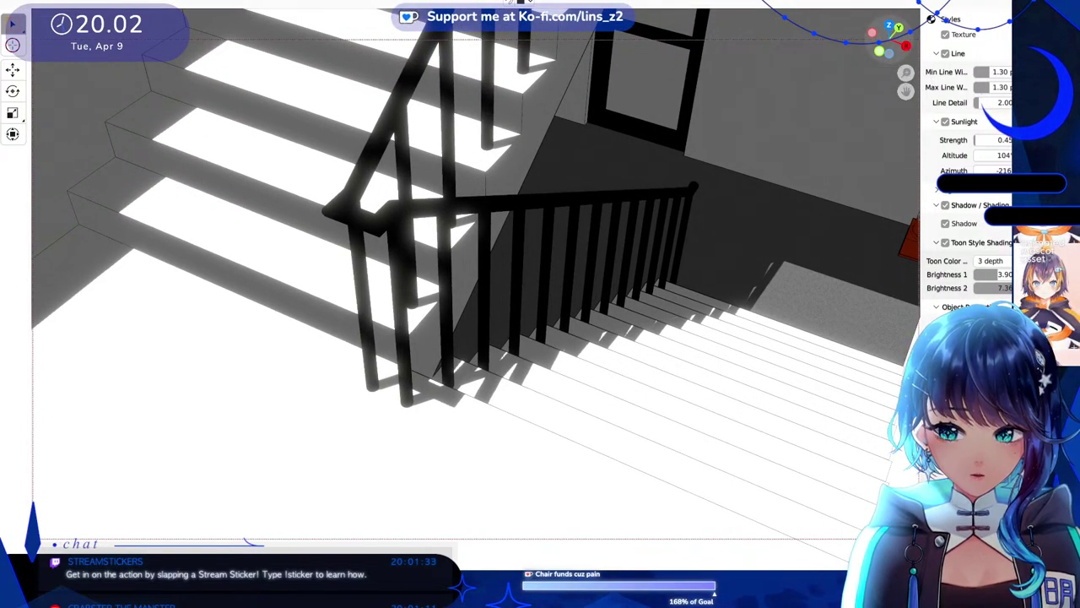
drag(903, 52, 906, 139)
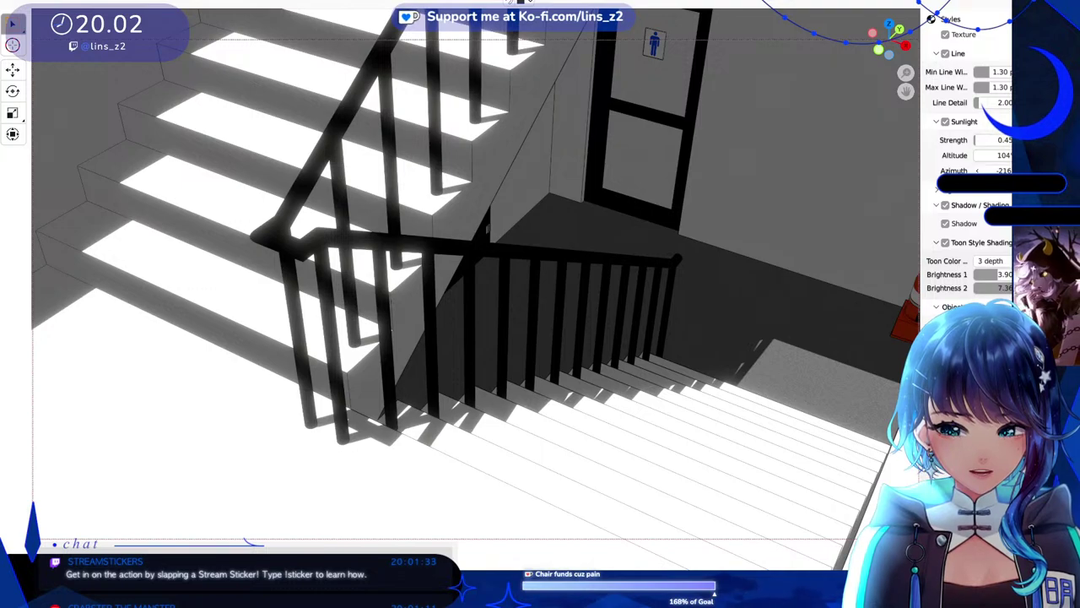
Render the overhead view of the sunlit stairs with full, texture, line and shadow passes, and dismiss the completion notice.
scroll(935, 241, down, 5)
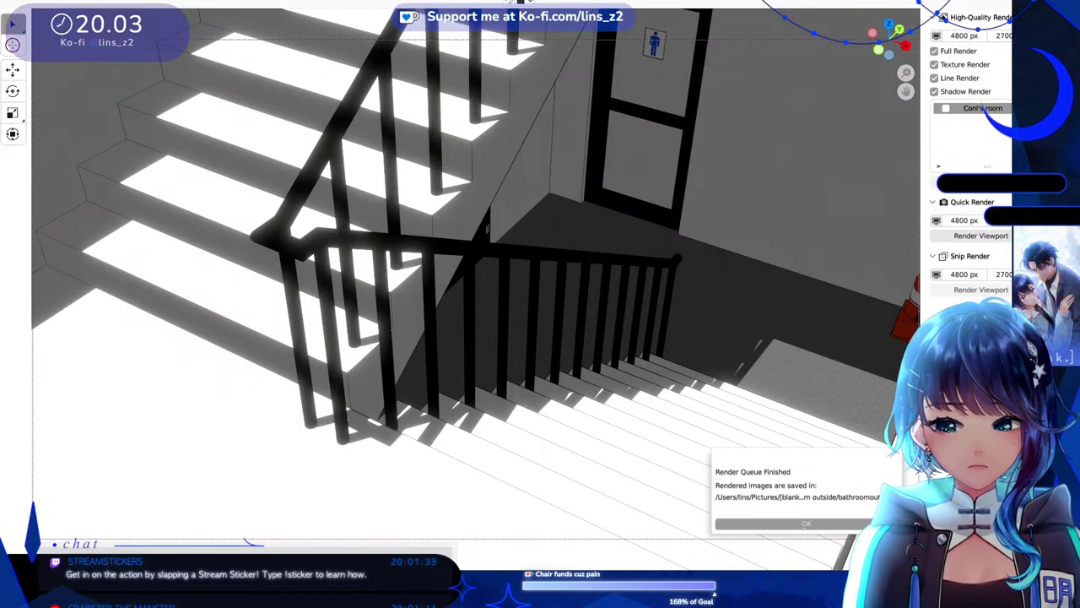
click(764, 523)
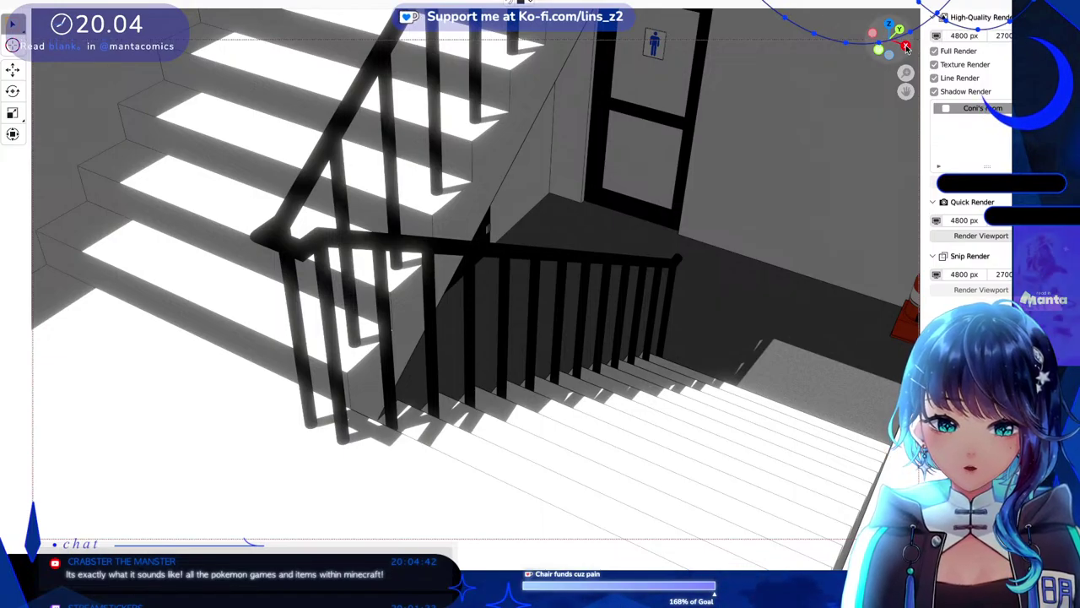
Reframe the scene as a side view of the descending stairs with the railing and the black double doors behind them.
drag(906, 48, 888, 41)
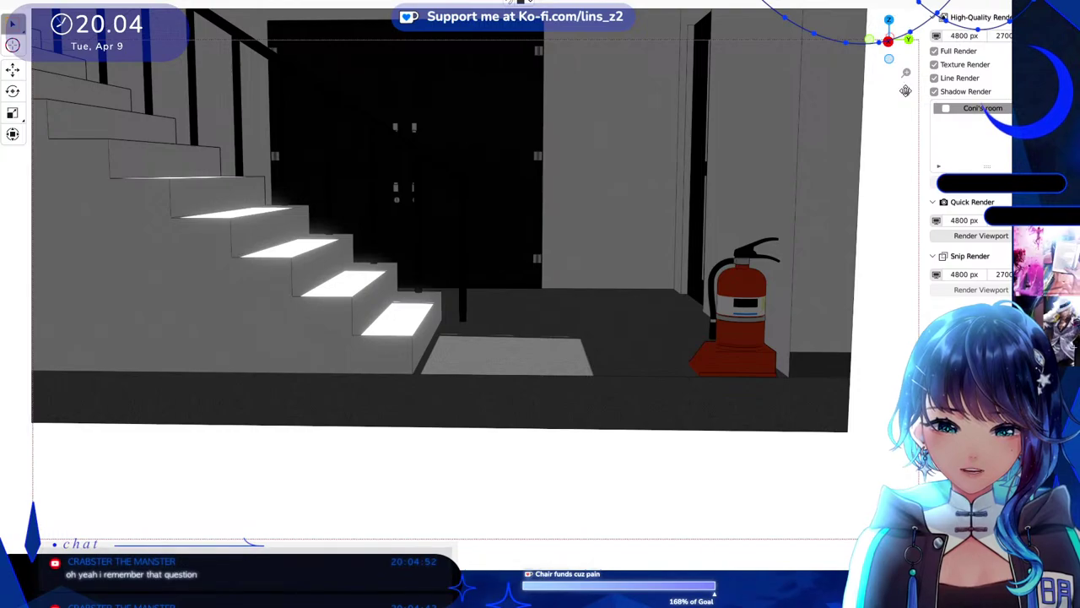
drag(905, 90, 1029, 114)
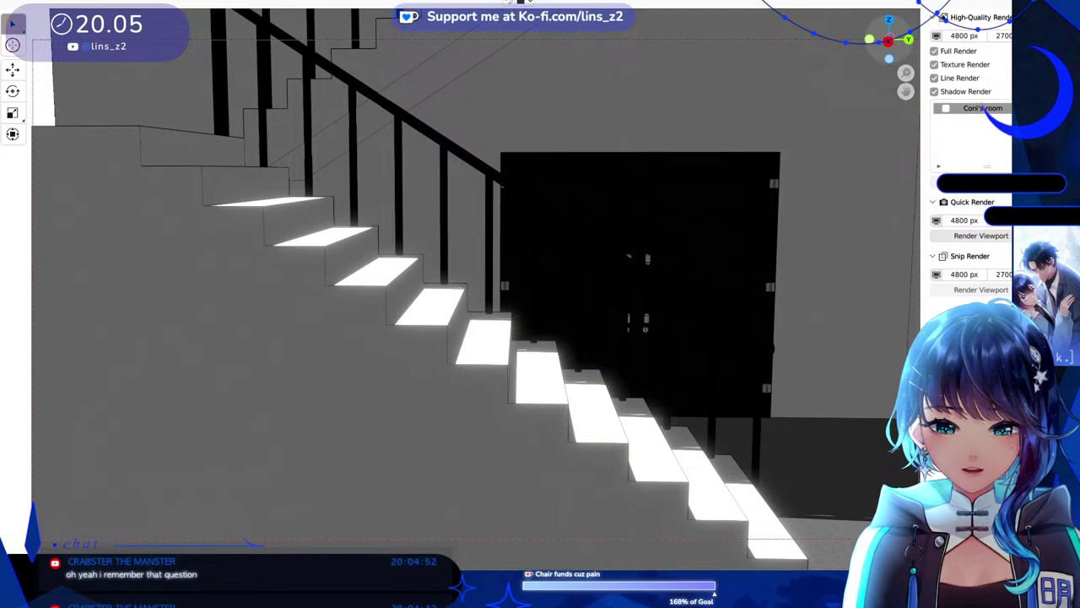
drag(887, 40, 891, 43)
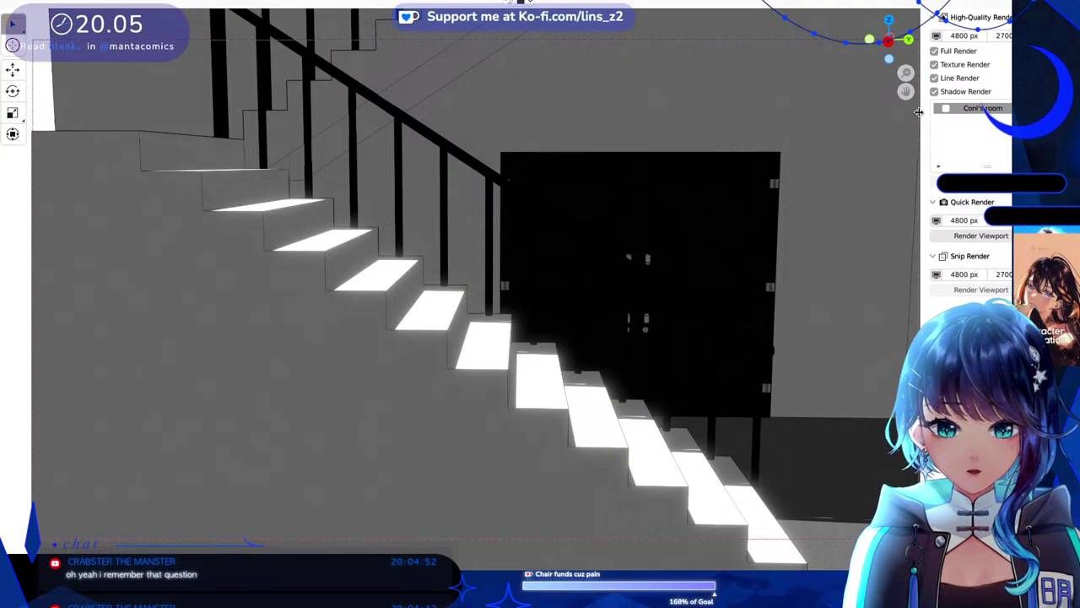
Lighten both black double doors so their panels and the railing in front stand apart, and fine-tune the side view.
click(772, 224)
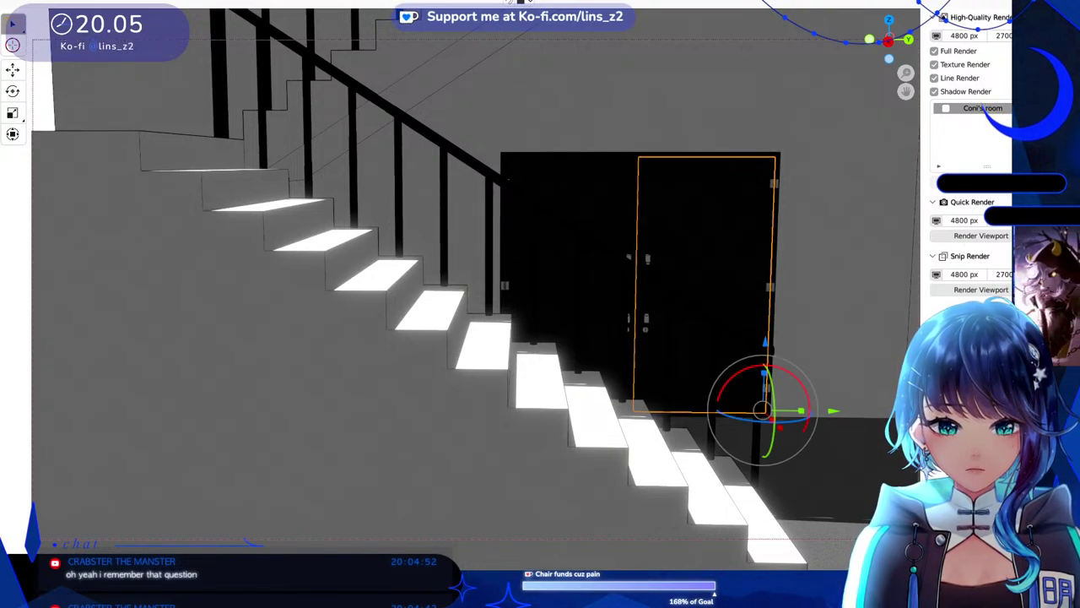
scroll(971, 169, up, 5)
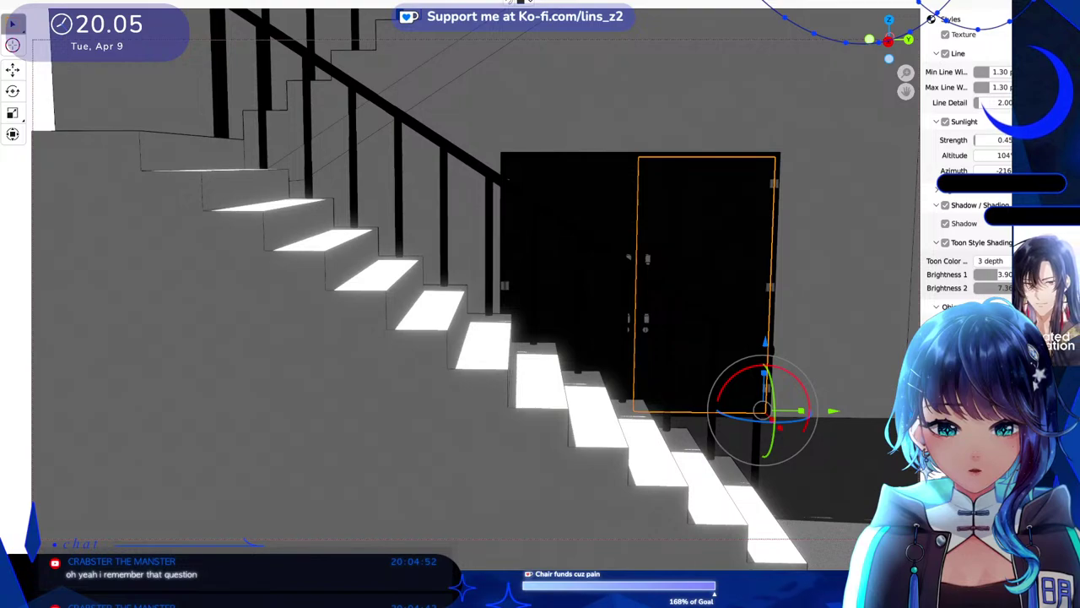
click(574, 279)
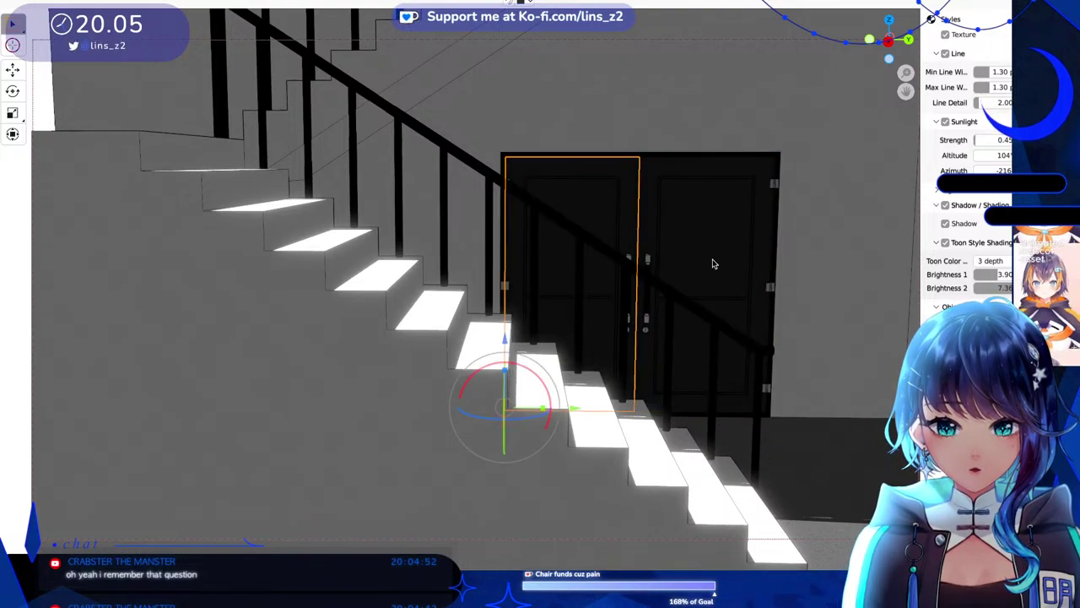
click(822, 329)
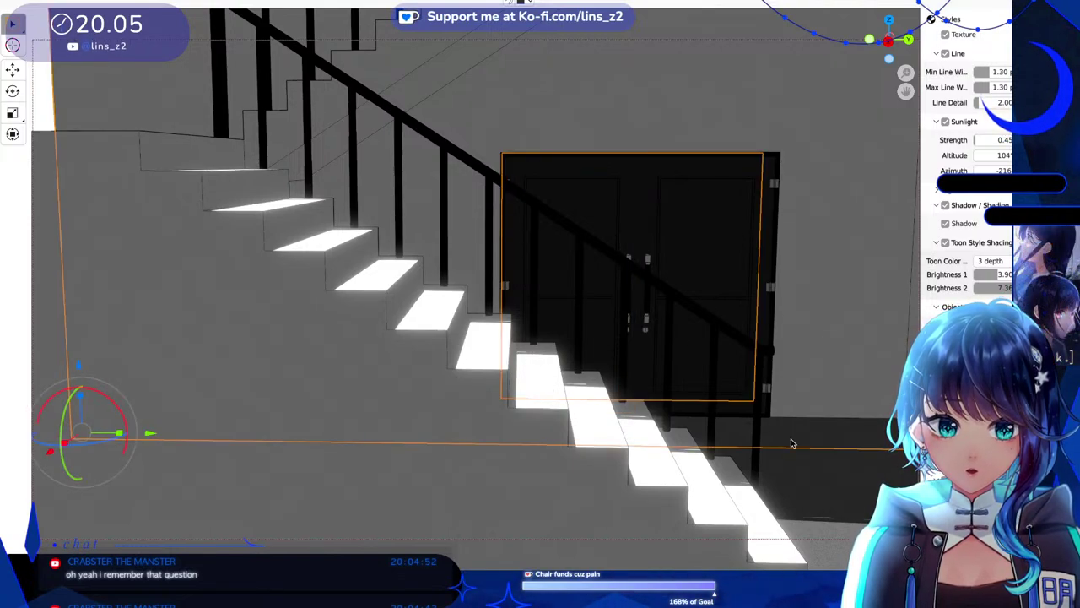
click(808, 478)
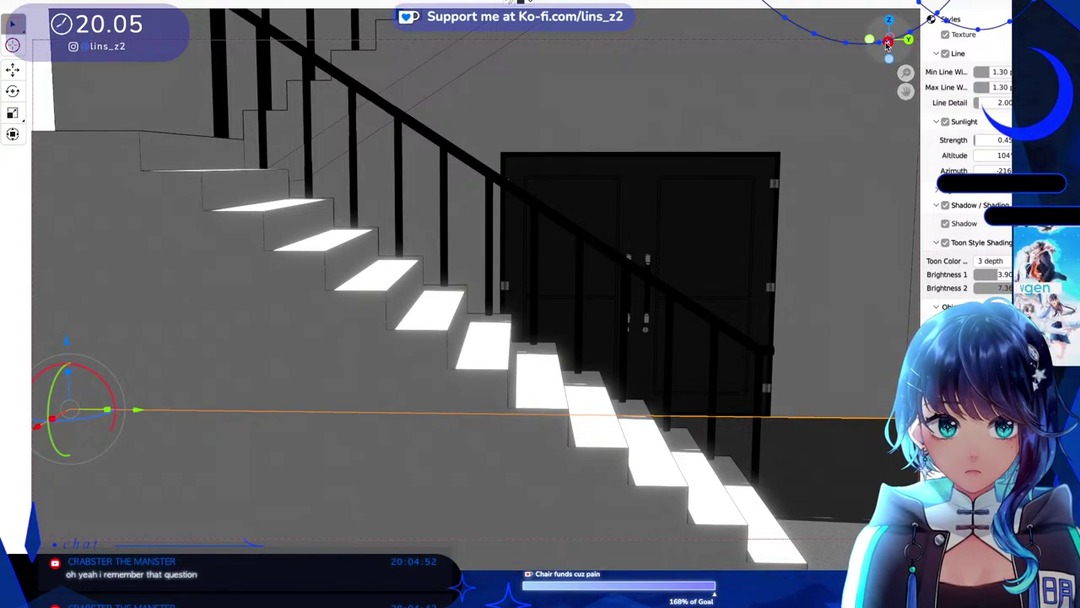
drag(884, 42, 887, 46)
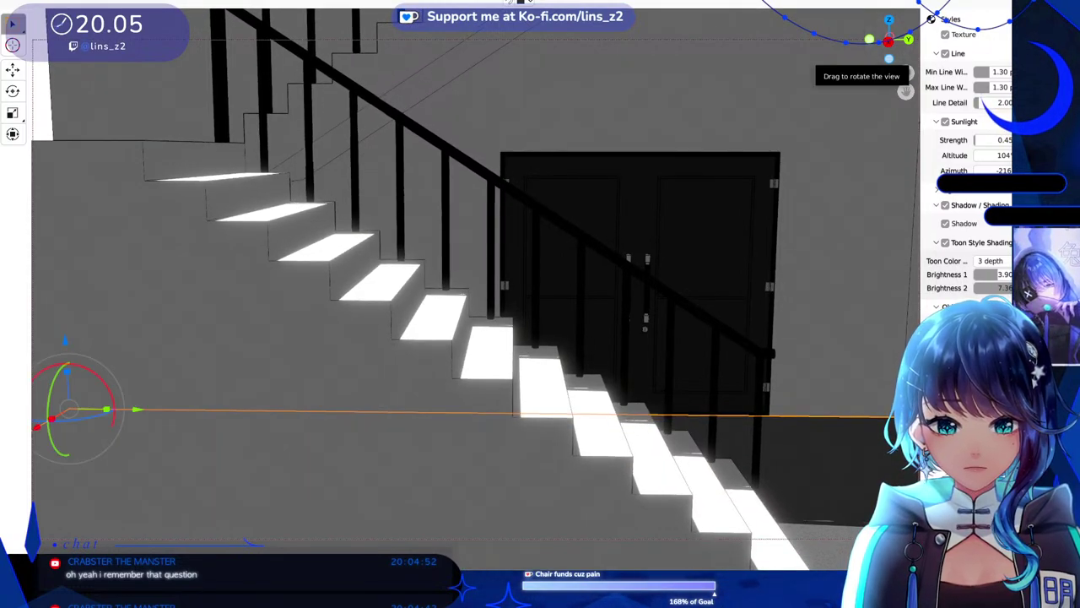
Render the side view of the stairs and double doors with nothing selected, and dismiss the completion notice.
scroll(1001, 239, down, 2)
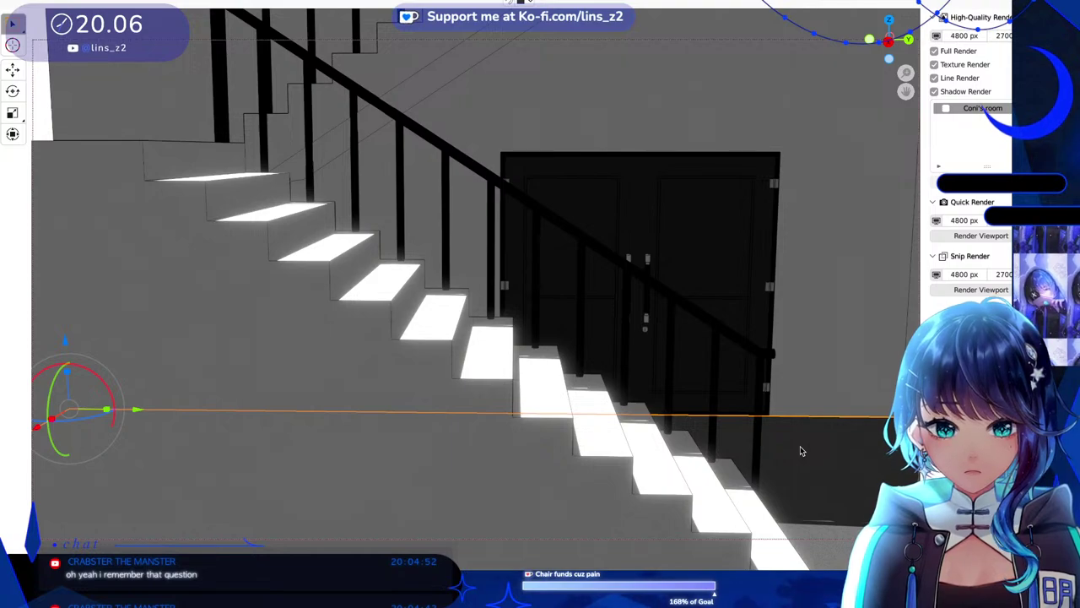
key(alt+a)
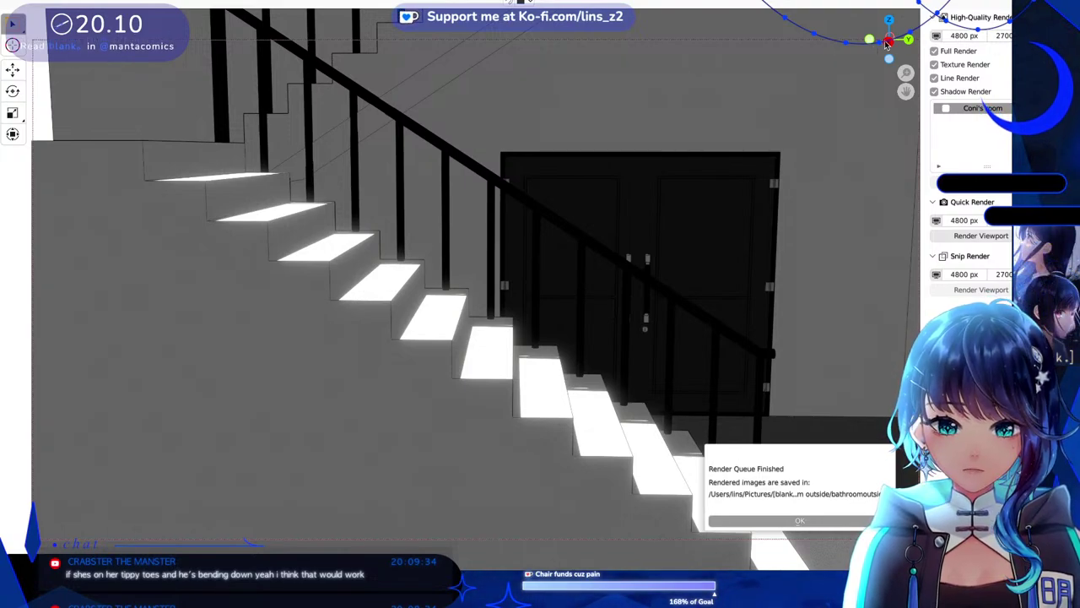
key(Return)
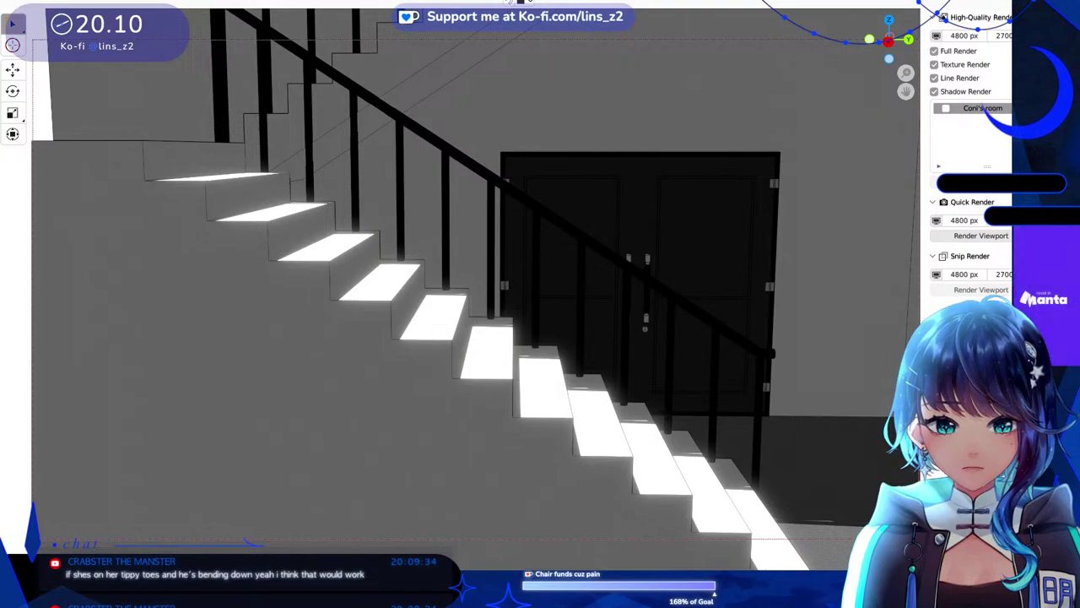
Frame the stair flight from the front at close range, show the south wall layer and hide the door wall layer.
drag(873, 56, 585, 250)
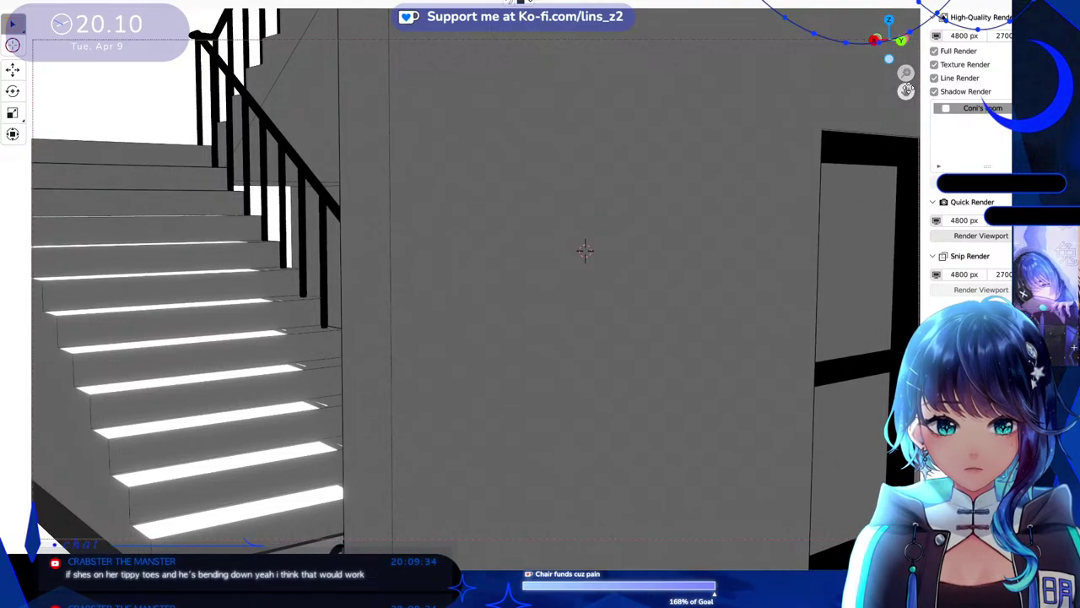
drag(905, 90, 536, 109)
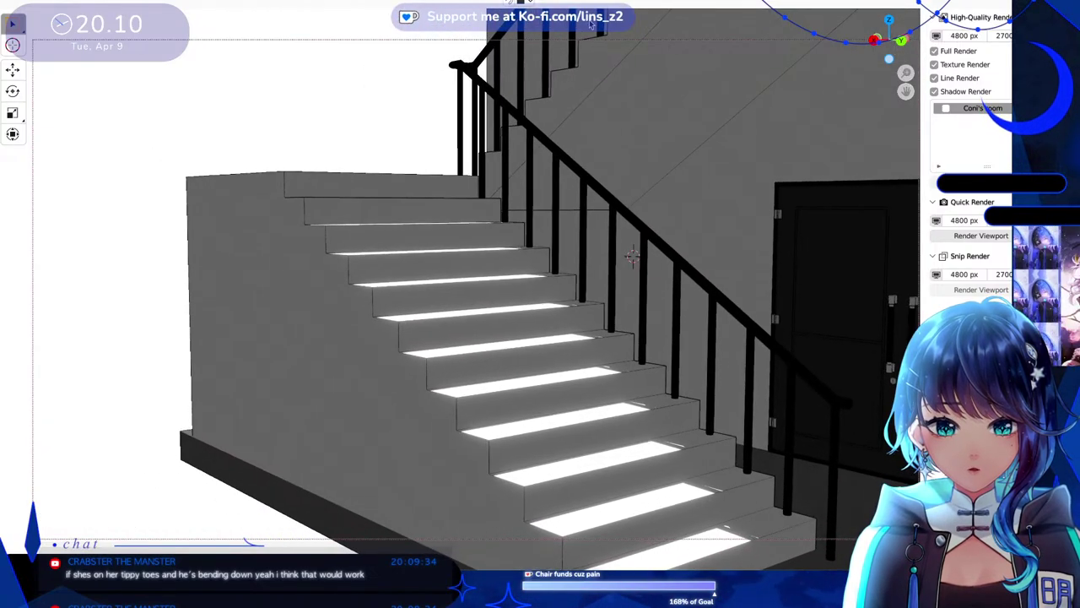
scroll(536, 108, up, 2)
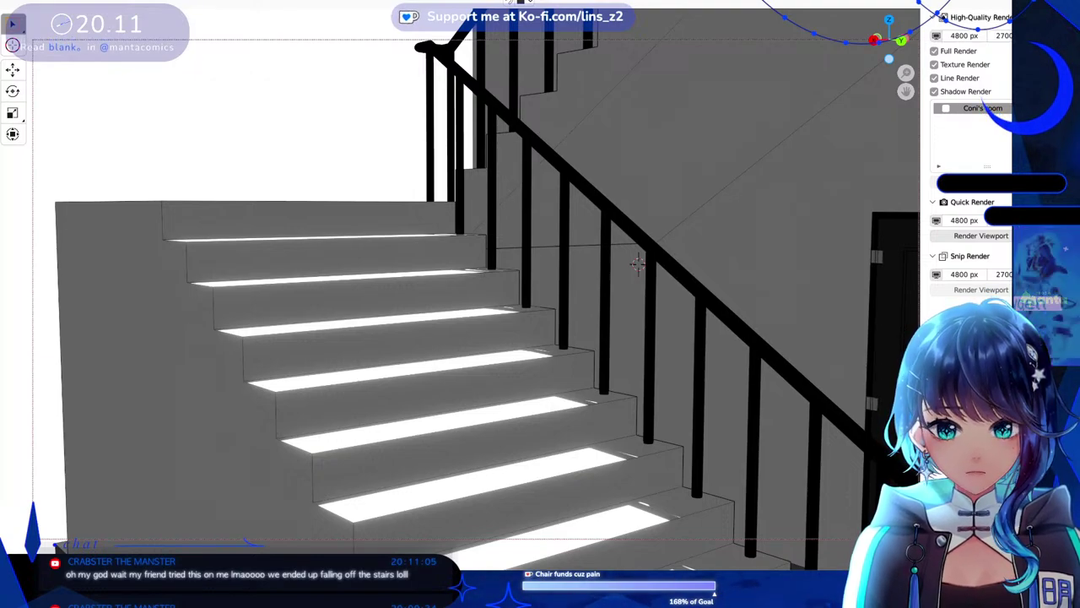
scroll(970, 169, down, 5)
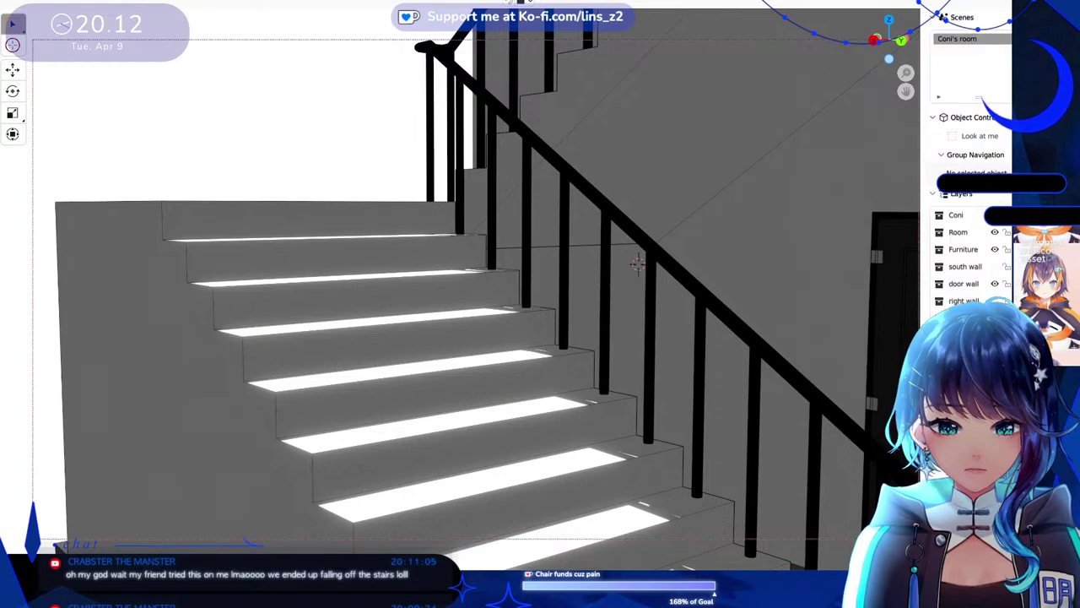
click(995, 266)
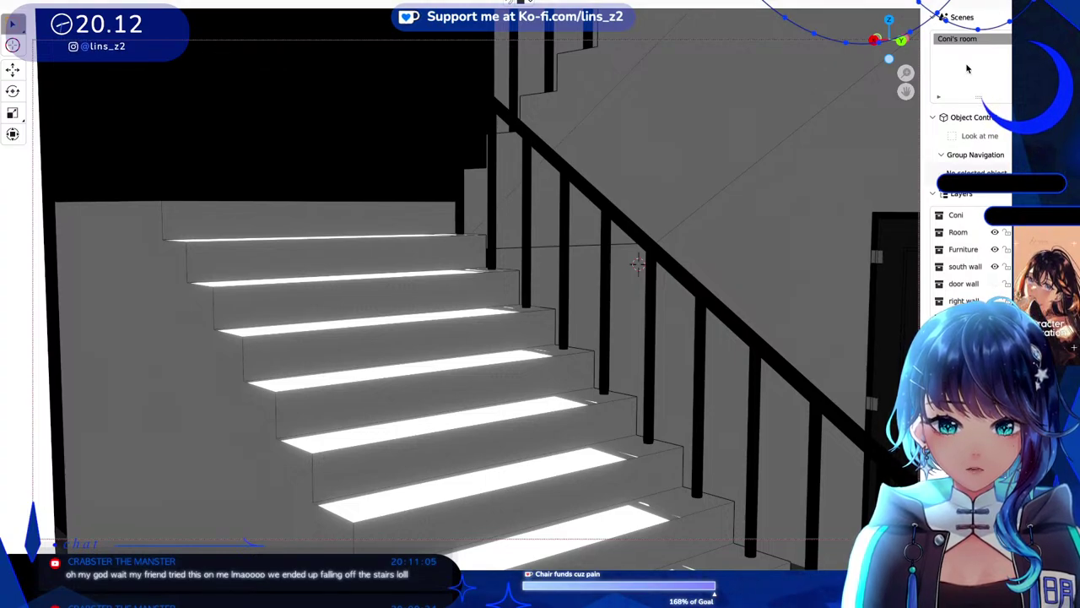
Set up a low-angle view looking up the stairs and hide the fire extinguisher that blocks the camera.
drag(448, 237, 405, 245)
drag(732, 277, 819, 371)
drag(896, 39, 900, 44)
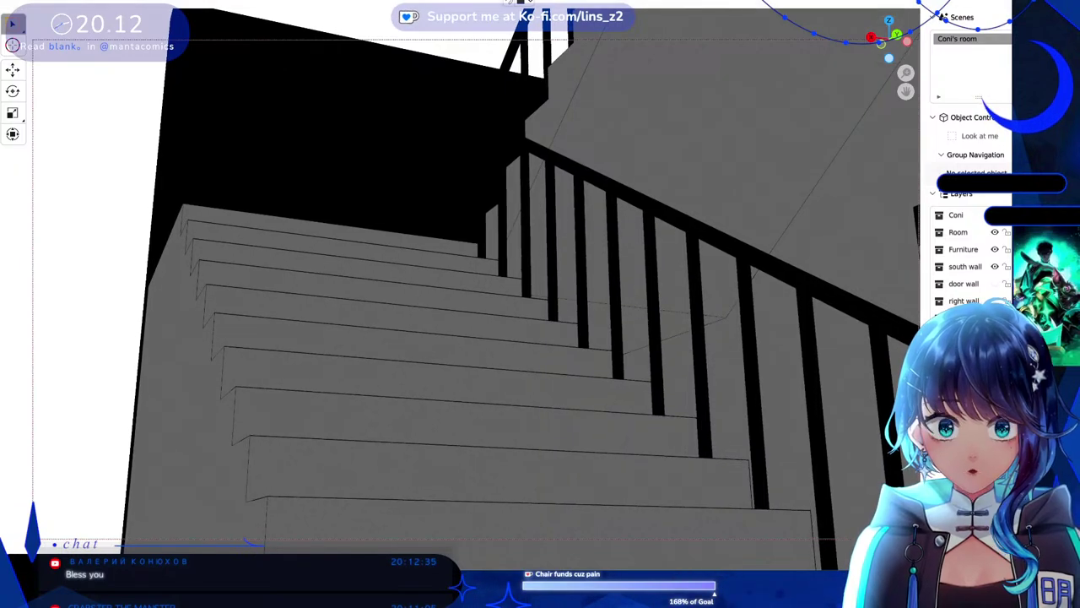
drag(898, 41, 886, 46)
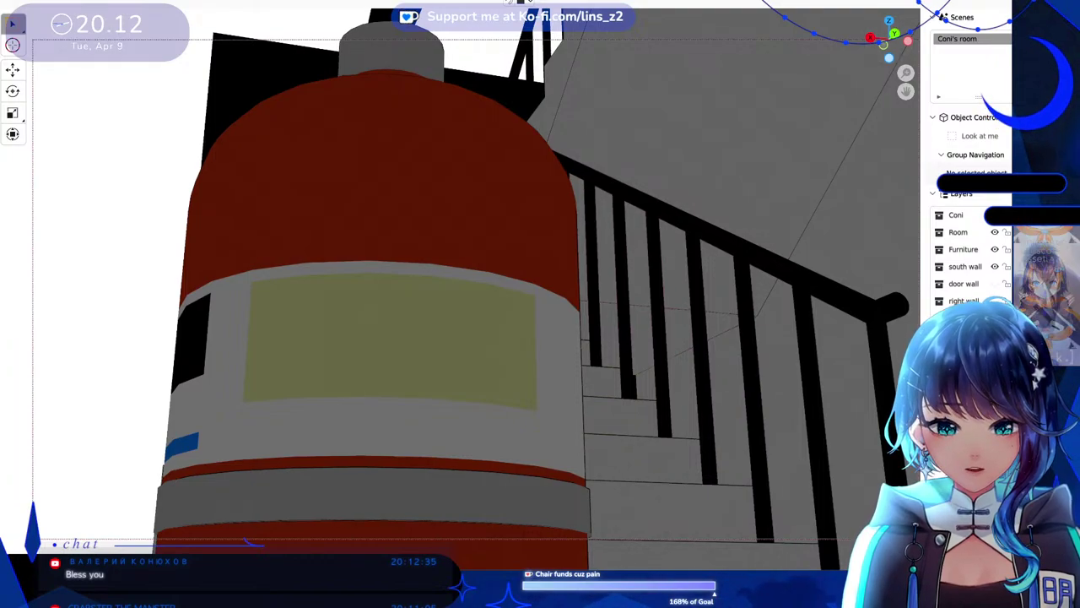
key(h)
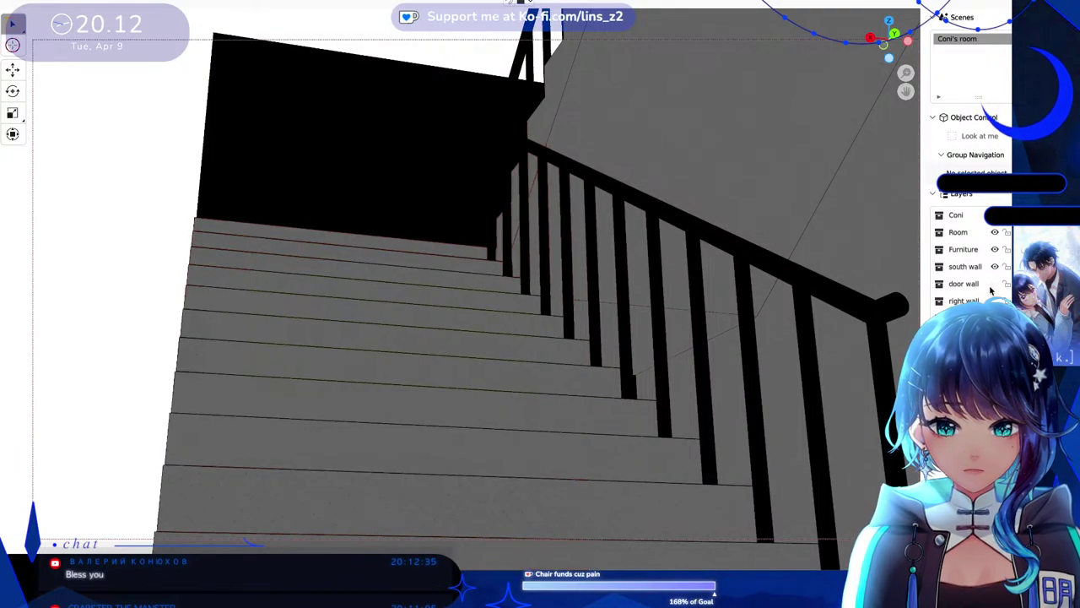
mouse_move(905, 91)
mouse_down()
mouse_move(910, 106)
mouse_move(907, 93)
mouse_up()
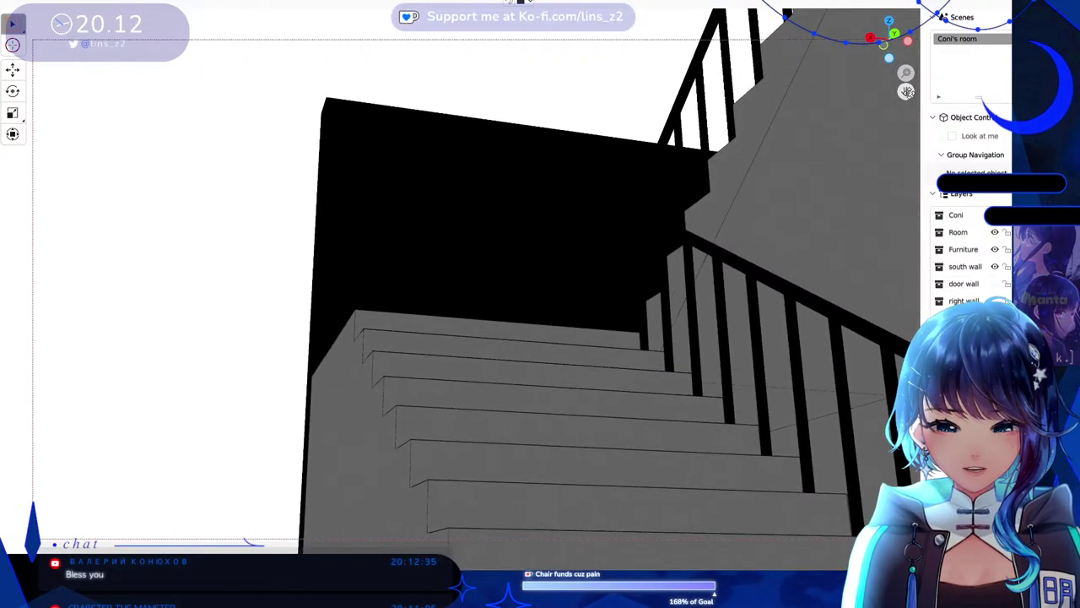
Select the black wall behind the stairs and refine the low-angle framing around the wall, steps and both railings.
click(441, 196)
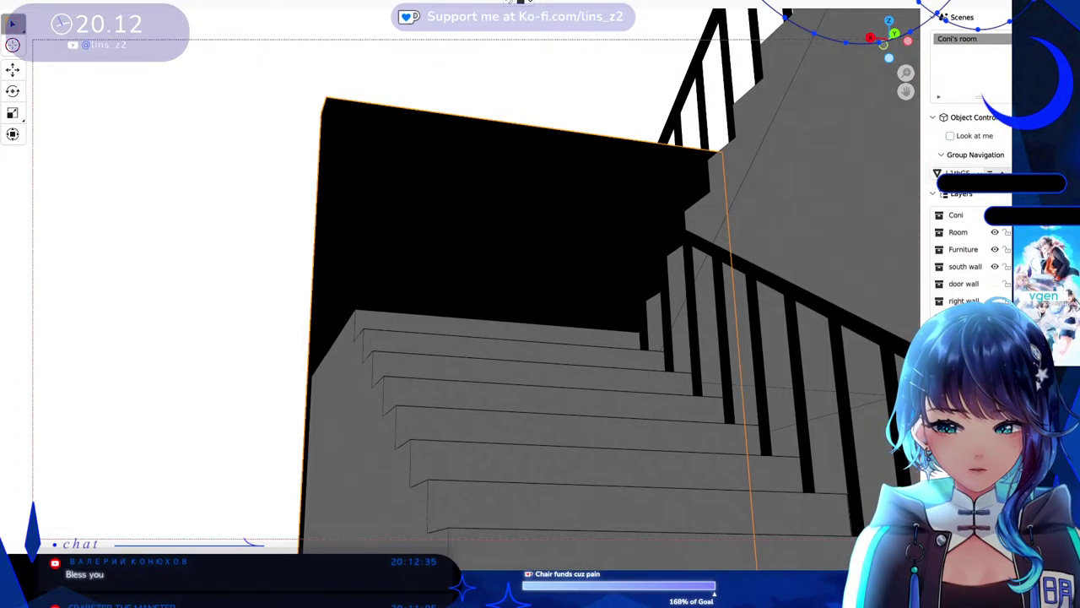
scroll(943, 16, down, 5)
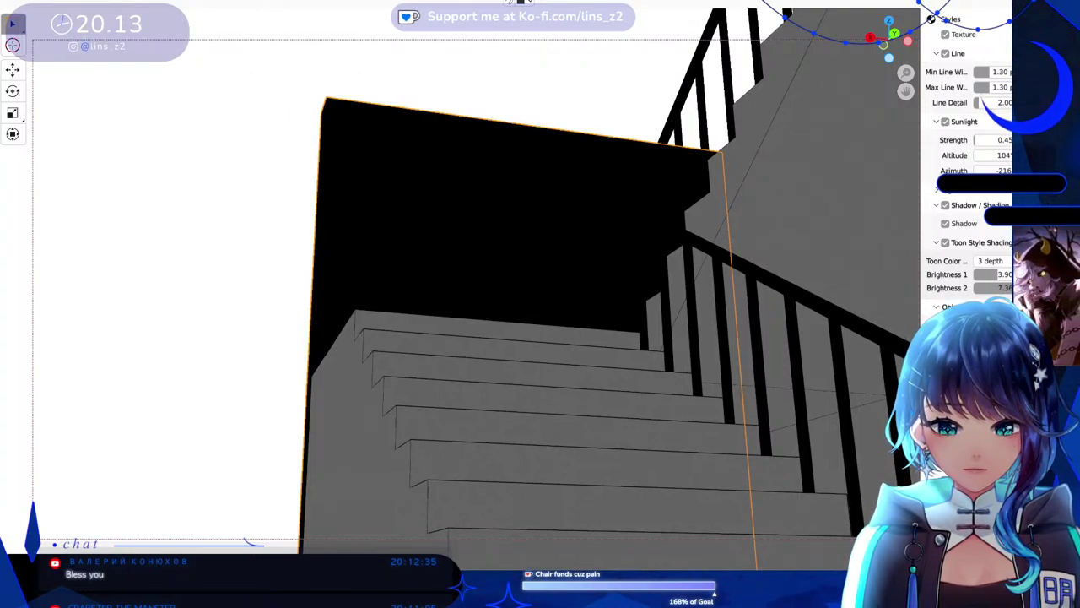
click(781, 218)
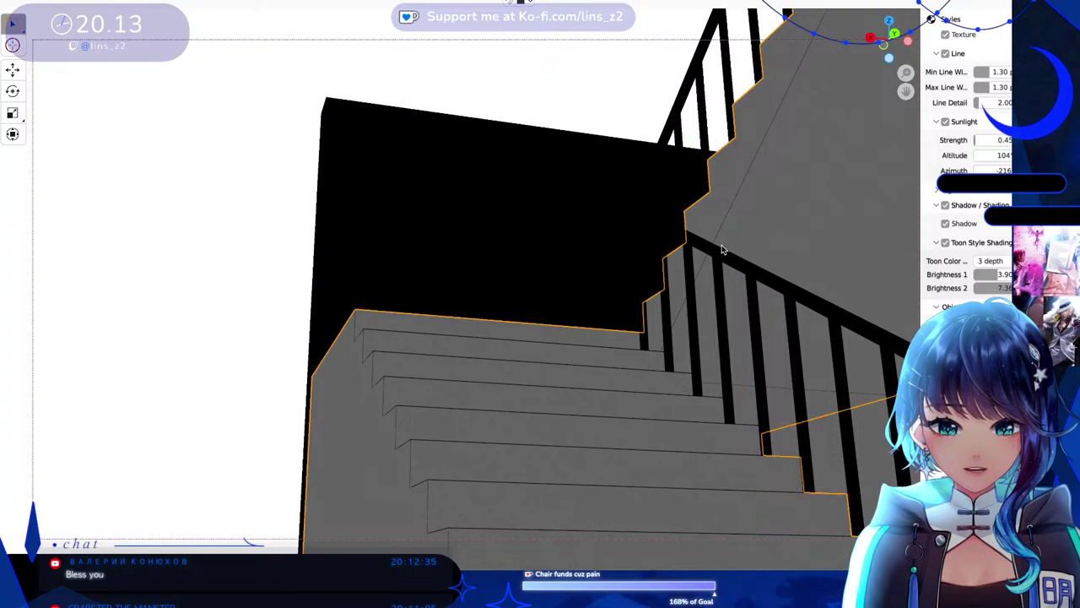
click(631, 238)
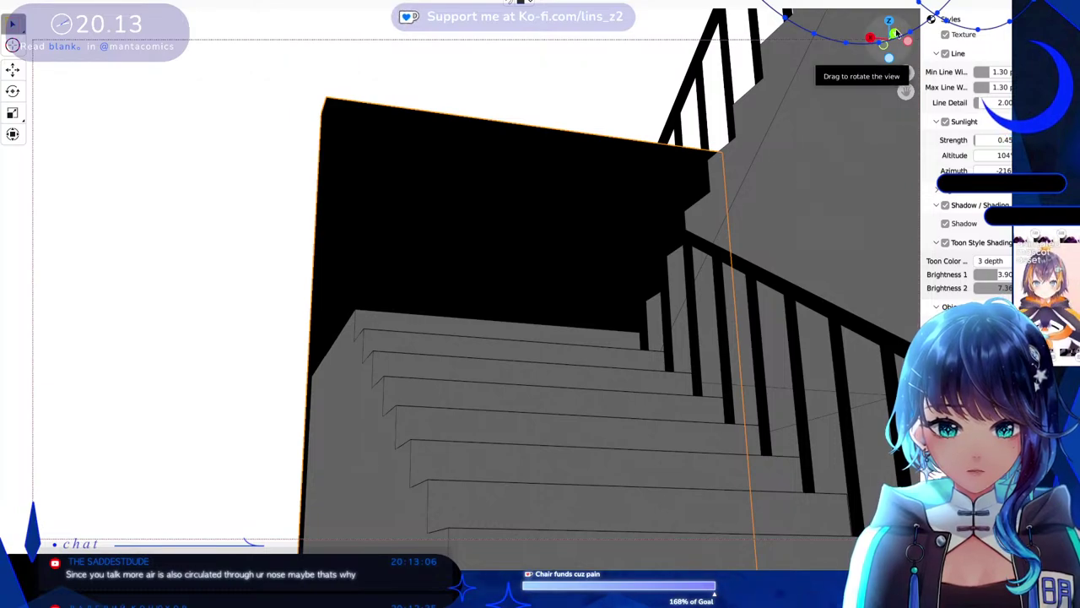
drag(890, 40, 913, 541)
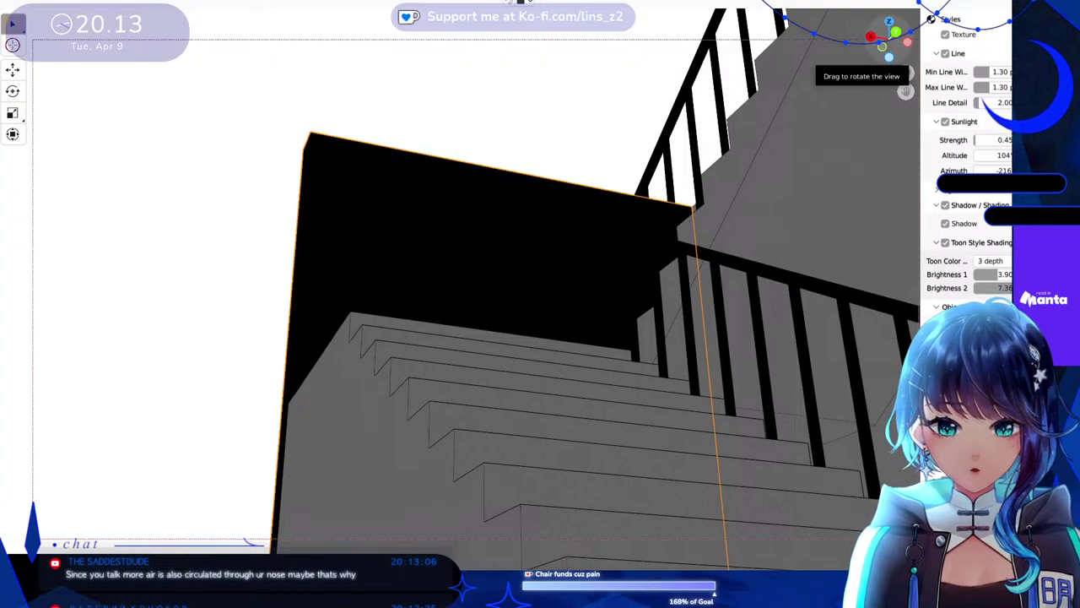
mouse_move(886, 46)
mouse_down()
mouse_move(894, 52)
mouse_move(886, 47)
mouse_up()
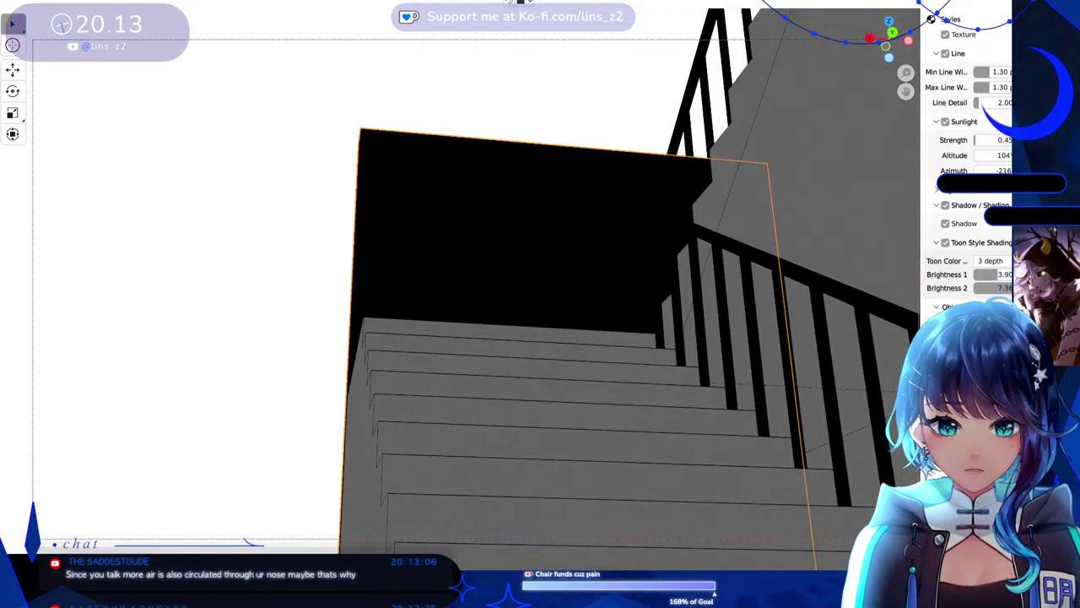
Set the sunlight altitude to 16° and azimuth to -160° so the railing casts shadows across the lit steps.
scroll(971, 161, up, 5)
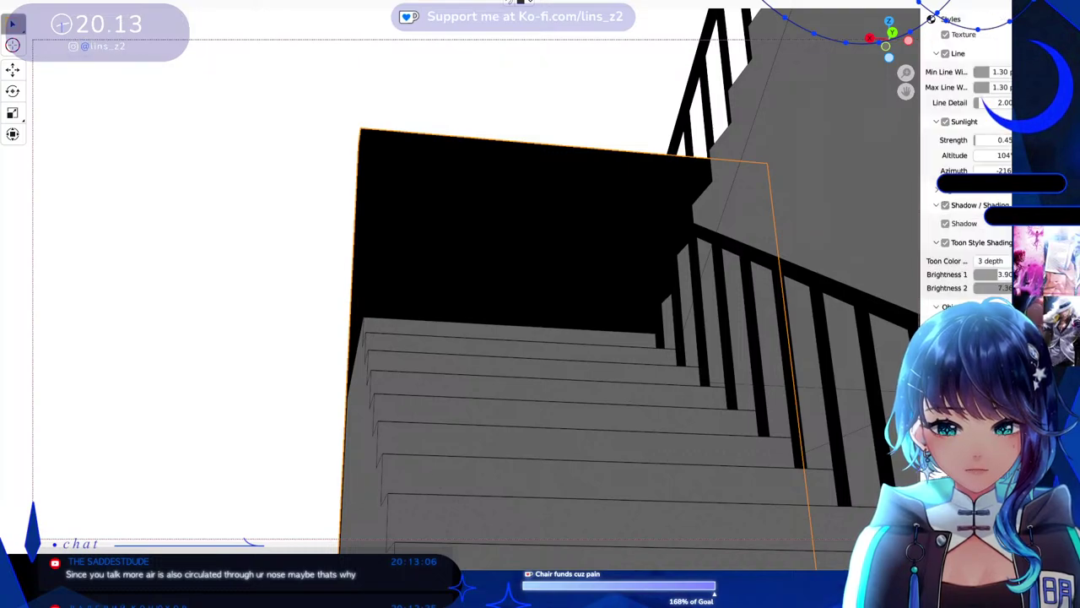
scroll(970, 160, up, 10)
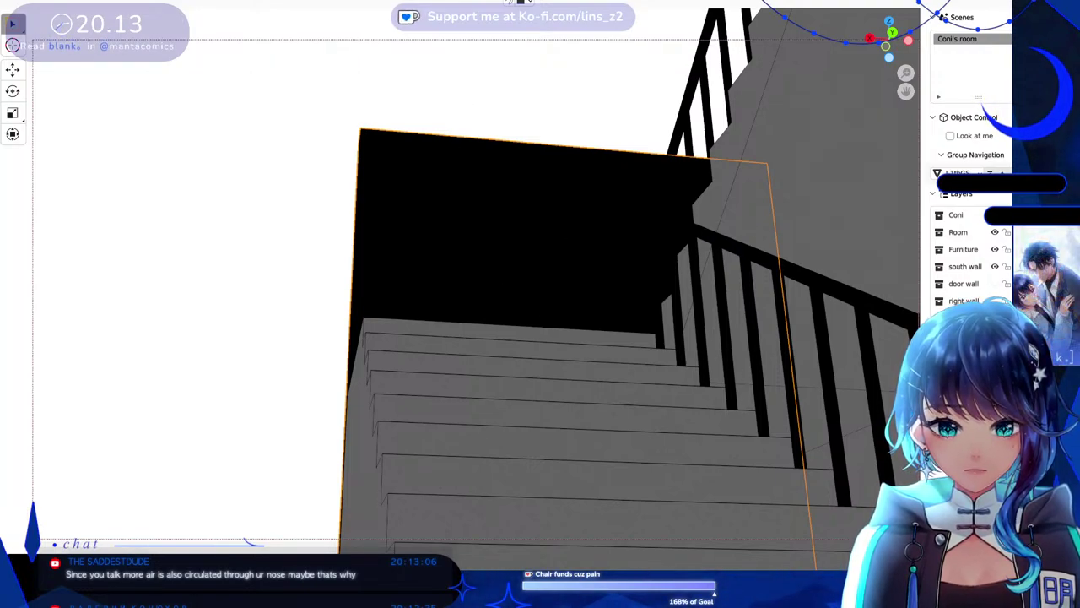
scroll(966, 169, down, 5)
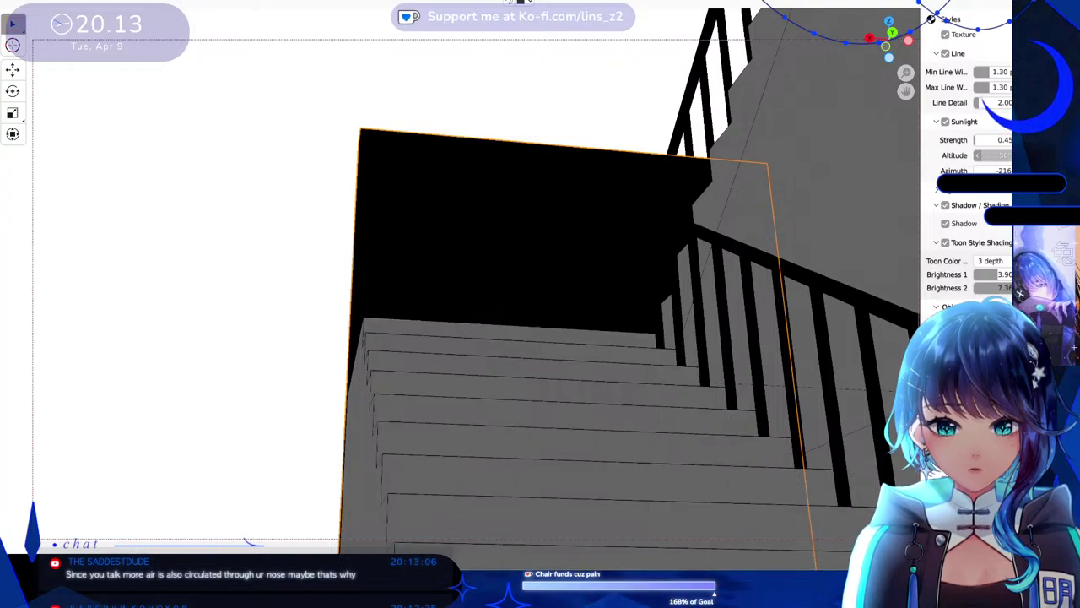
mouse_move(1000, 155)
mouse_down()
mouse_move(1002, 170)
mouse_move(1003, 155)
mouse_up()
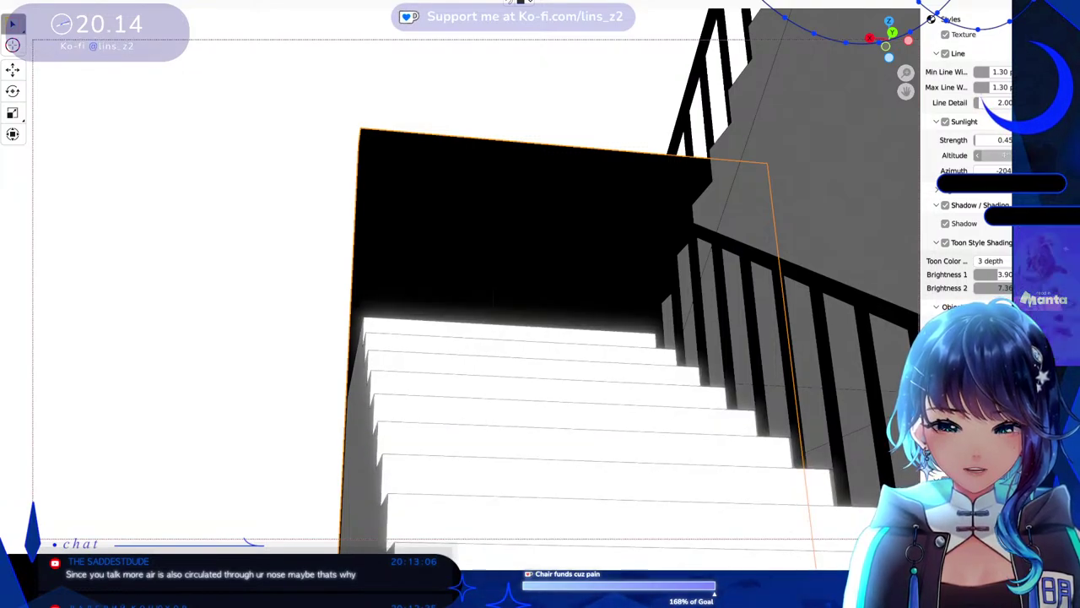
drag(941, 171, 941, 171)
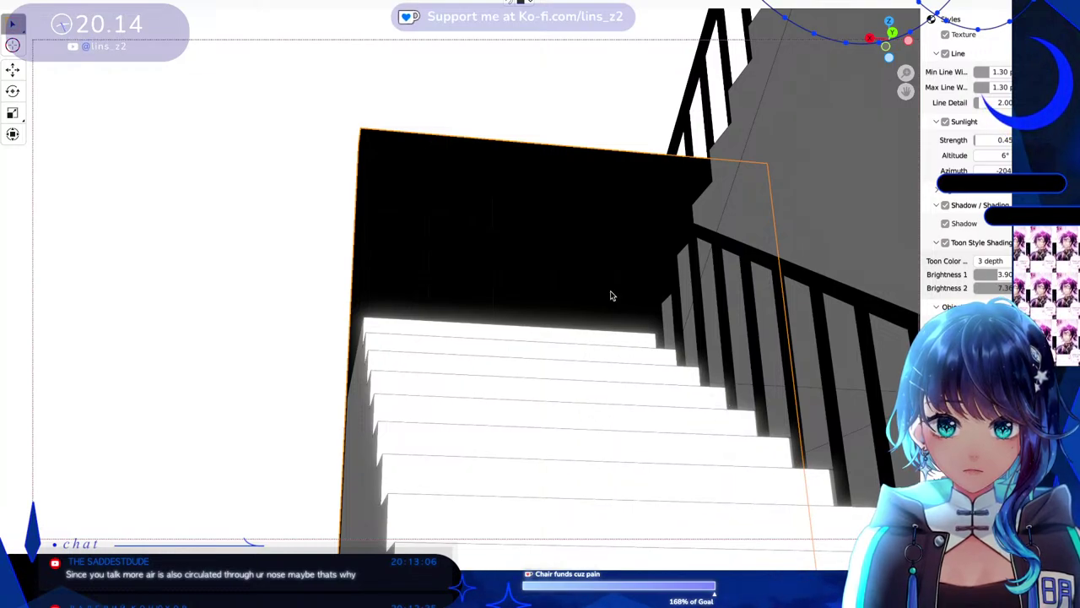
click(584, 399)
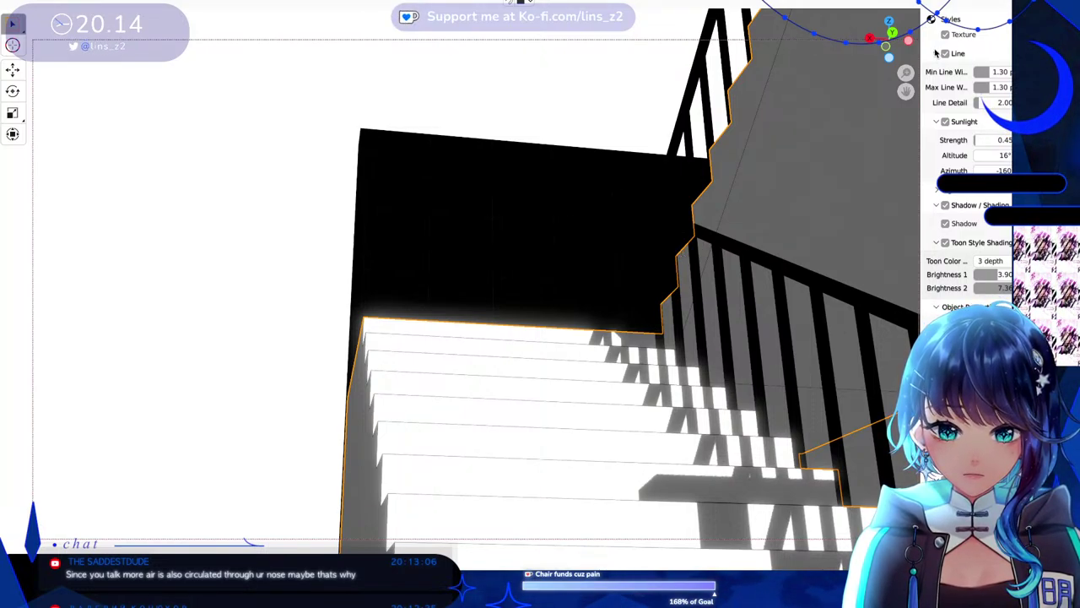
Set the camera's focal length to 34 mm for the low-angle view up the stairs.
scroll(967, 169, down, 5)
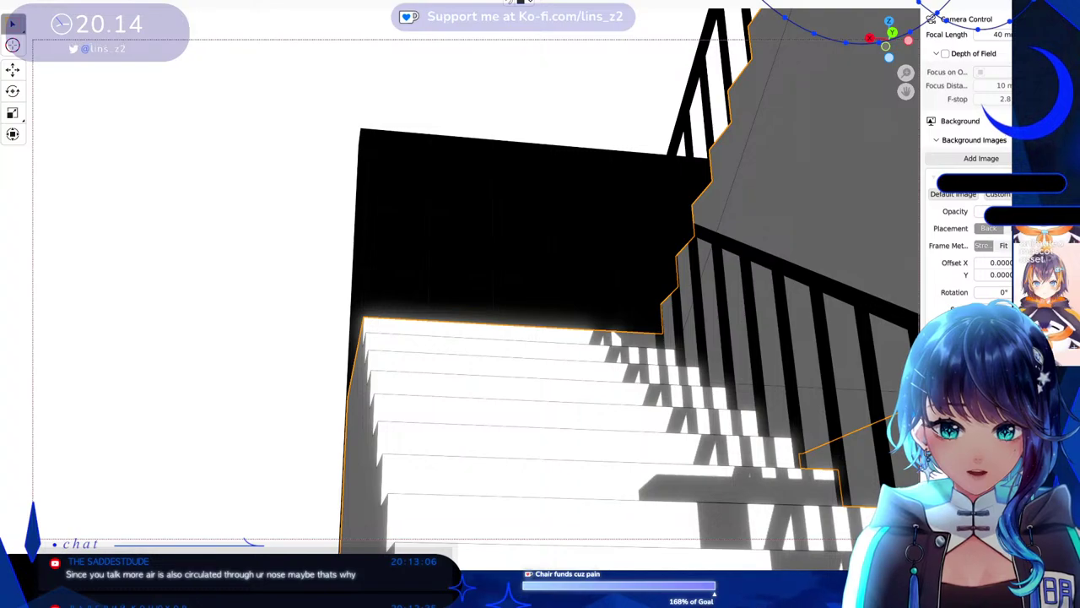
click(1000, 35)
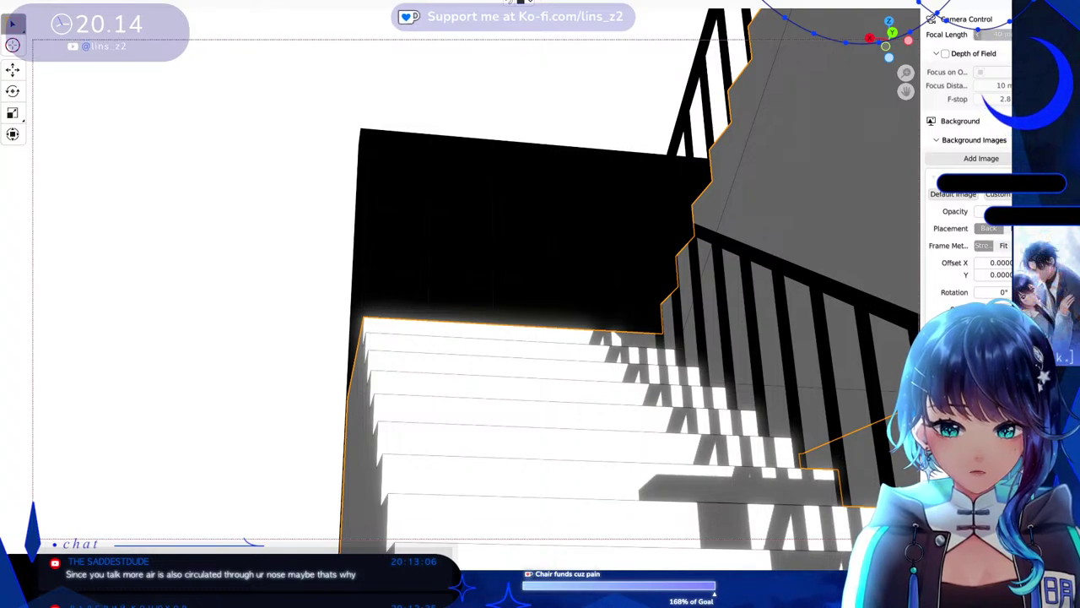
drag(1000, 35, 979, 35)
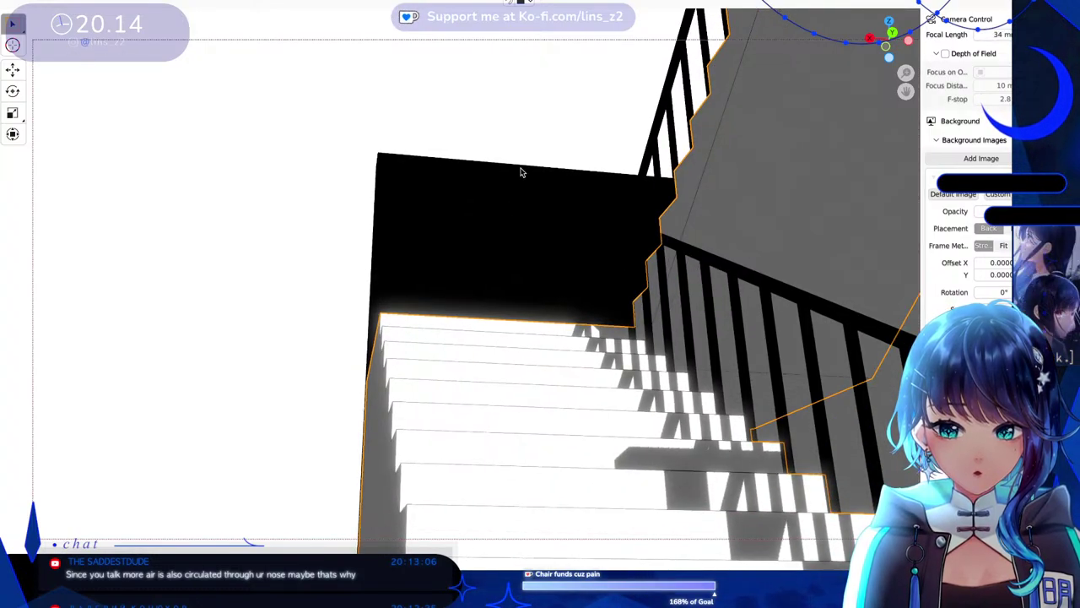
scroll(545, 208, up, 2)
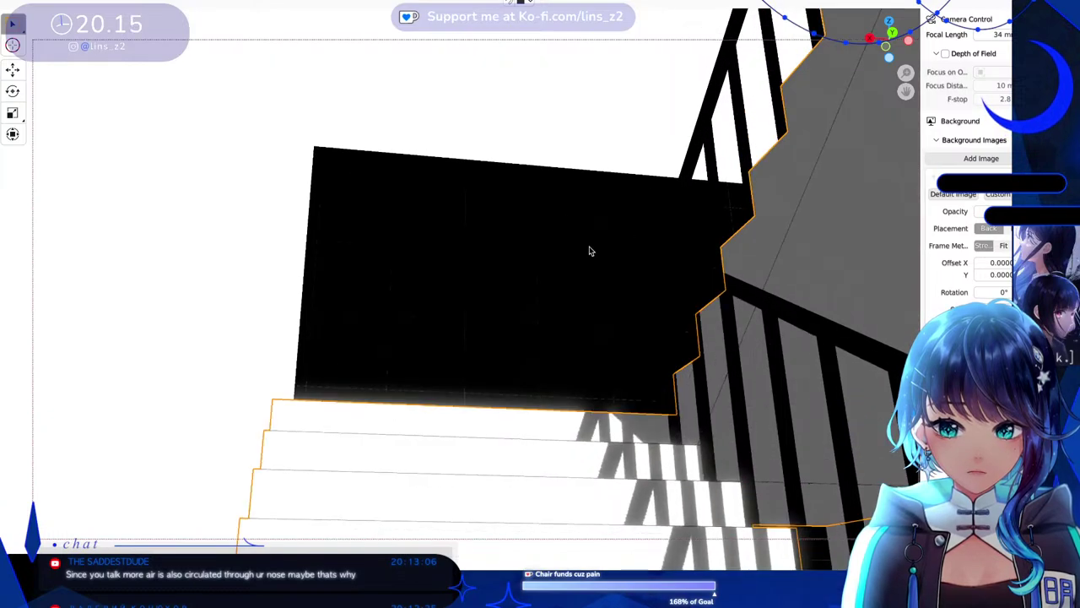
scroll(589, 250, down, 2)
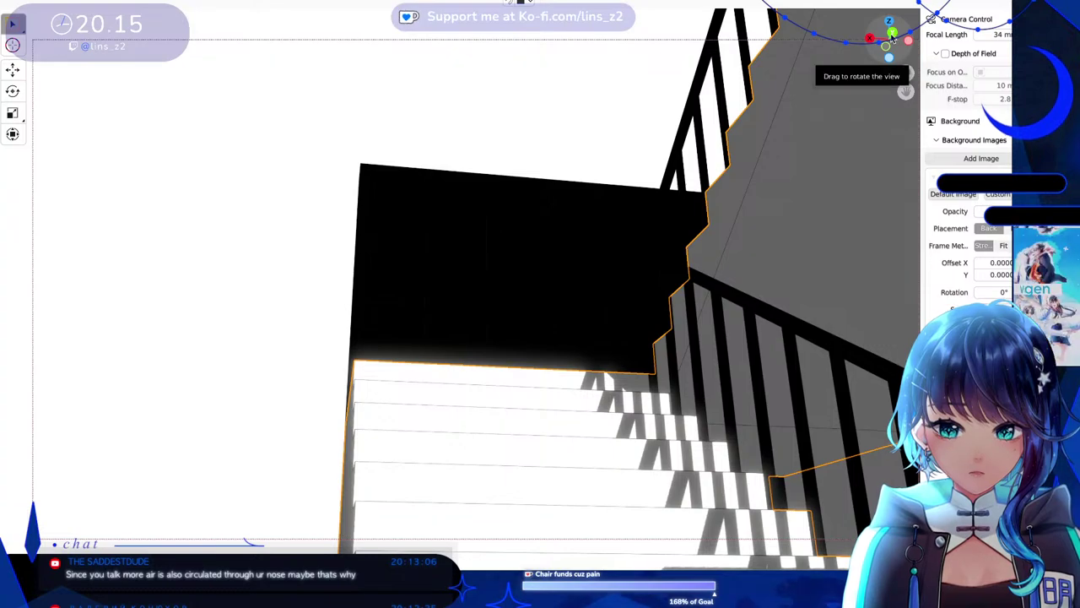
Fine-tune the low-angle framing of the steps and railings and deselect the staircase for rendering.
drag(886, 35, 866, 37)
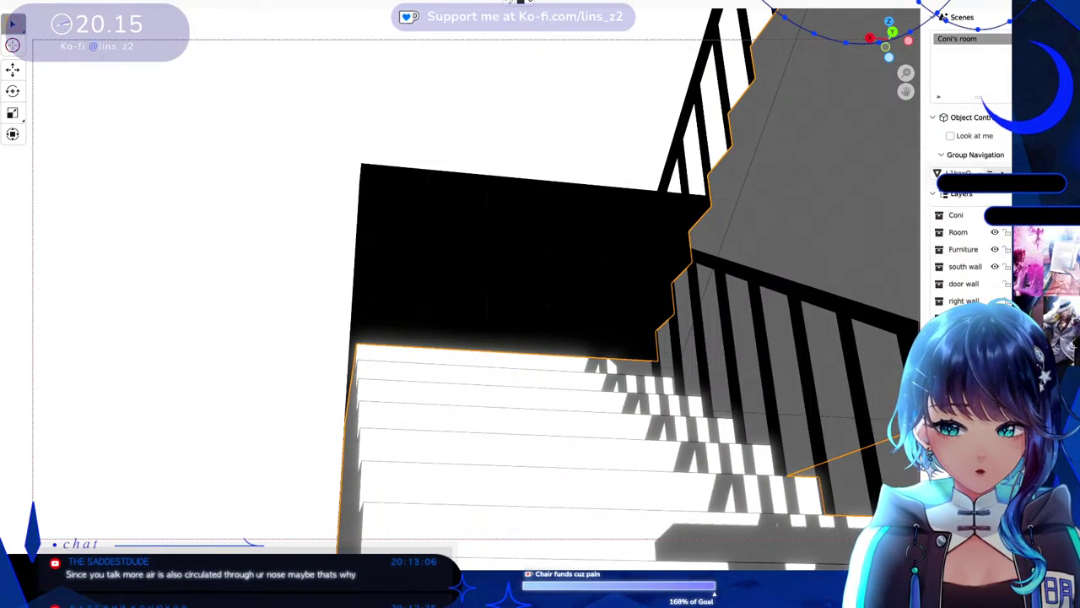
scroll(985, 238, down, 1)
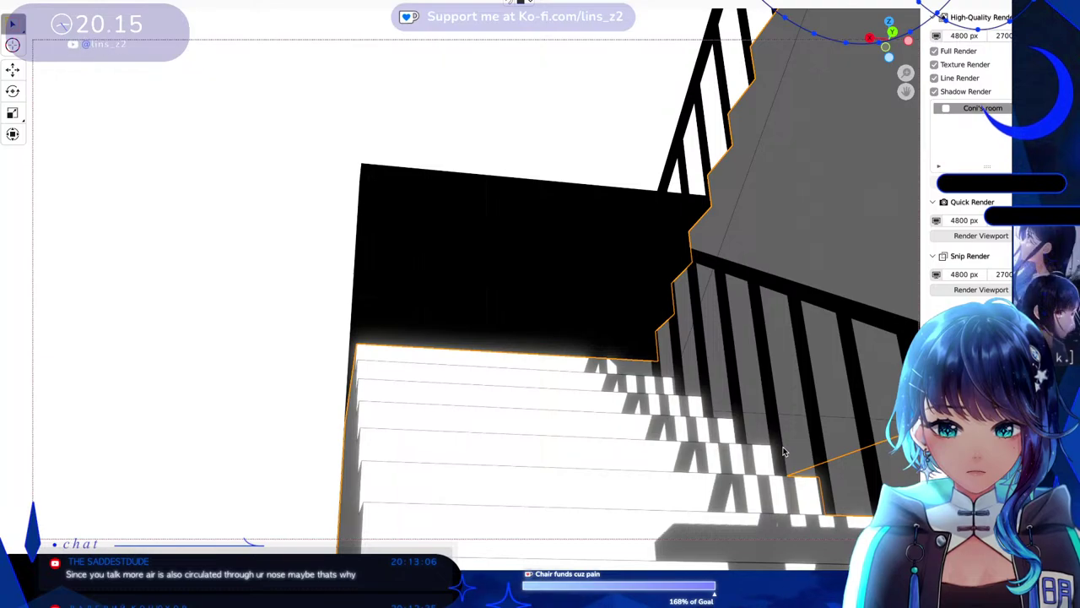
key(alt+a)
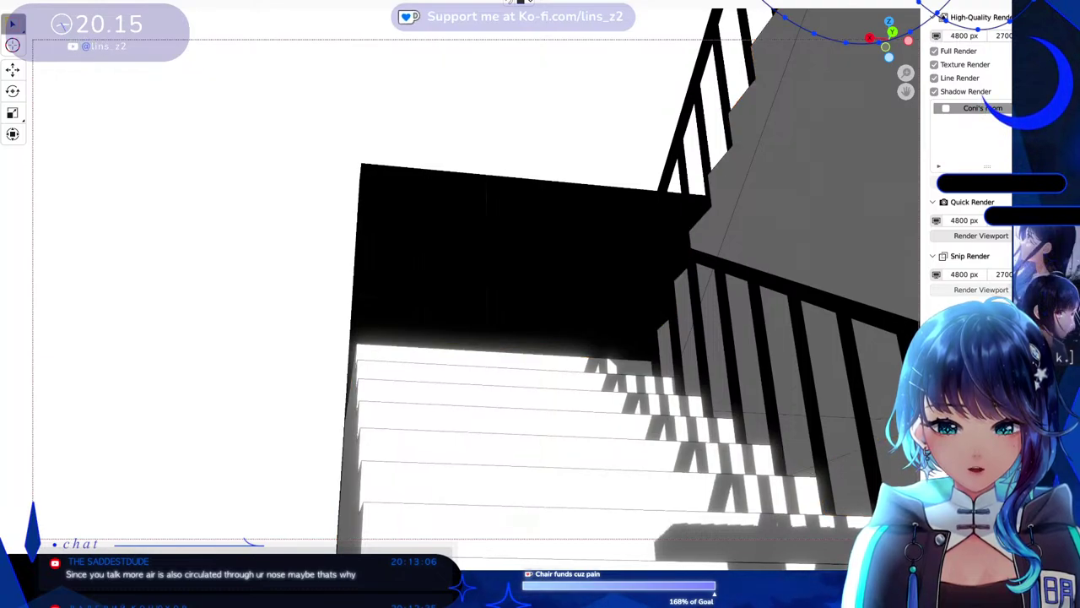
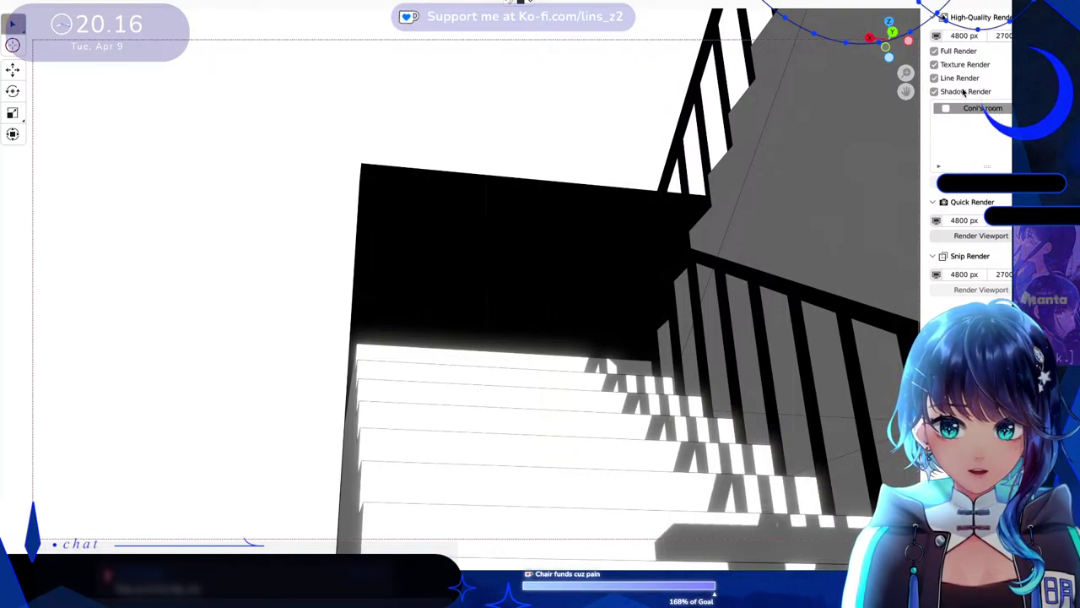
Show the door wall layer and hide the south wall layer.
scroll(979, 211, up, 10)
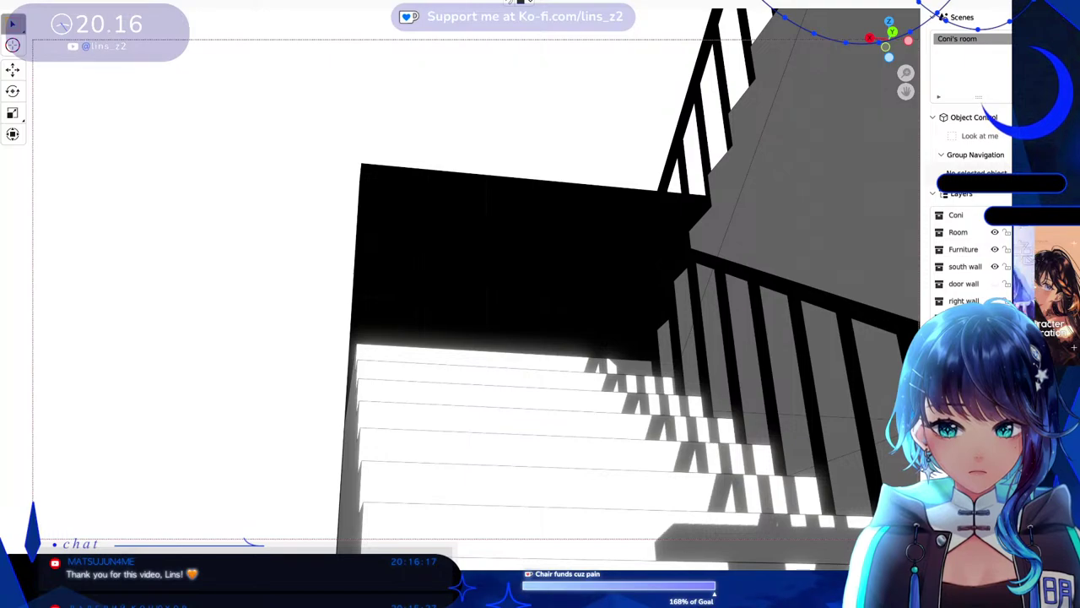
click(994, 284)
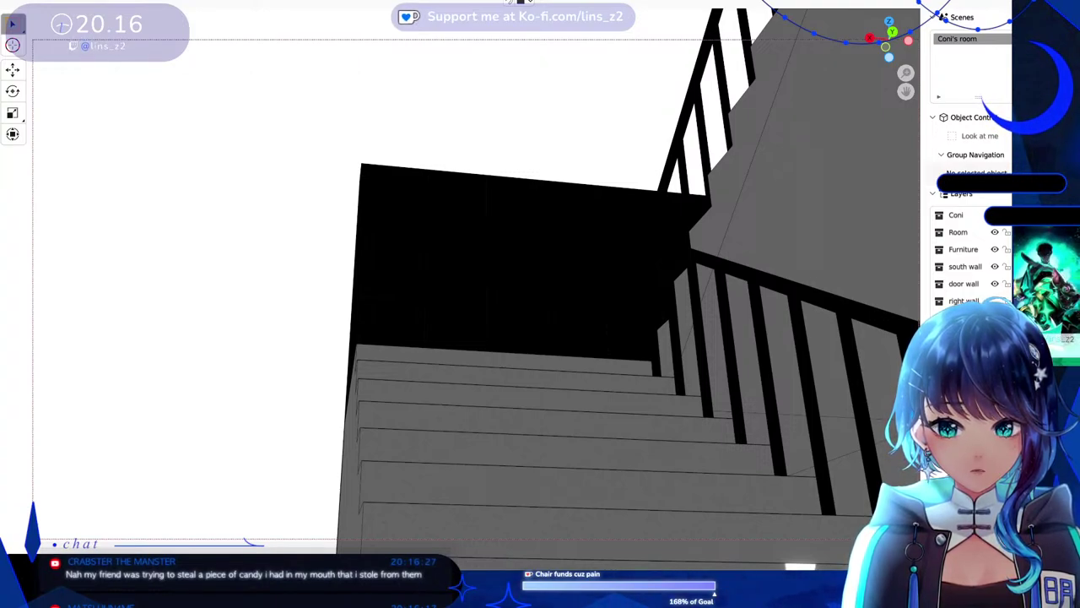
click(994, 266)
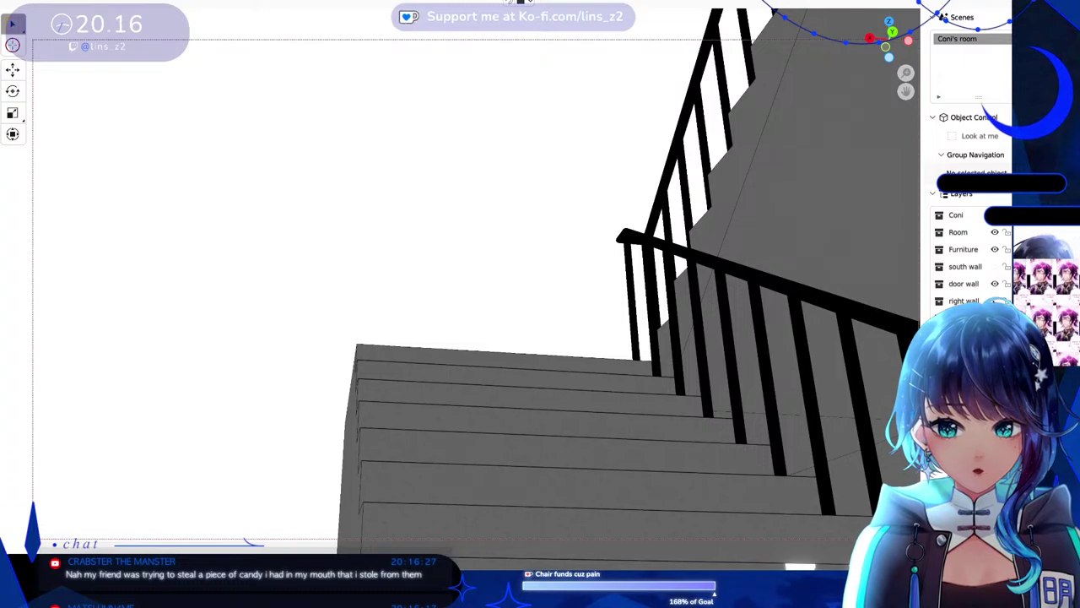
Select the stairwell model and turn the view around to look into its open south side from above.
scroll(475, 280, up, 3)
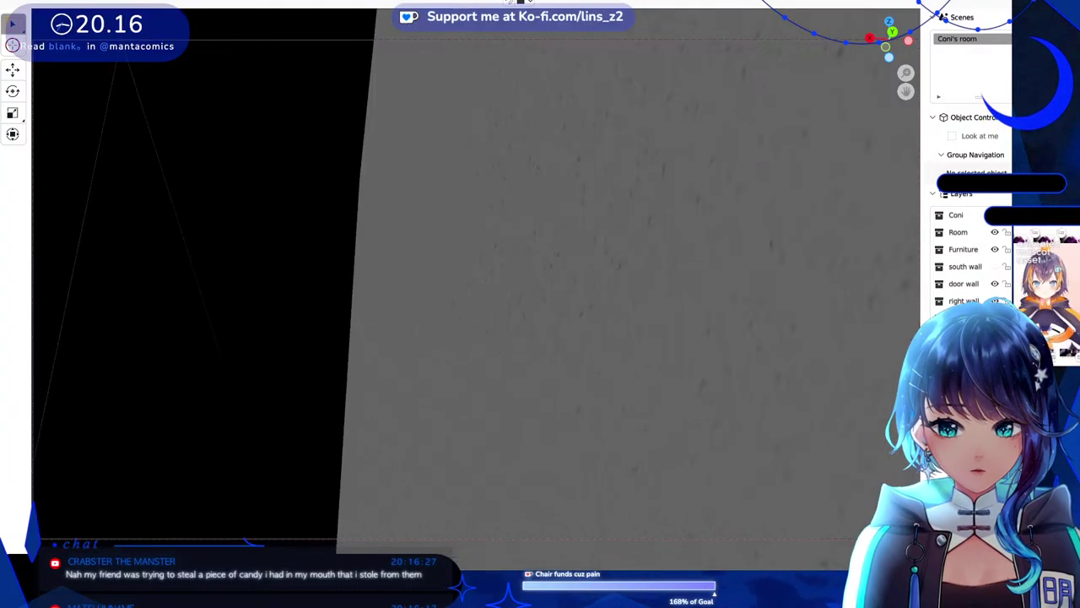
click(878, 41)
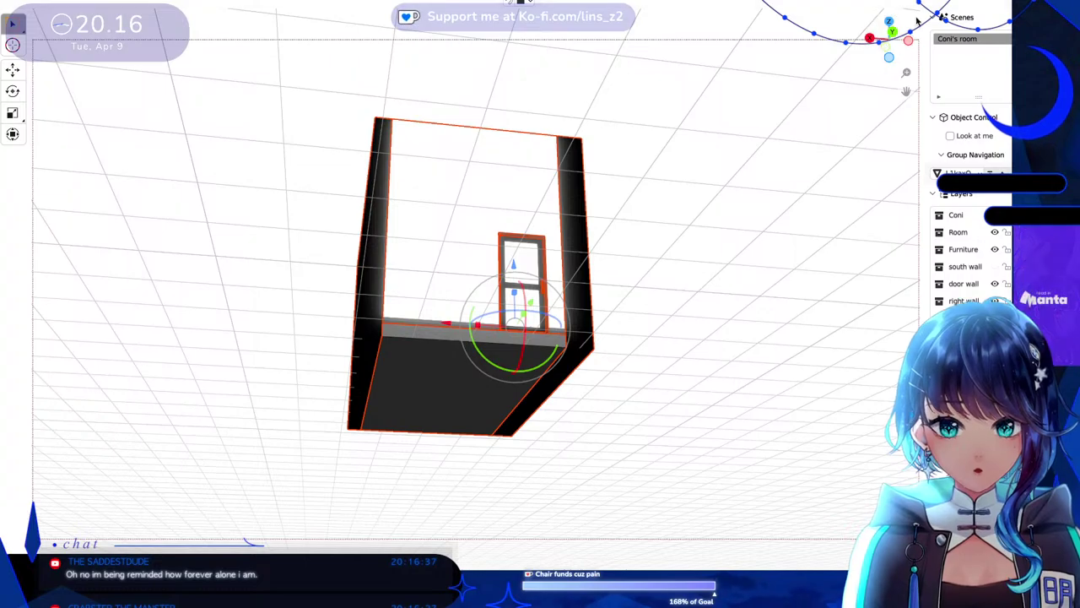
drag(891, 31, 852, 356)
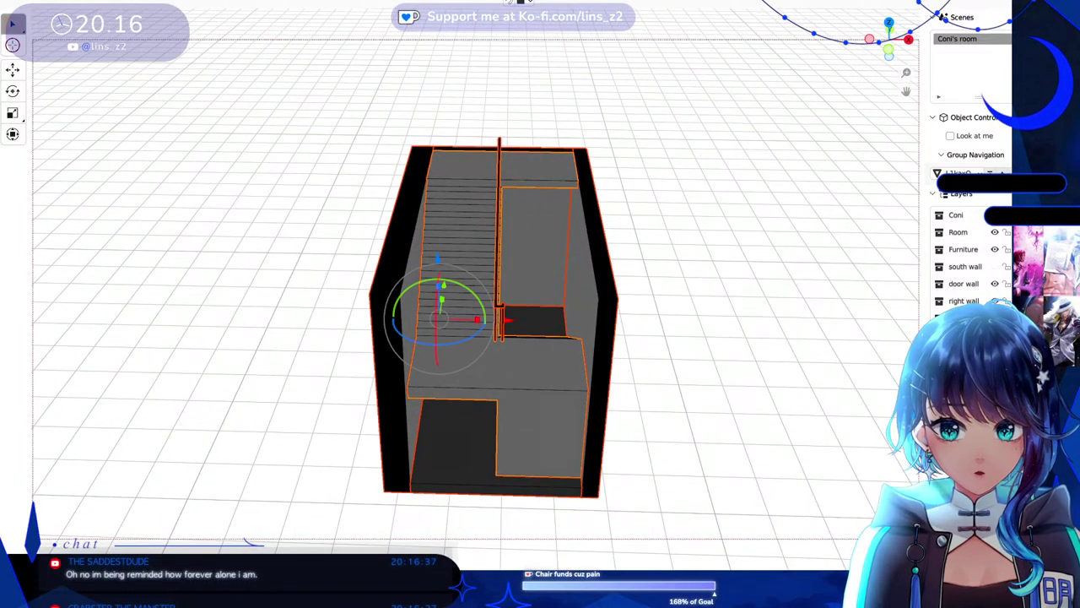
Set the camera's focal length to 32 mm for the elevated stairwell view.
scroll(971, 168, down, 5)
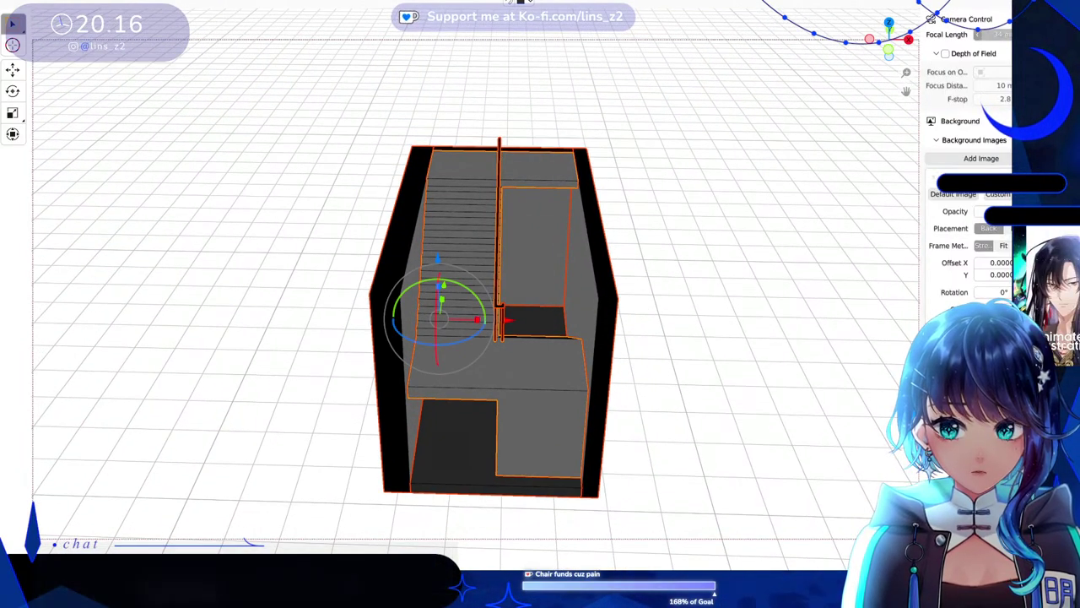
scroll(476, 312, down, 3)
scroll(489, 312, up, 4)
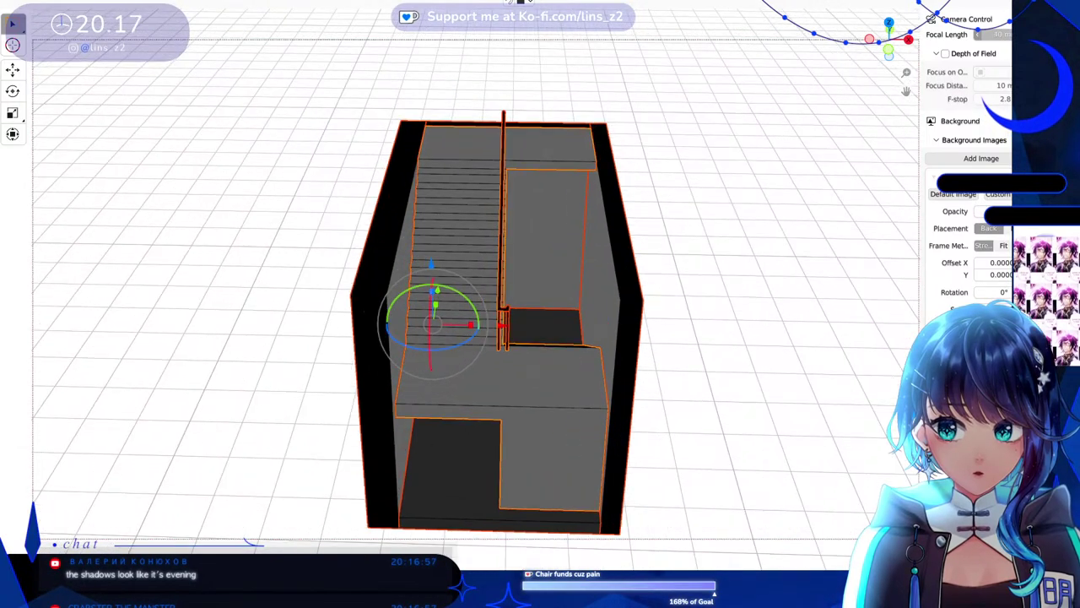
scroll(489, 312, down, 2)
scroll(489, 312, up, 2)
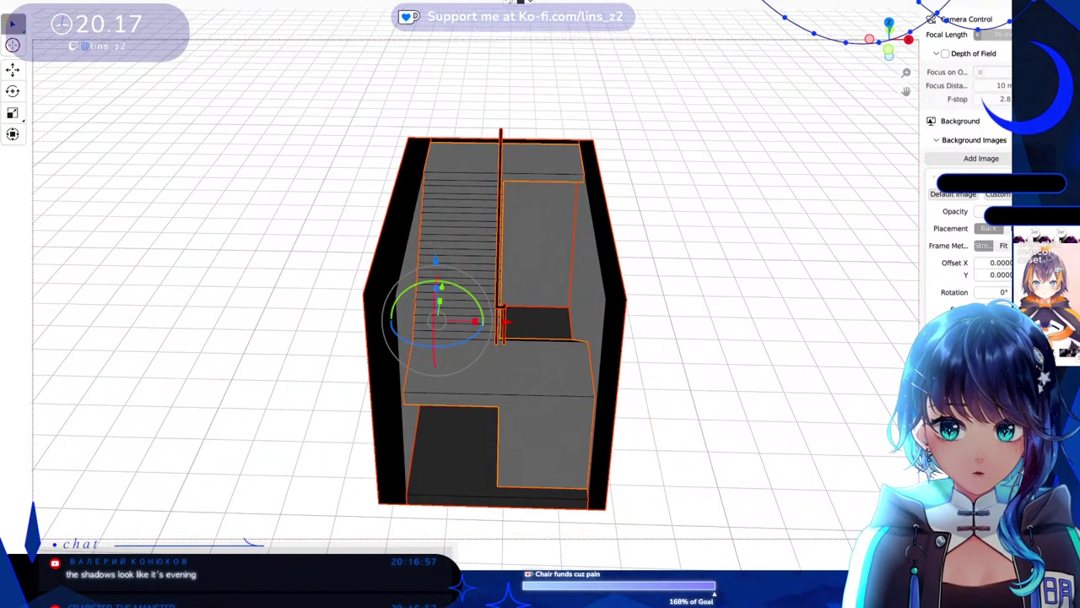
scroll(490, 321, down, 2)
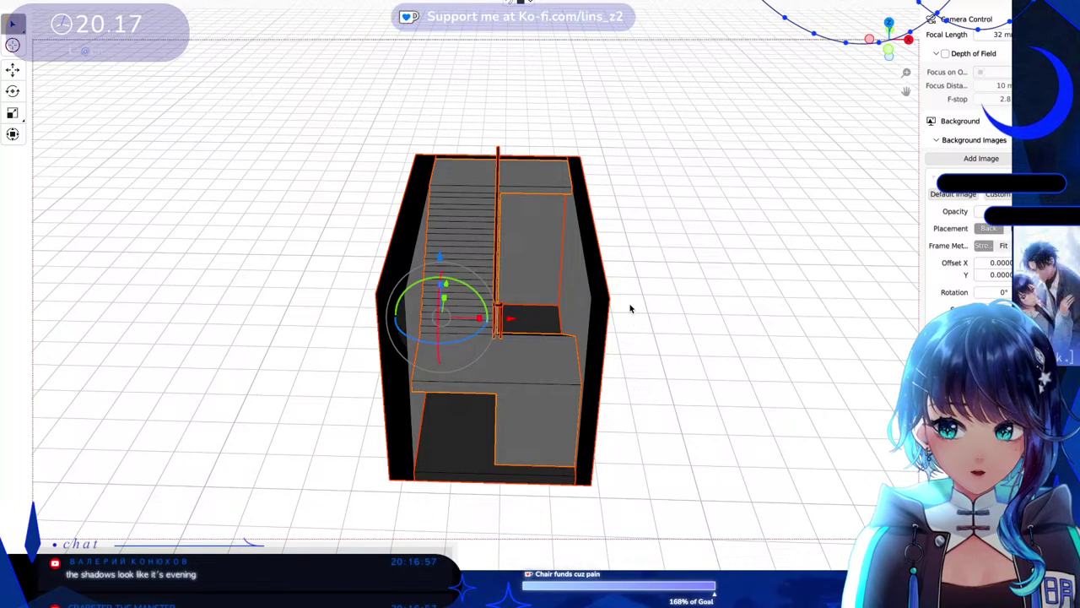
Frame a close view from the upper landing down the lower stair flight, with the railing beside the ascending steps.
scroll(564, 300, up, 5)
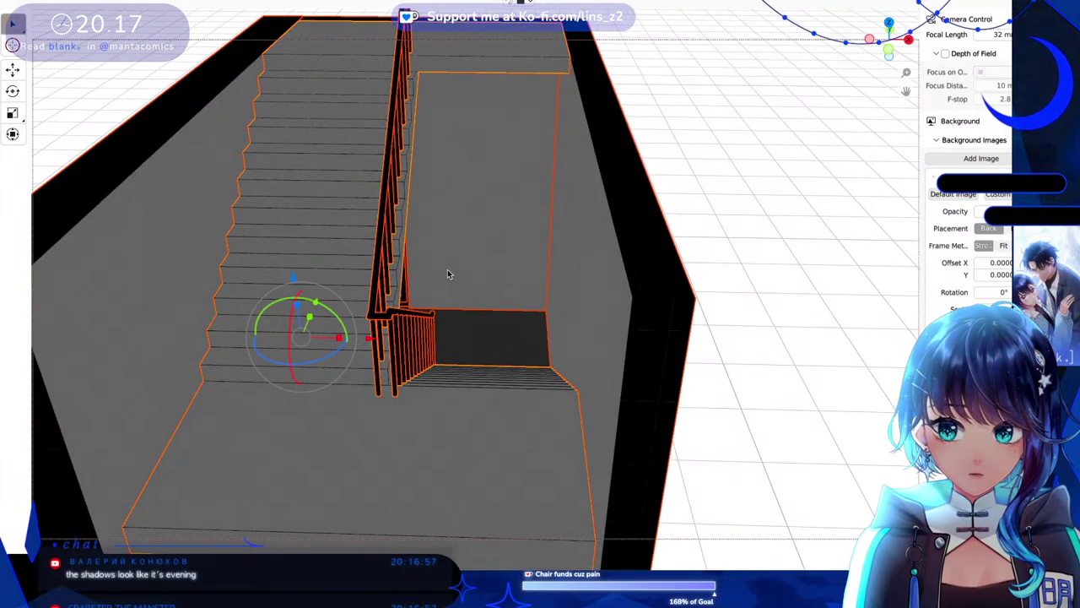
scroll(448, 274, up, 6)
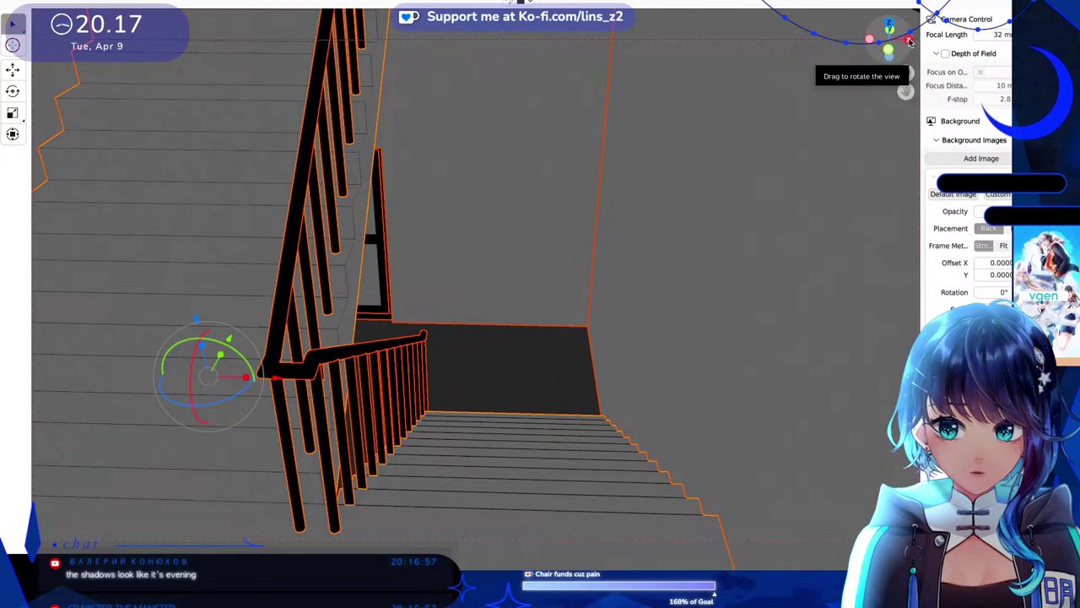
drag(896, 43, 910, 48)
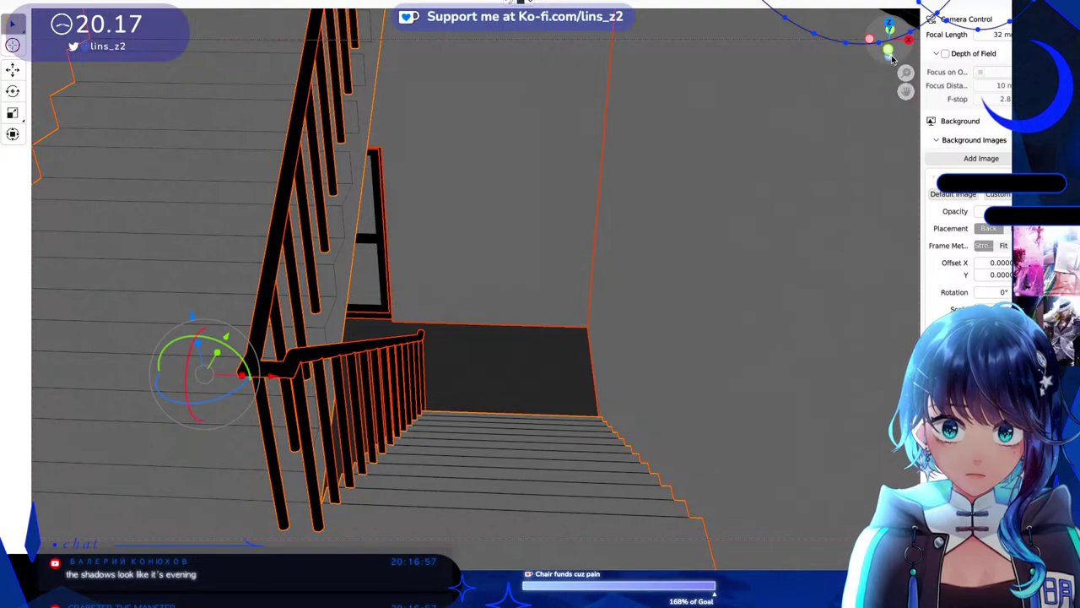
key(r)
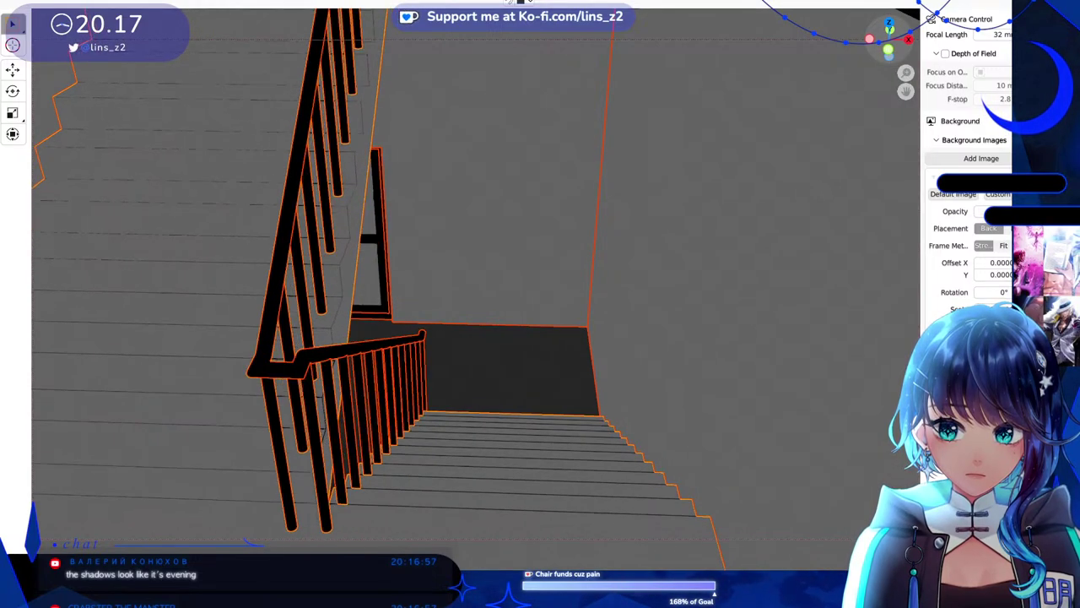
click(894, 32)
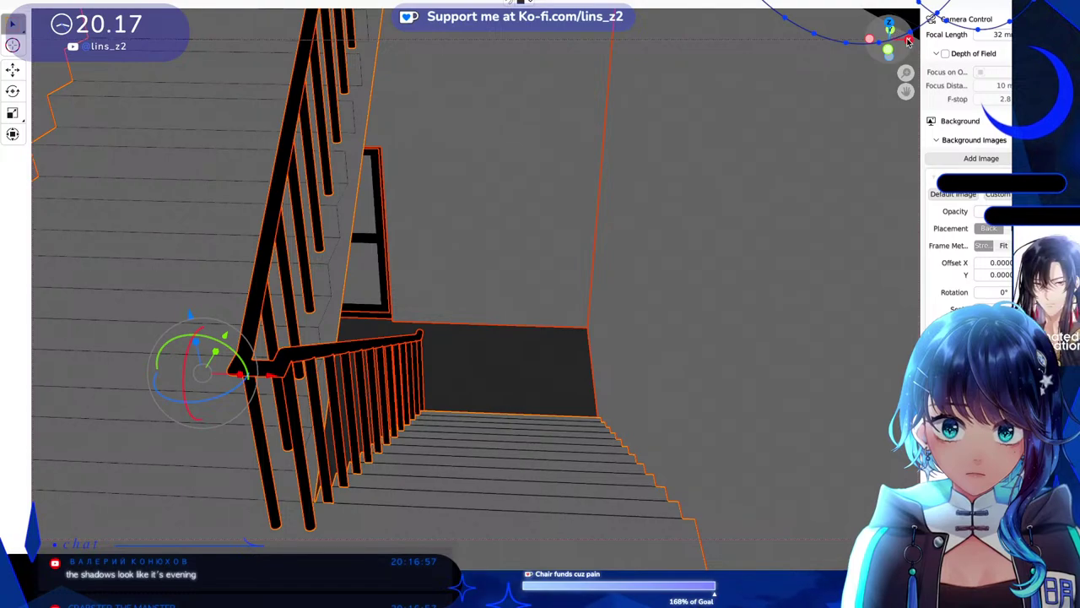
key(r)
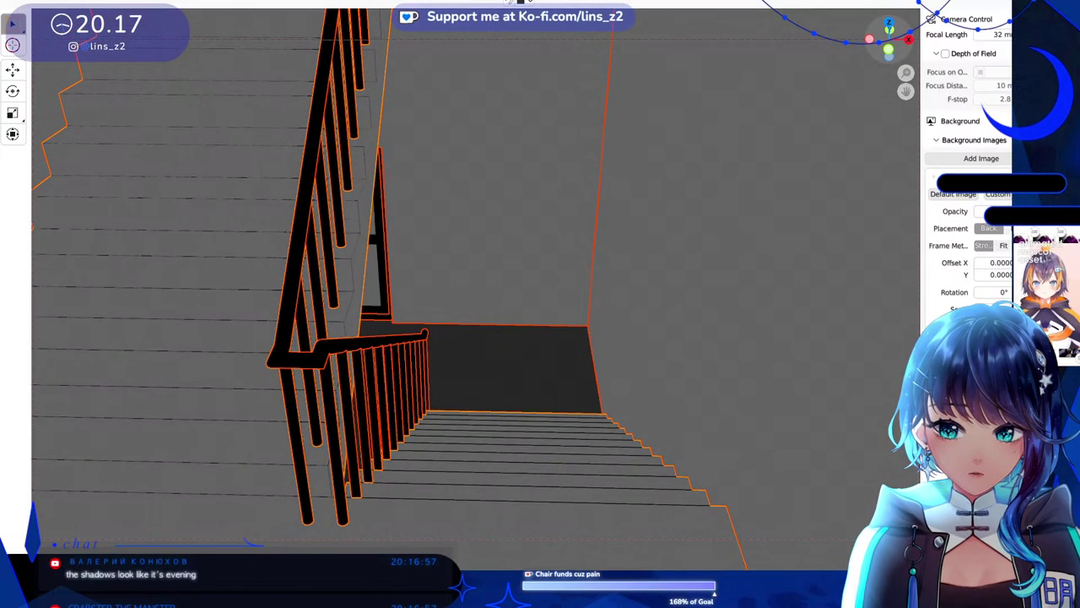
click(737, 173)
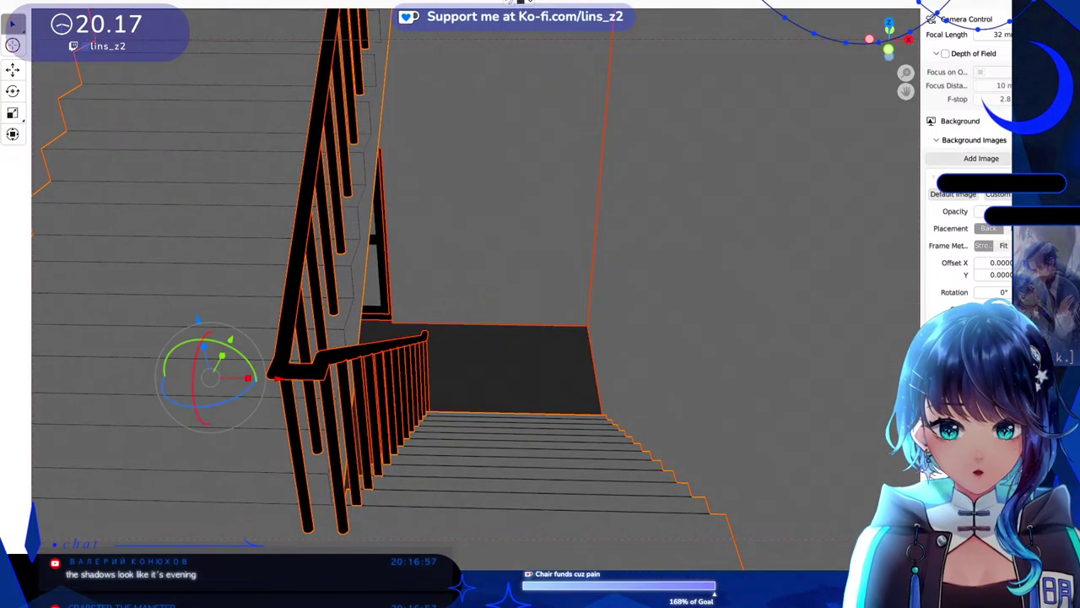
Set the sunlight altitude to 66° and azimuth to -34°, and steepen the downward view of the stairs.
scroll(966, 169, down, 5)
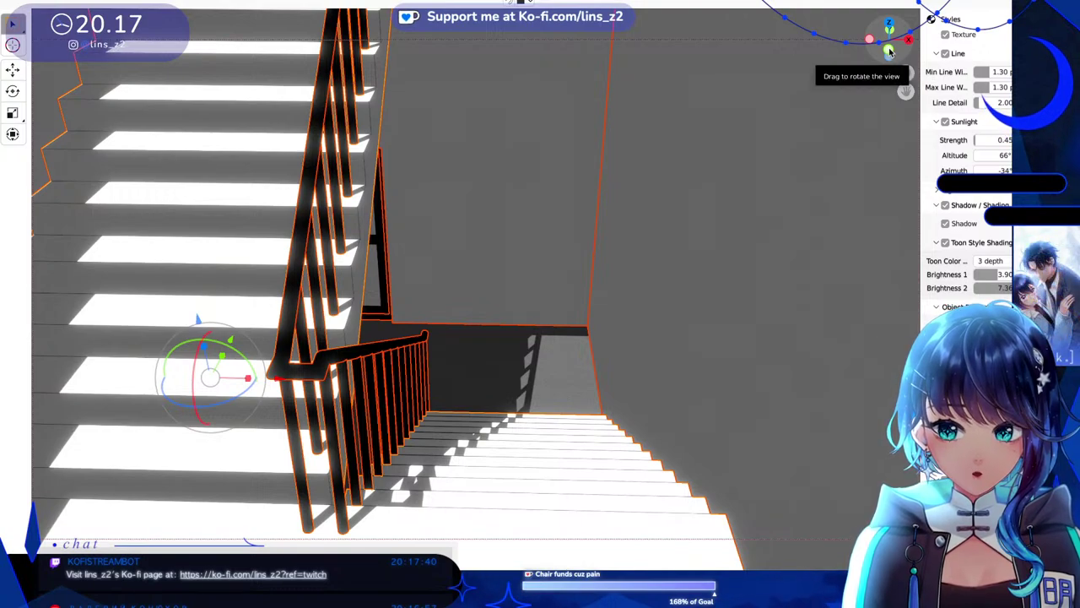
drag(890, 53, 890, 53)
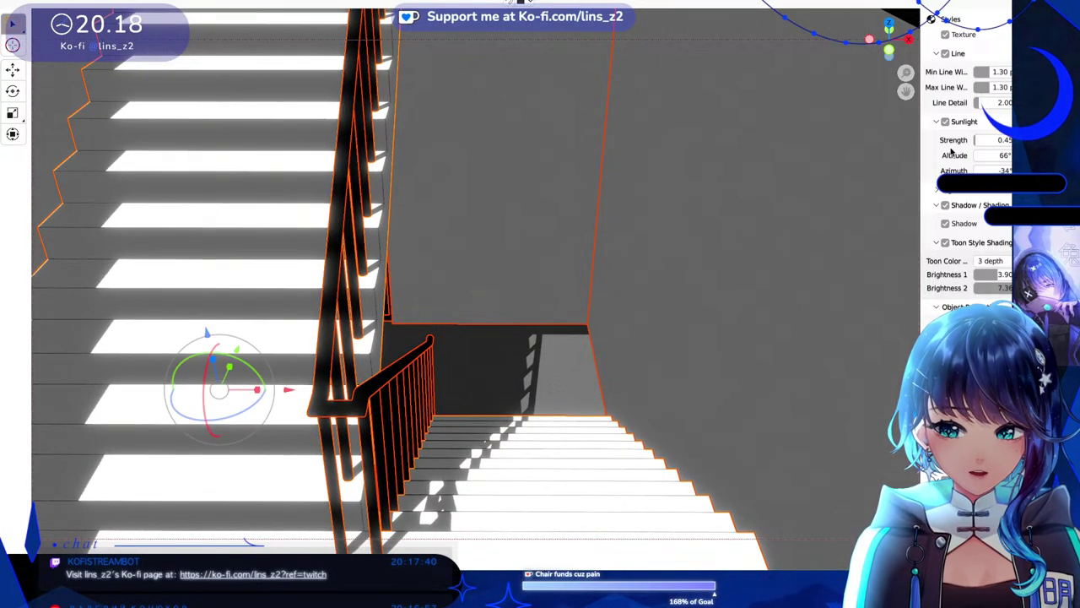
click(1038, 102)
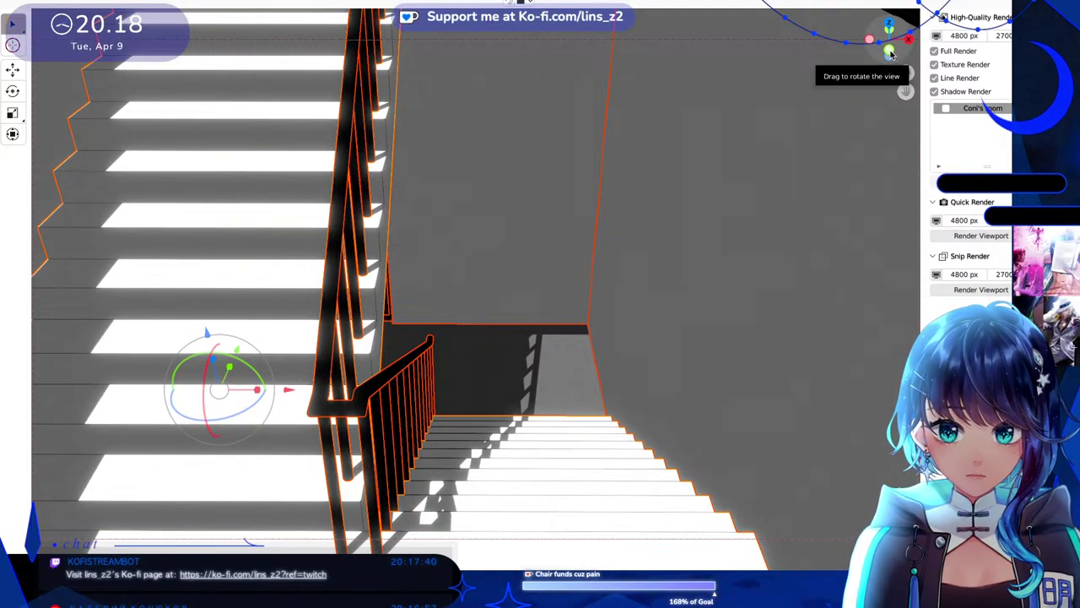
Adjust the downward stair framing slightly, deselect the model and render the view with full, texture, line and shadow passes.
drag(890, 52, 879, 54)
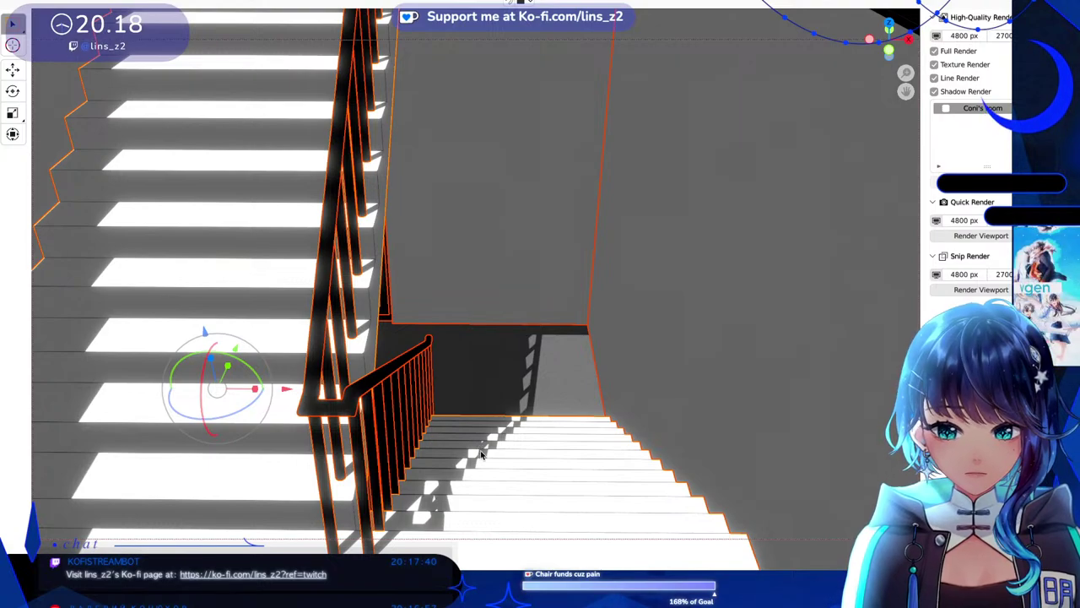
click(795, 454)
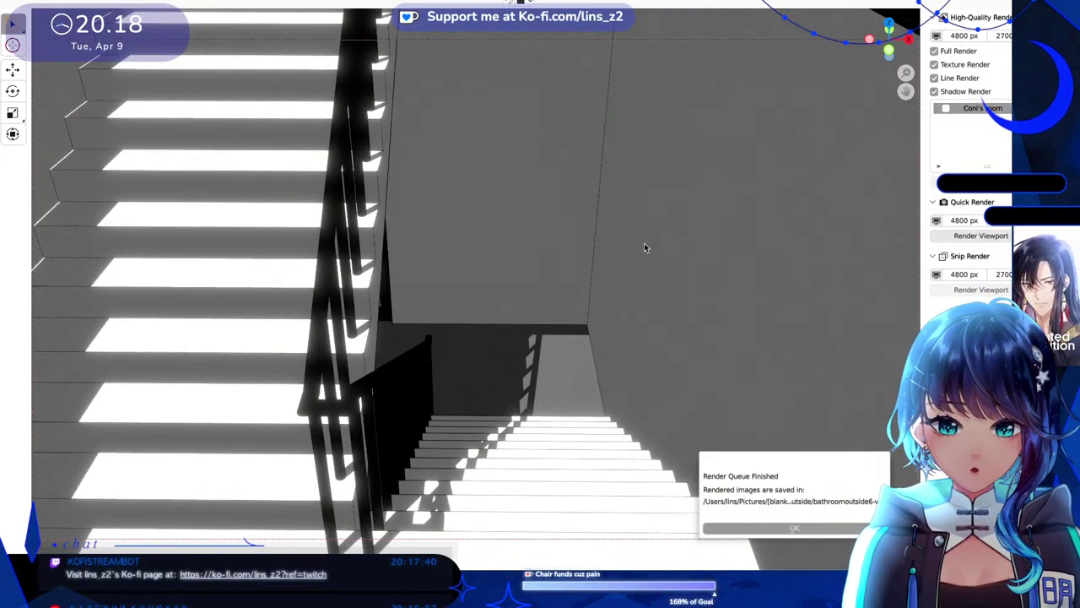
click(793, 527)
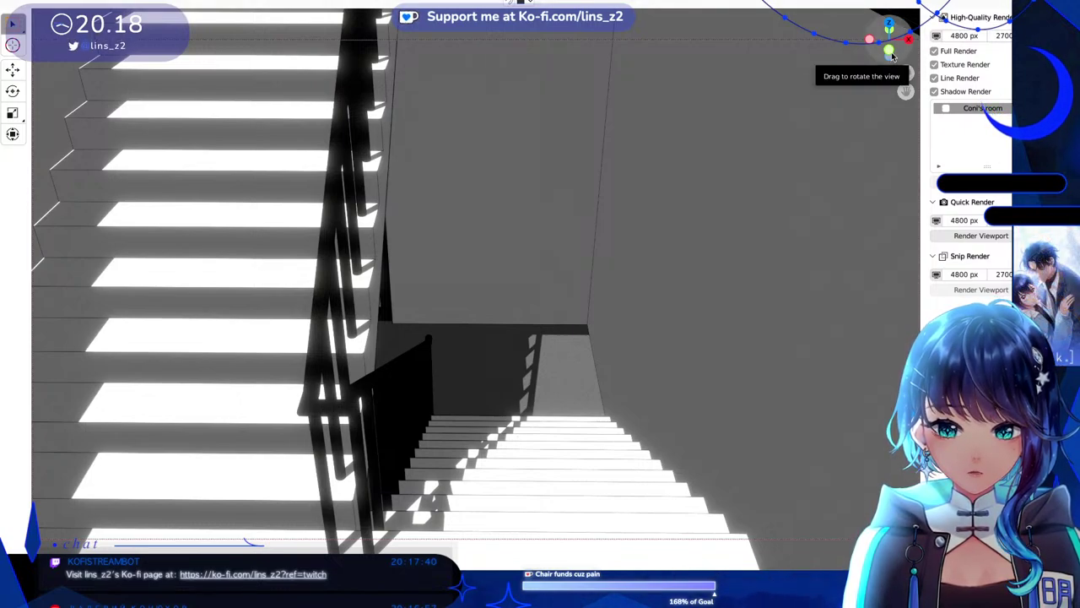
Reframe to show the landing and railing posts, render that view, and turn the camera to include the restroom door.
mouse_move(892, 56)
mouse_down()
mouse_move(892, 78)
mouse_move(892, 64)
mouse_up()
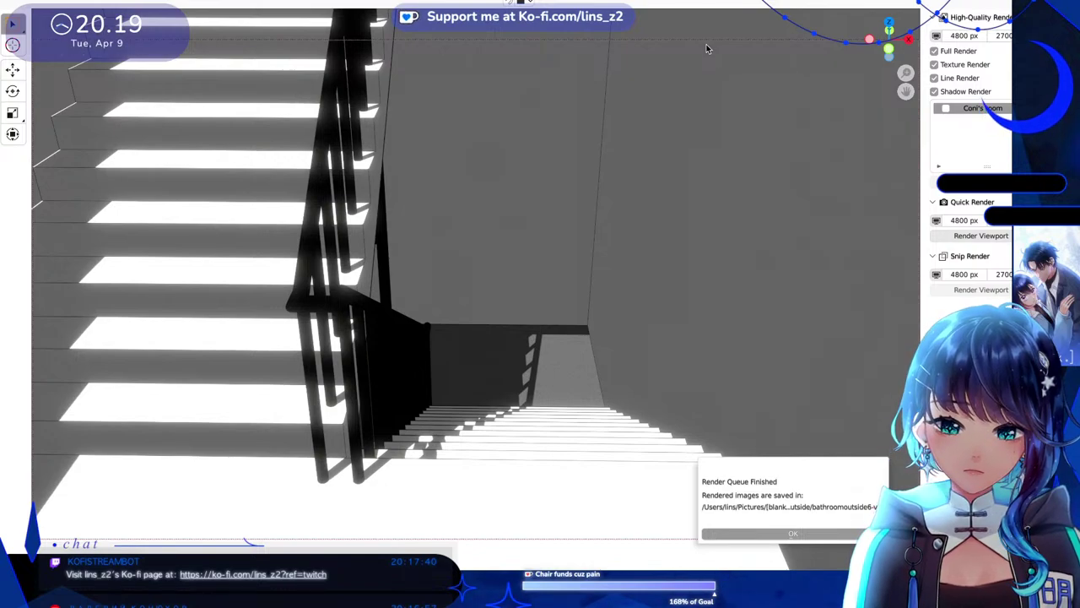
click(811, 534)
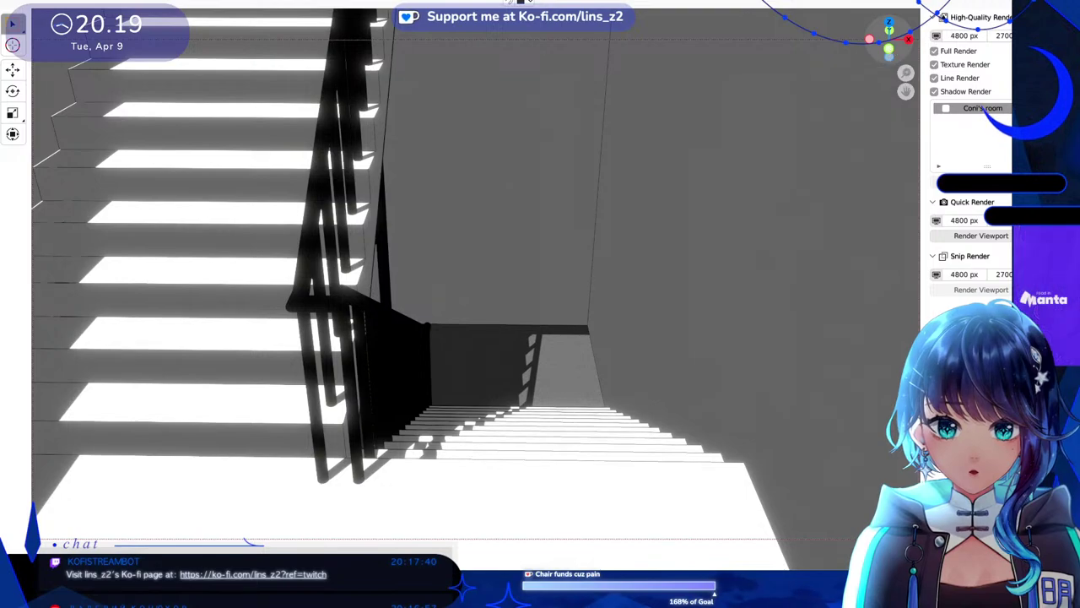
drag(890, 53, 867, 57)
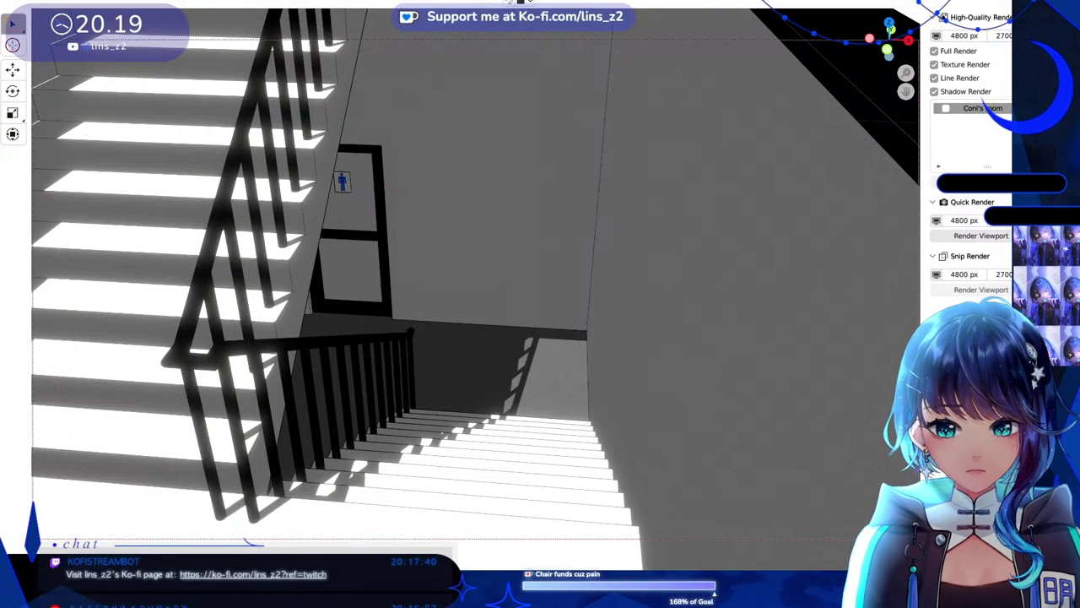
Move the camera closer to the descending railing and restroom door, and render that view with full, texture, line and shadow passes.
scroll(431, 385, up, 3)
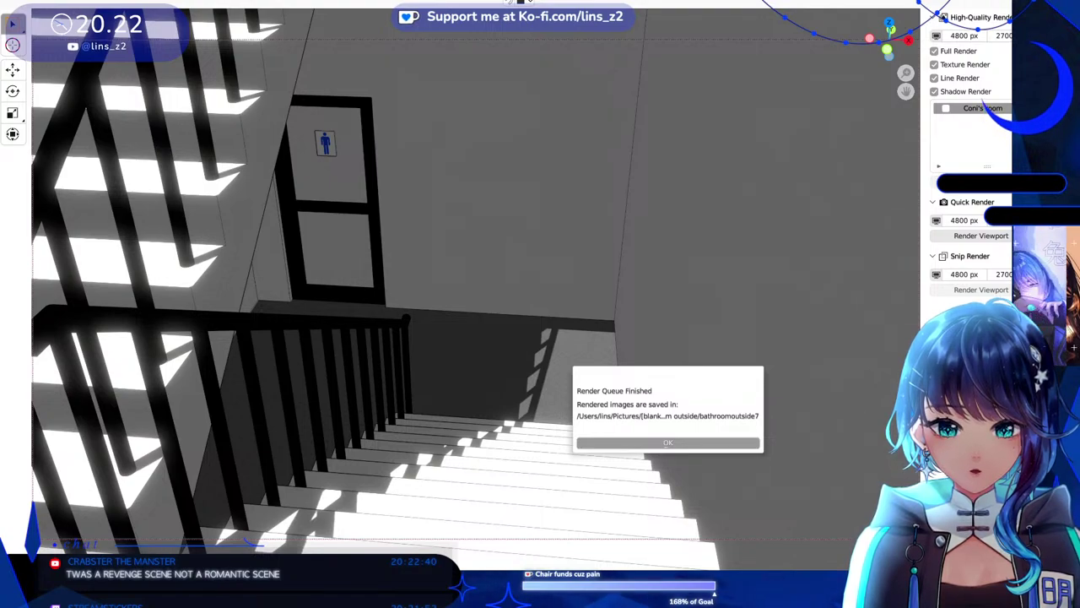
click(707, 442)
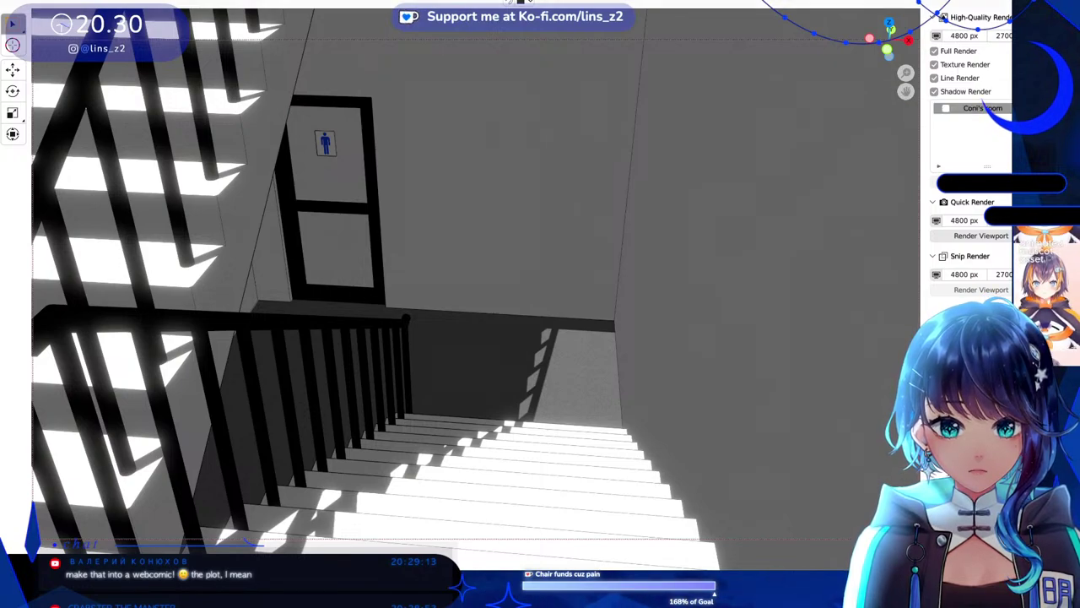
Hide the south wall layer and frame a low upward view past the stair flights, including the ceiling lights and restroom door.
click(931, 18)
click(931, 18)
click(931, 19)
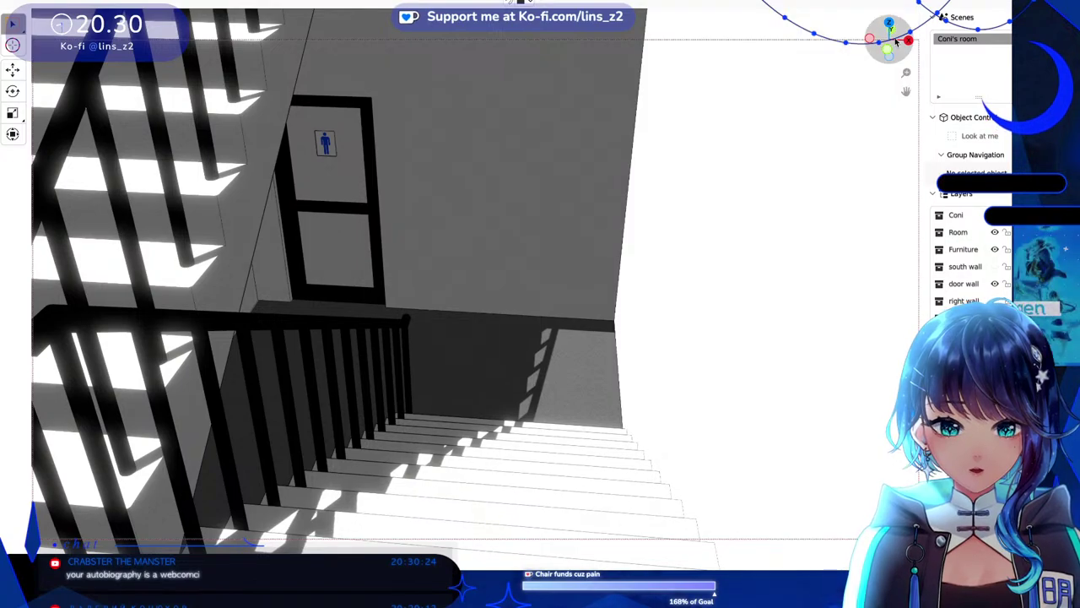
drag(903, 40, 836, 49)
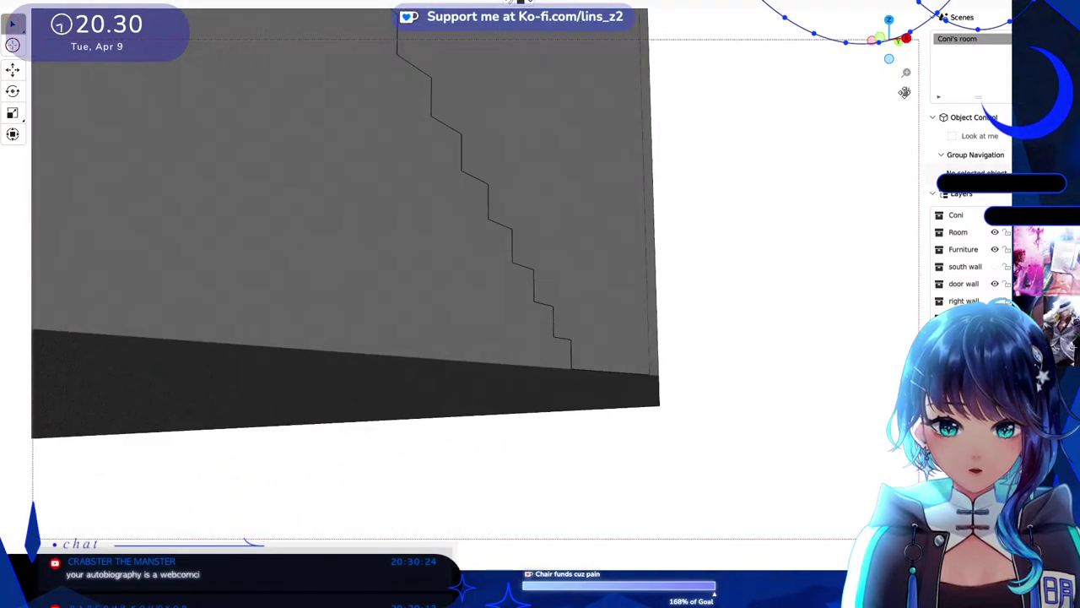
drag(904, 92, 920, 108)
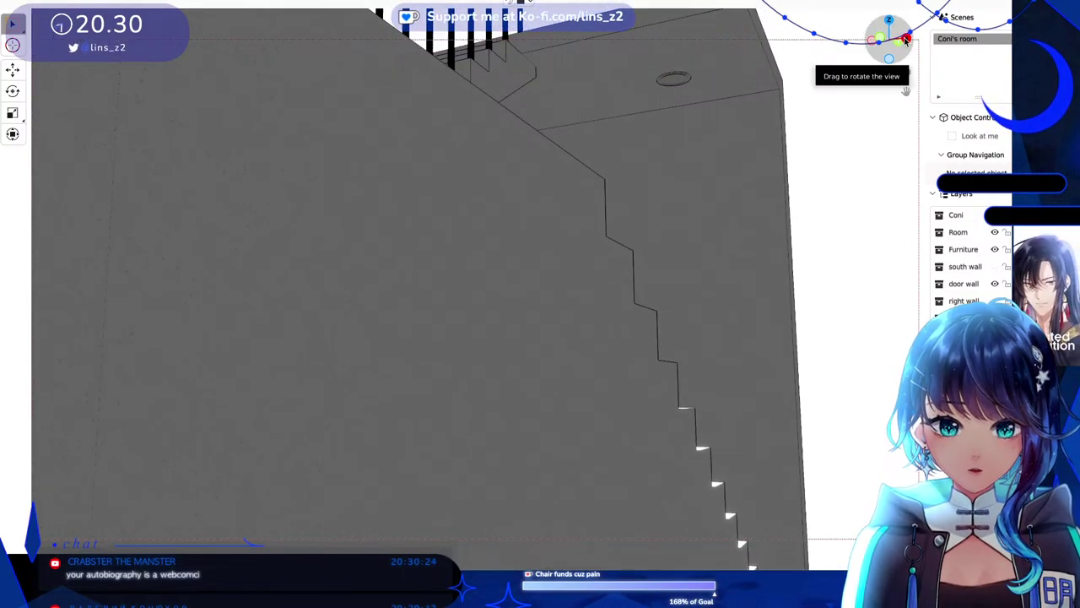
drag(885, 19, 892, 22)
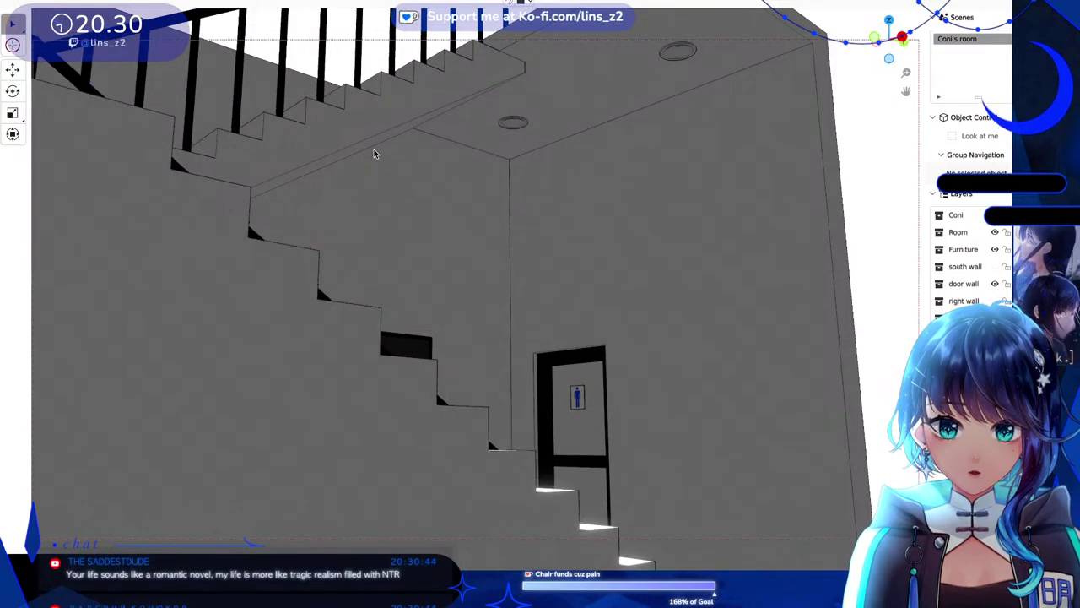
scroll(410, 132, up, 2)
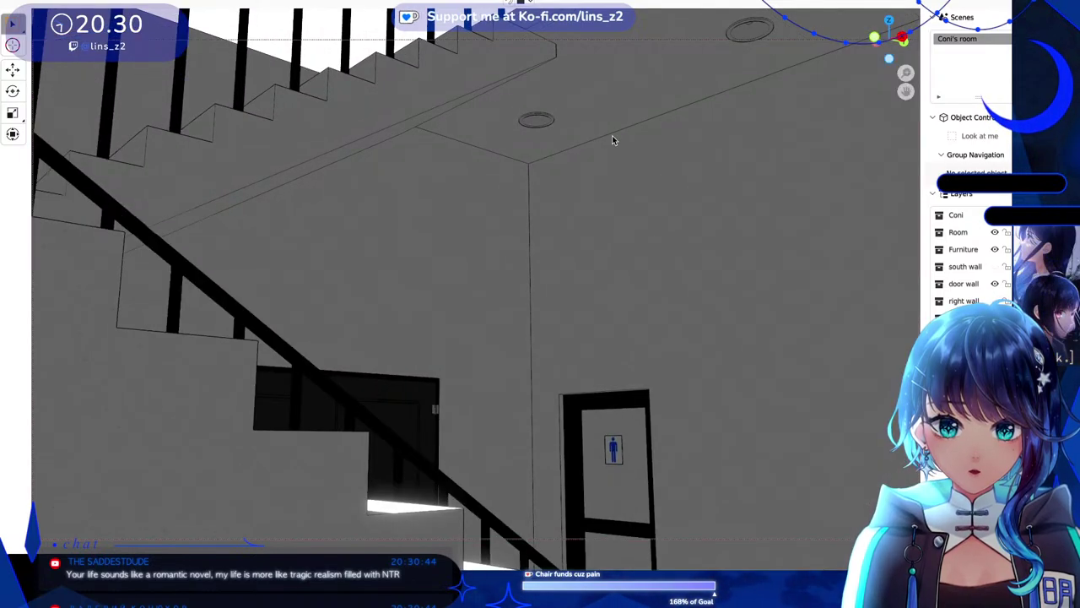
mouse_move(906, 91)
mouse_down()
mouse_move(905, 119)
mouse_move(906, 87)
mouse_up()
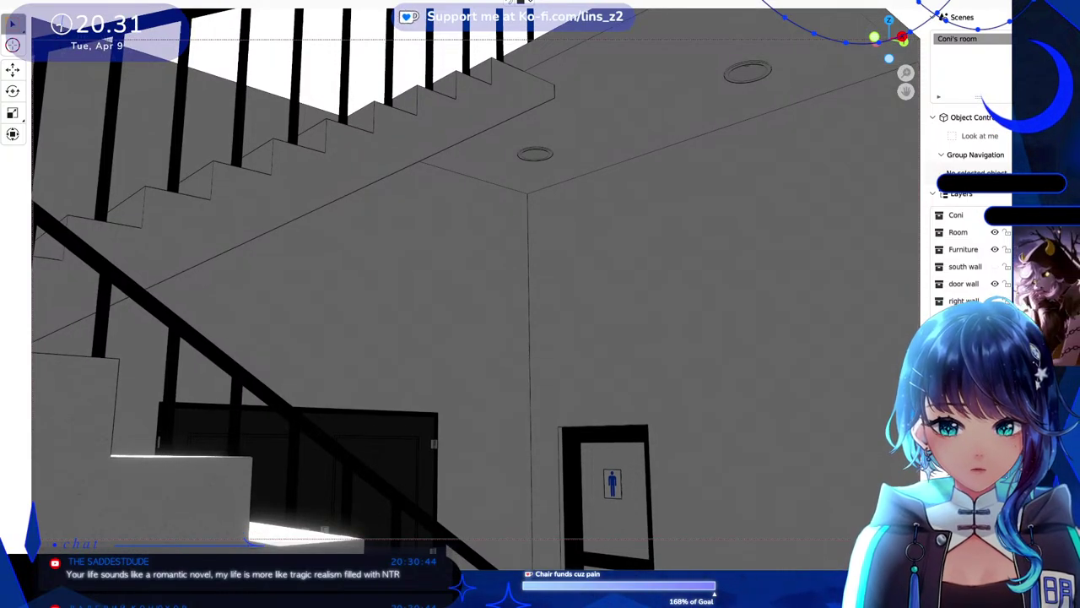
Render the low-angle stairwell view with full, texture, line and shadow passes.
click(943, 17)
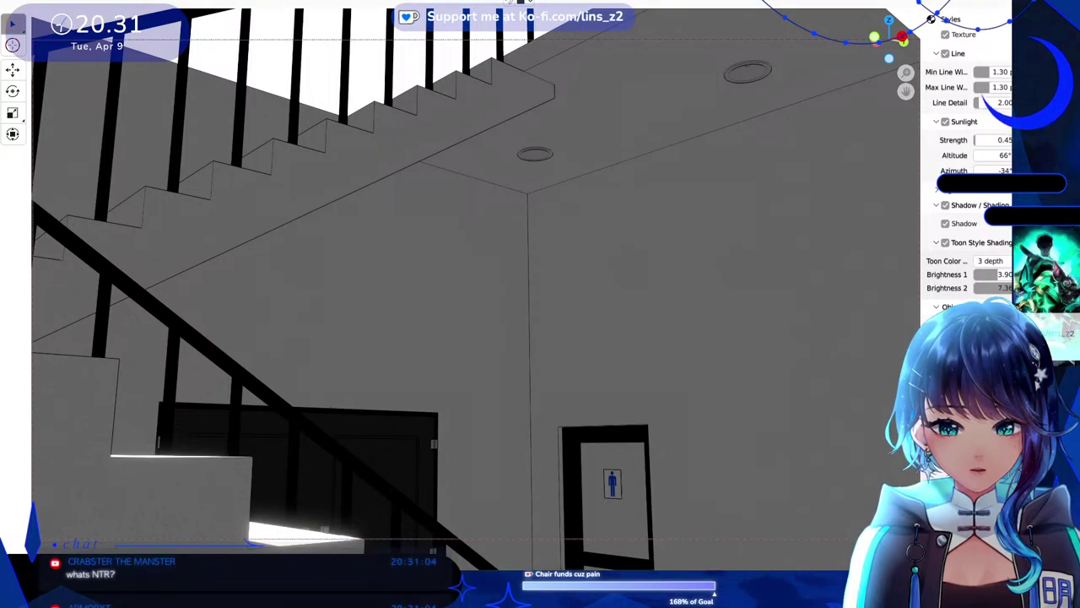
click(943, 17)
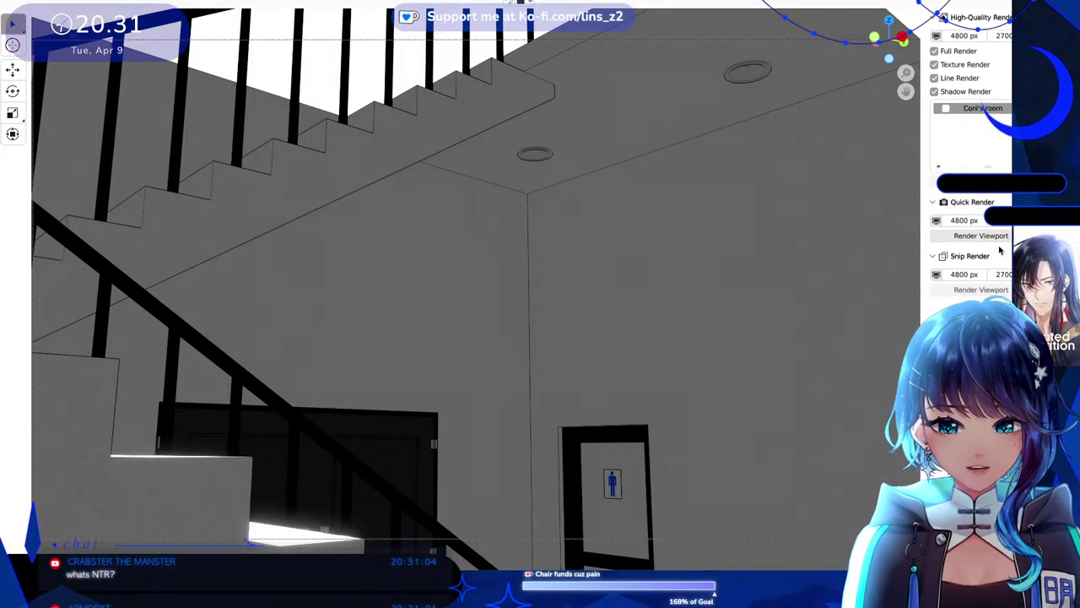
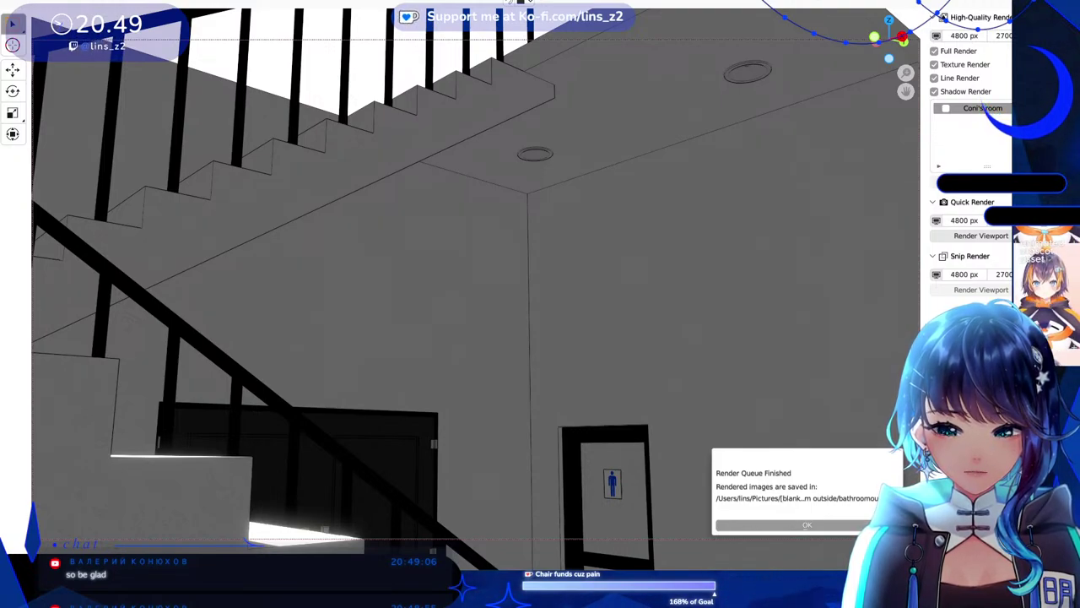
click(793, 524)
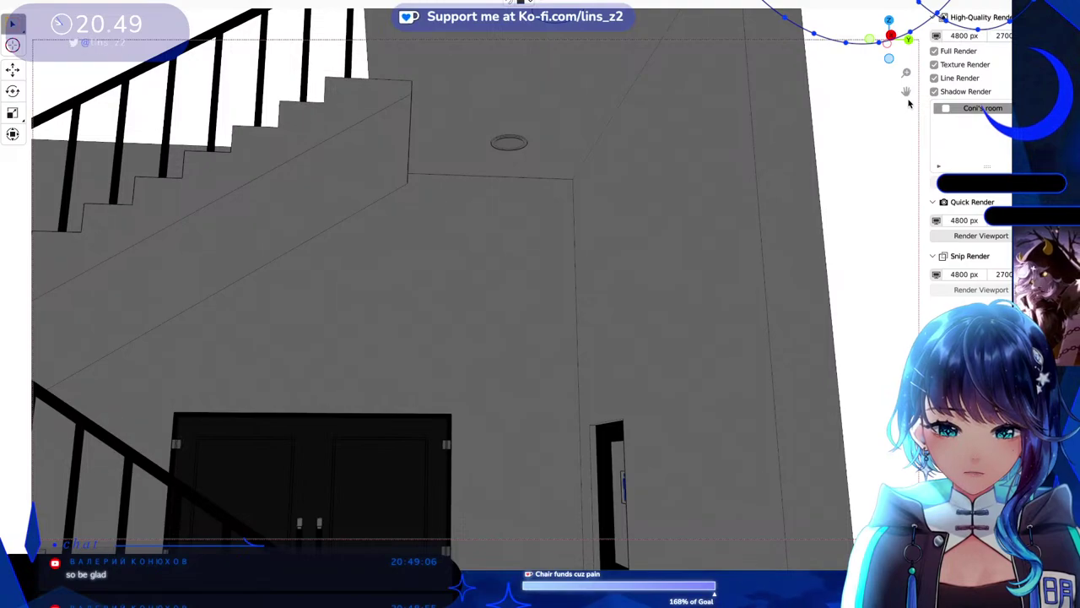
Frame a side view of the landing and railing corner between the two stair flights, and render it with all four passes.
drag(905, 92, 905, 92)
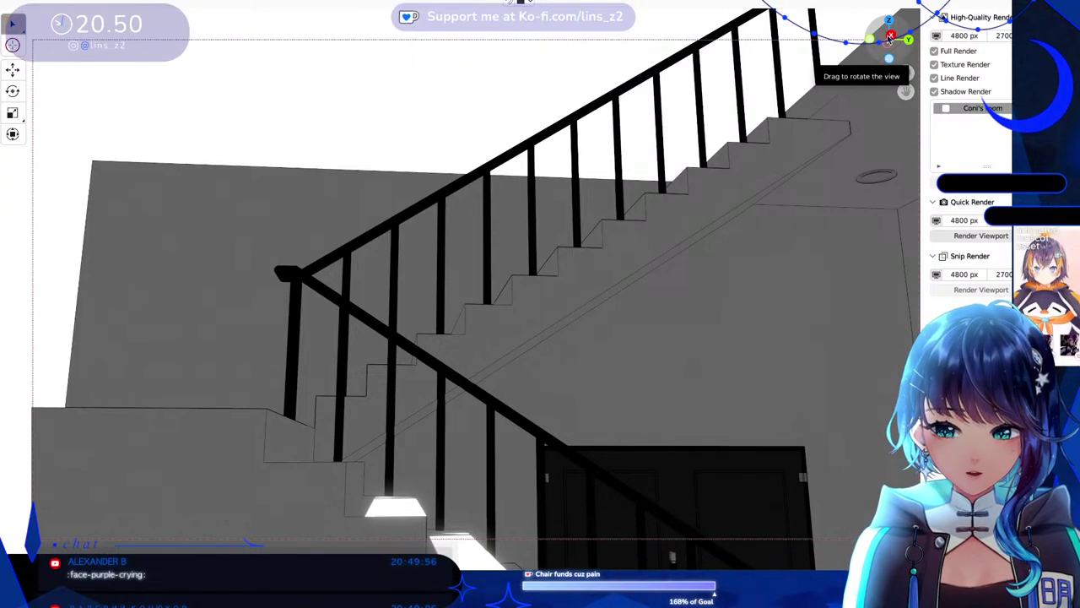
drag(869, 38, 870, 38)
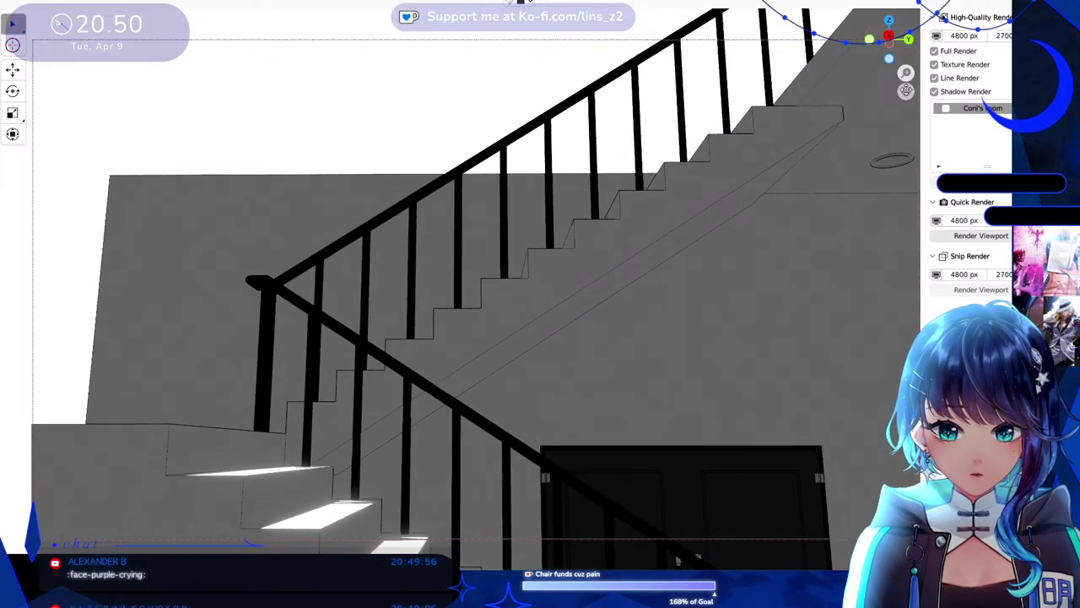
drag(905, 91, 1055, 96)
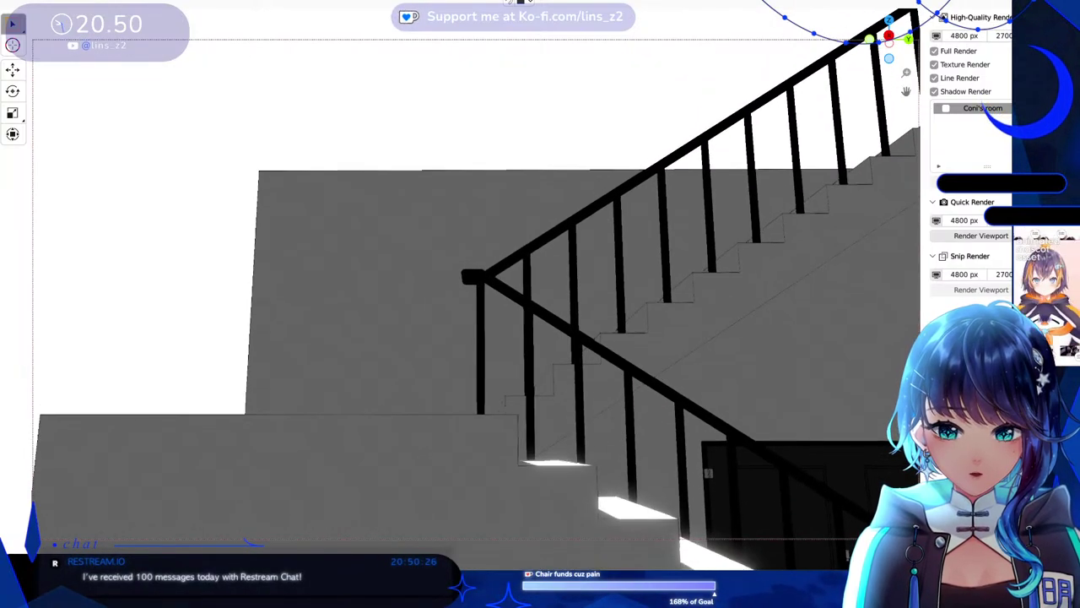
drag(904, 76, 907, 95)
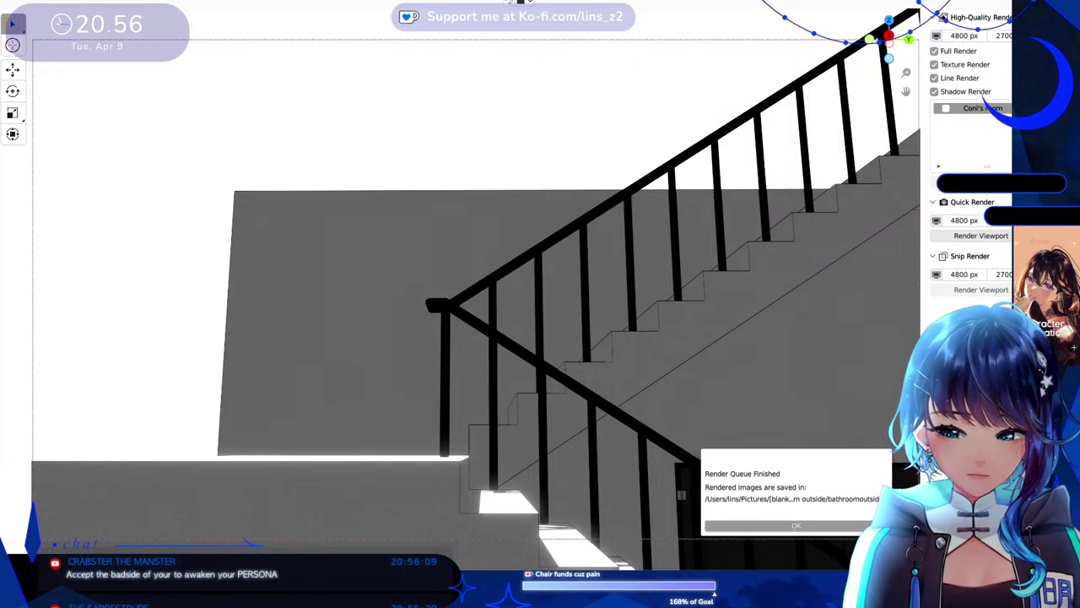
click(827, 526)
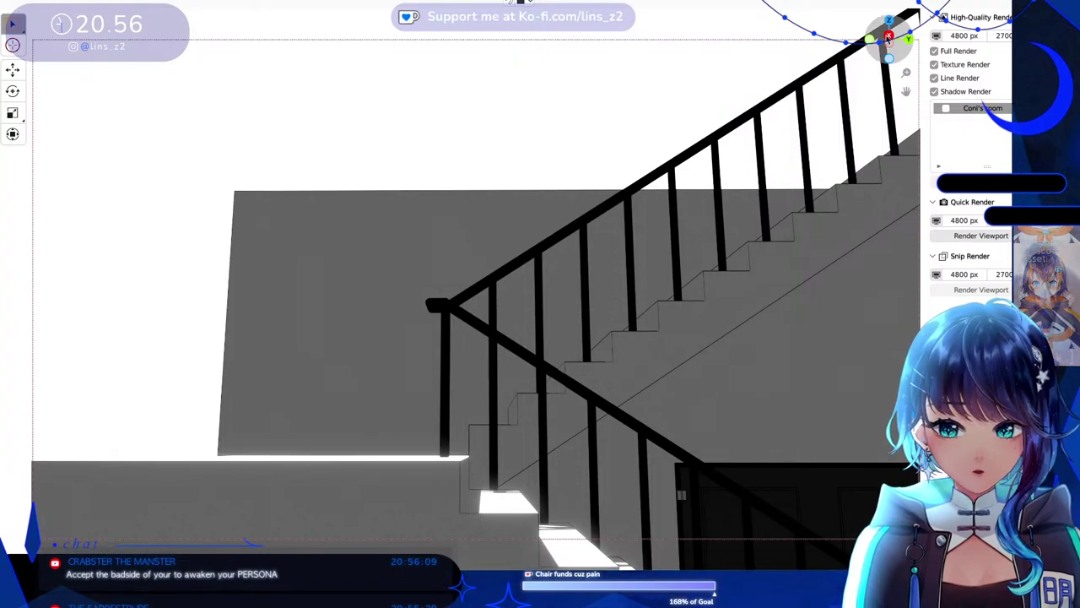
Turn the camera to face the upper stair flight, show the south wall layer and hide the door wall layer.
drag(887, 36, 855, 41)
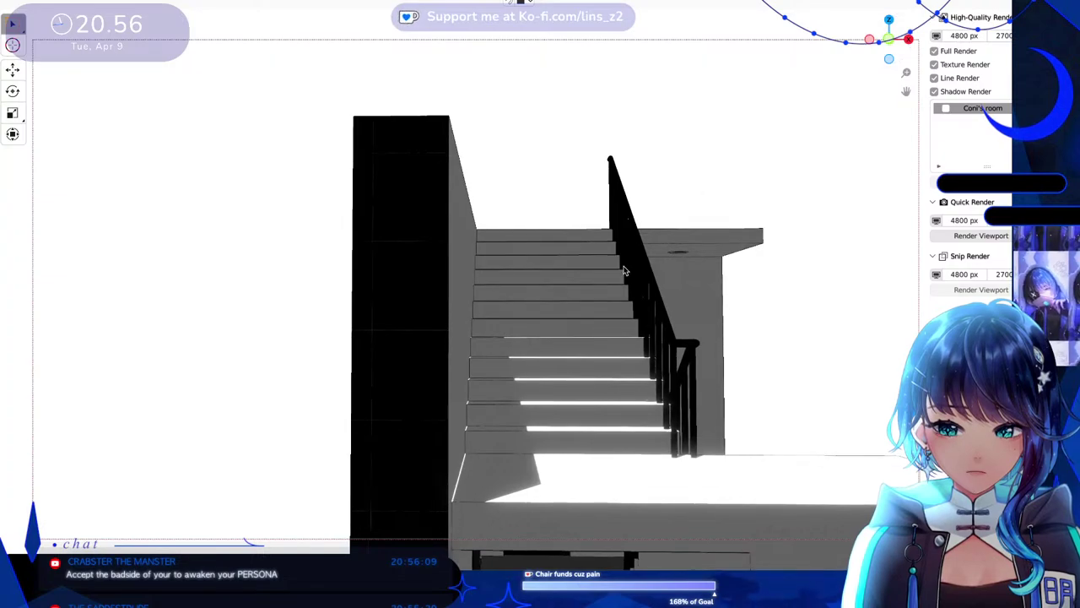
click(706, 310)
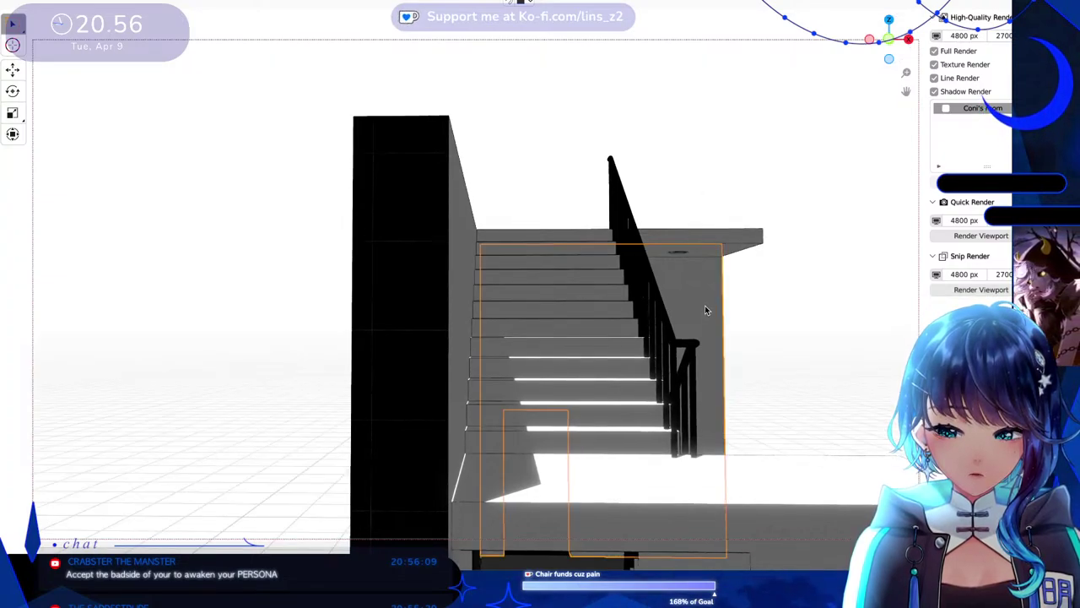
click(739, 244)
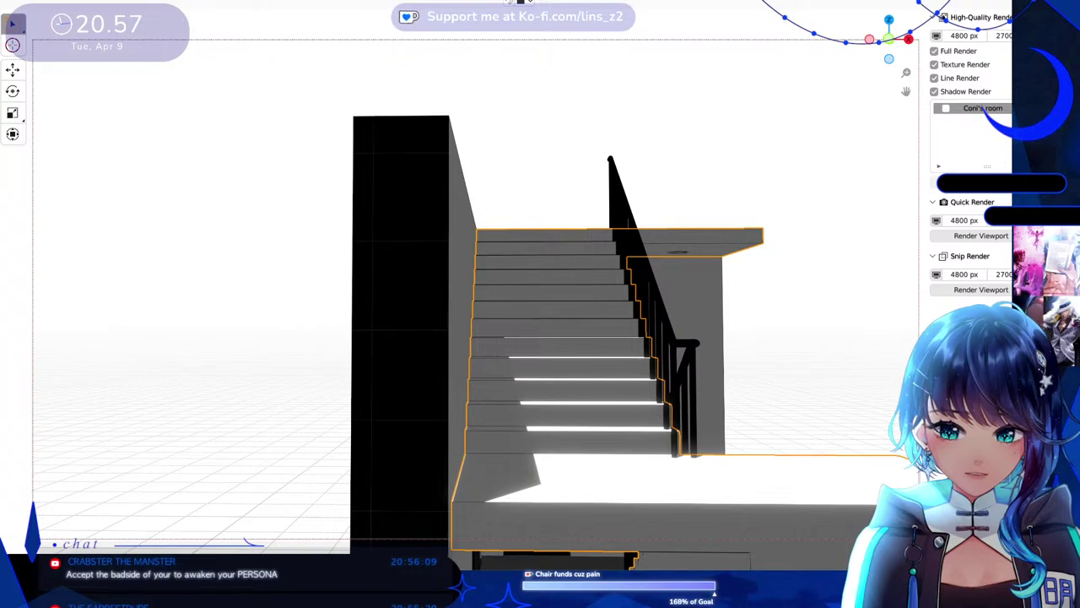
key(ctrl+Tab)
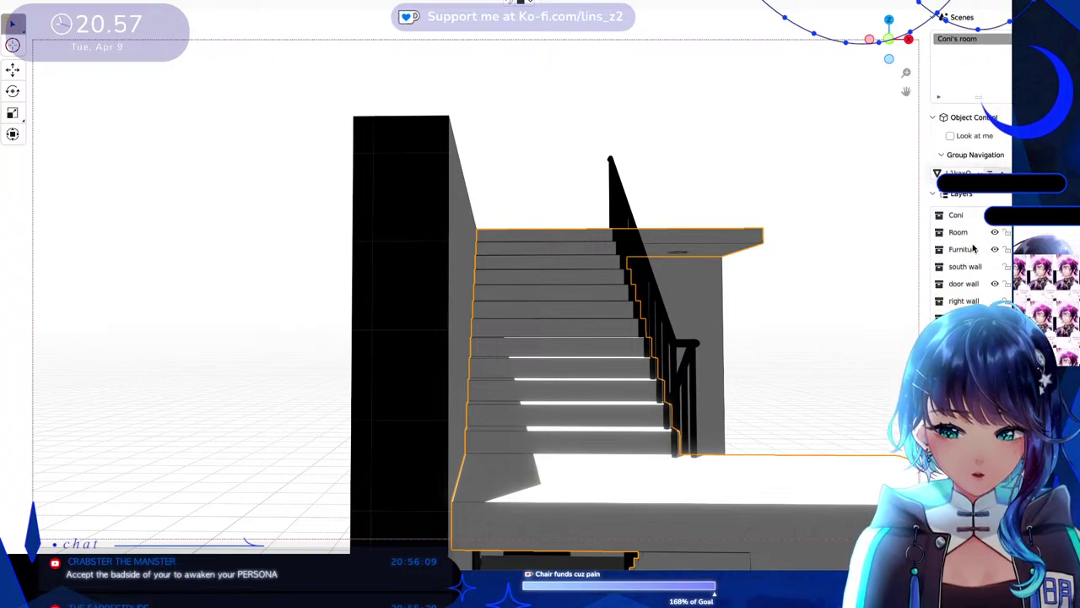
click(995, 267)
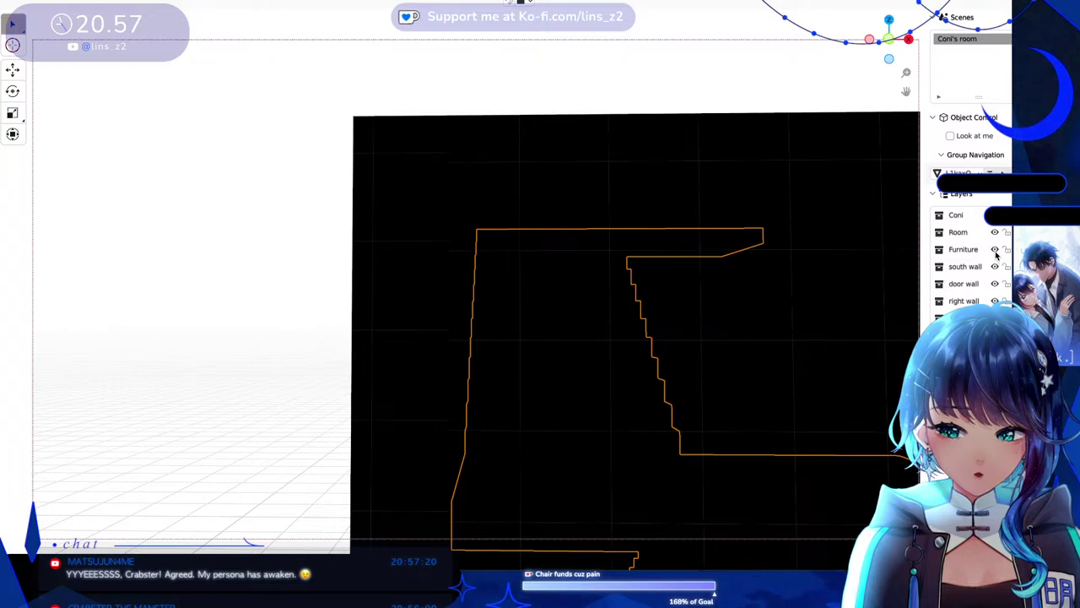
click(996, 284)
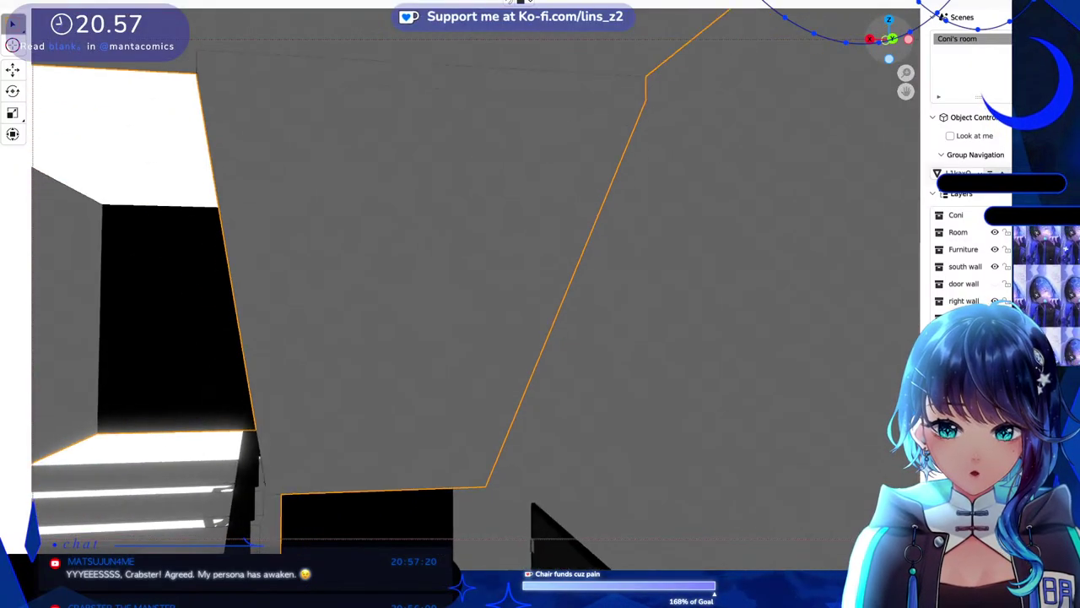
Turn the camera to the opposite side and frame a view up the stair flight between the walls, with the railing alongside.
drag(891, 51, 891, 50)
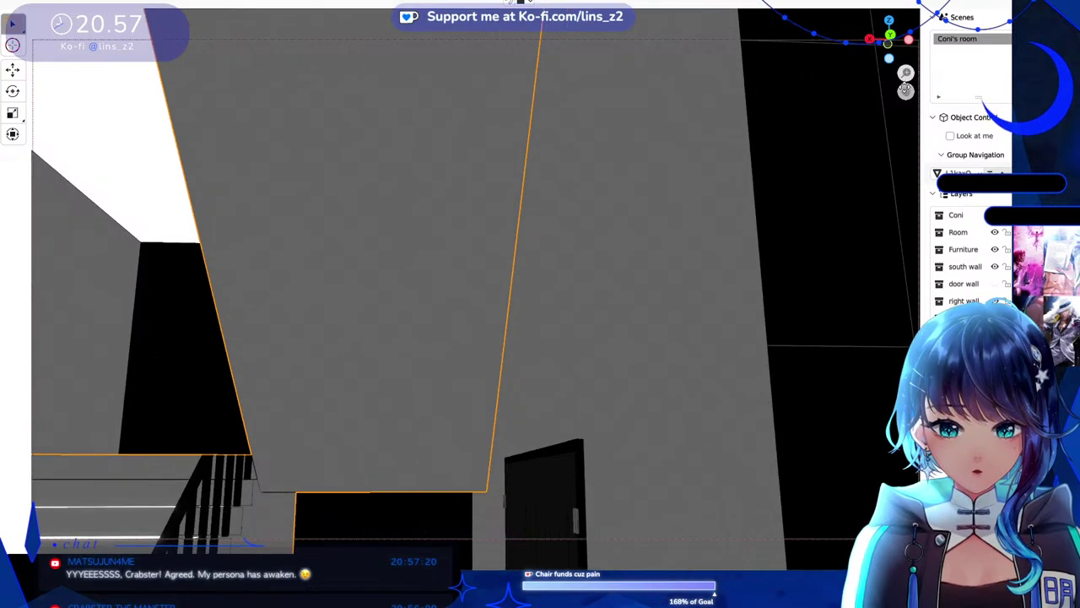
drag(906, 91, 883, 81)
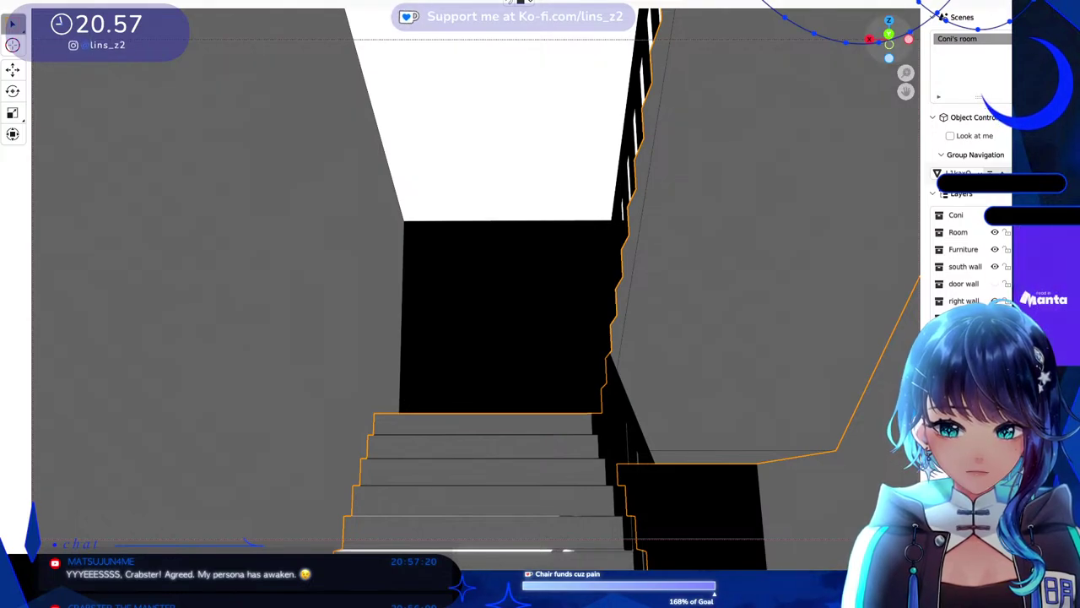
drag(890, 36, 880, 41)
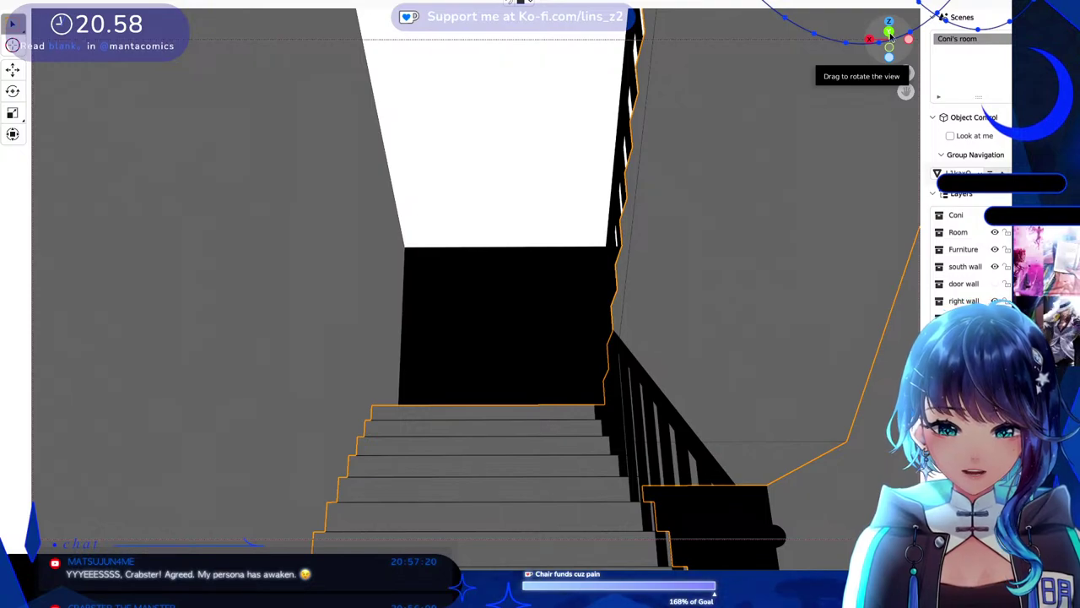
drag(892, 40, 886, 46)
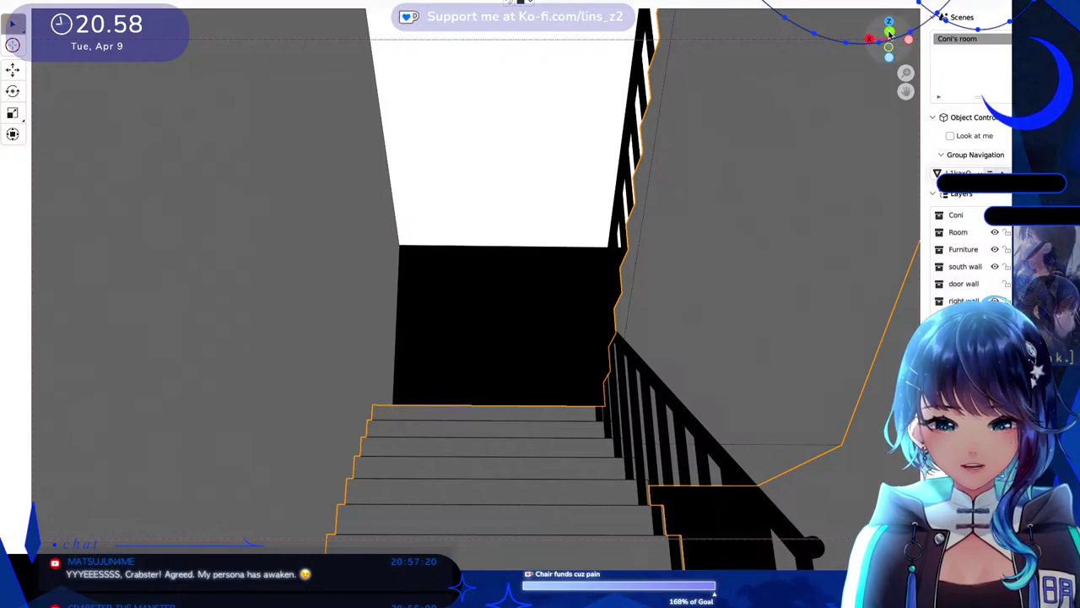
drag(894, 38, 889, 41)
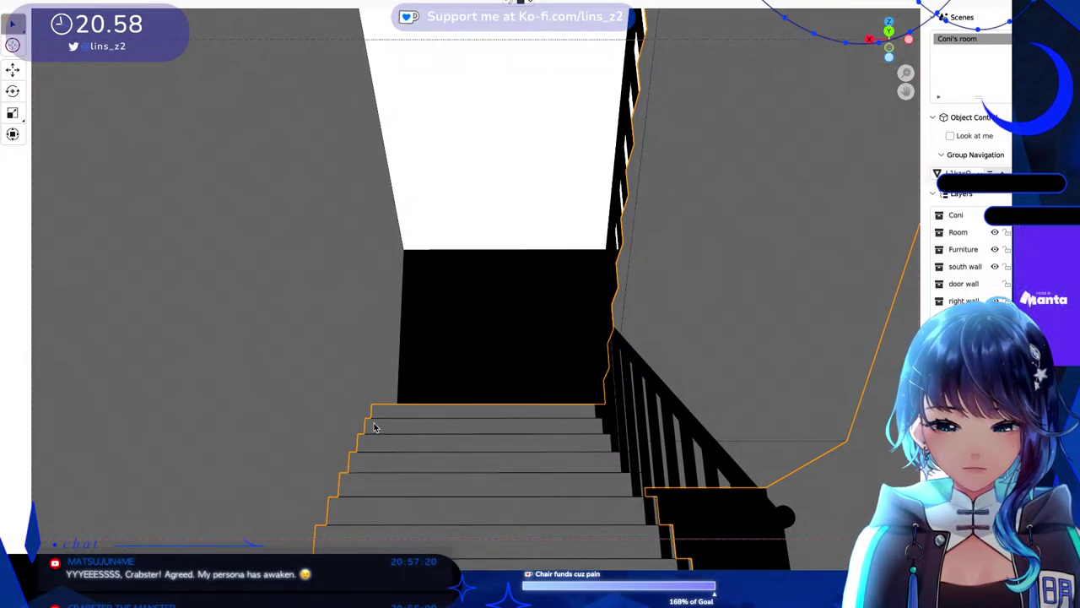
Frame a wider, low-angle camera view up the stair flight, with the wall edge and the overhanging flight in shot.
click(314, 376)
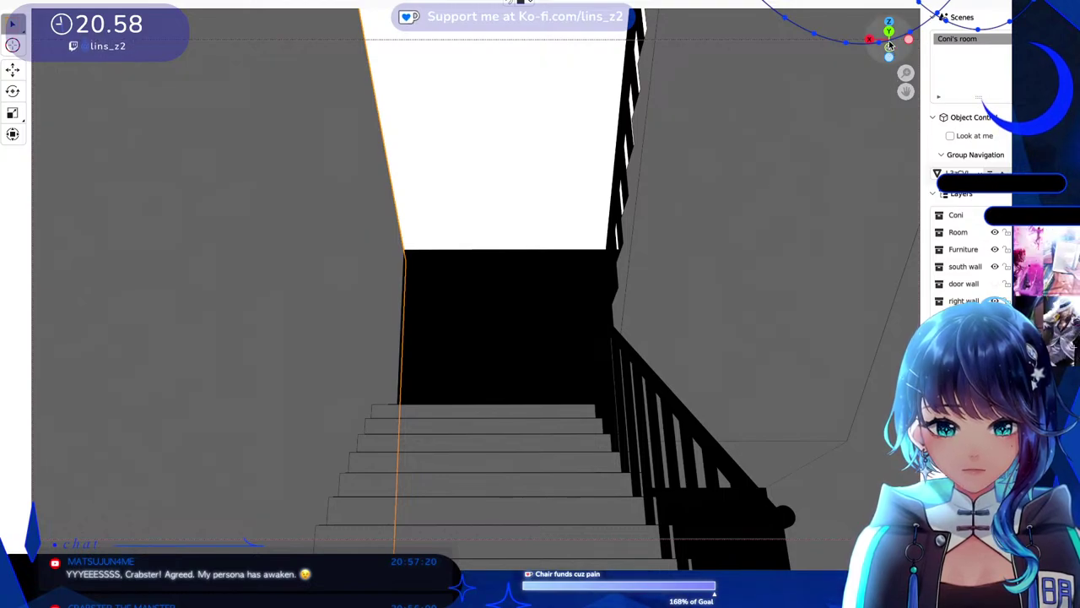
mouse_move(883, 40)
mouse_down()
mouse_move(883, 57)
mouse_move(874, 45)
mouse_move(896, 53)
mouse_up()
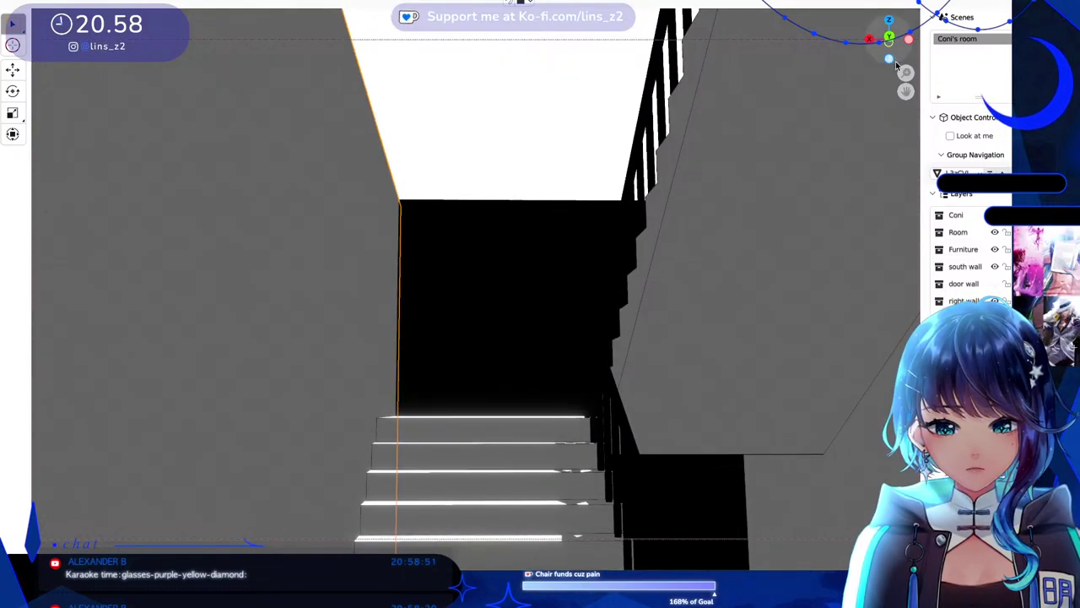
drag(905, 90, 905, 90)
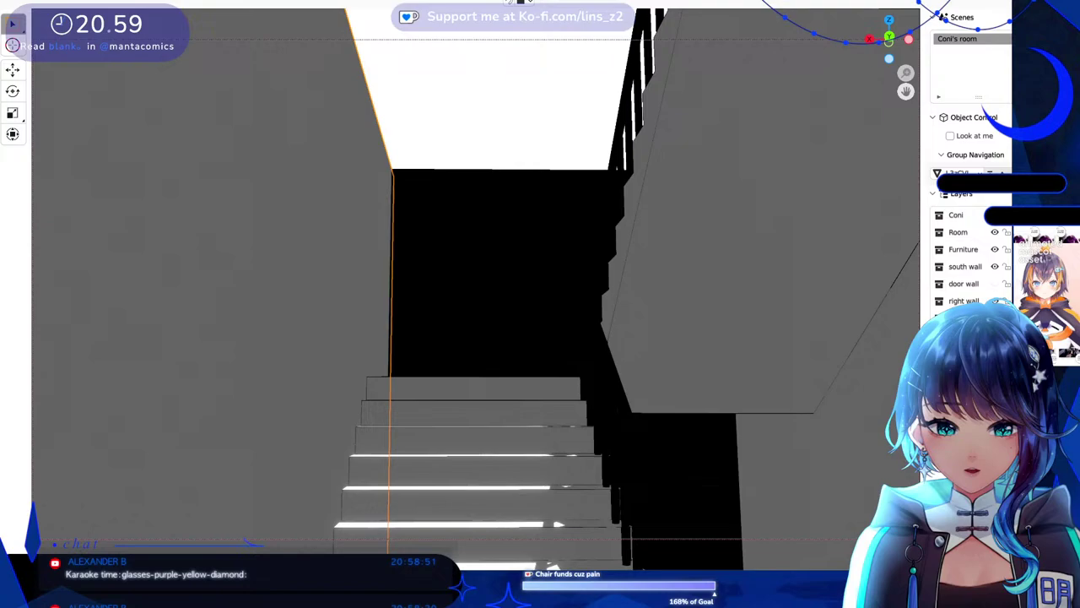
drag(906, 91, 906, 93)
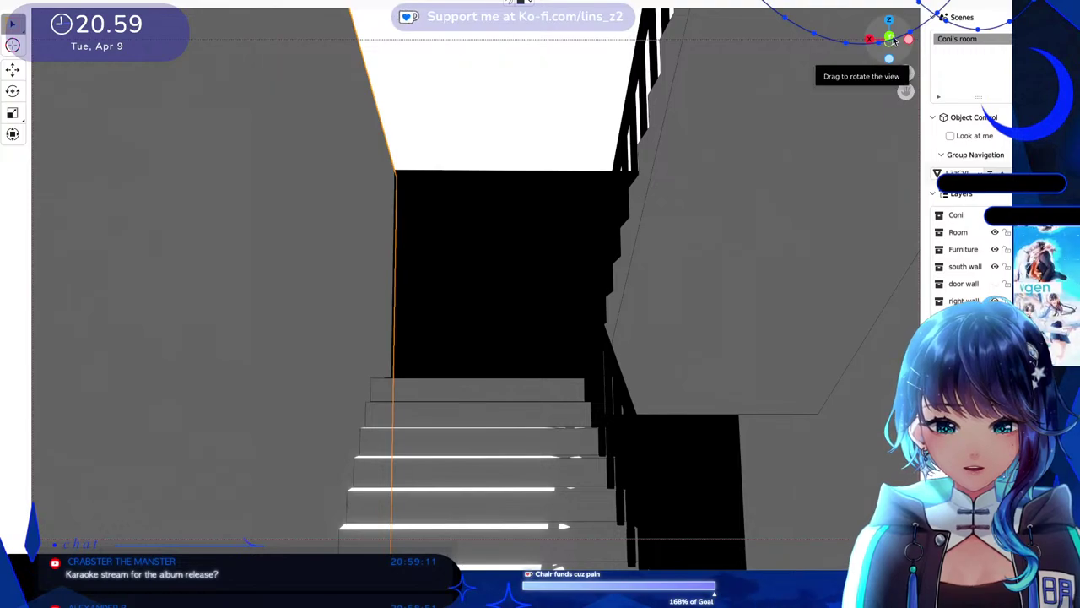
drag(890, 40, 891, 41)
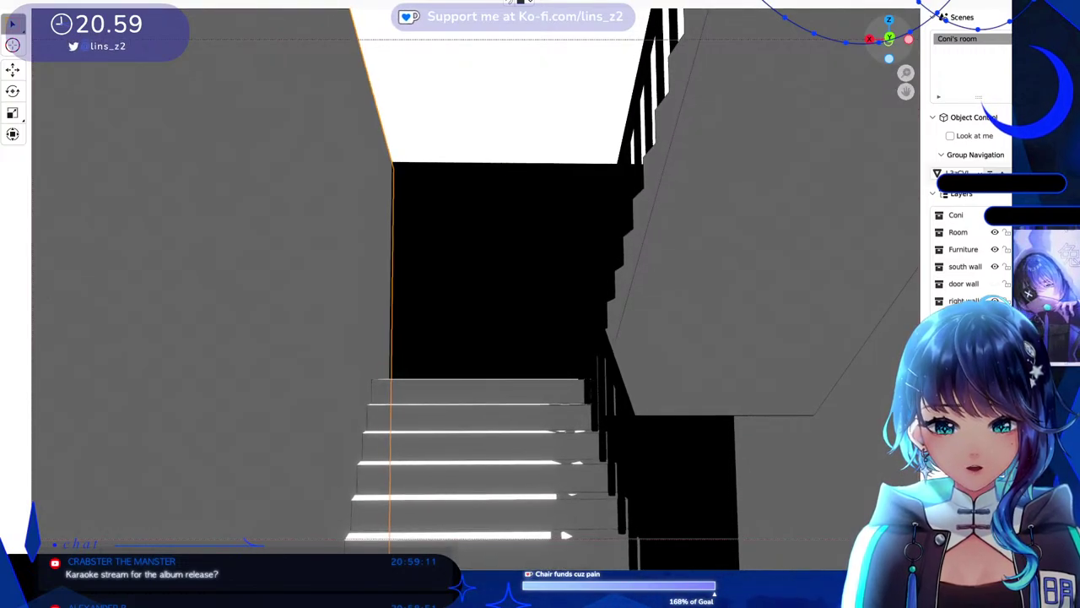
drag(891, 41, 891, 39)
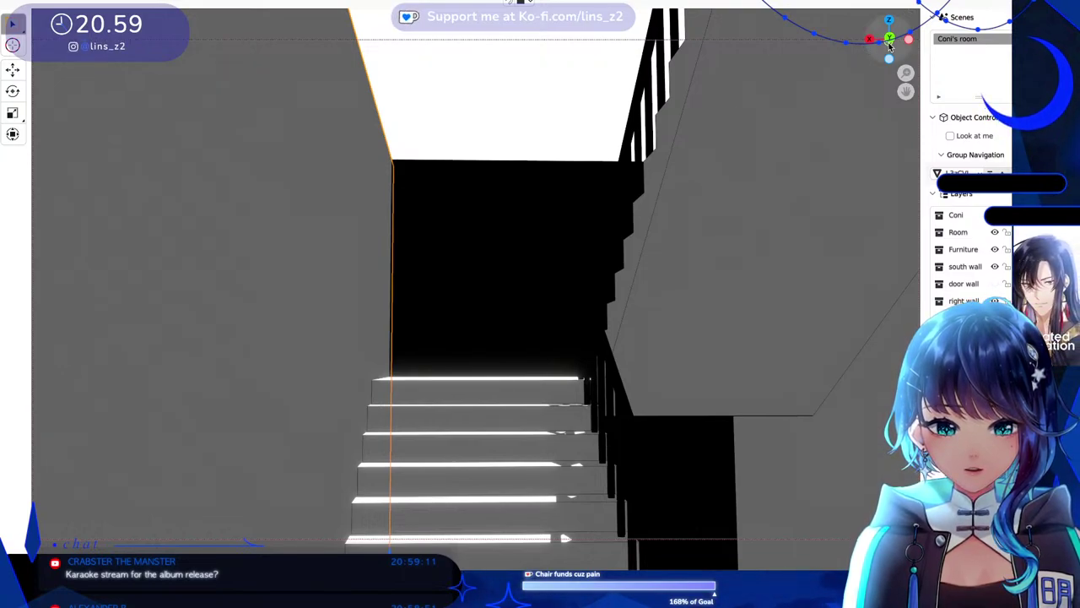
drag(890, 42, 890, 54)
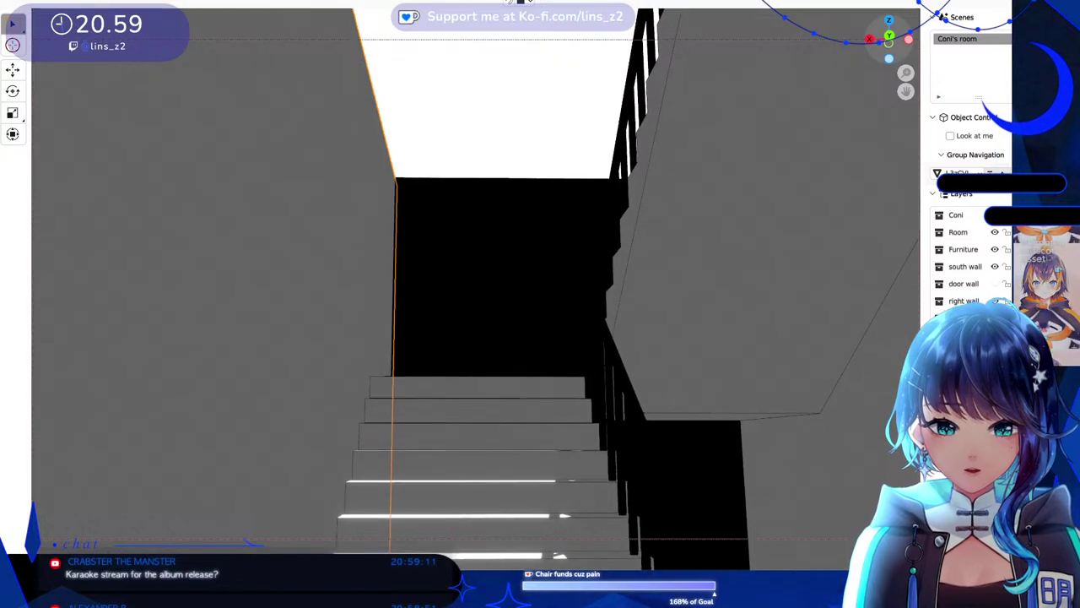
scroll(484, 373, up, 2)
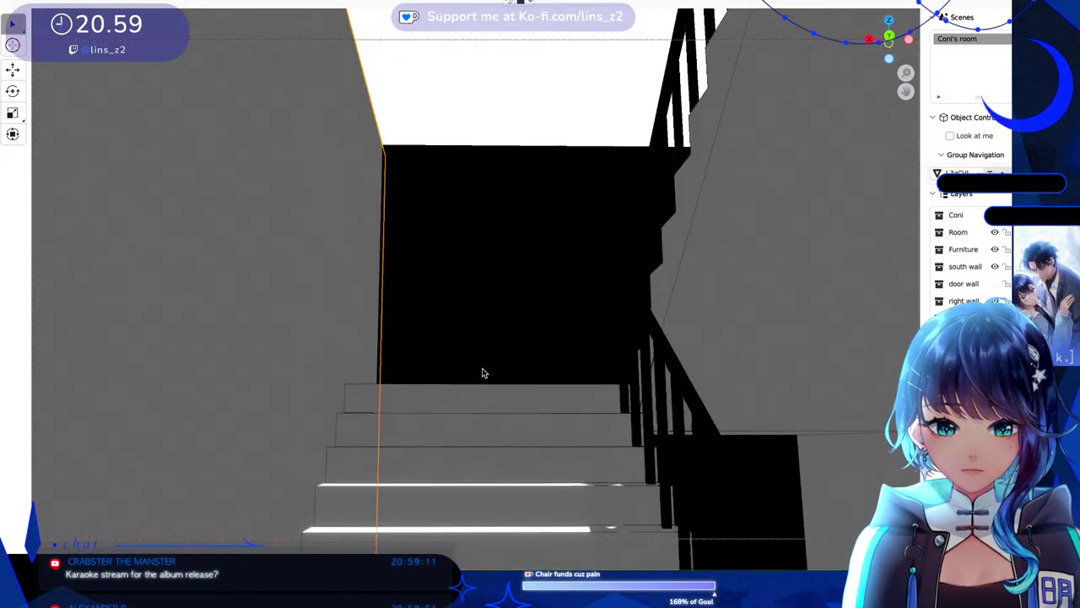
scroll(497, 380, down, 3)
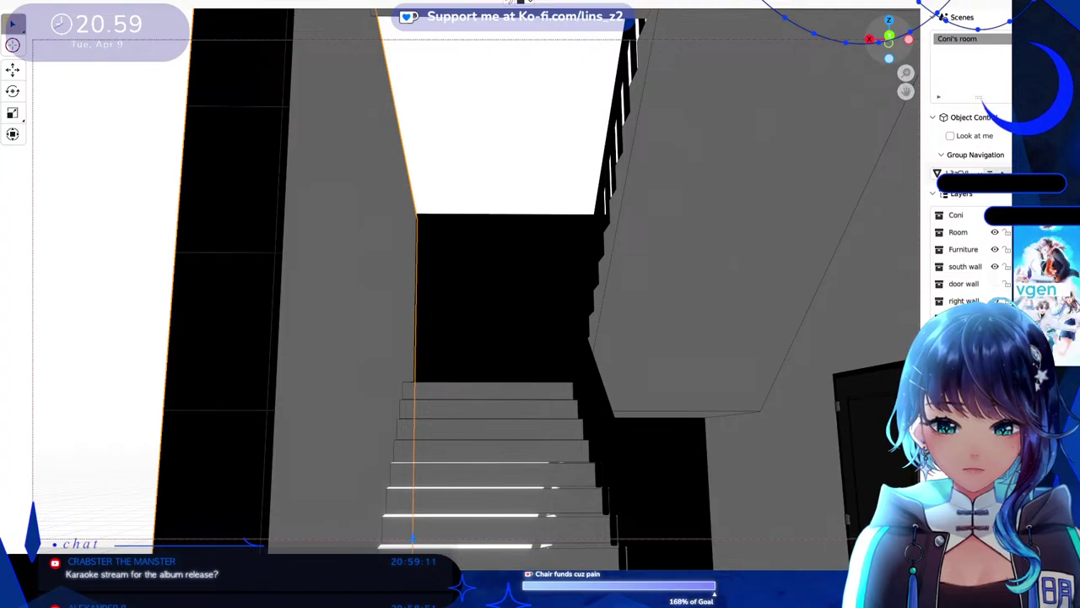
drag(893, 40, 893, 41)
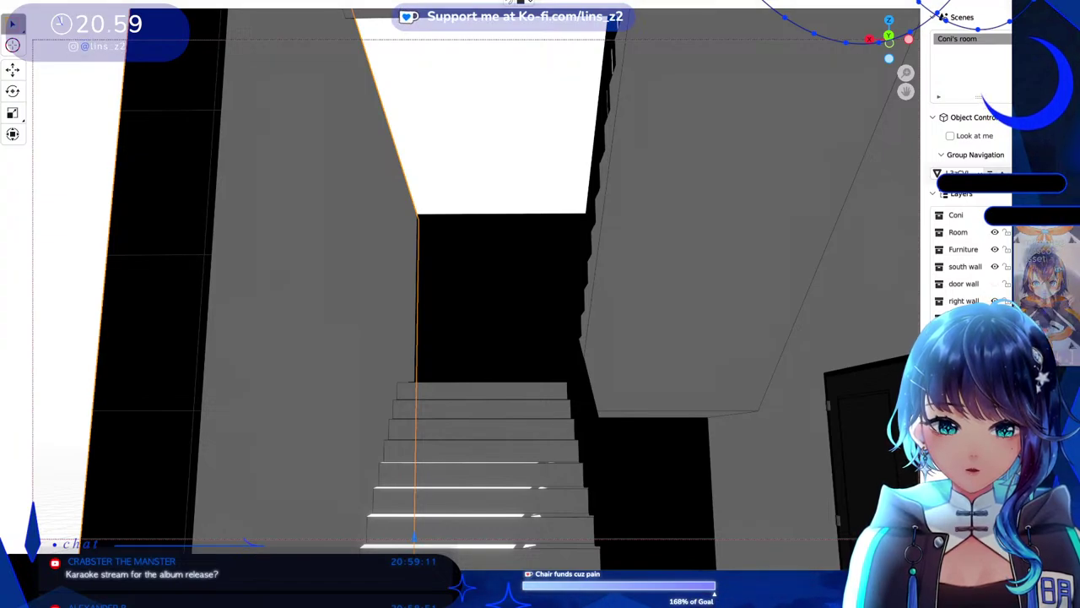
Set the camera's focal length to 28 mm and tilt the view to fit the stair flight, overhang and dark double doors.
scroll(1003, 34, down, 10)
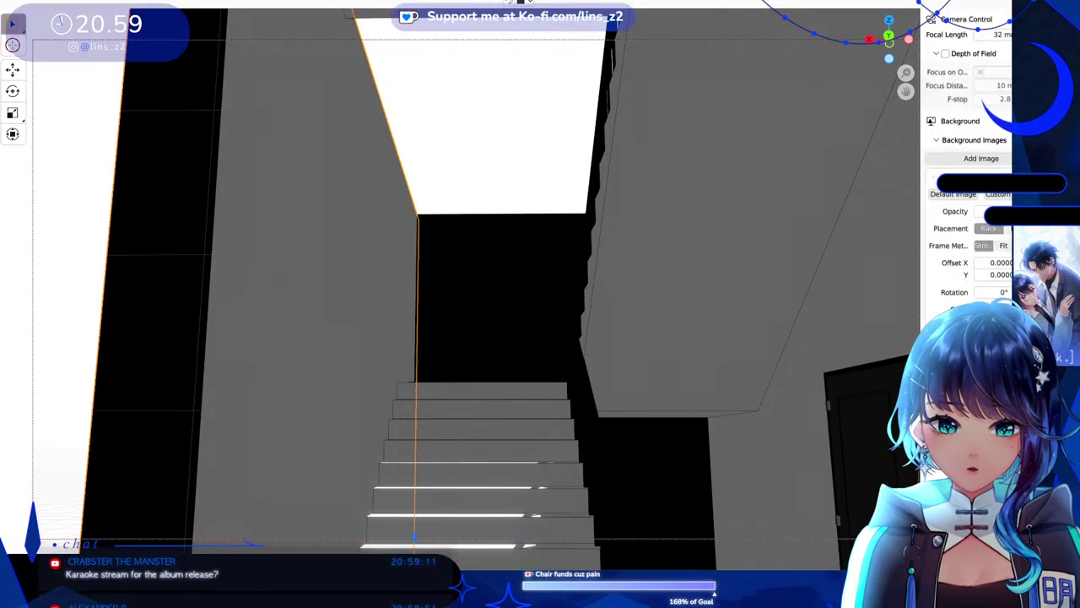
click(995, 36)
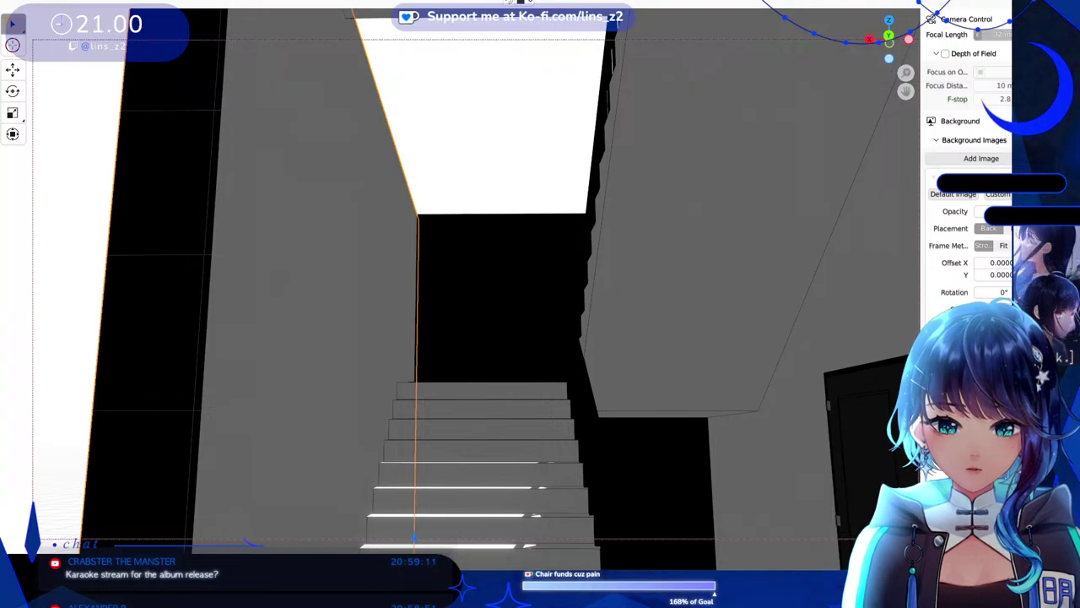
drag(995, 37, 950, 36)
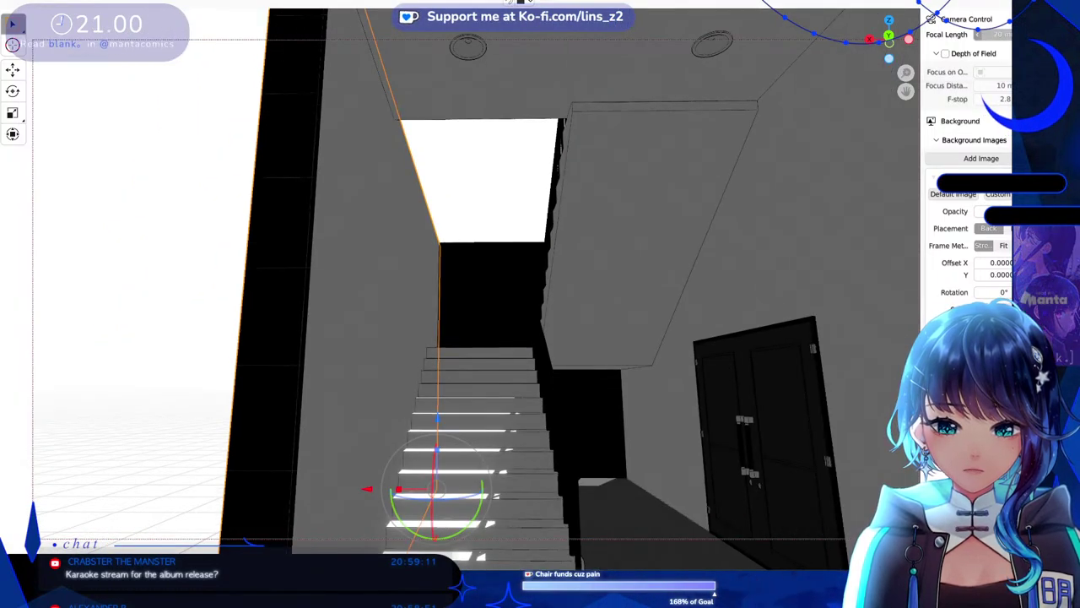
key(Escape)
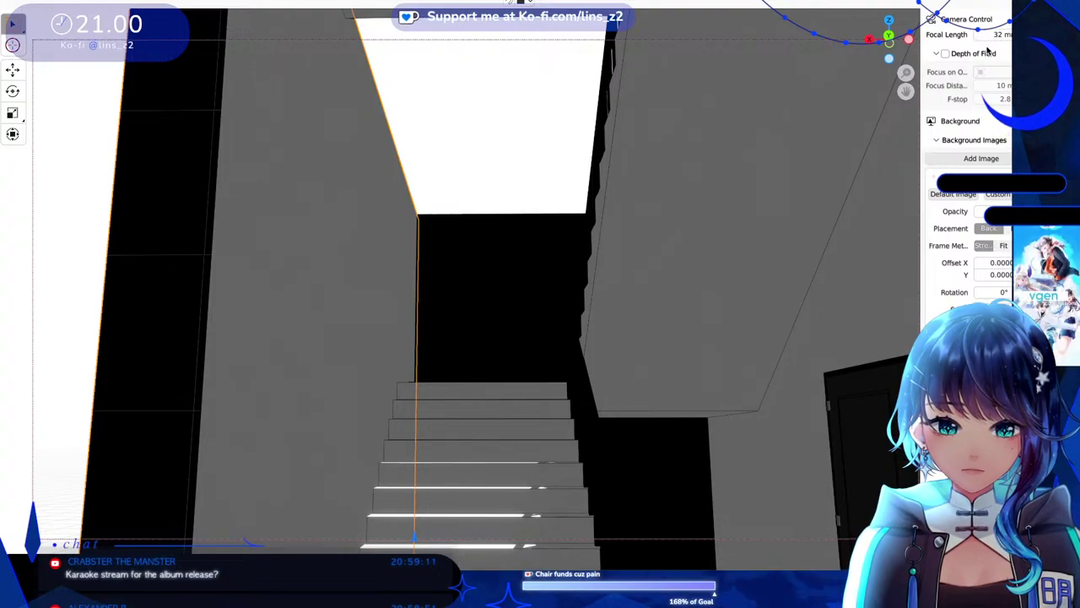
click(991, 34)
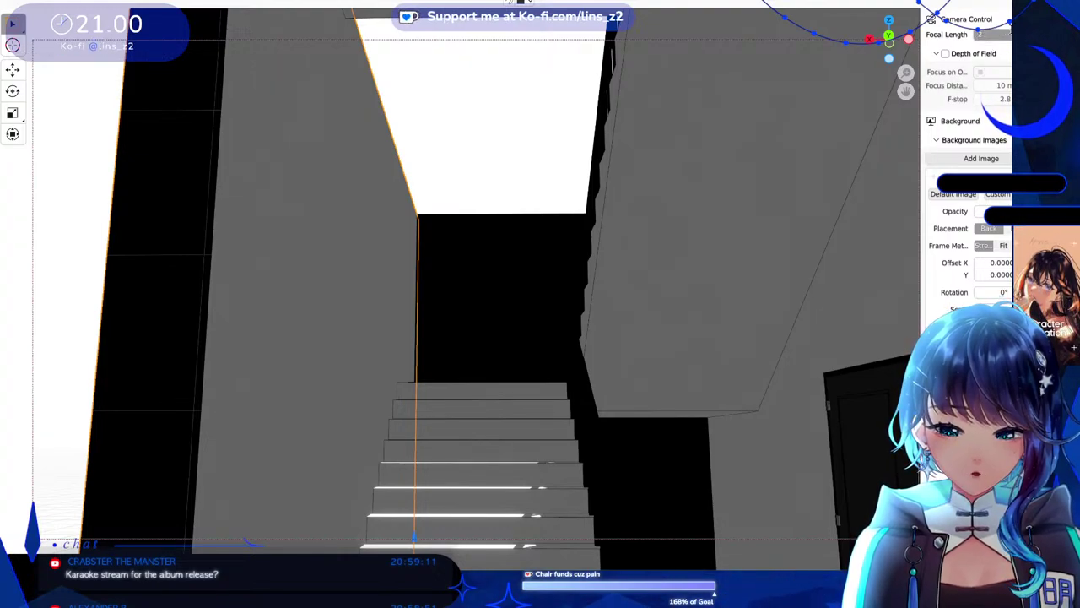
text(28)
key(Return)
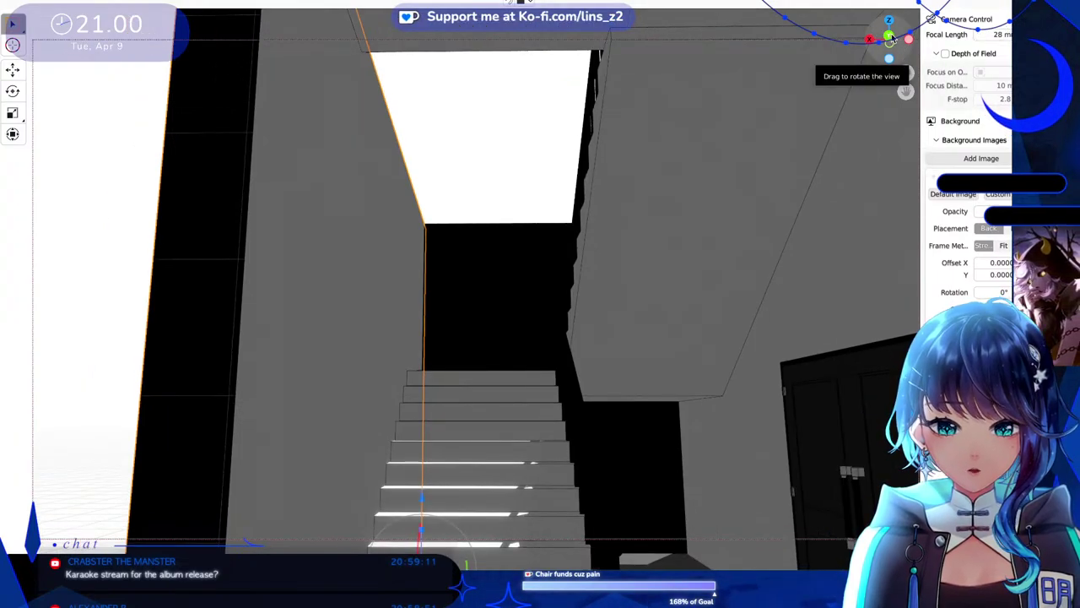
drag(892, 39, 891, 39)
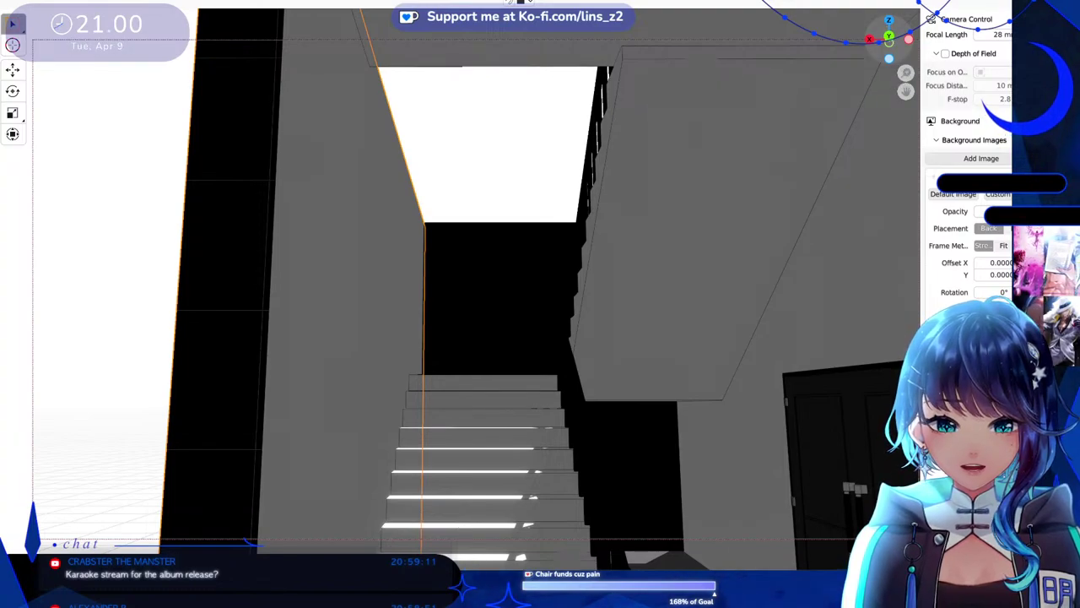
drag(889, 39, 891, 38)
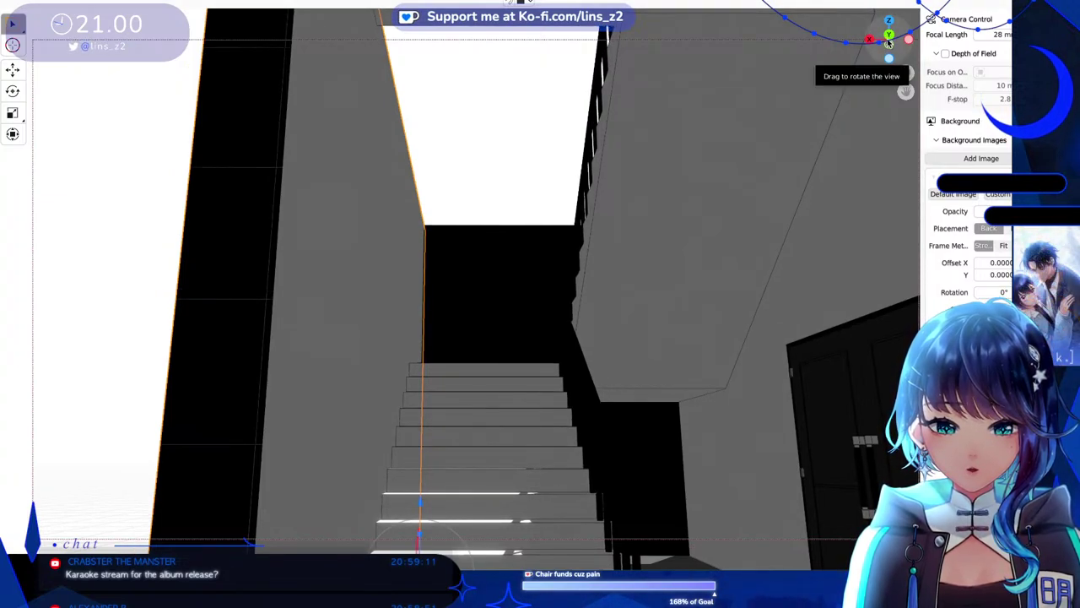
click(579, 356)
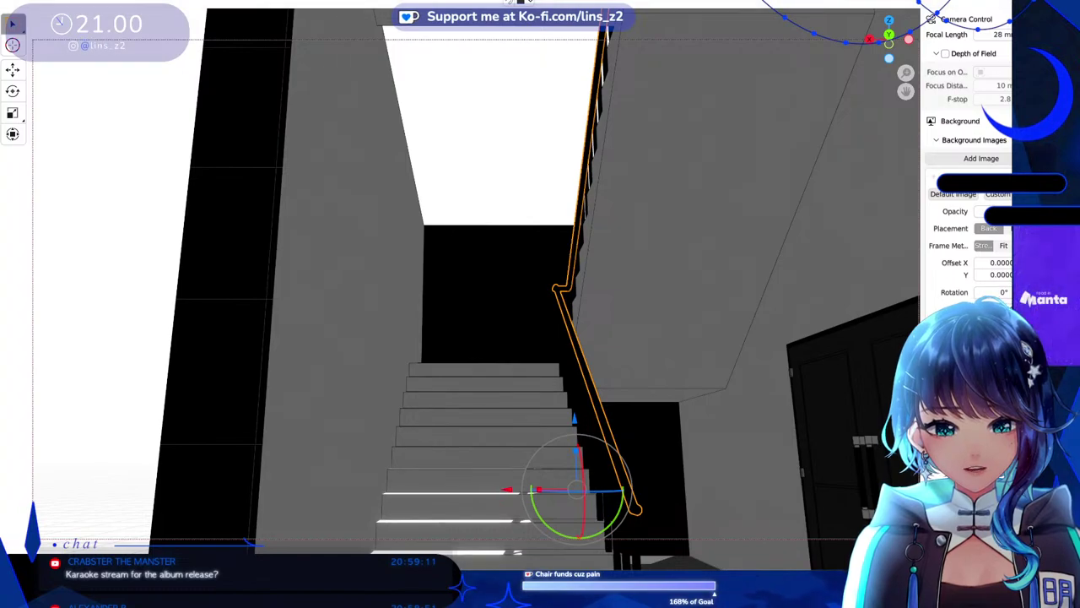
scroll(967, 169, down, 5)
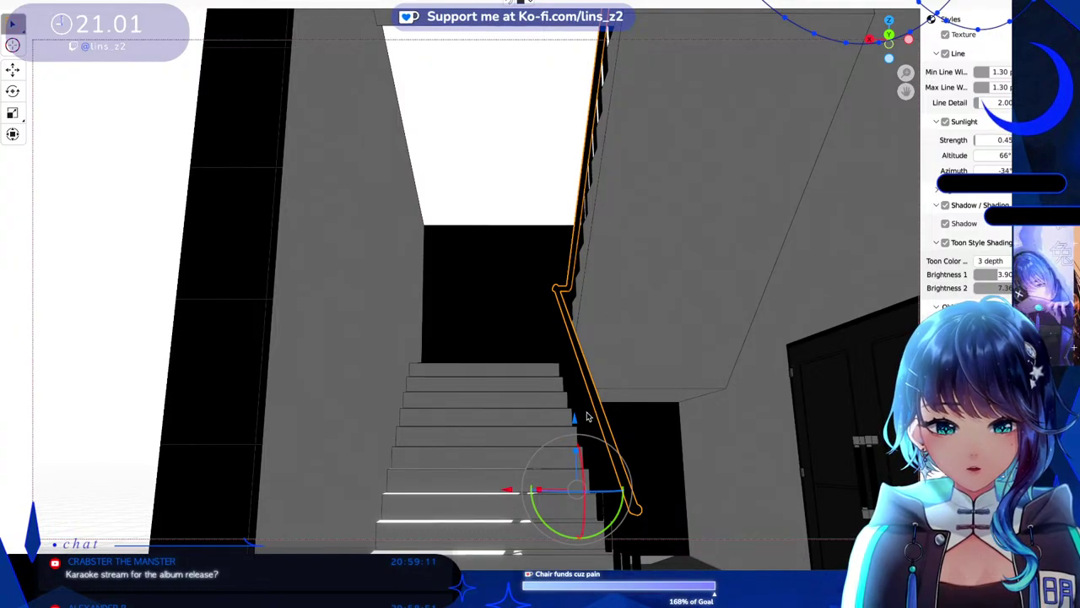
click(588, 418)
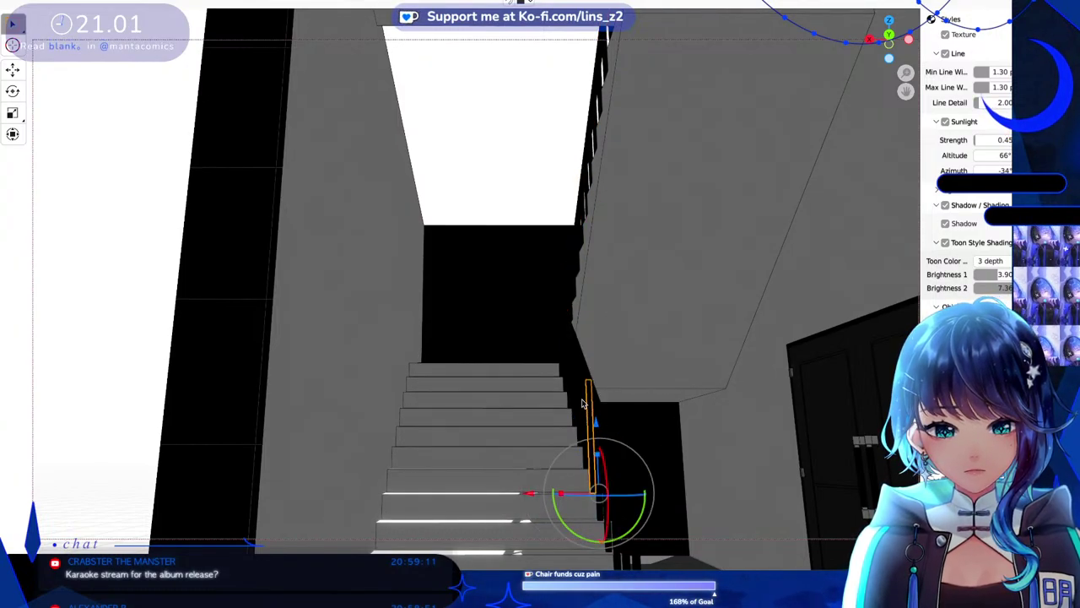
click(433, 513)
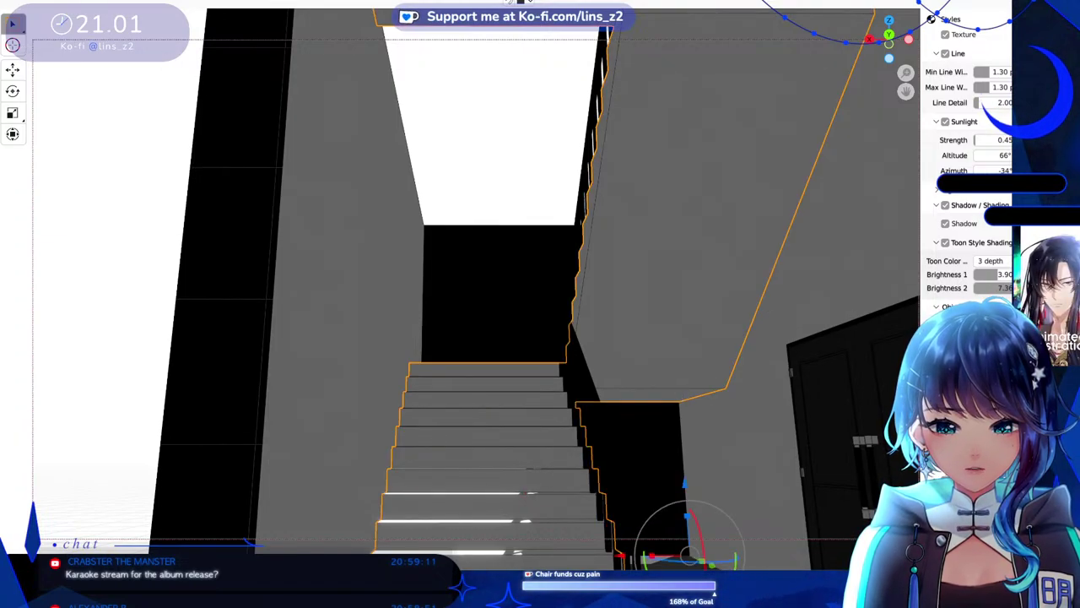
Deselect everything, run the high-quality render of the stair view with full, texture, line and shadow passes, and dismiss the completion notice.
scroll(967, 169, up, 8)
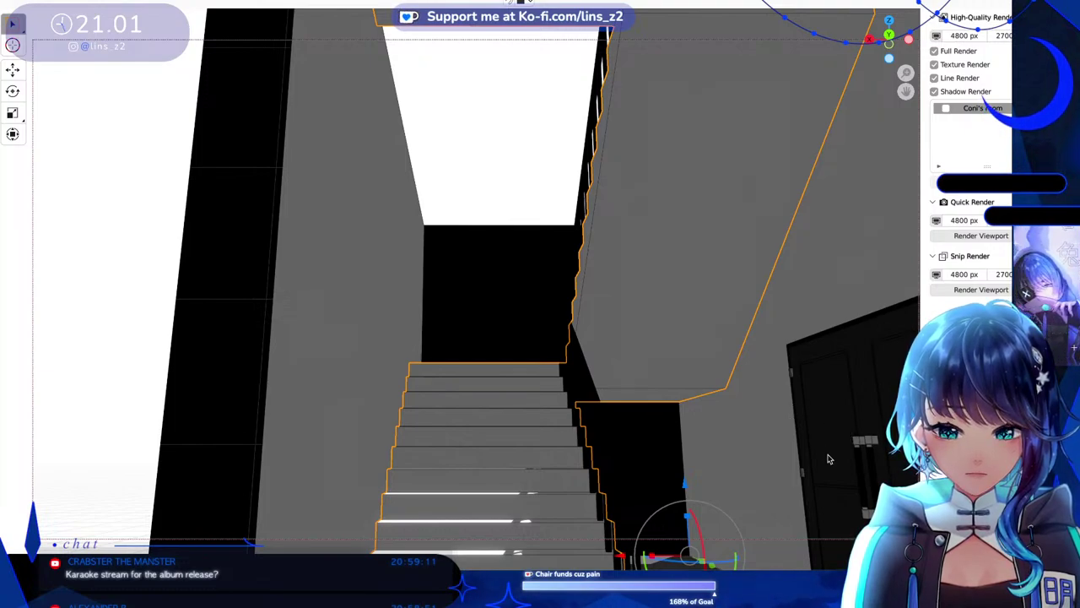
key(alt+a)
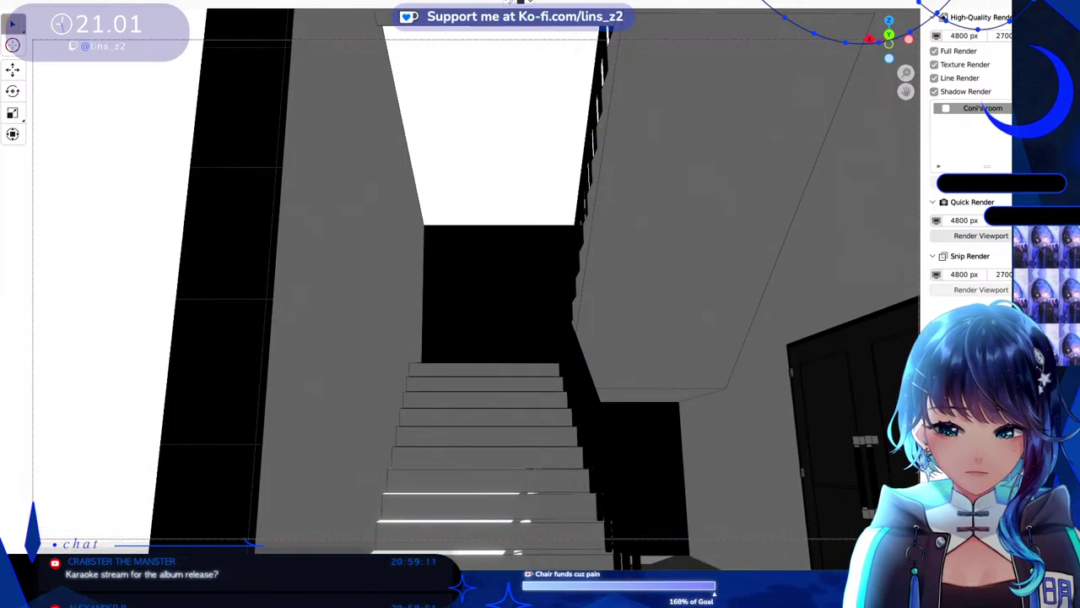
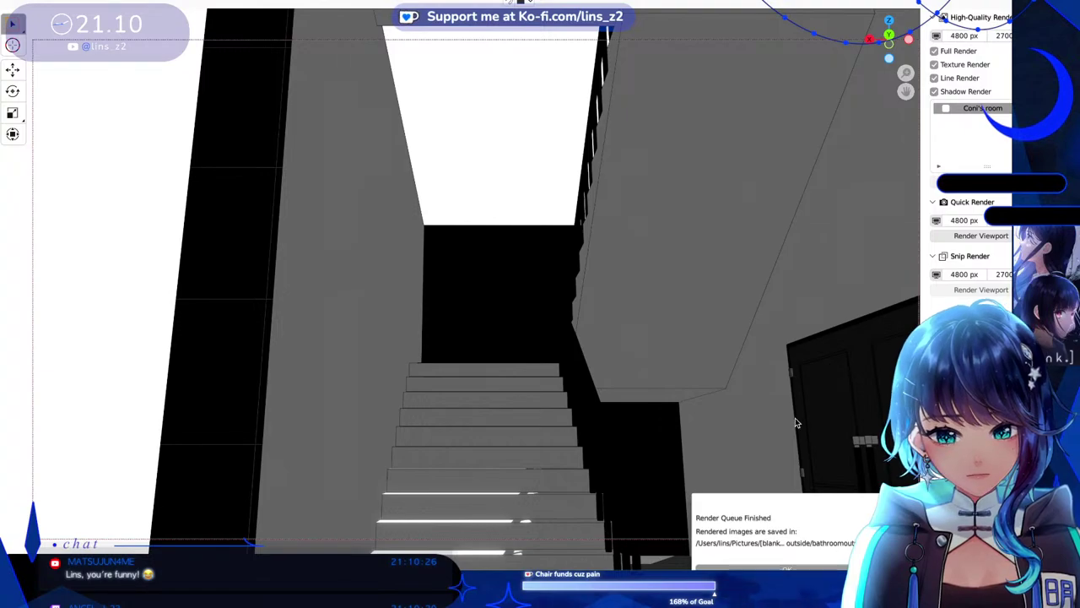
click(772, 569)
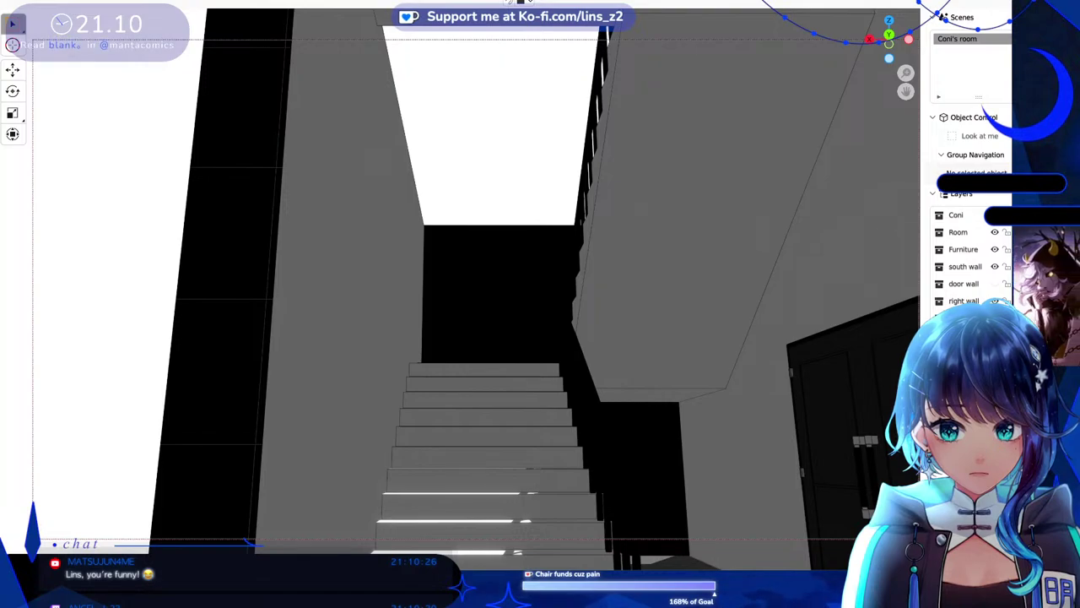
Show the door wall layer.
click(996, 284)
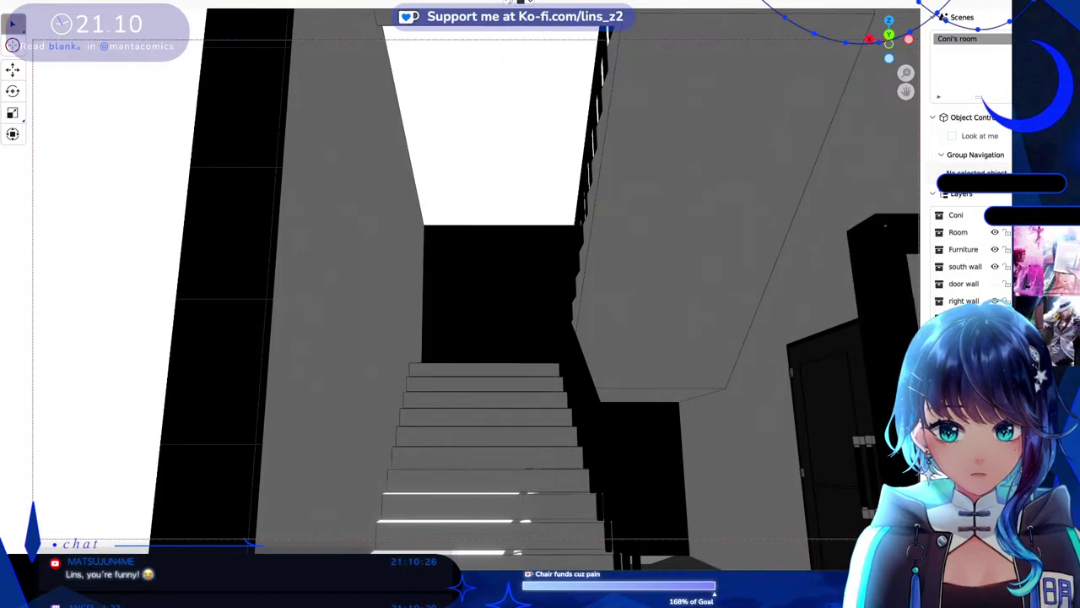
click(996, 285)
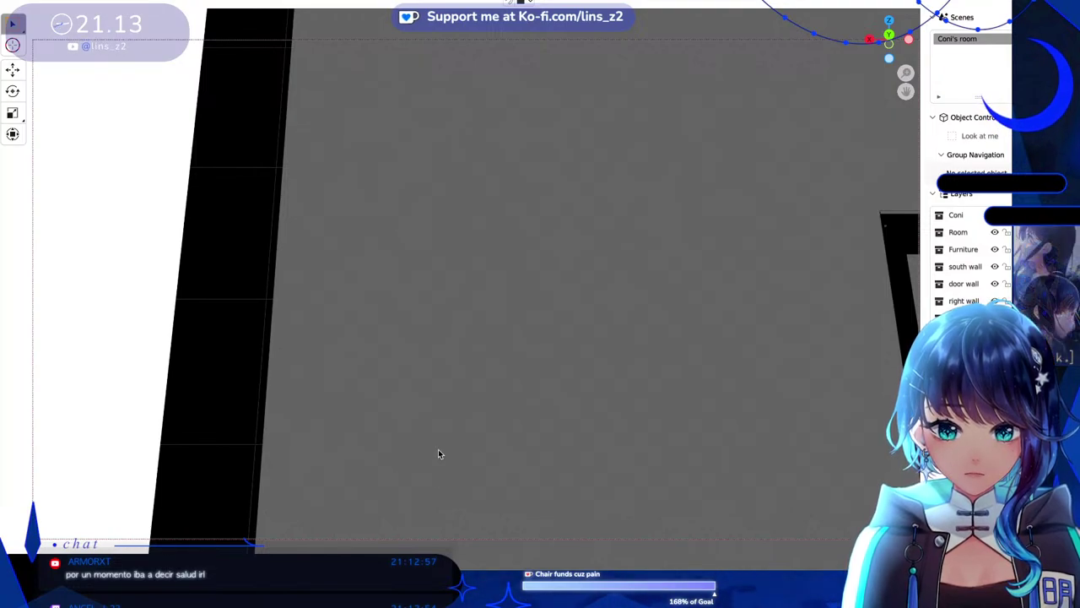
Switch to the stairwell model in SketchUp and orbit to a low view beneath the upper landing, facing the pink door.
key(alt+Tab)
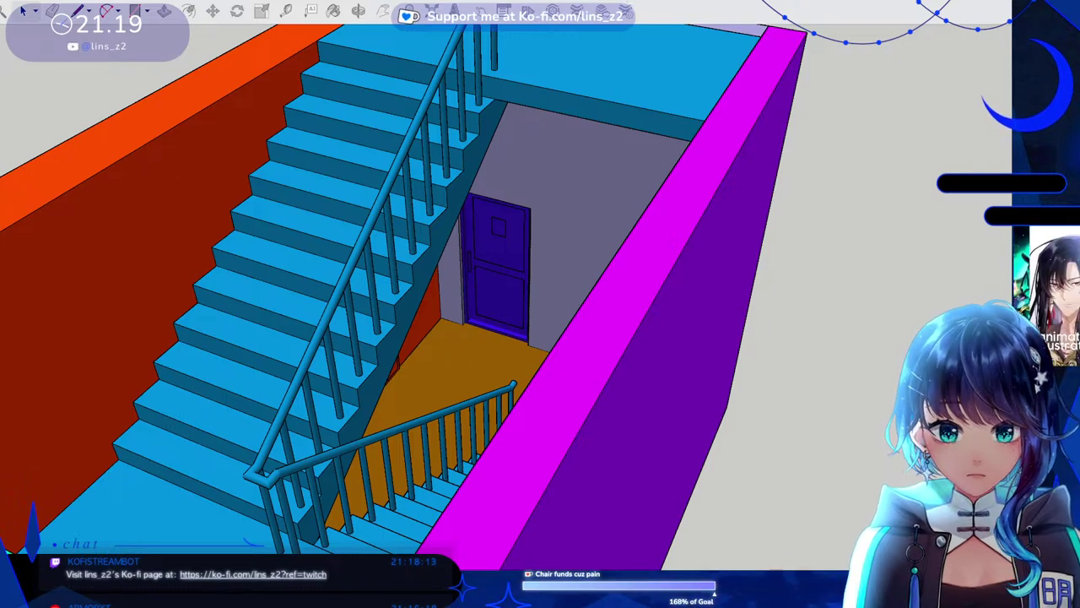
click(358, 10)
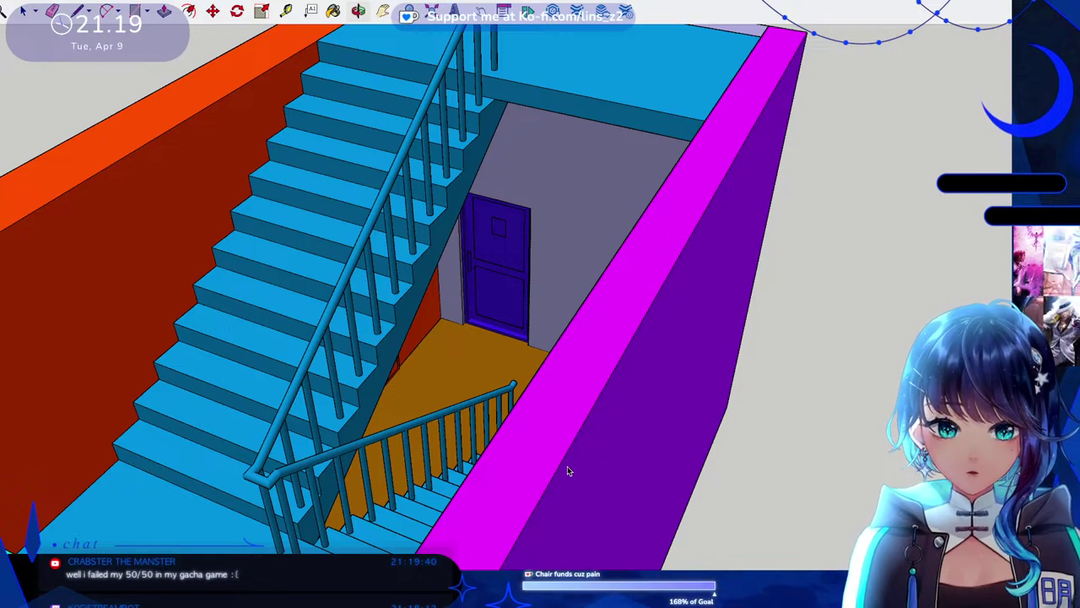
key(alt+Tab)
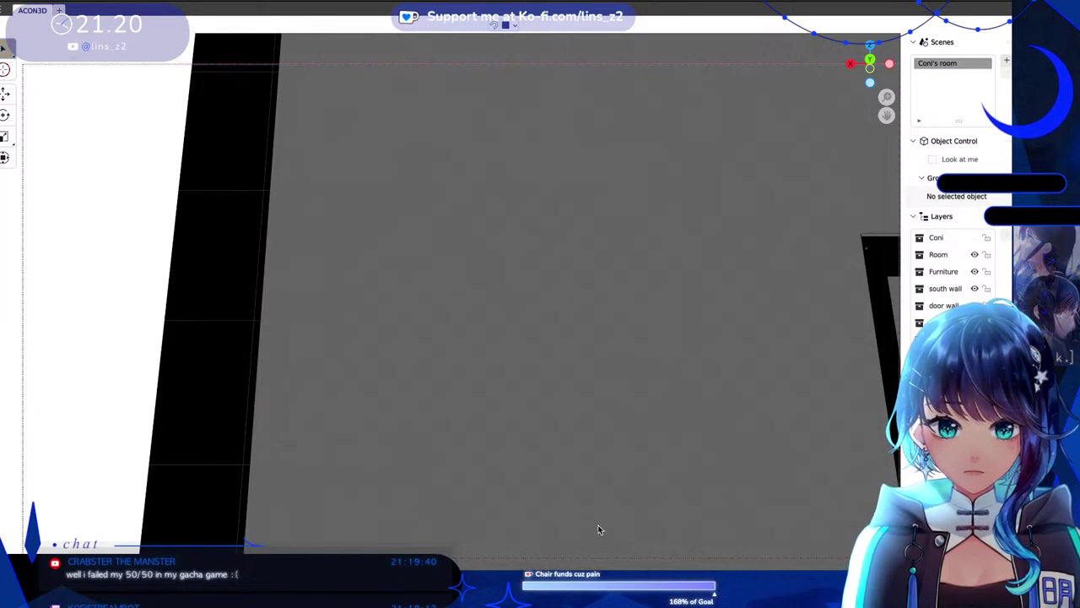
key(alt+Tab)
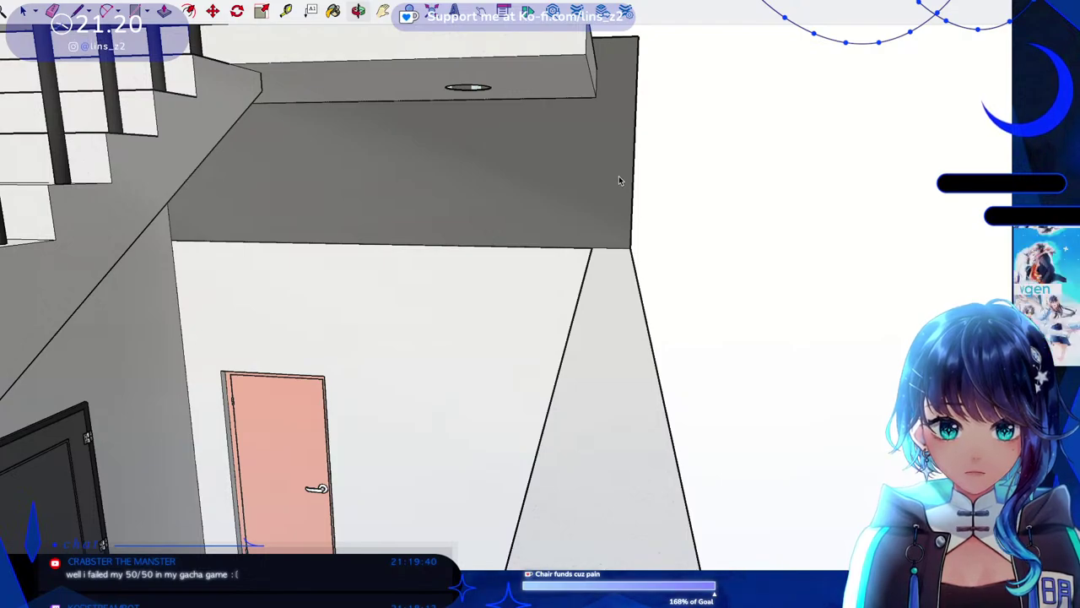
Remove the dark upper wall section above the pink door's wall, then view the stairwell from outside the long side wall.
click(617, 226)
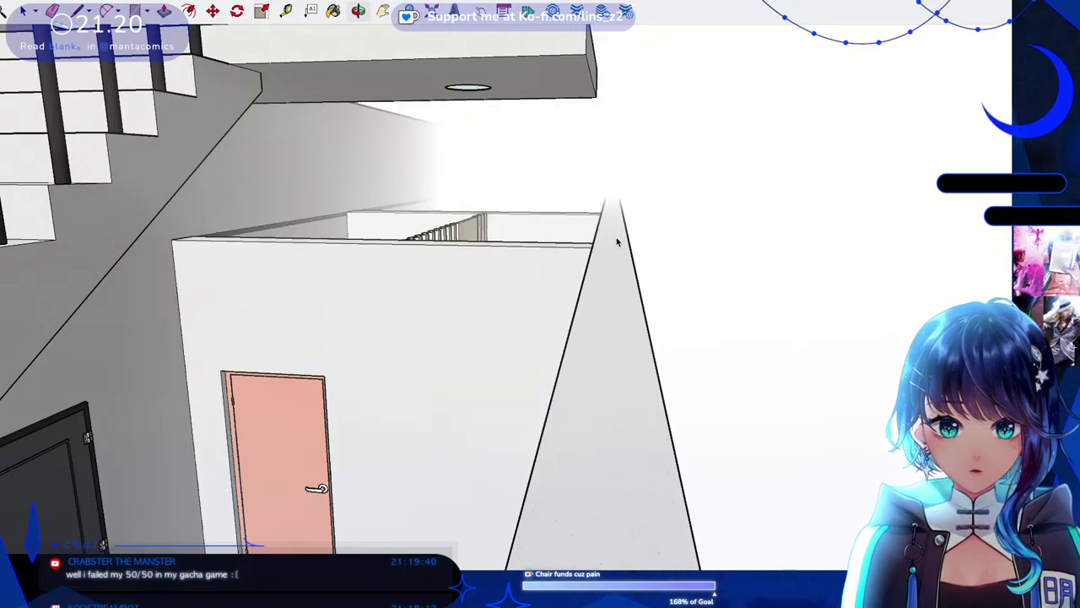
key(ctrl+z)
click(621, 225)
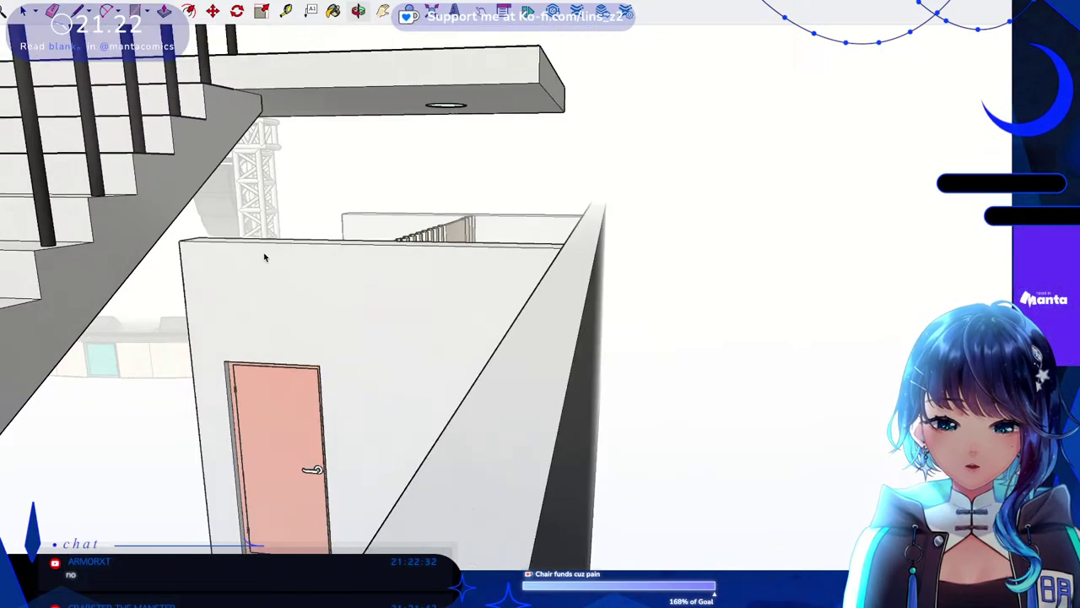
scroll(265, 257, down, 3)
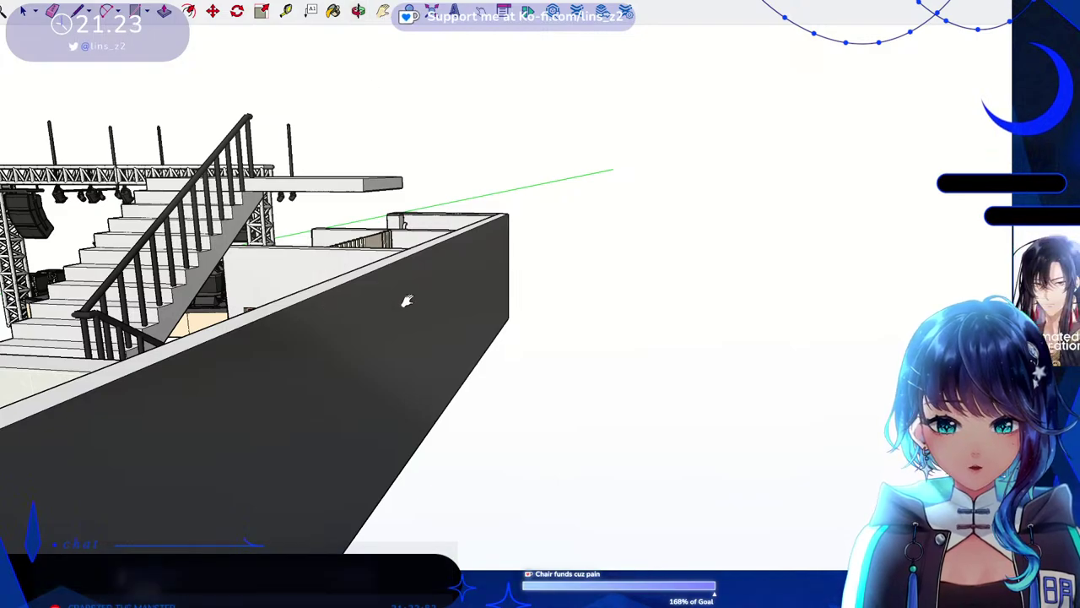
View the stairwell and restroom model from above, and check the layer list of the stairs scene in Blender.
mouse_move(266, 281)
mouse_down()
mouse_move(396, 115)
mouse_move(384, 137)
mouse_move(374, 106)
mouse_up()
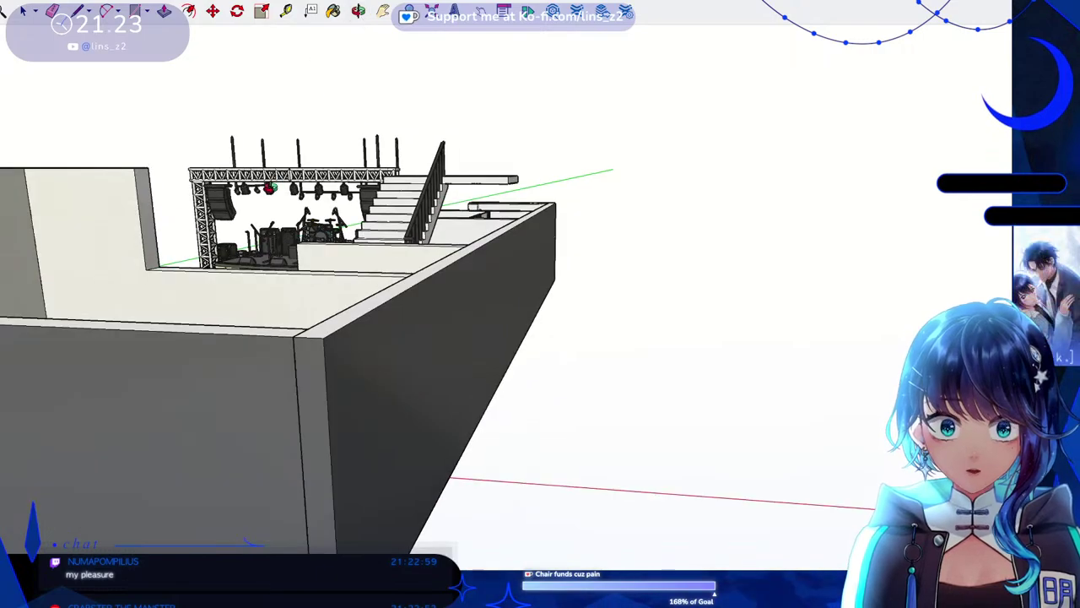
mouse_move(286, 211)
mouse_down()
mouse_move(284, 323)
mouse_move(331, 260)
mouse_move(331, 302)
mouse_move(309, 315)
mouse_move(298, 401)
mouse_move(323, 400)
mouse_move(329, 464)
mouse_up()
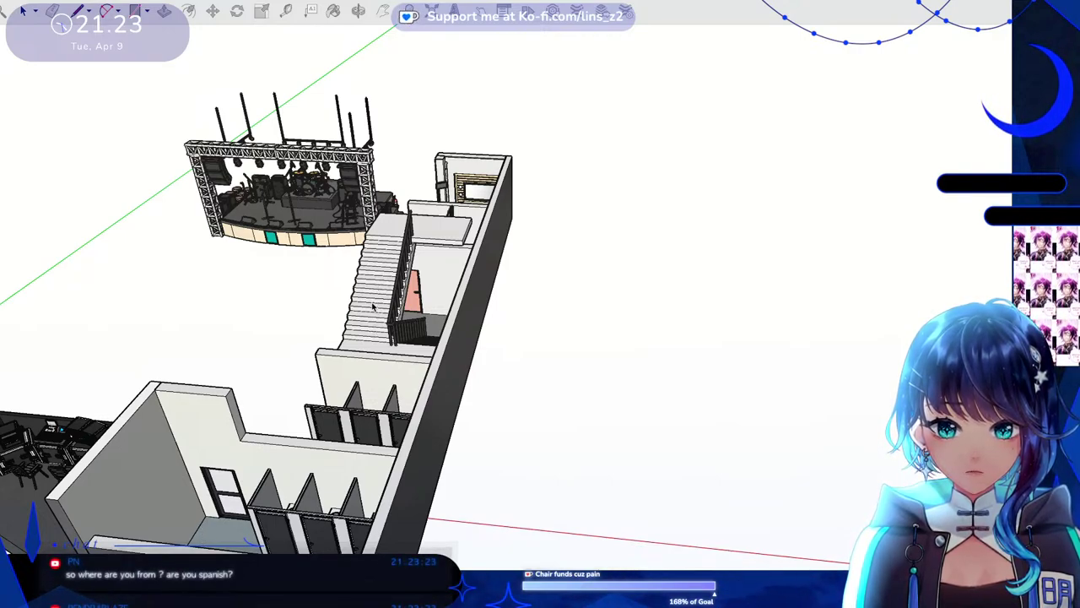
key(alt+Tab)
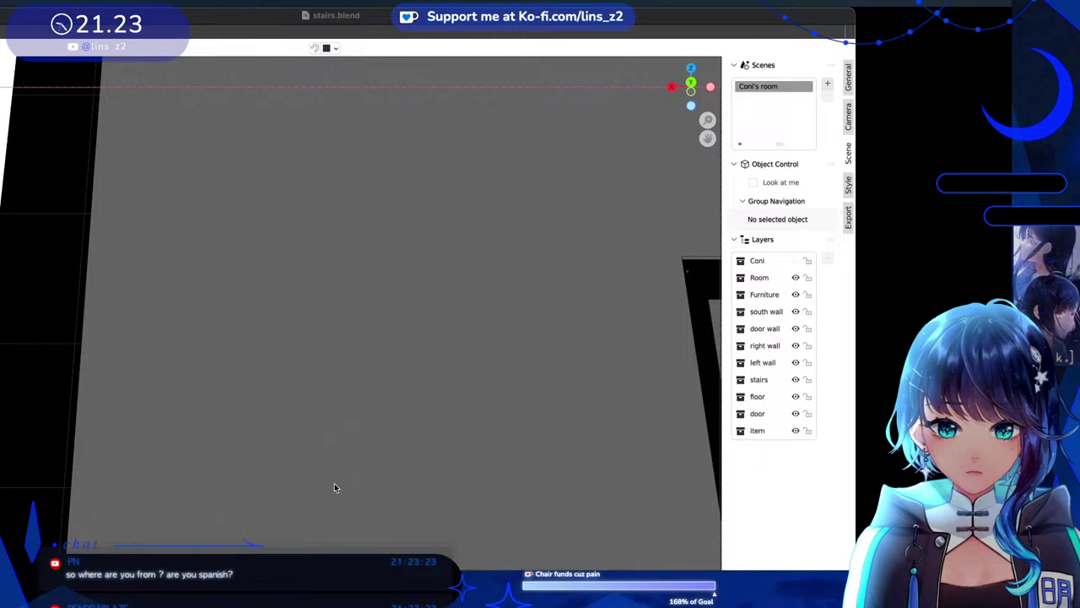
key(alt+Tab)
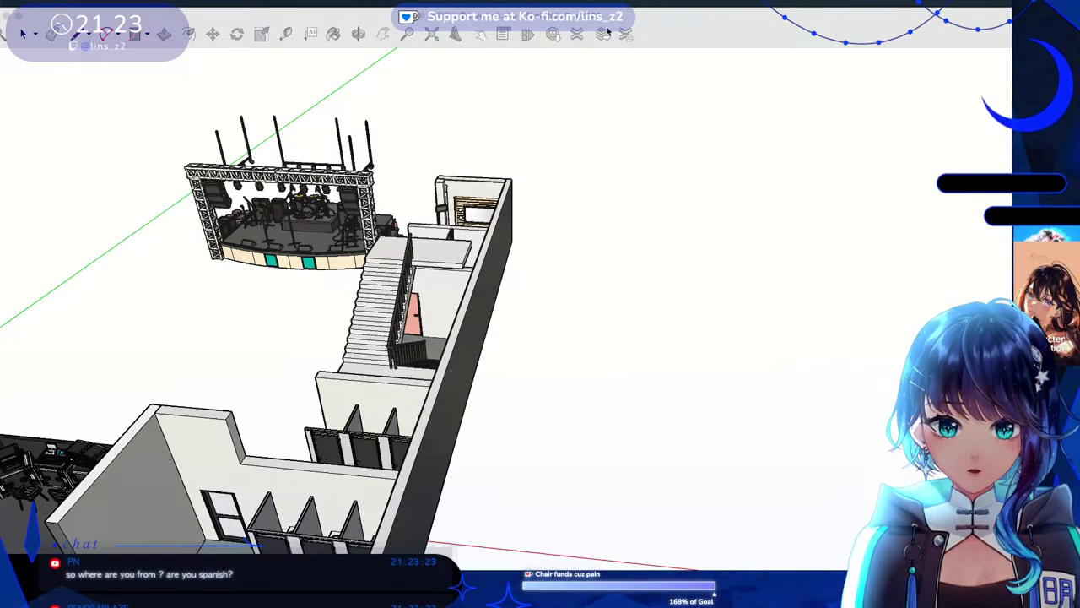
Uncover the list of tags and arrange it in the empty space beside the model.
click(514, 48)
key(ctrl+super+f)
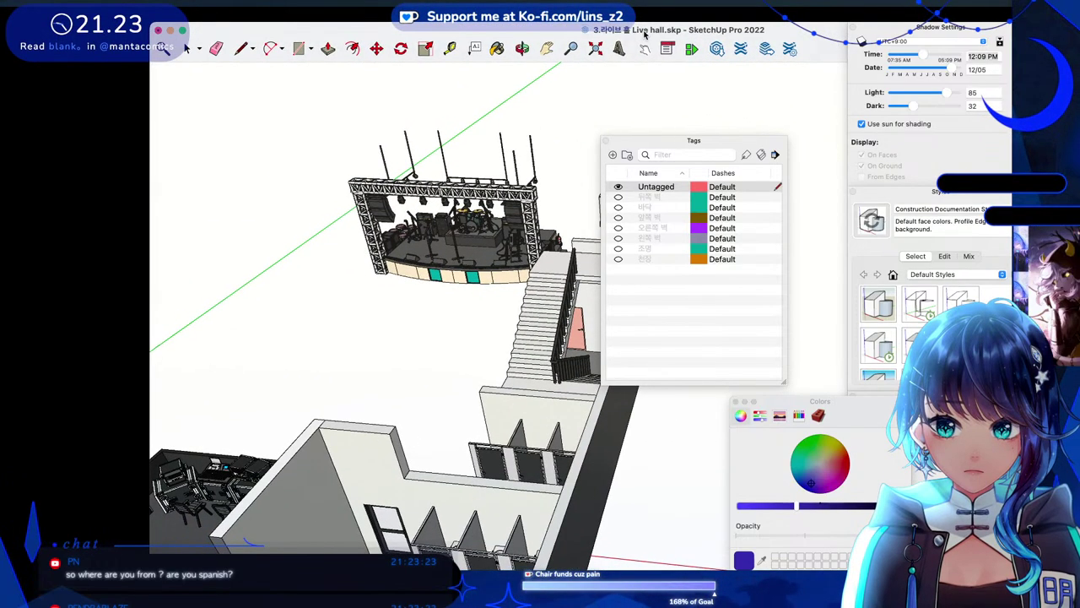
drag(695, 142, 706, 115)
drag(412, 37, 244, 25)
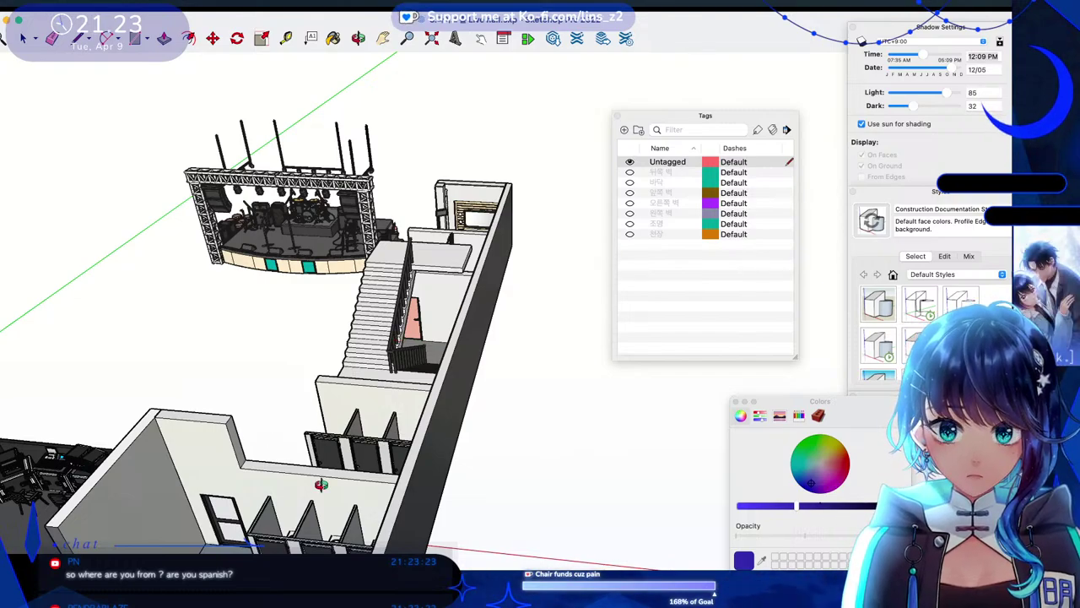
Frame the restrooms from above and create a new tag named bathrooms.
drag(335, 526, 431, 202)
scroll(358, 553, up, 5)
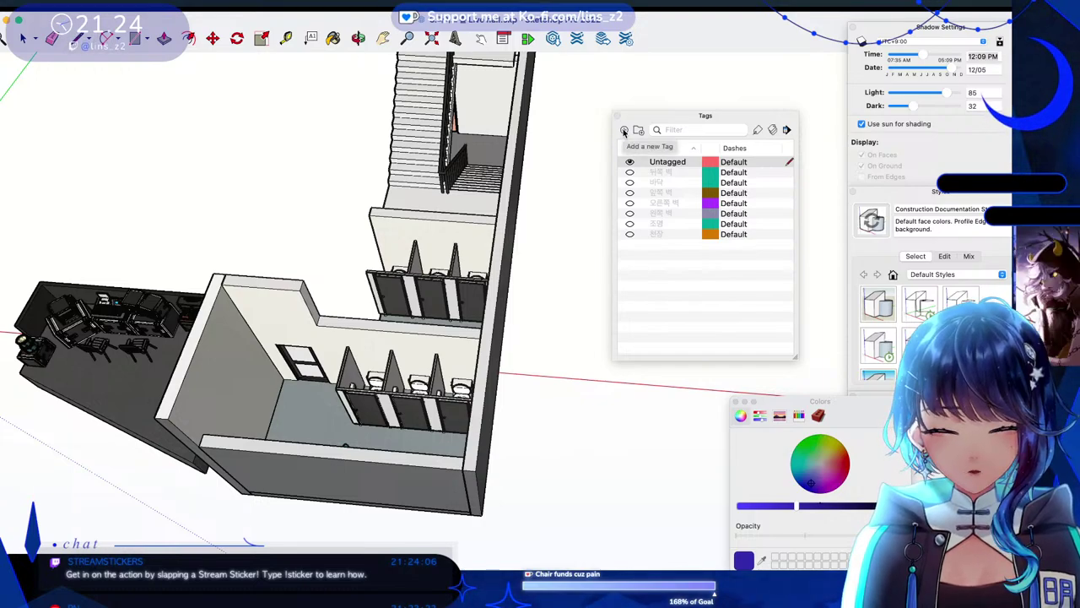
click(627, 256)
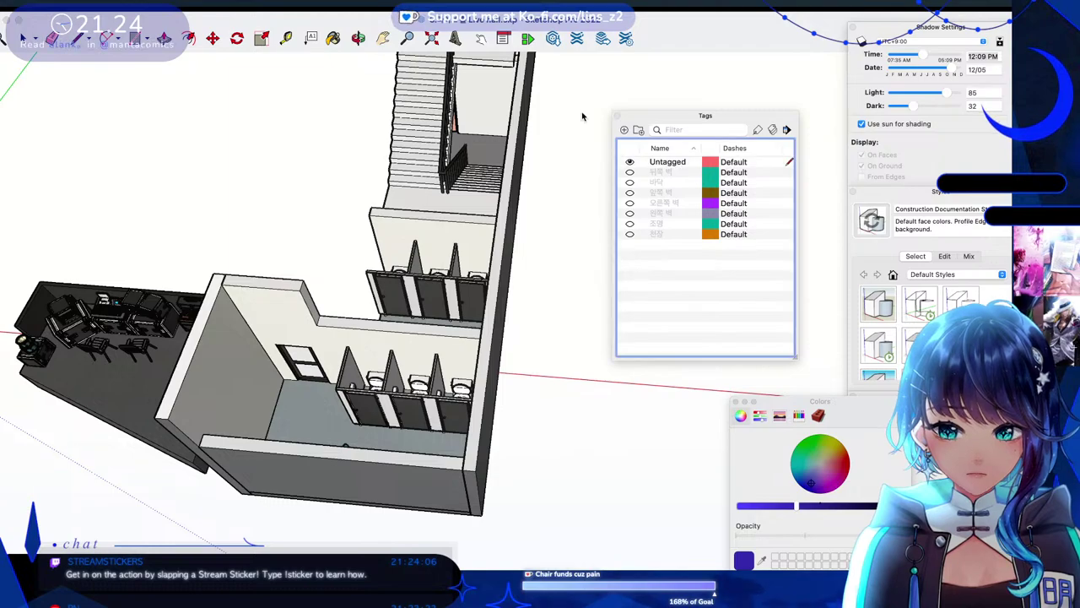
click(625, 129)
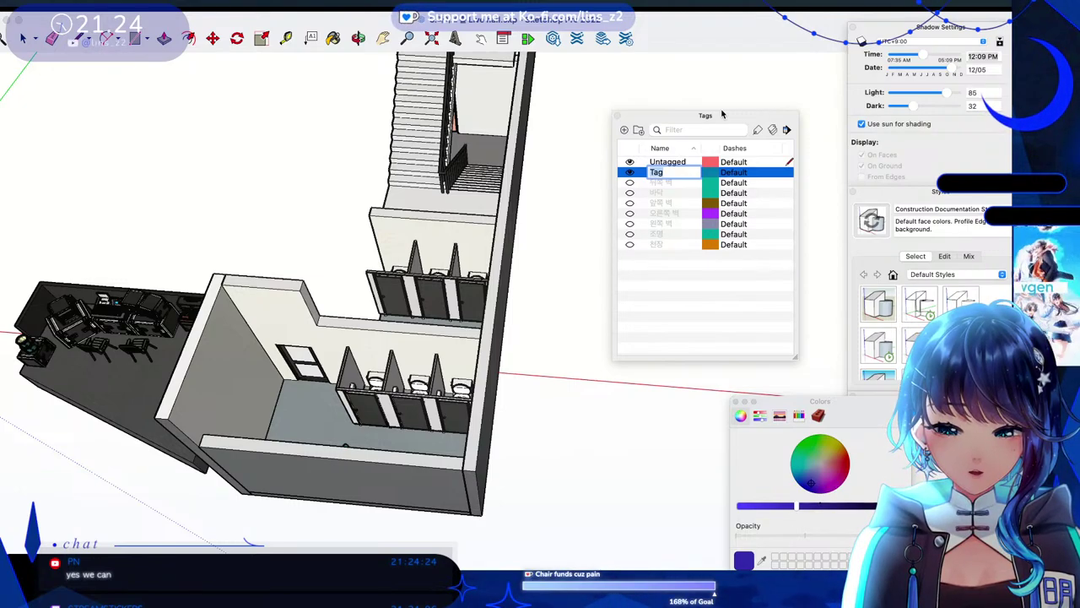
text(BATH)
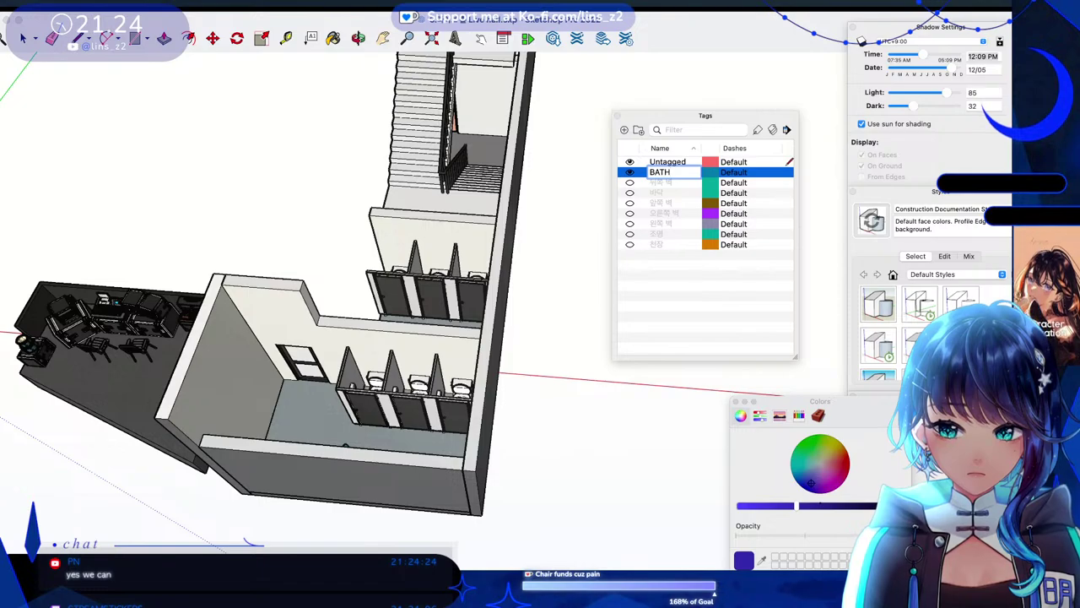
text(bathrooms)
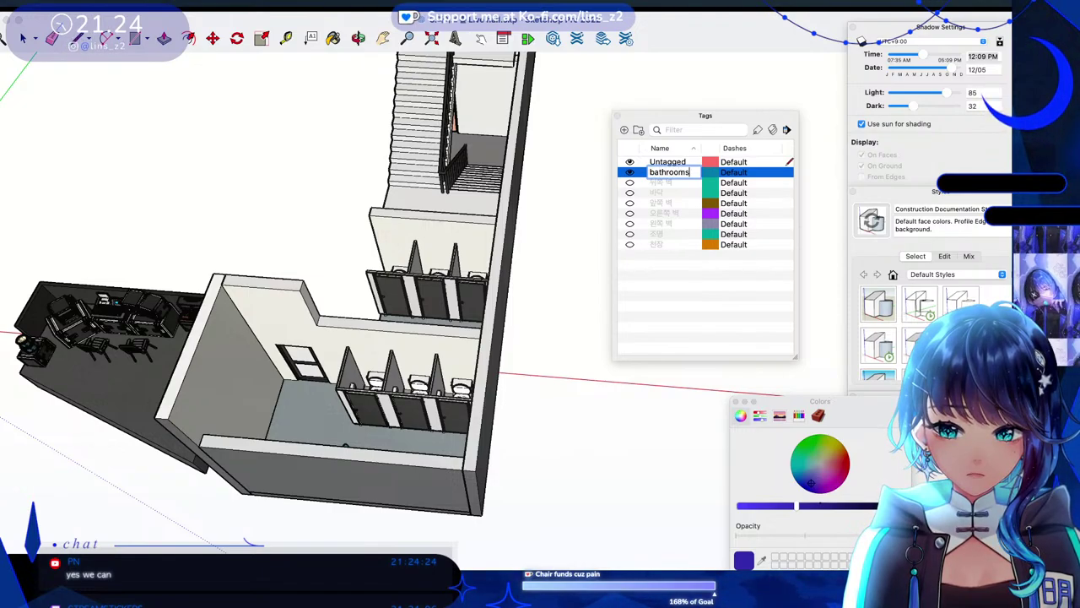
key(Return)
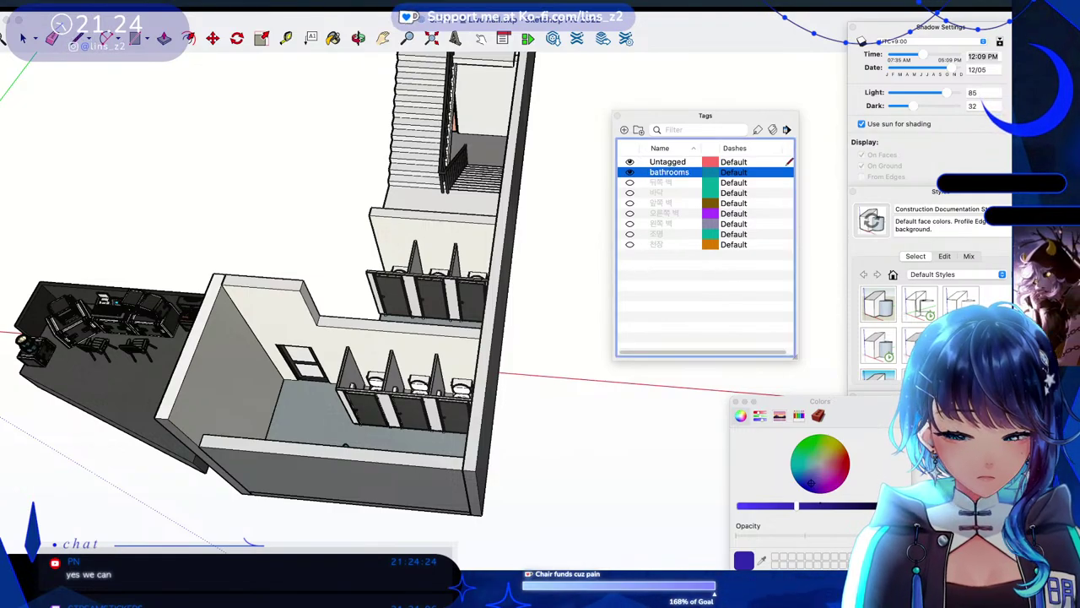
Change the bathrooms tag's color to a muted grayish blue and display the model colored by tag.
click(718, 172)
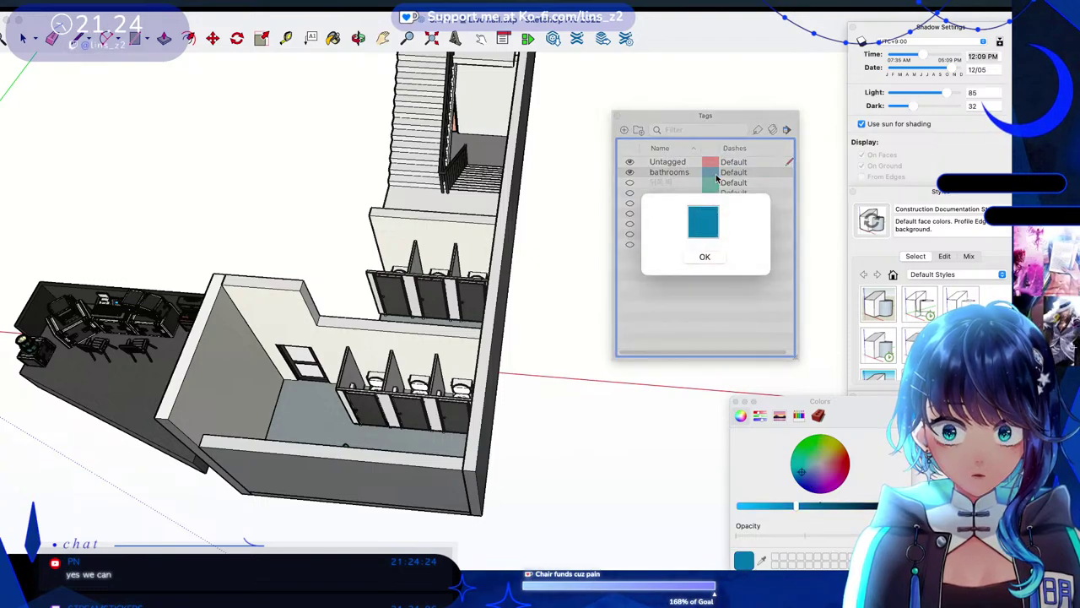
click(807, 472)
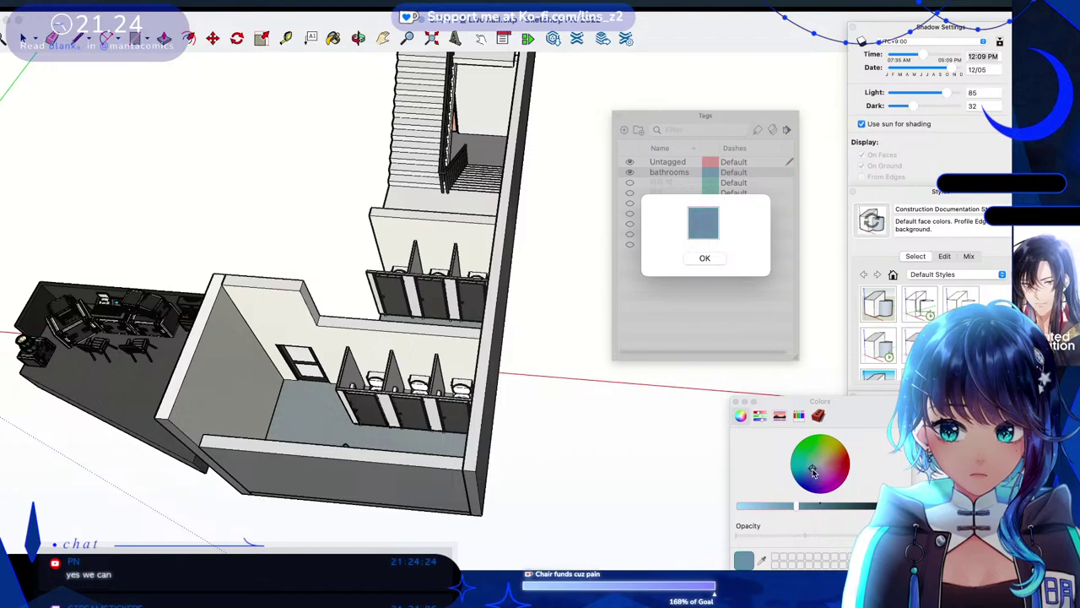
click(812, 468)
click(705, 259)
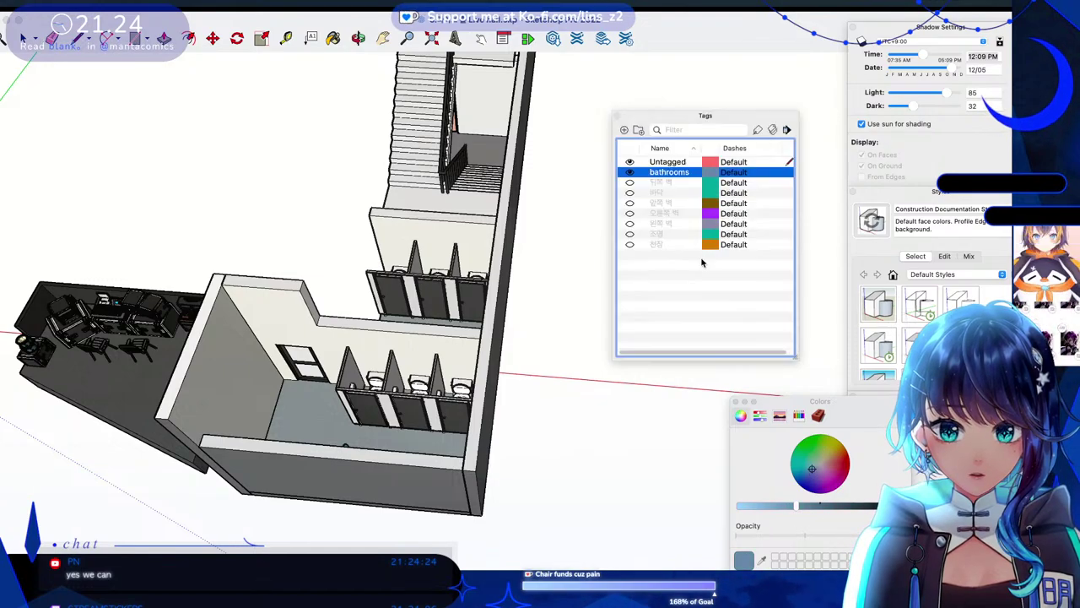
click(771, 131)
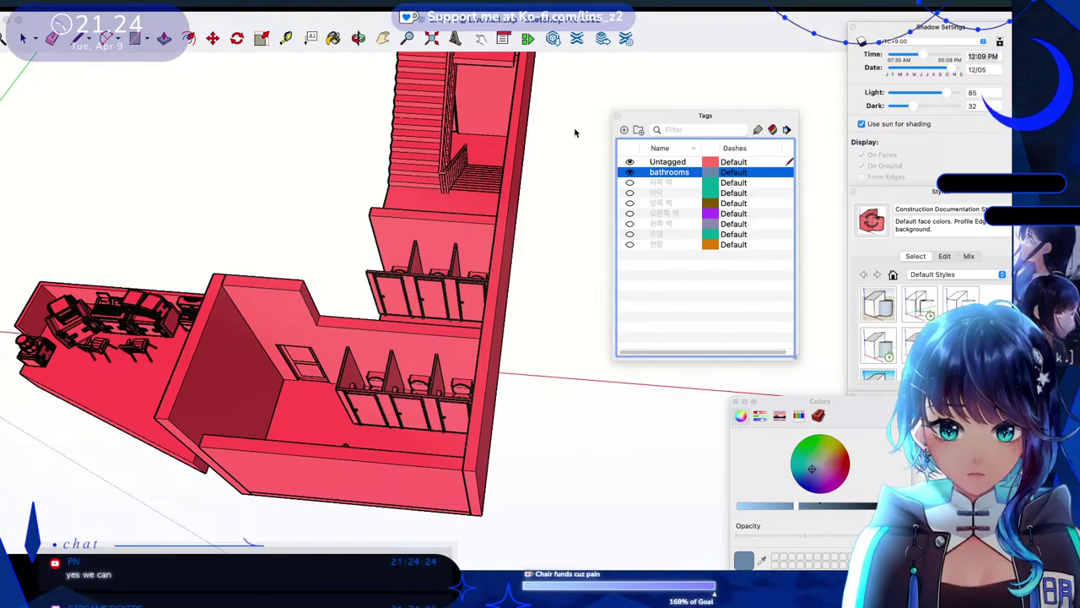
Assign the front restroom's floor, middle toilet, windowed wall, end wall and stall framing to the bathrooms tag, and hide that tag.
click(413, 442)
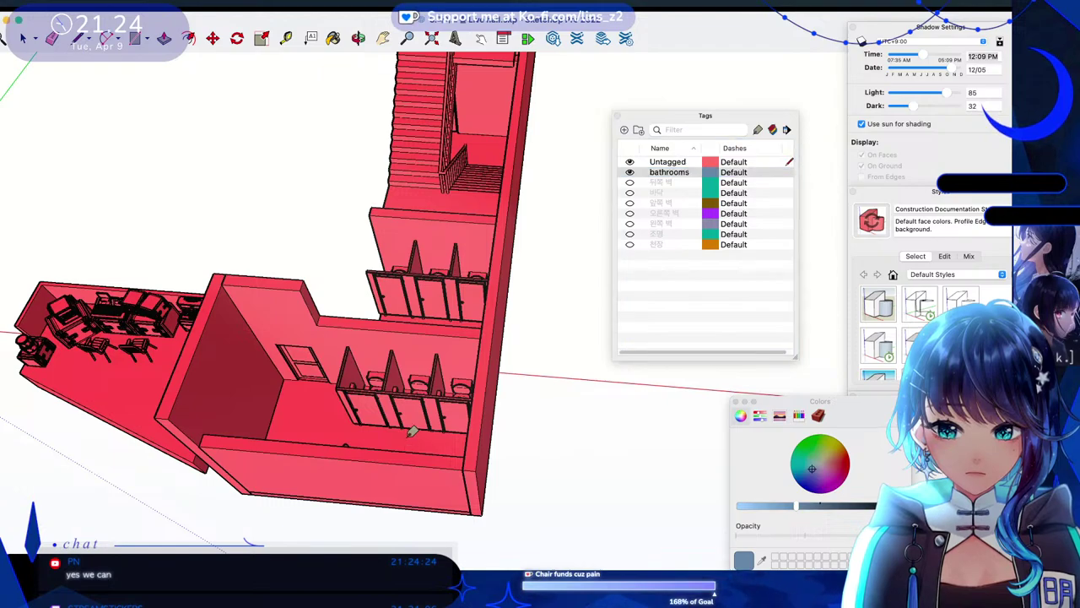
click(430, 372)
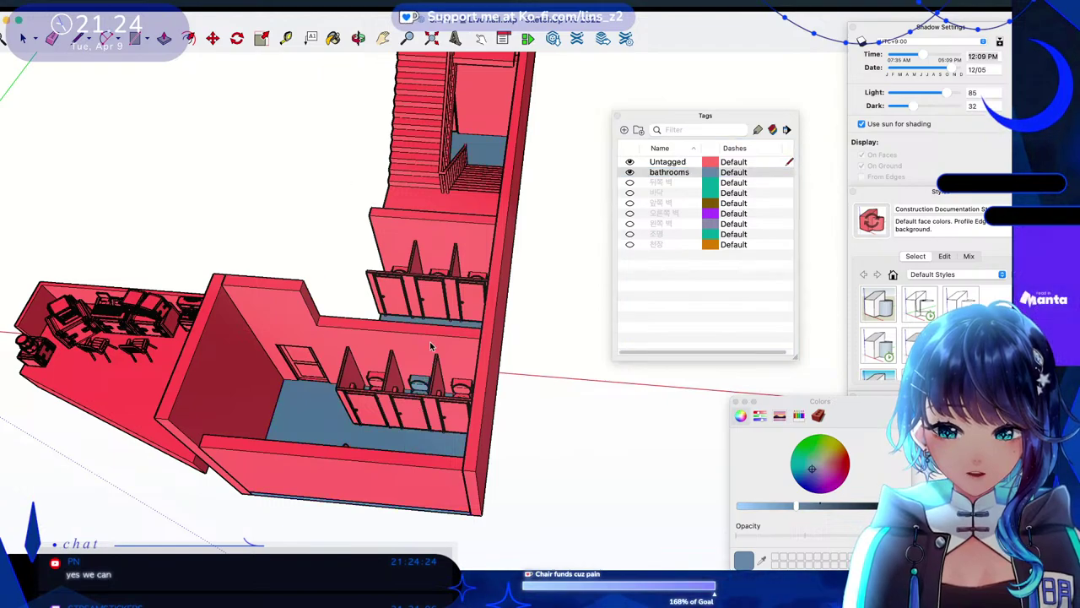
click(335, 372)
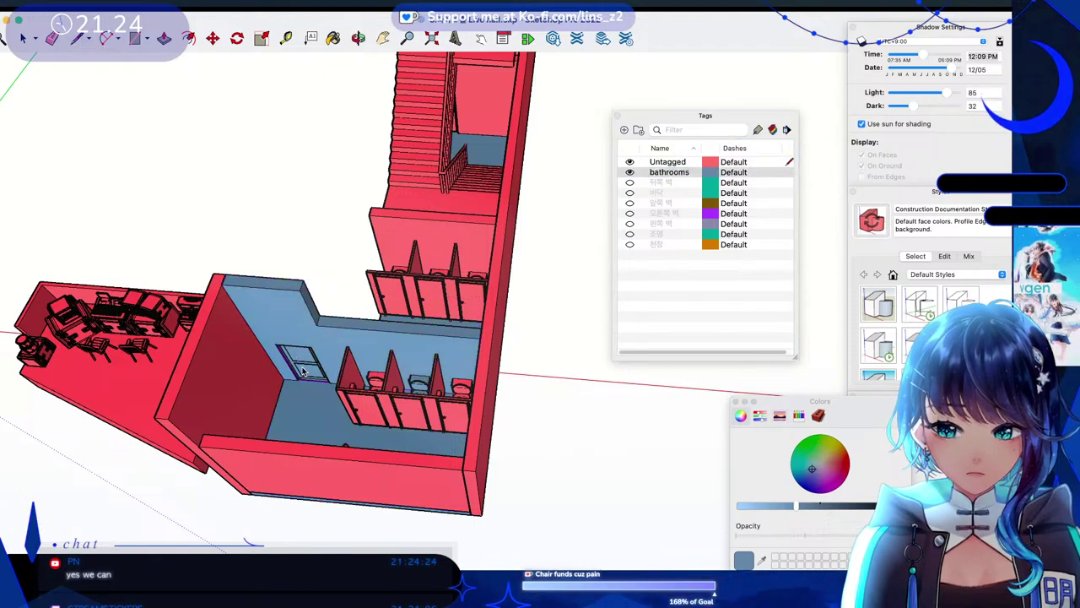
click(198, 381)
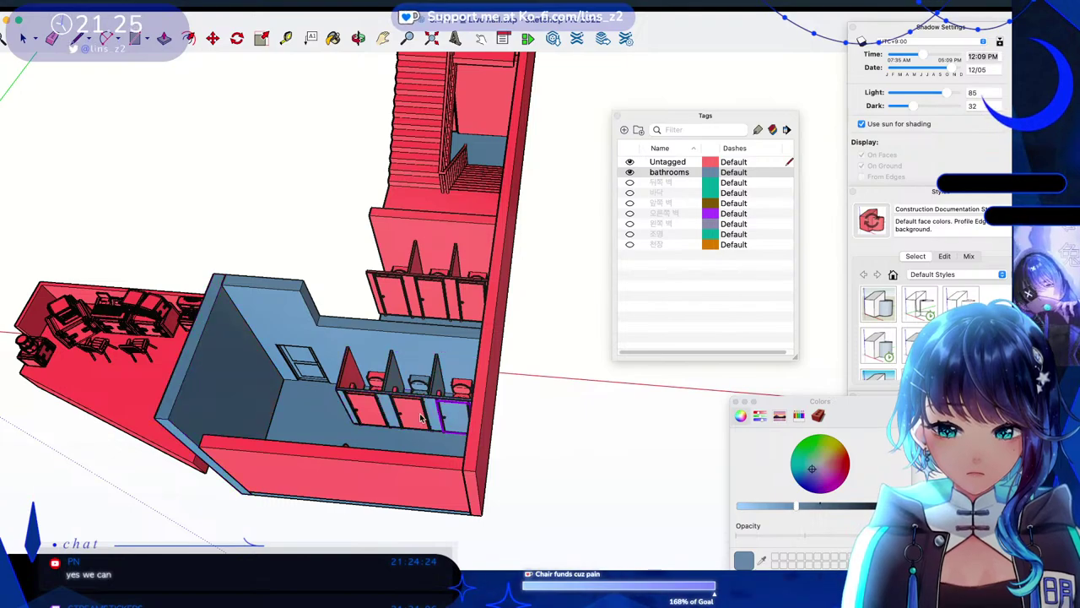
click(631, 173)
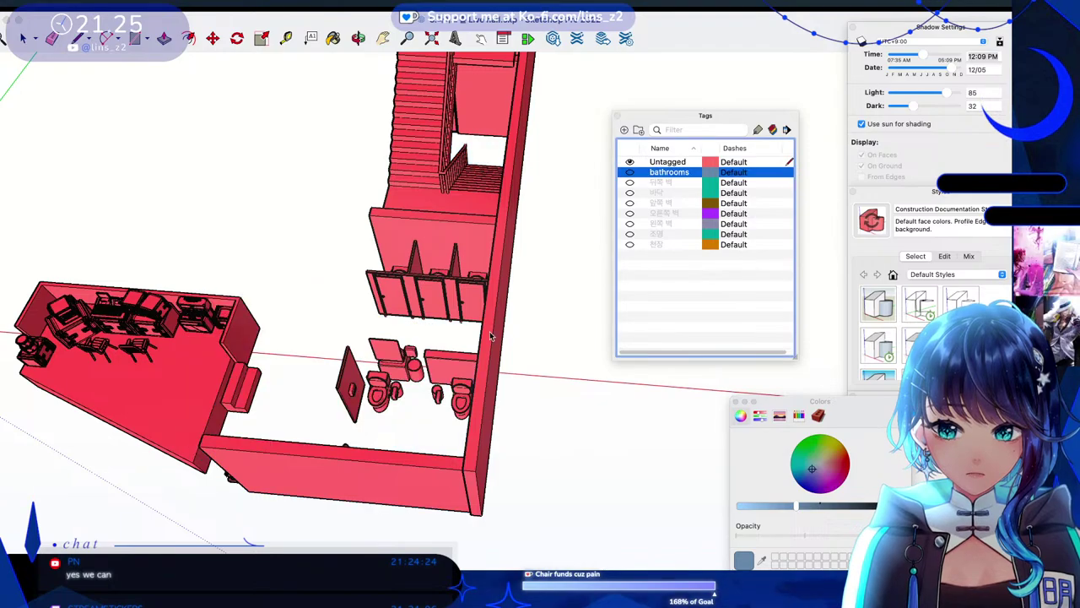
Assign the bathrooms tag to the front bathroom's outer wall, partition panels, toilets and the loose fixtures beside them.
click(491, 336)
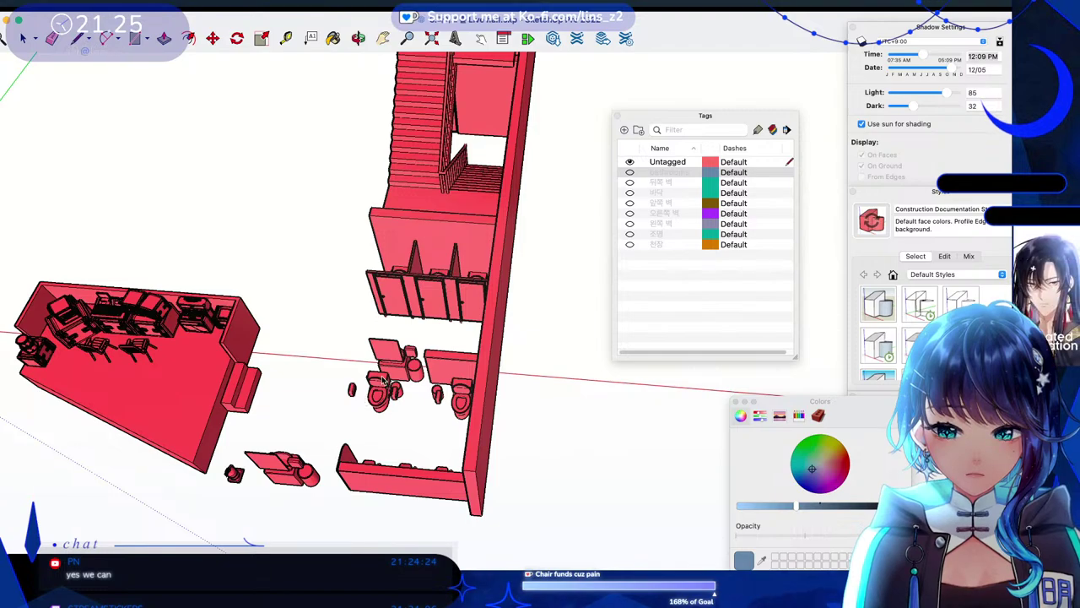
key(Delete)
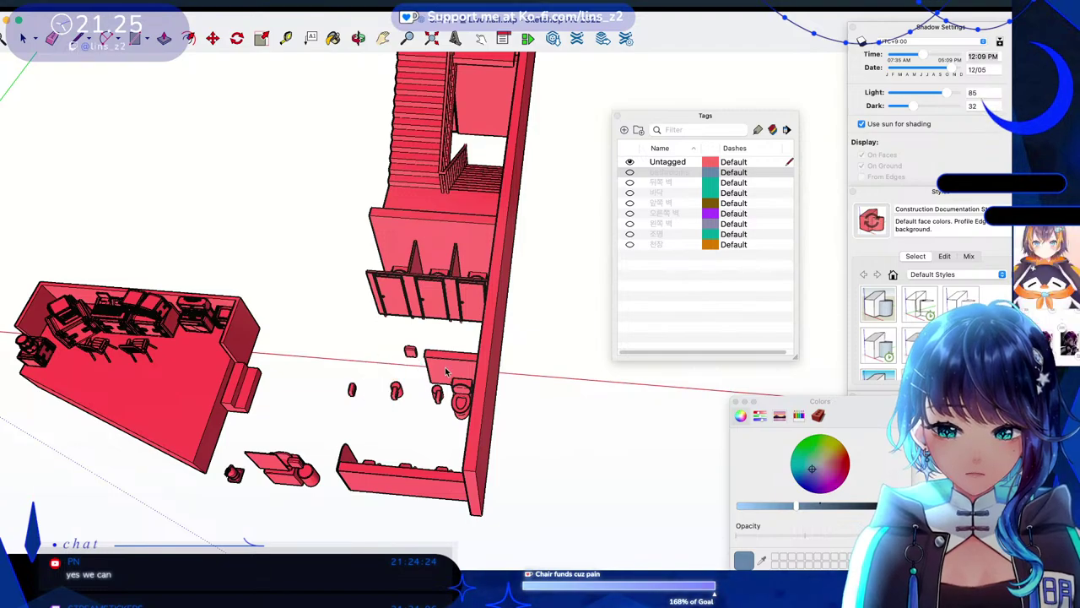
click(447, 371)
key(Delete)
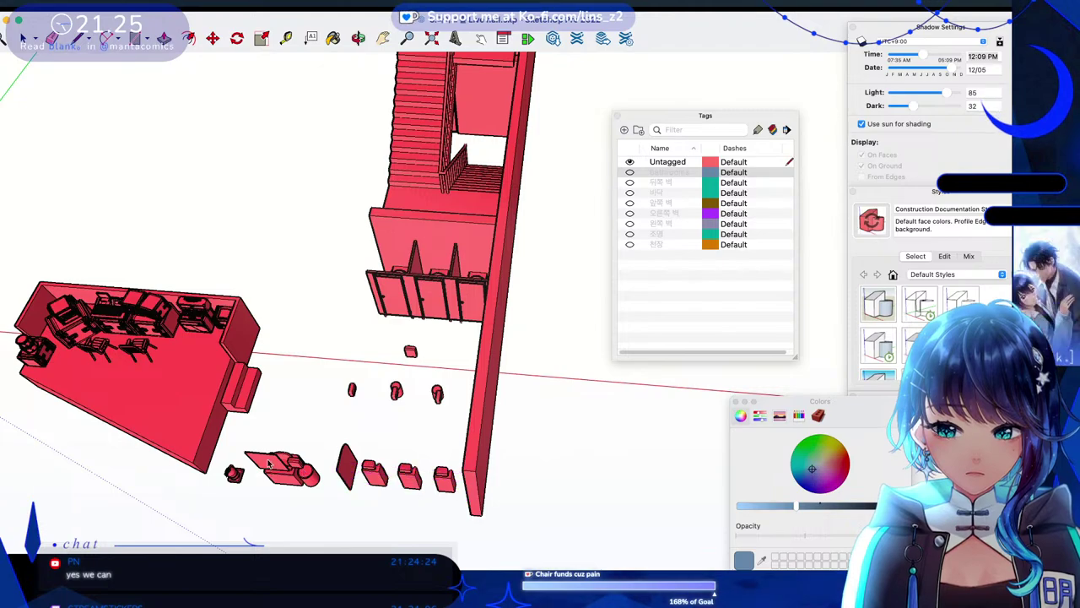
click(268, 462)
key(Delete)
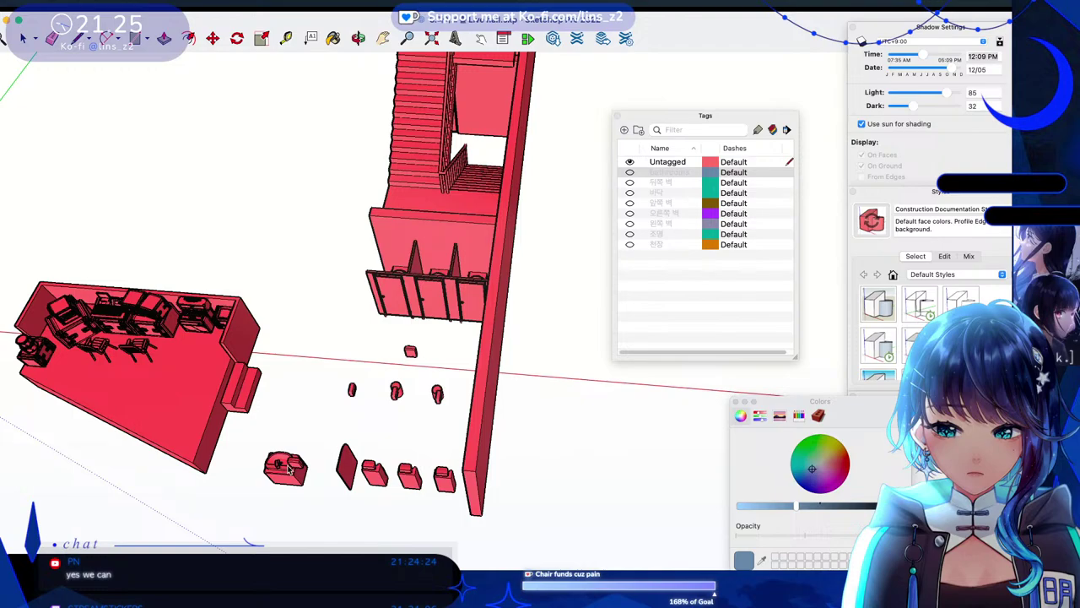
click(288, 469)
key(Delete)
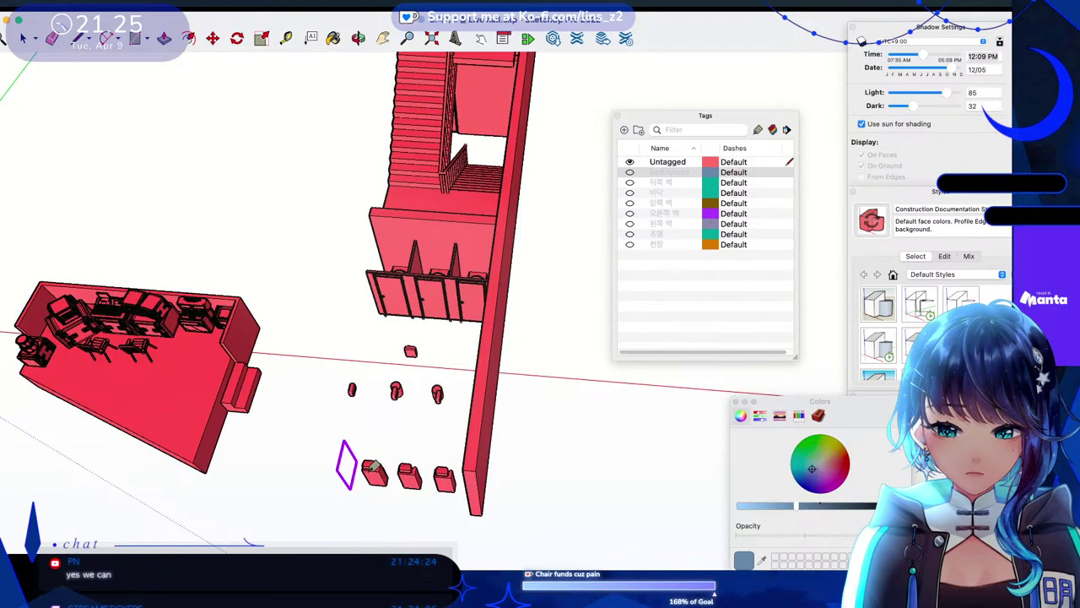
Assign the bathrooms tag to the three boxy fixtures in the front bathroom and to the long side wall.
click(374, 473)
key(Delete)
click(408, 477)
key(Delete)
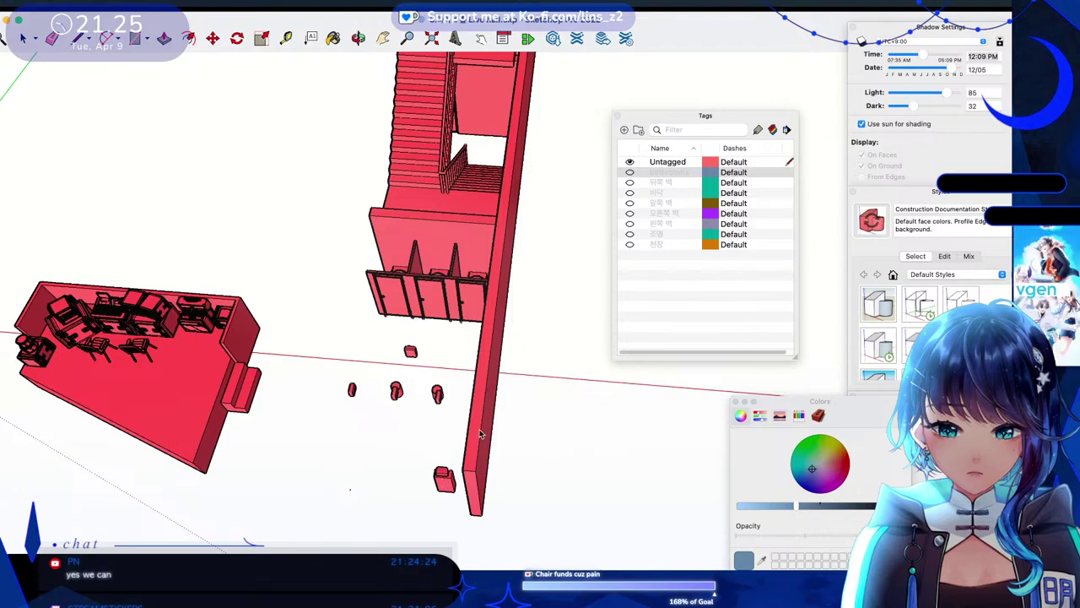
click(444, 480)
key(Delete)
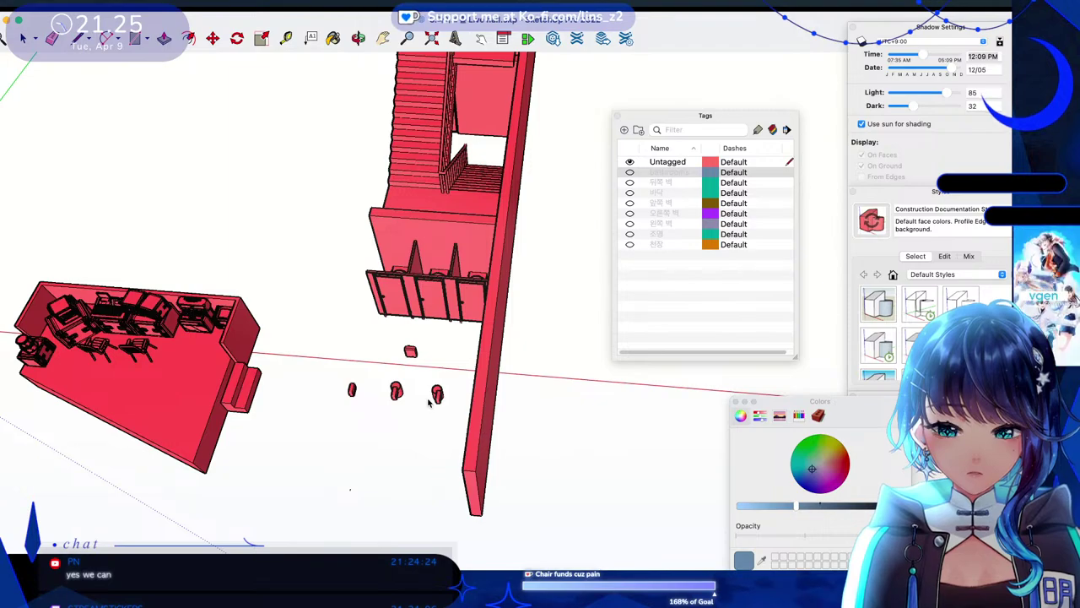
click(472, 445)
key(Delete)
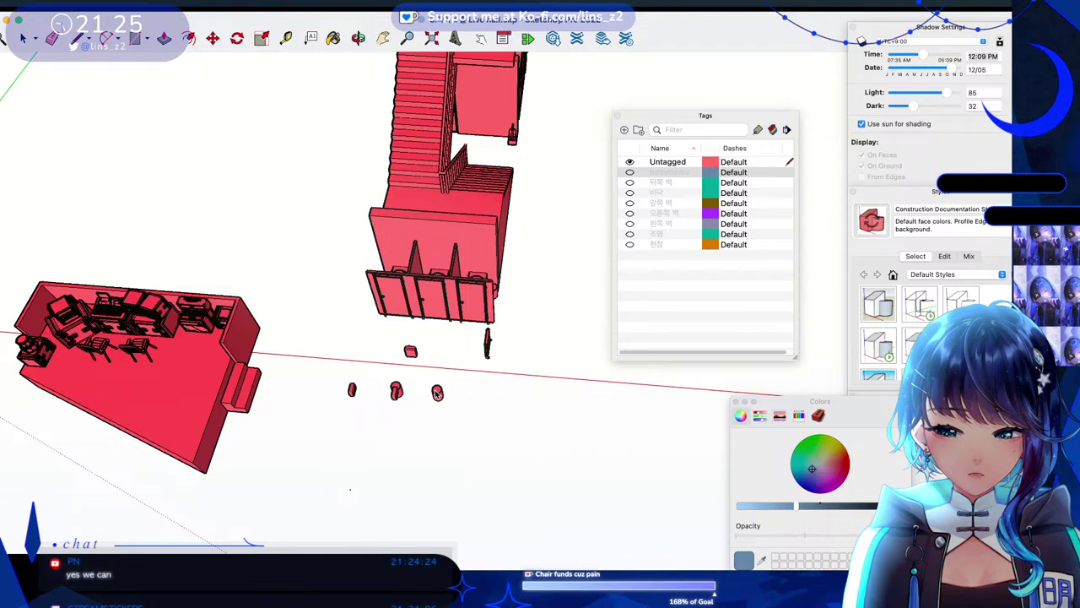
Assign the bathrooms tag to the small leftover fixtures standing in front of the second bathroom's stalls.
click(438, 394)
key(Delete)
click(396, 389)
key(Delete)
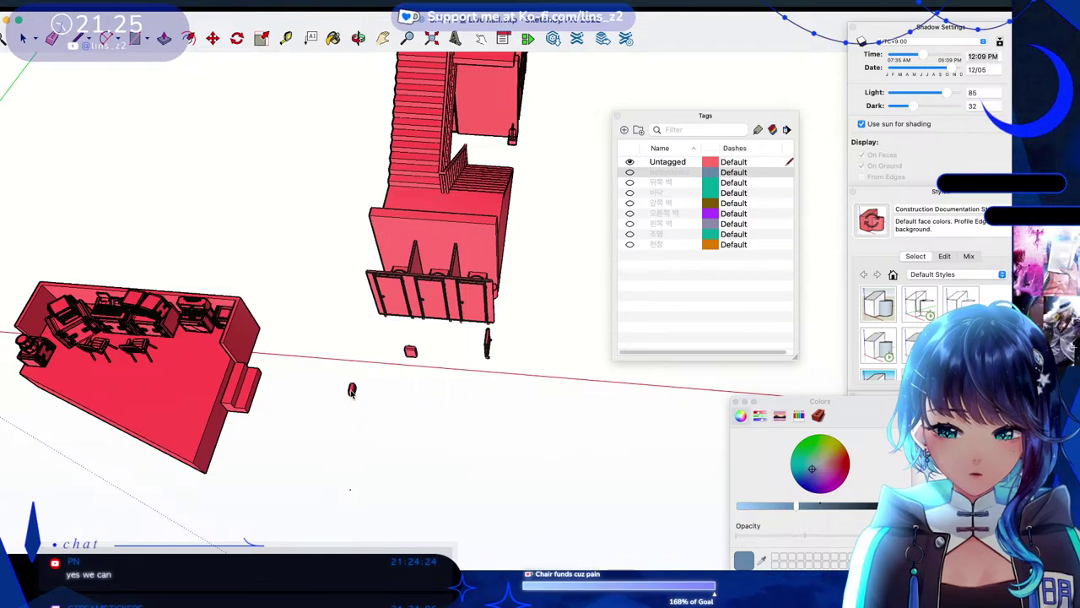
click(352, 391)
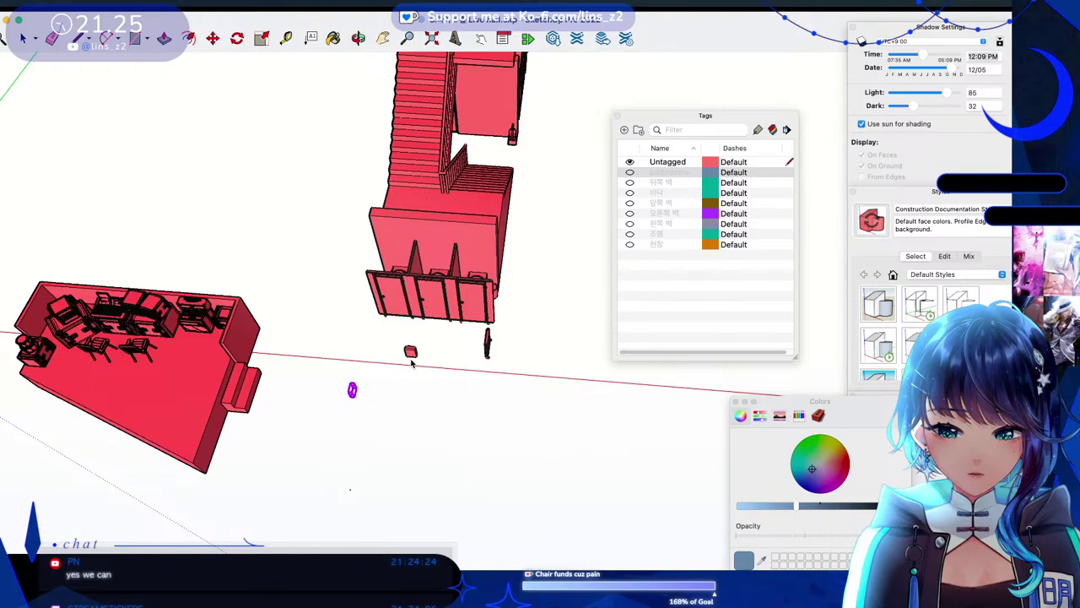
shift+click(411, 352)
key(Delete)
click(487, 342)
key(Delete)
Assign the bathrooms tag to the second bathroom's stall doors, partitions, back wall, toilets and small fixtures.
click(475, 295)
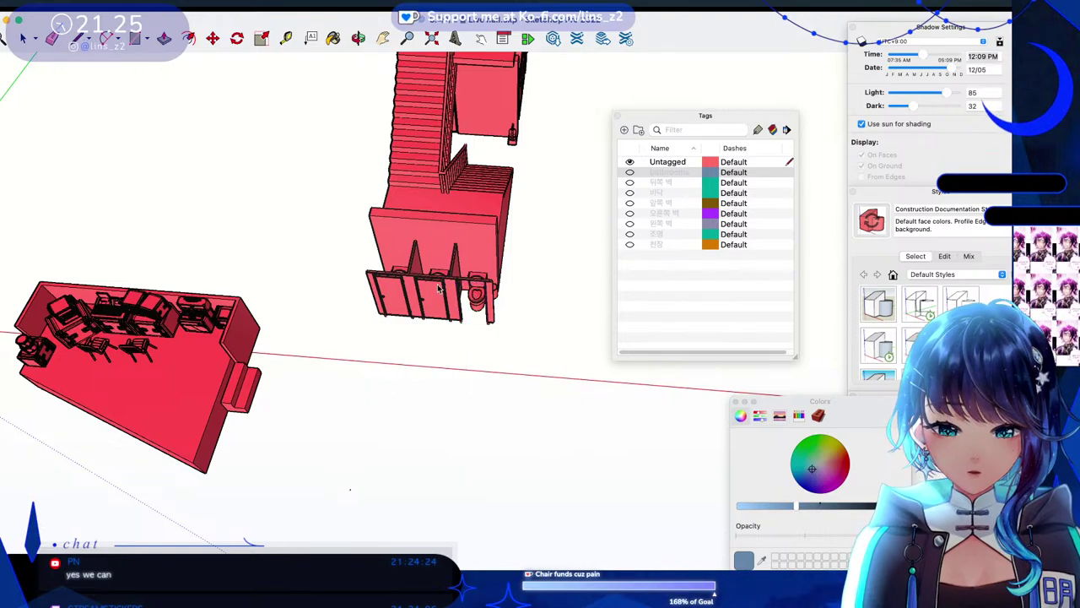
click(438, 289)
key(Delete)
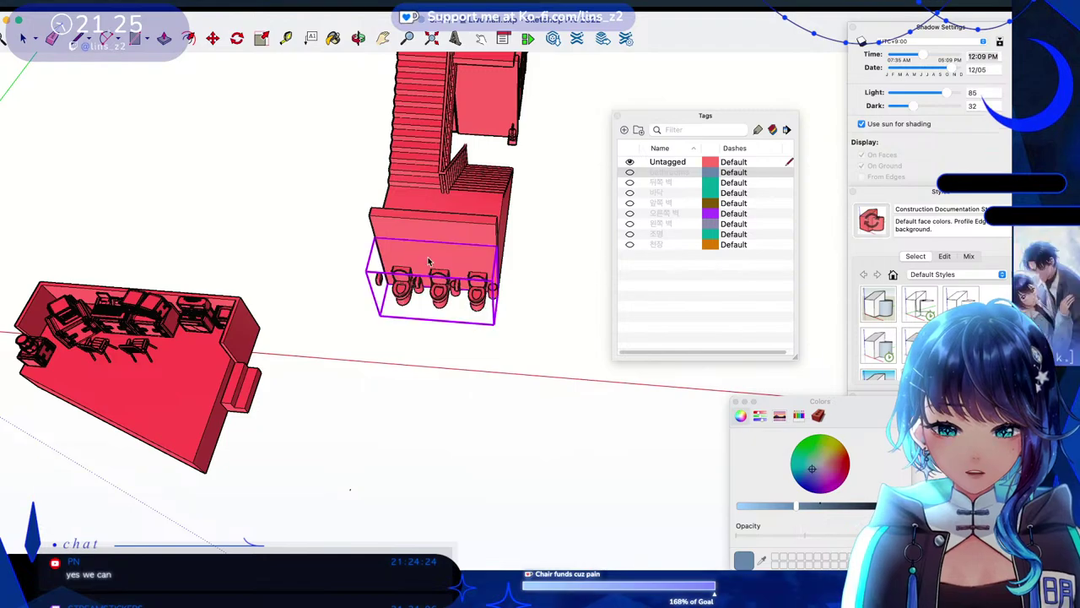
key(b)
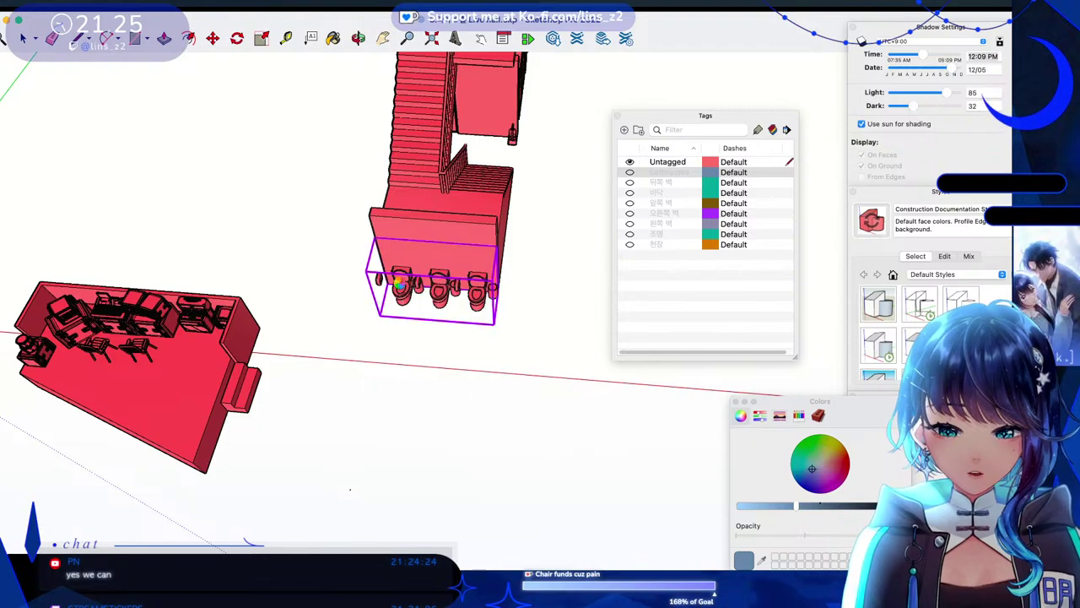
key(Delete)
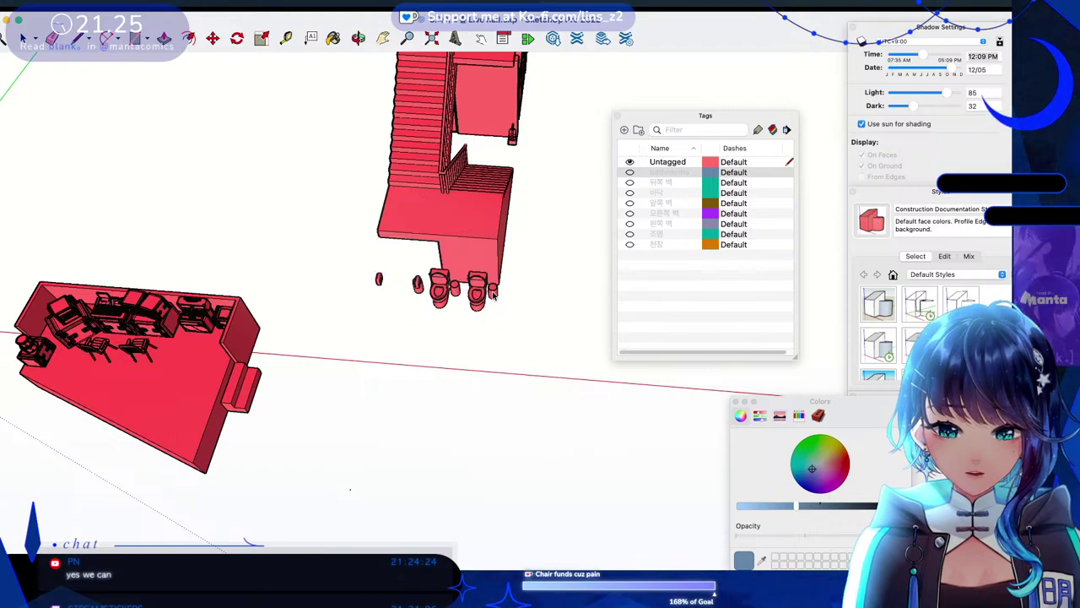
click(476, 291)
click(453, 288)
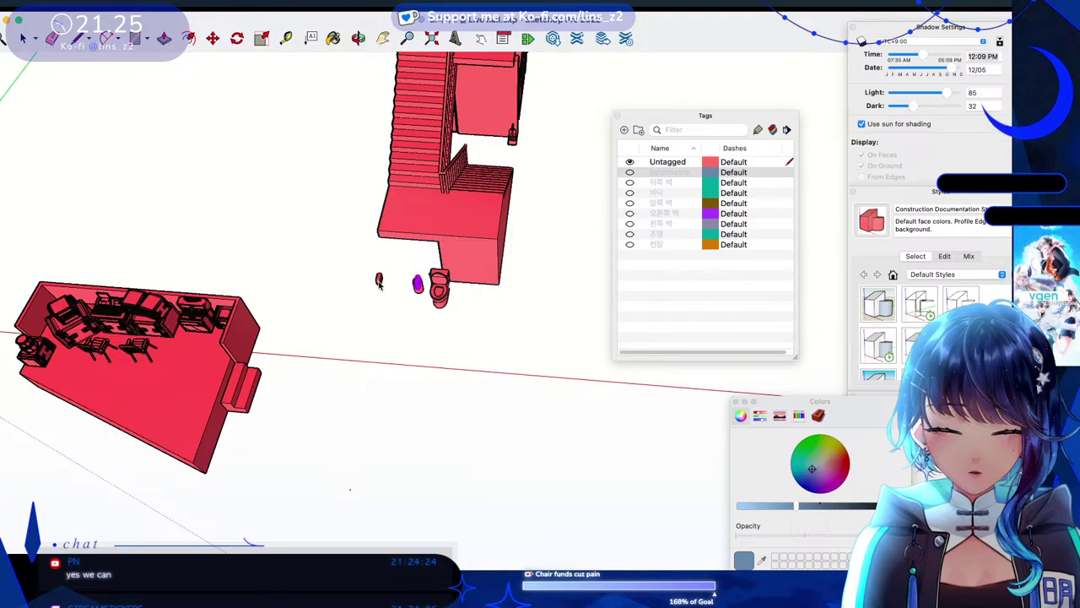
click(418, 285)
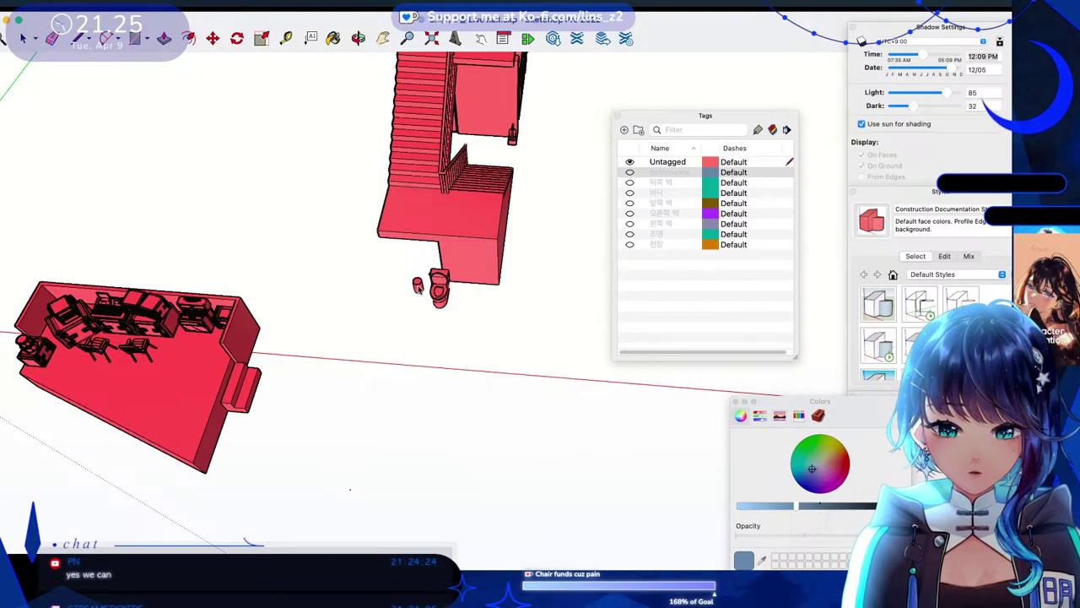
Show the bathrooms tag to check which objects it contains, and hide it again.
click(631, 173)
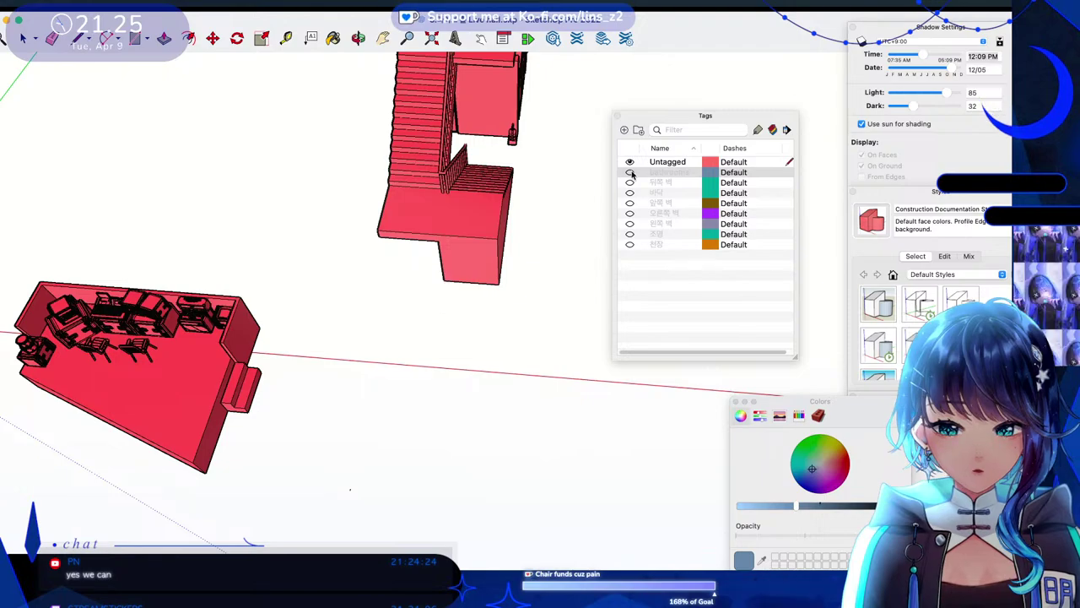
click(630, 173)
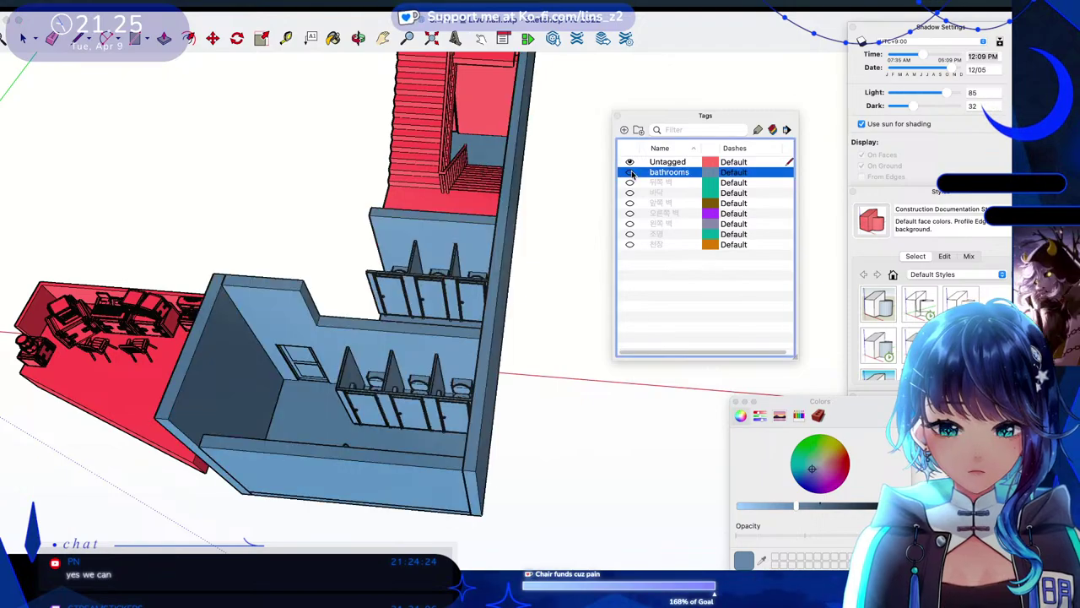
click(630, 172)
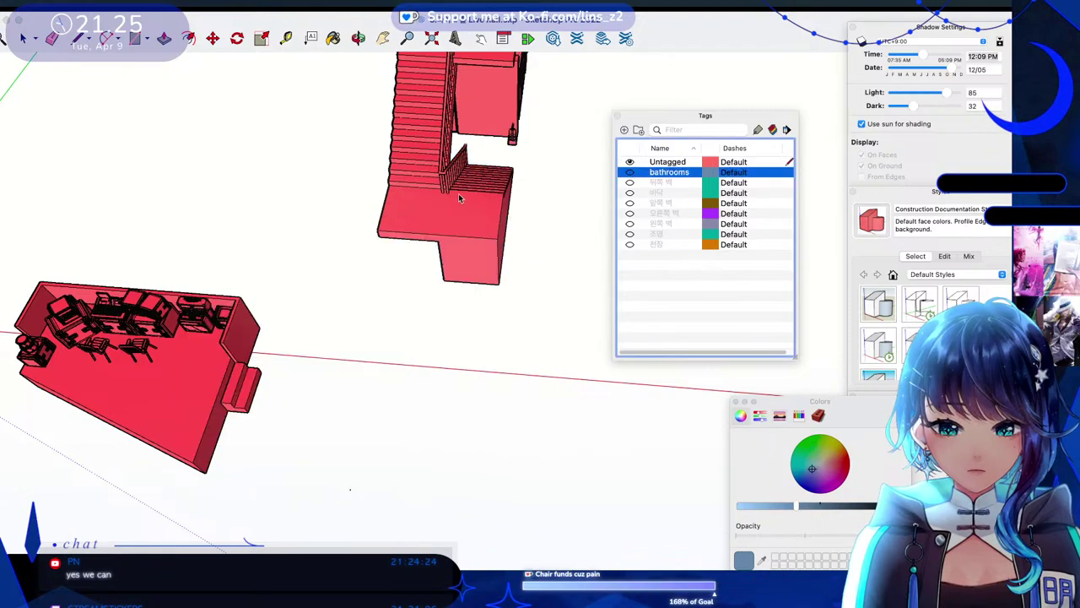
Create a new tag named stairs.
click(624, 130)
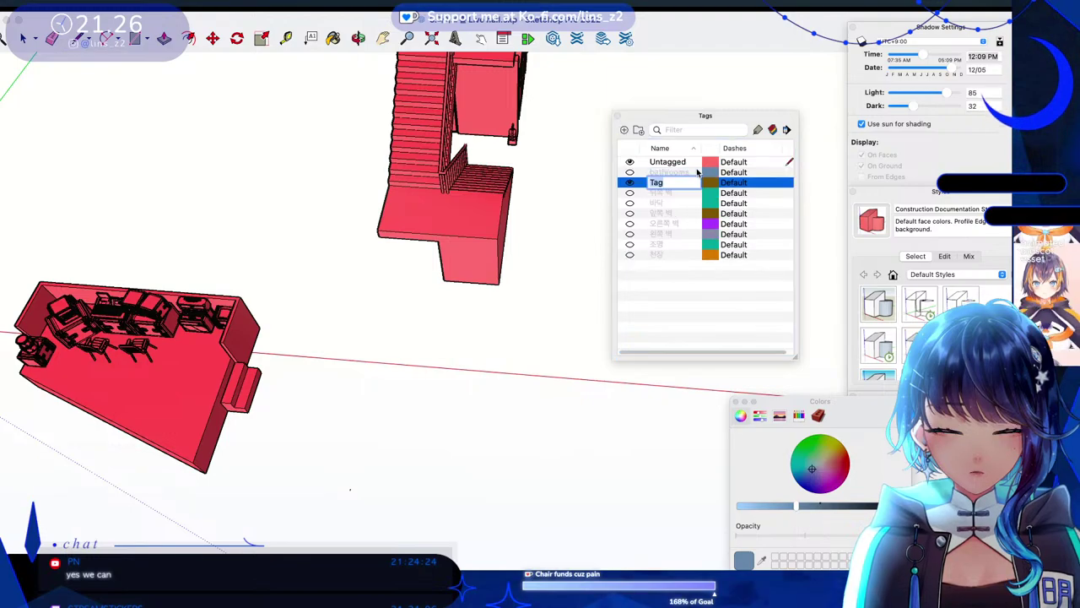
text(stairs)
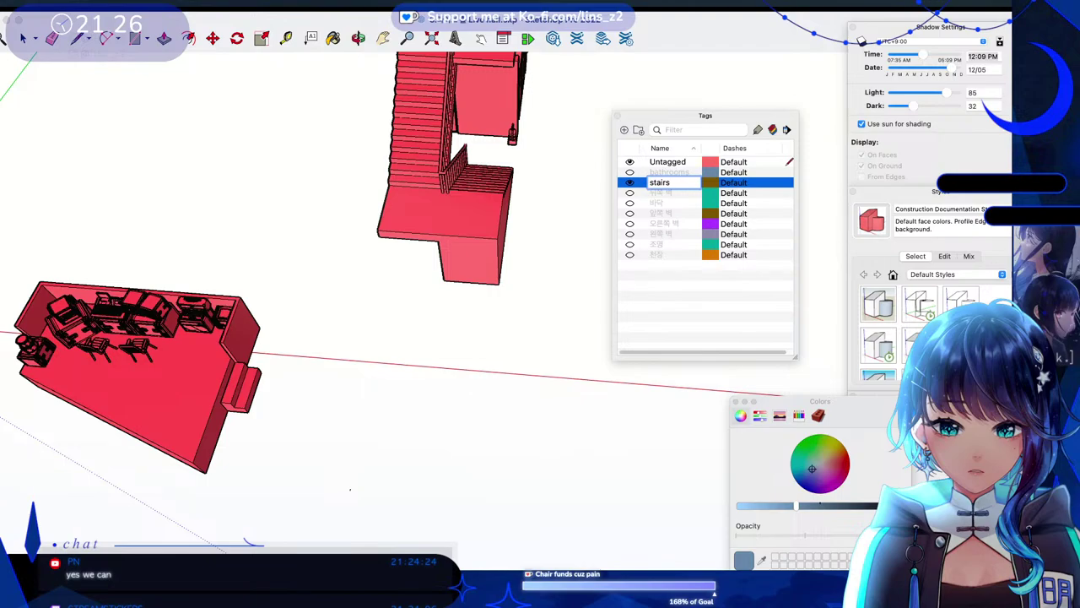
key(Return)
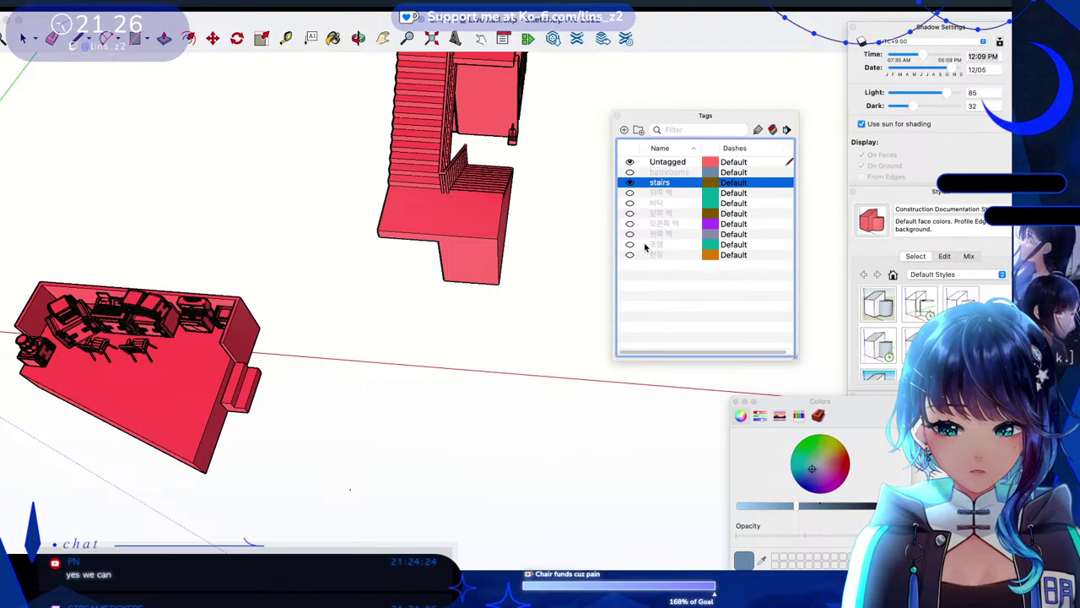
Change the stairs tag's colour to a light yellow-green.
click(713, 184)
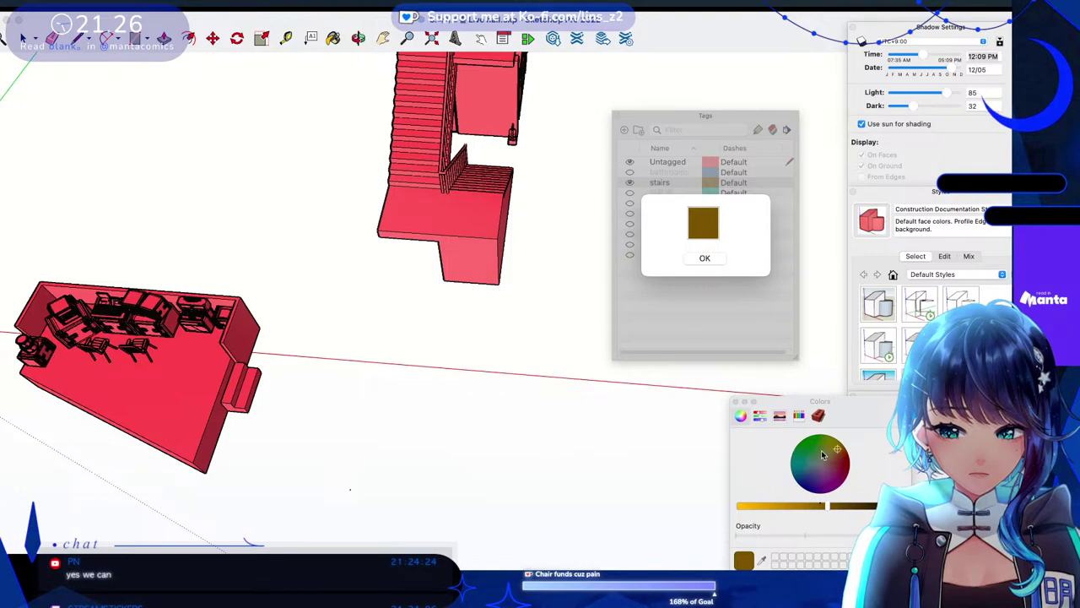
click(828, 461)
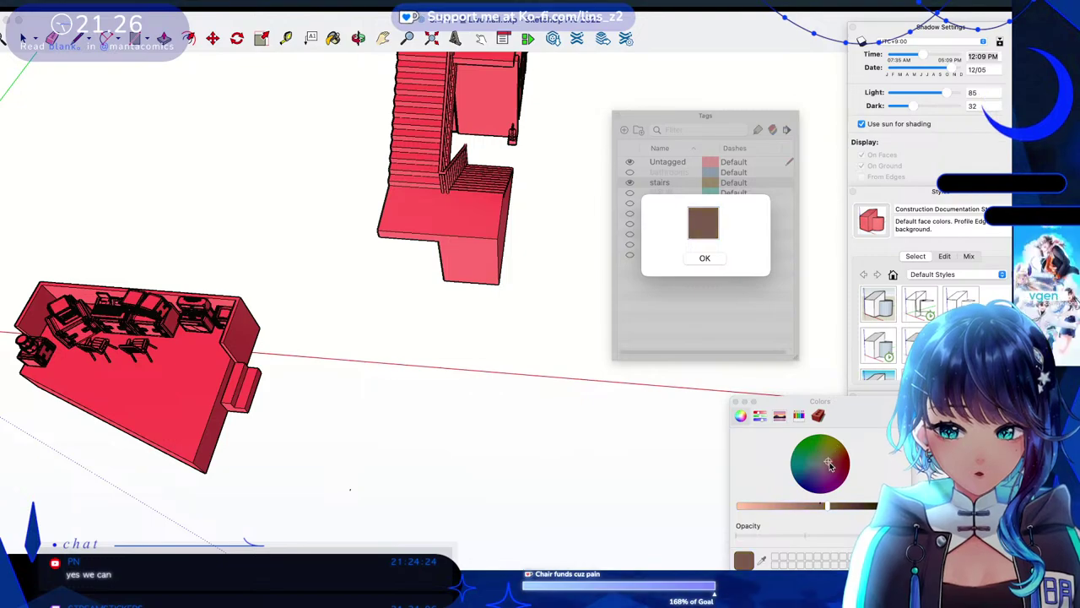
drag(828, 464, 825, 463)
click(824, 457)
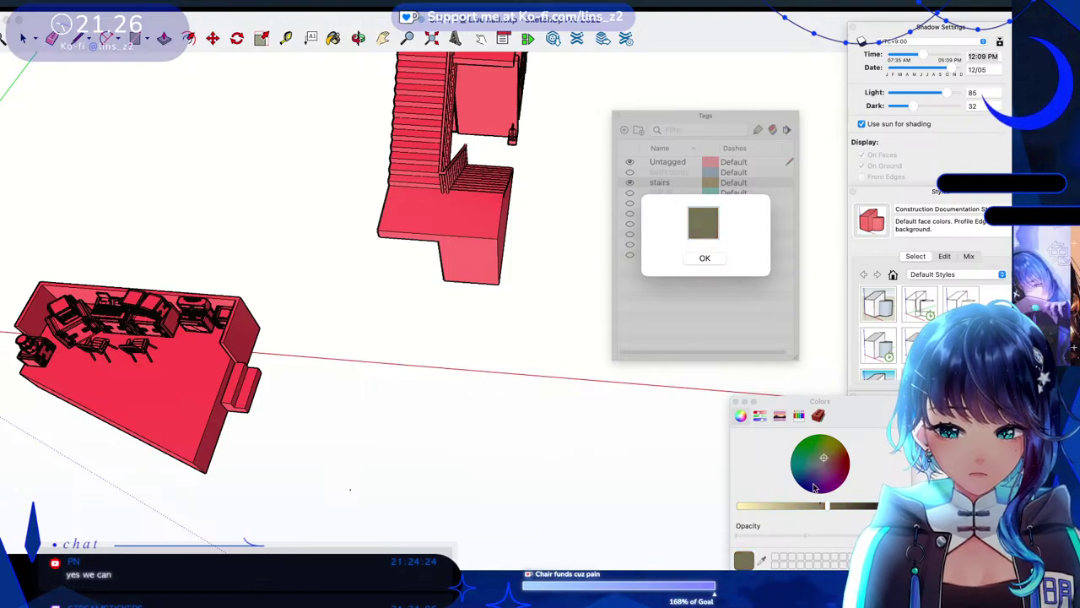
drag(820, 505, 771, 505)
click(704, 258)
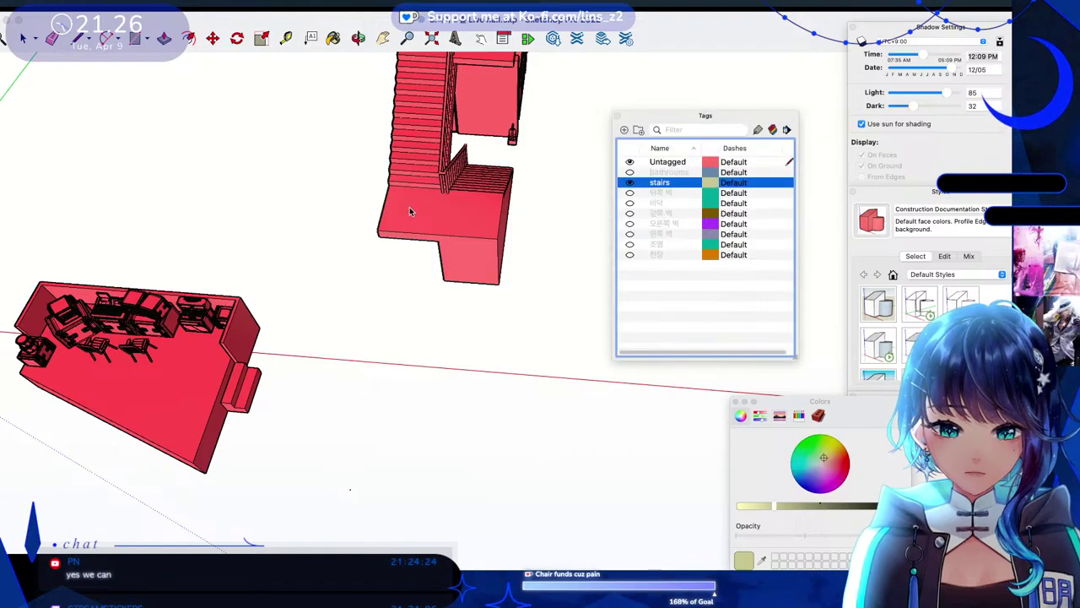
Assign the stairs tag to the staircase, landing and railings, and hide that tag in the model.
click(428, 186)
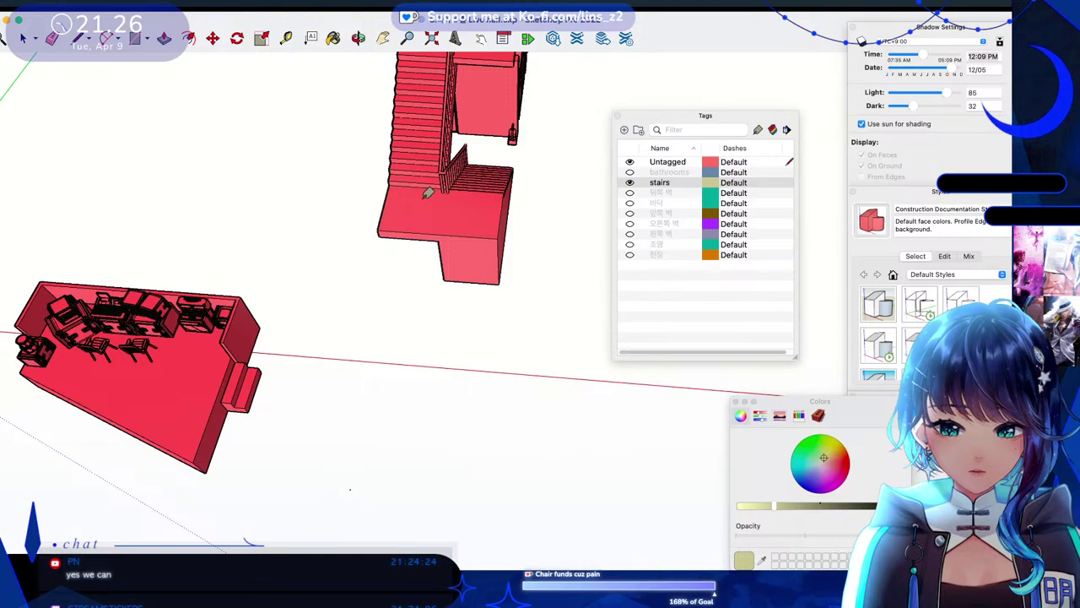
click(413, 145)
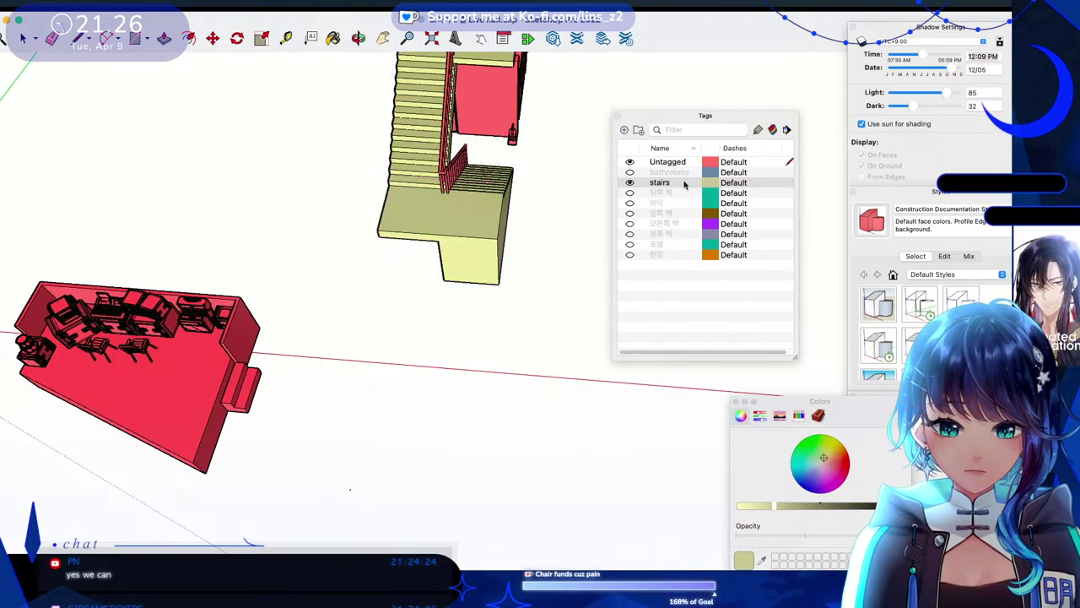
click(628, 183)
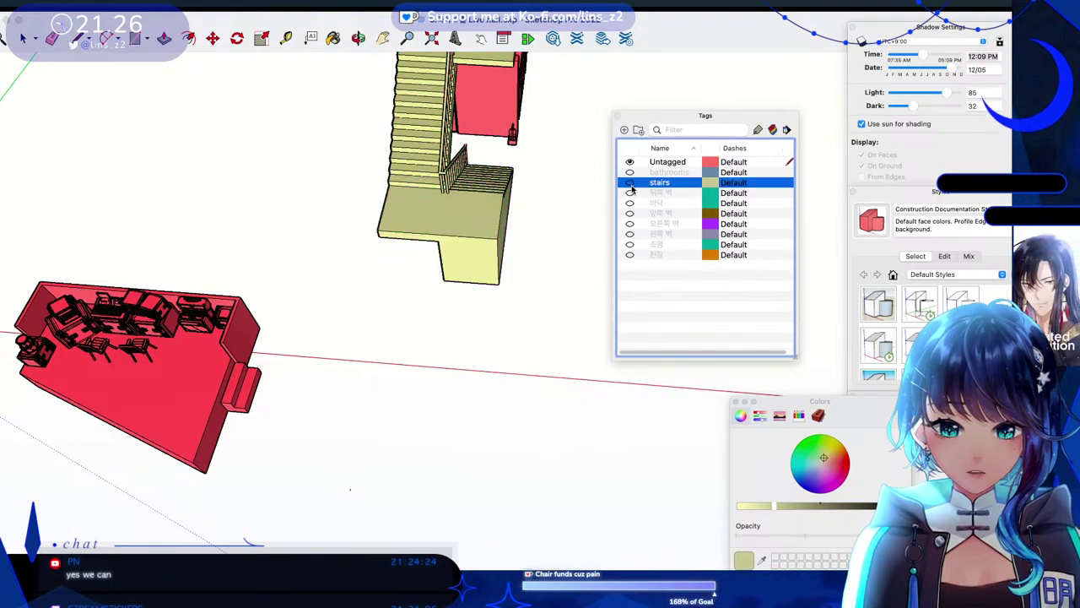
click(630, 183)
Create a new tag named prep room.
scroll(469, 340, down, 4)
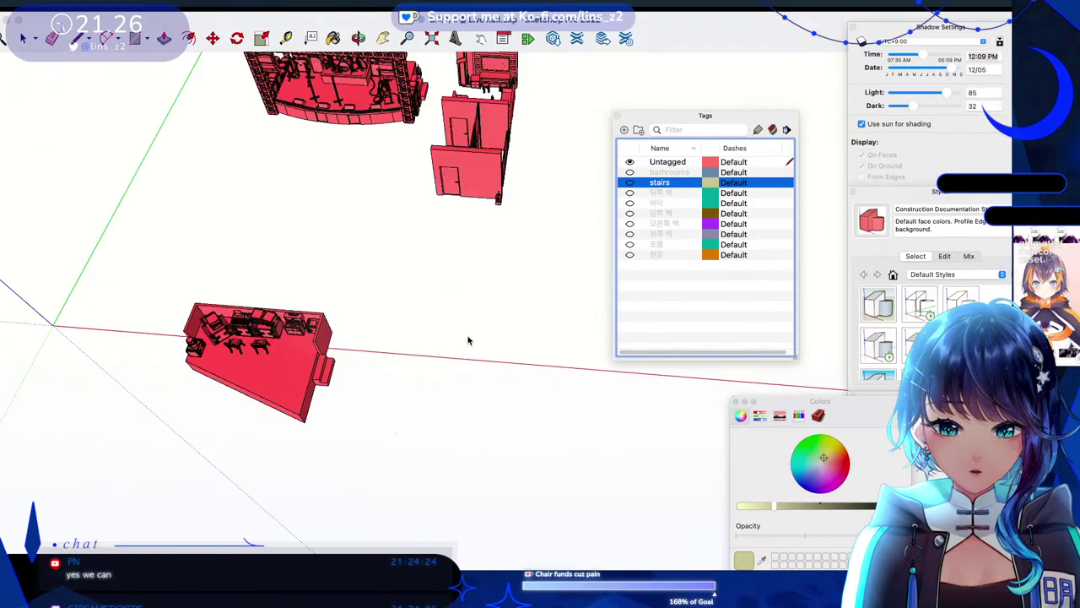
drag(468, 340, 492, 87)
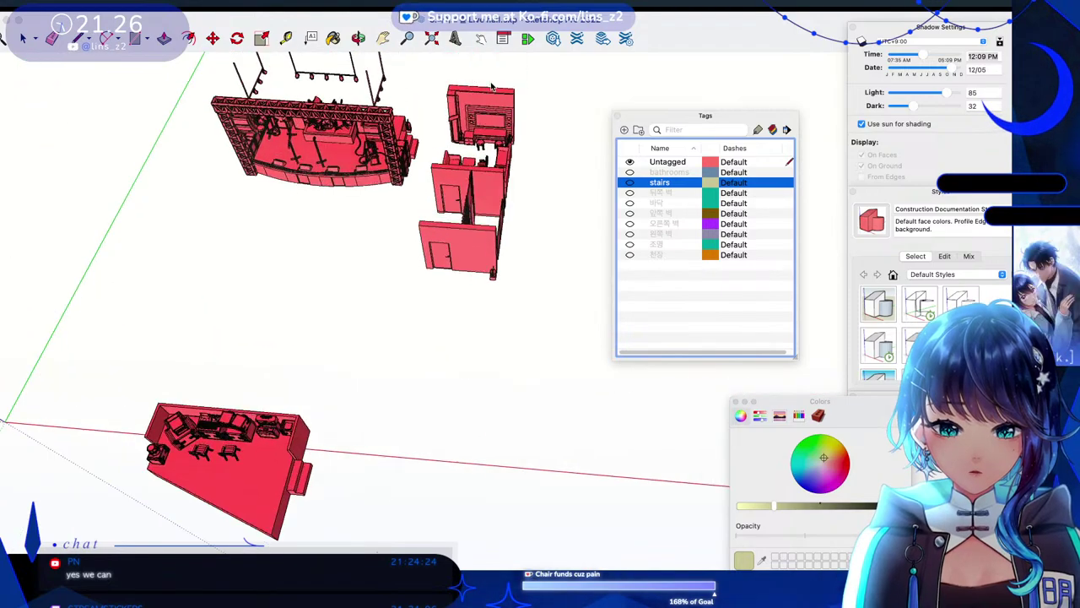
scroll(492, 87, up, 3)
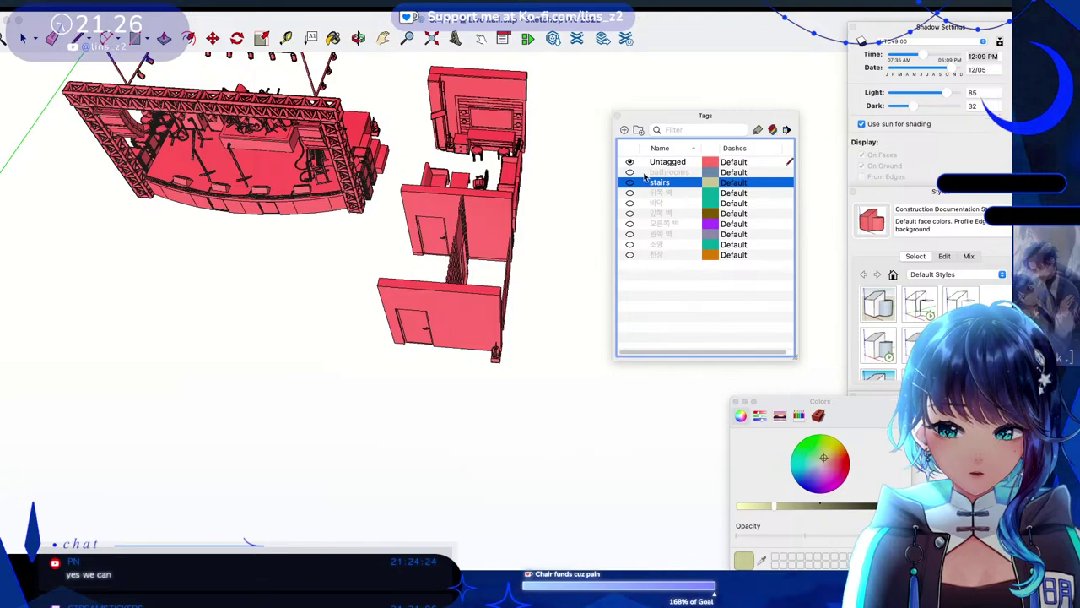
click(625, 130)
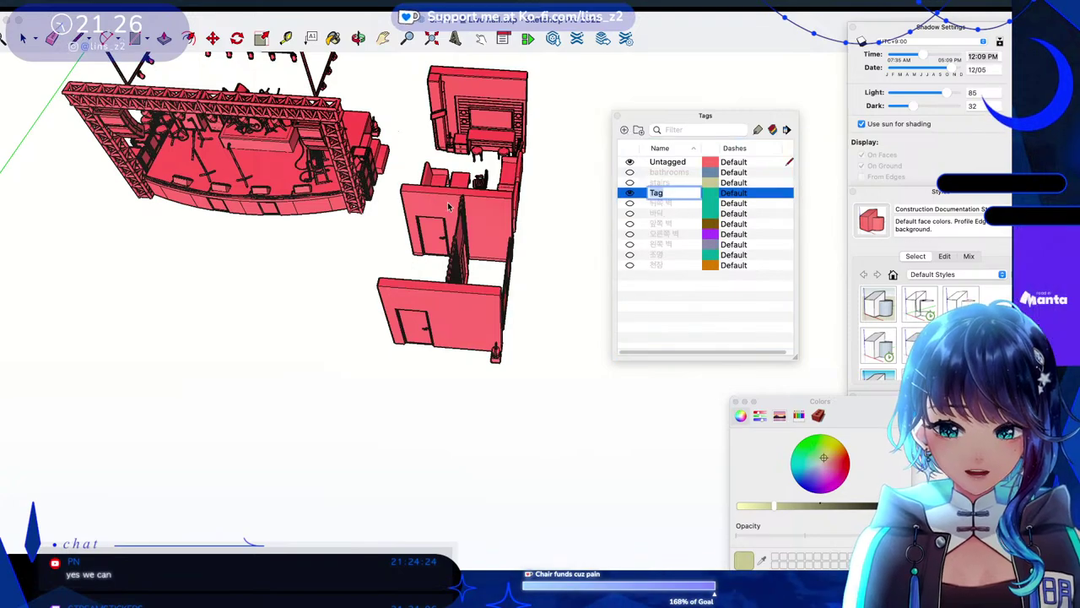
text(prep)
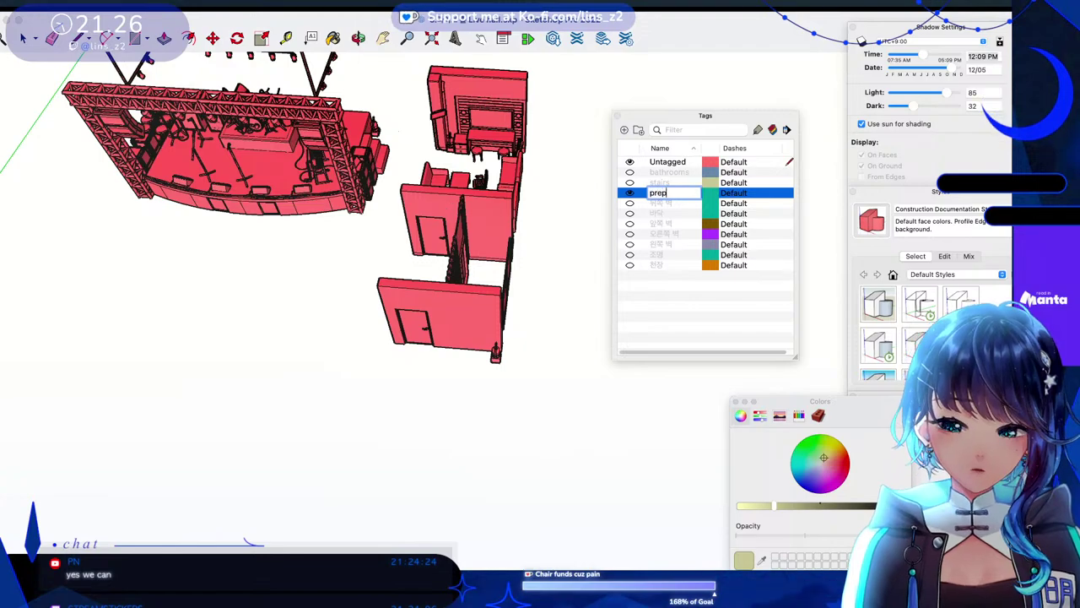
text( room)
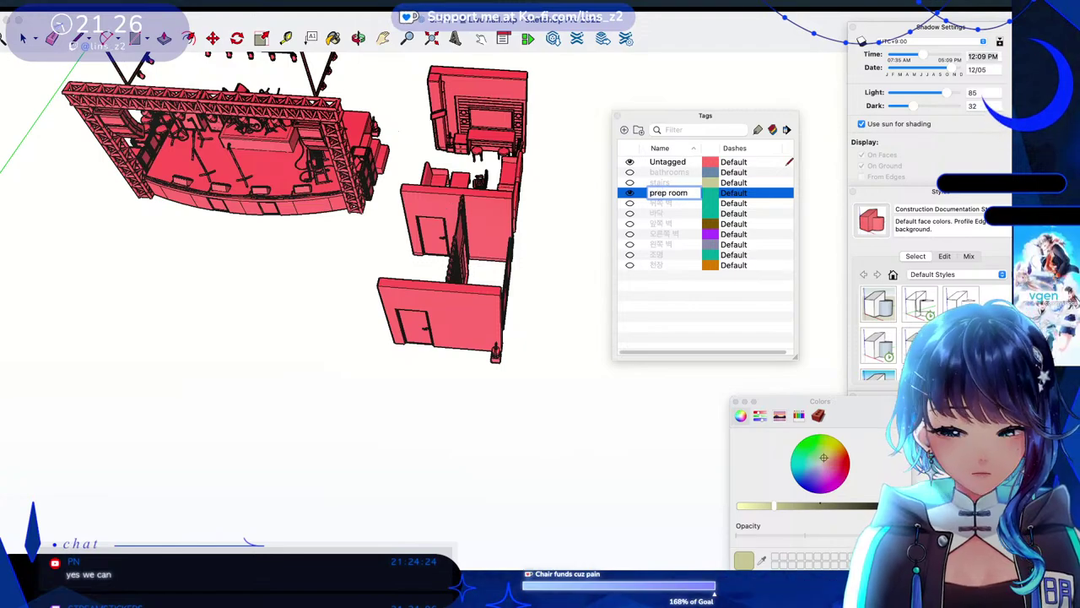
key(Return)
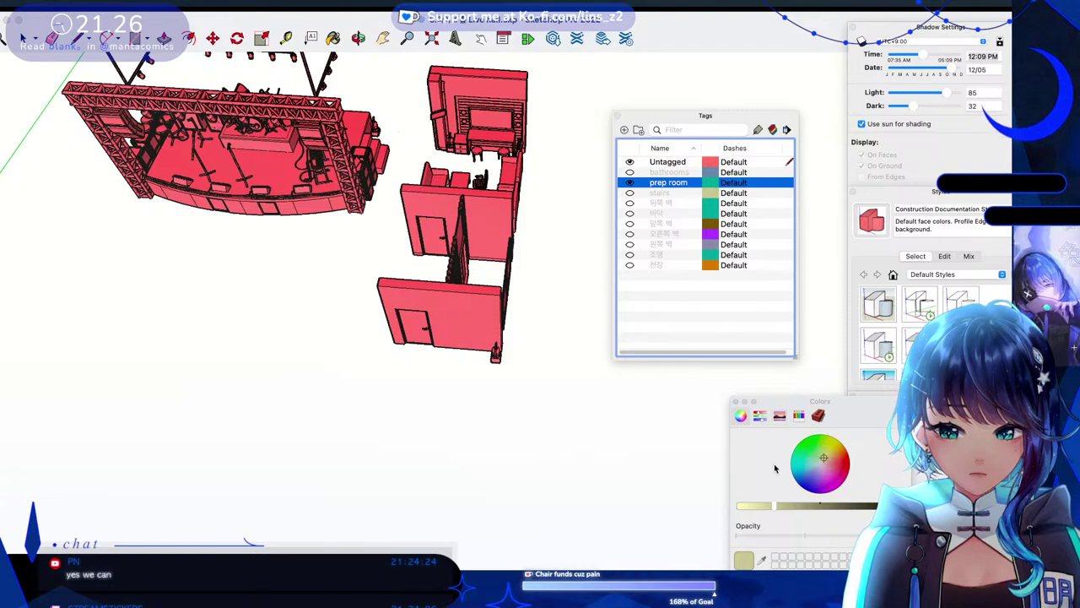
Assign the prep room tag to the front wall surrounding the door of the lowest room.
click(817, 474)
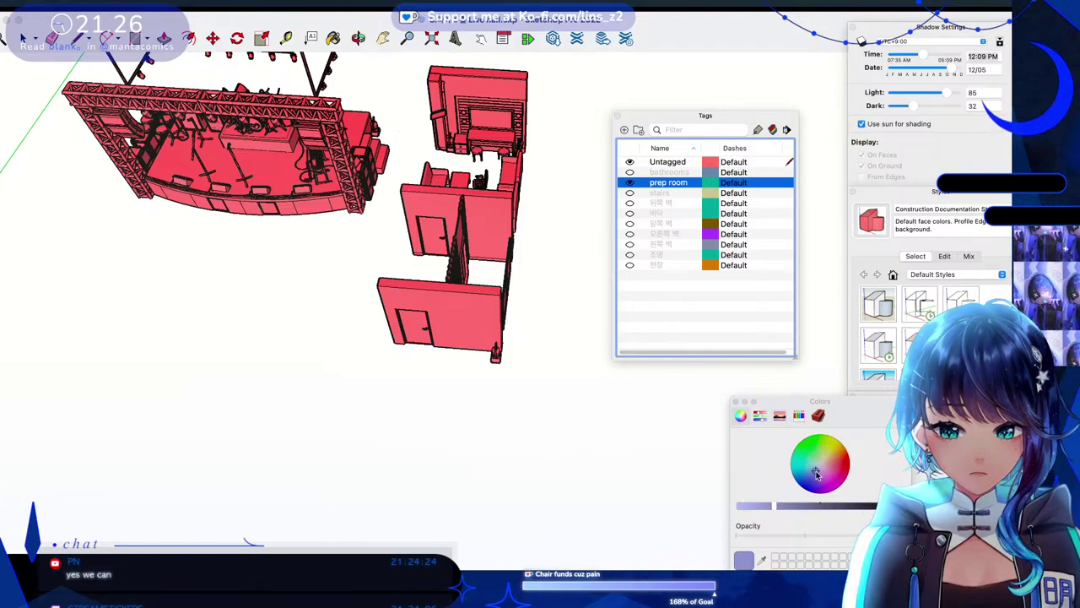
drag(817, 474, 821, 468)
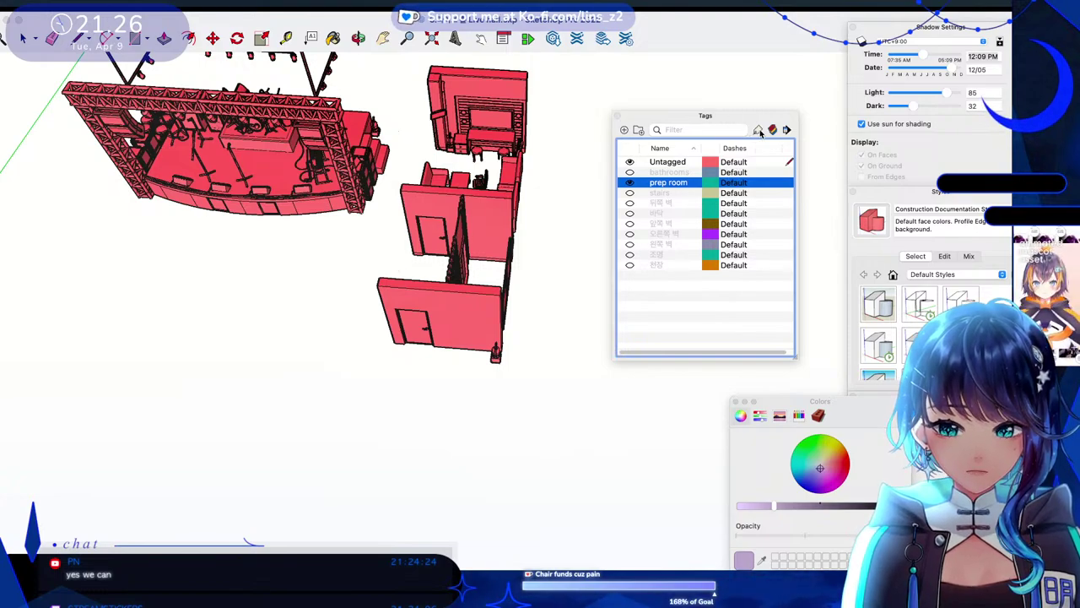
click(409, 322)
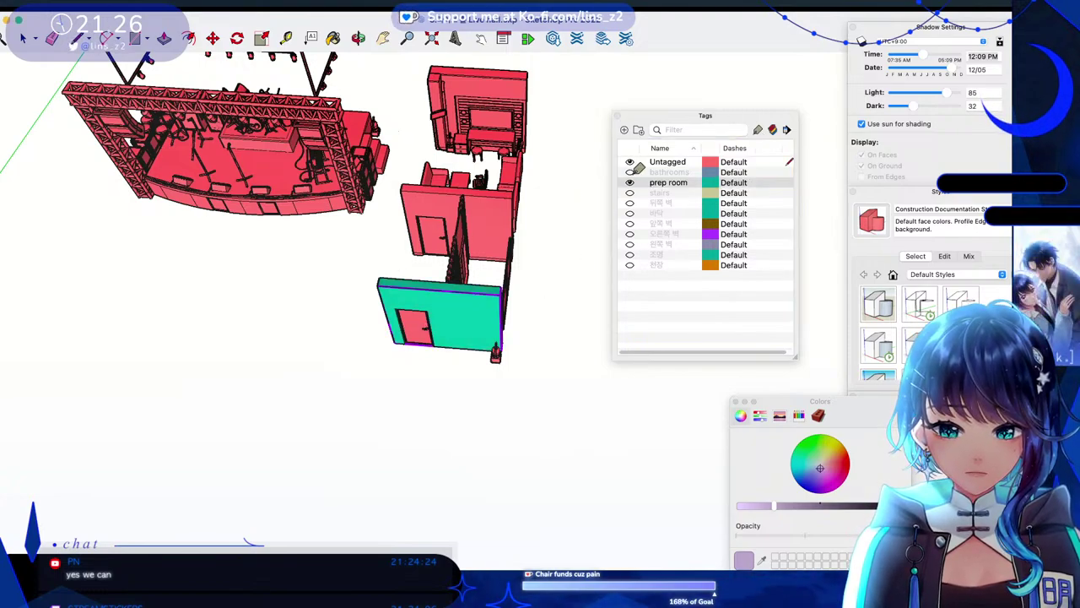
Change the prep room tag's colour to a light purple, keeping the stairs tag hidden.
click(630, 192)
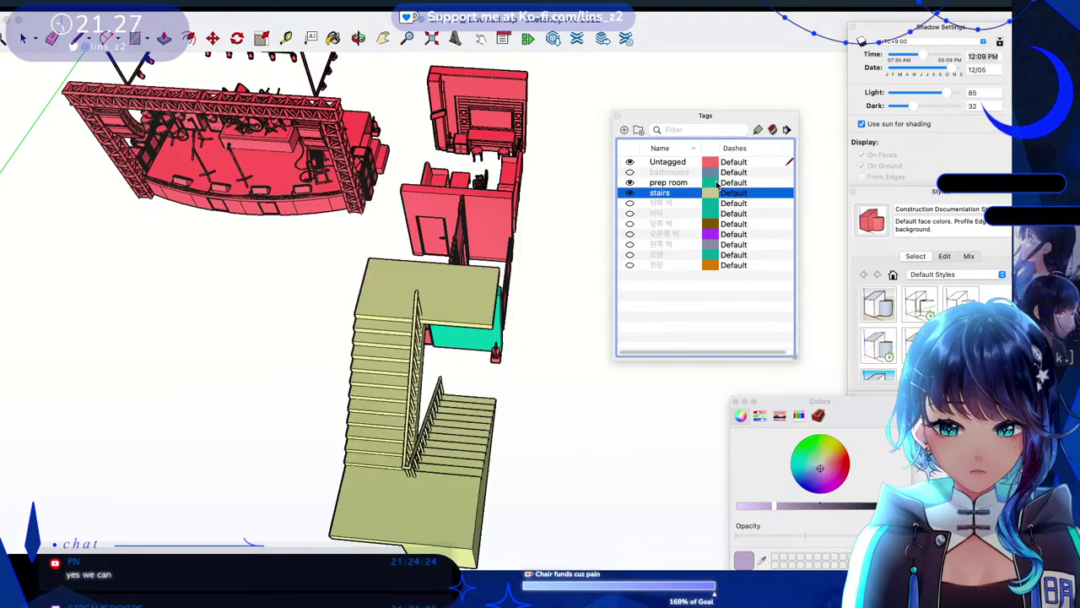
click(710, 193)
click(707, 257)
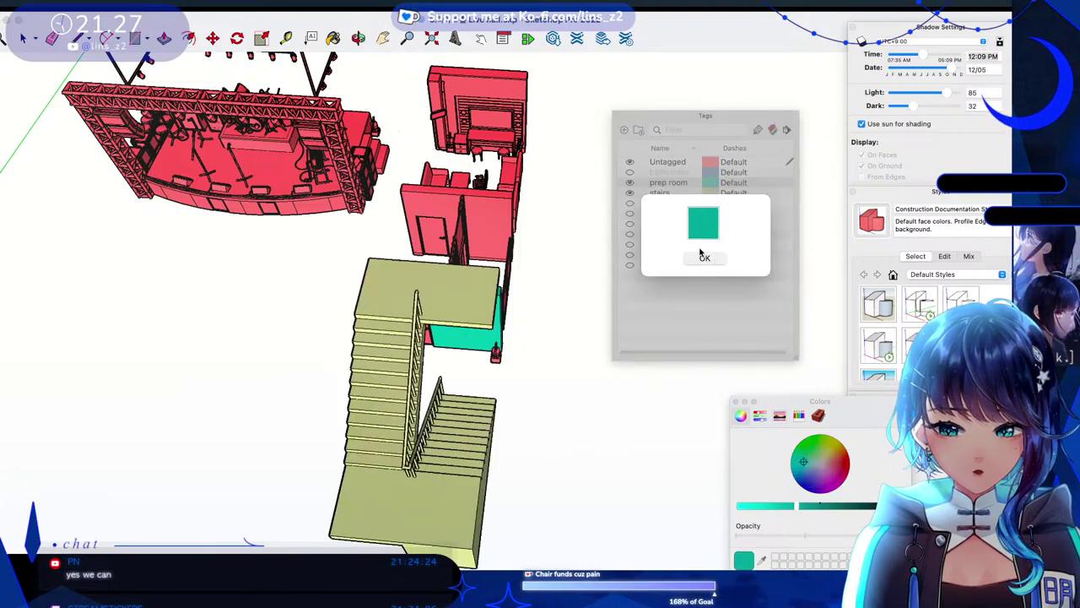
click(630, 193)
click(712, 193)
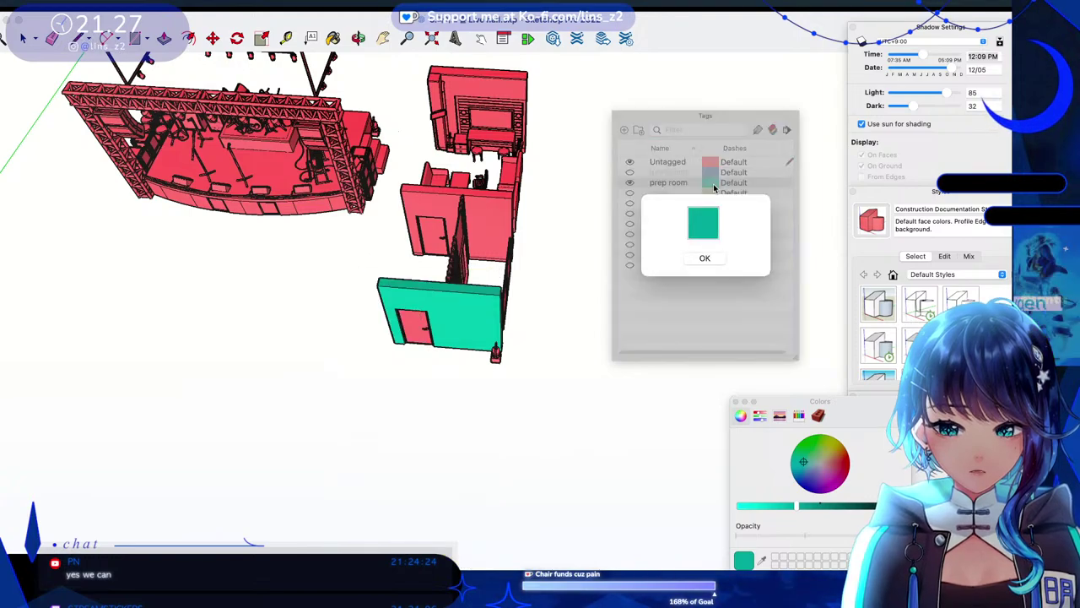
click(816, 476)
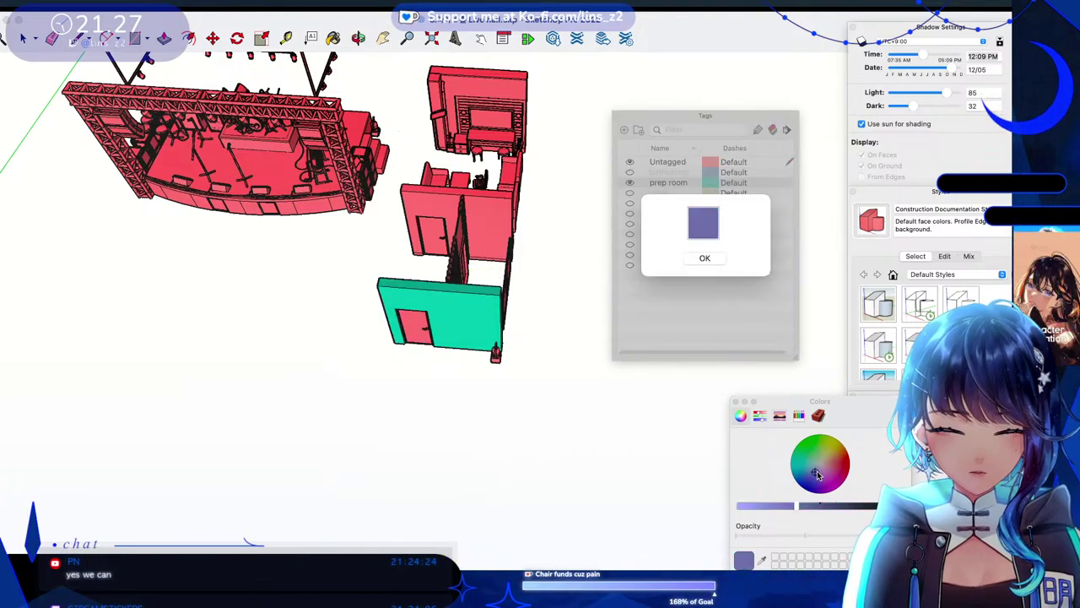
drag(794, 507, 757, 509)
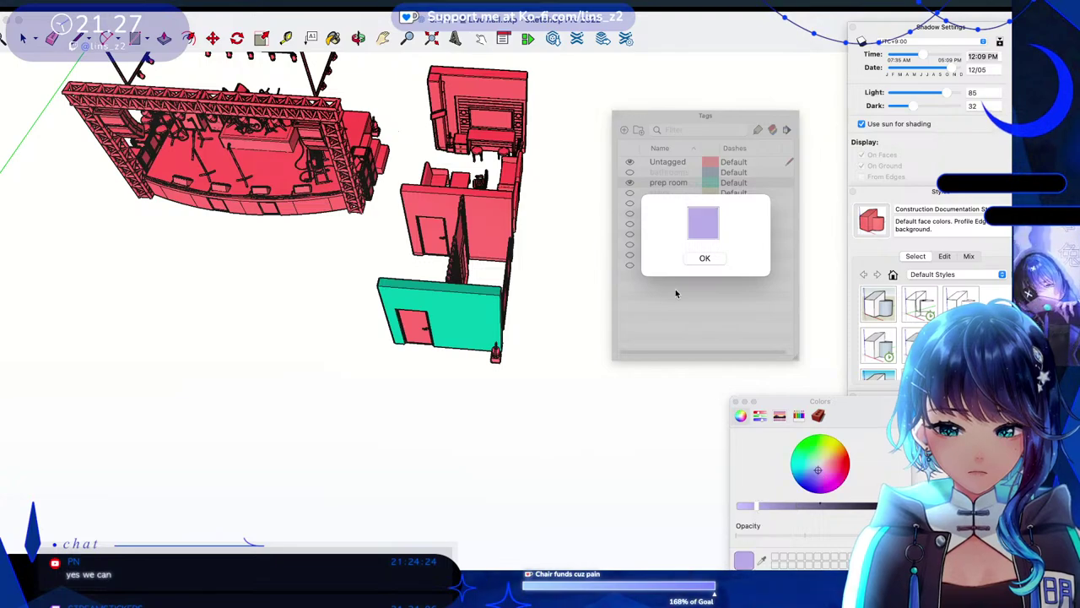
click(701, 257)
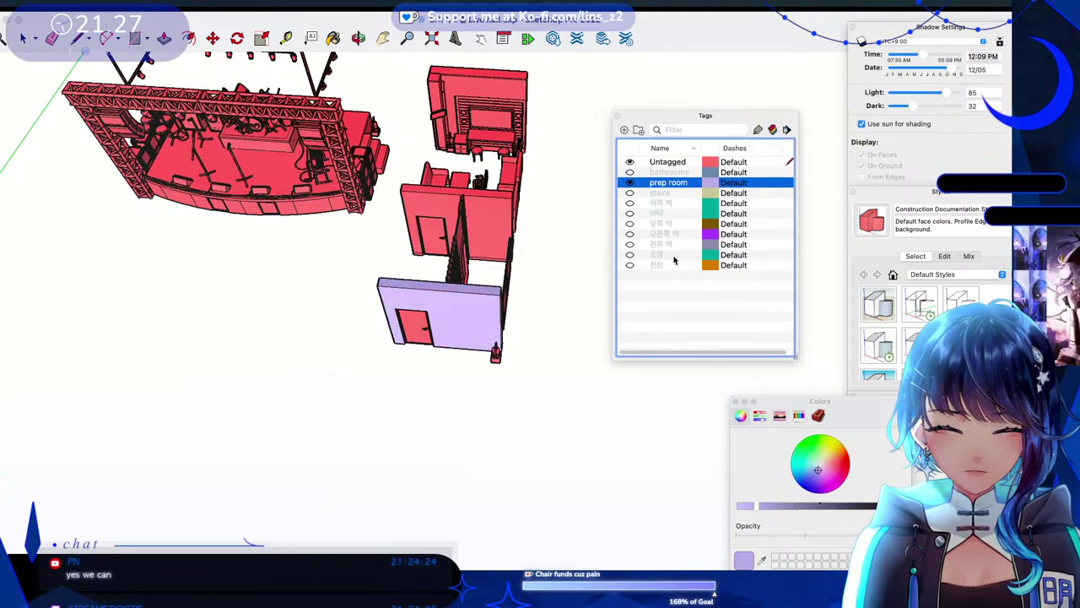
Hide the prep room tag in the model and assign it to the rooms' remaining walls, partitions and doors.
click(364, 284)
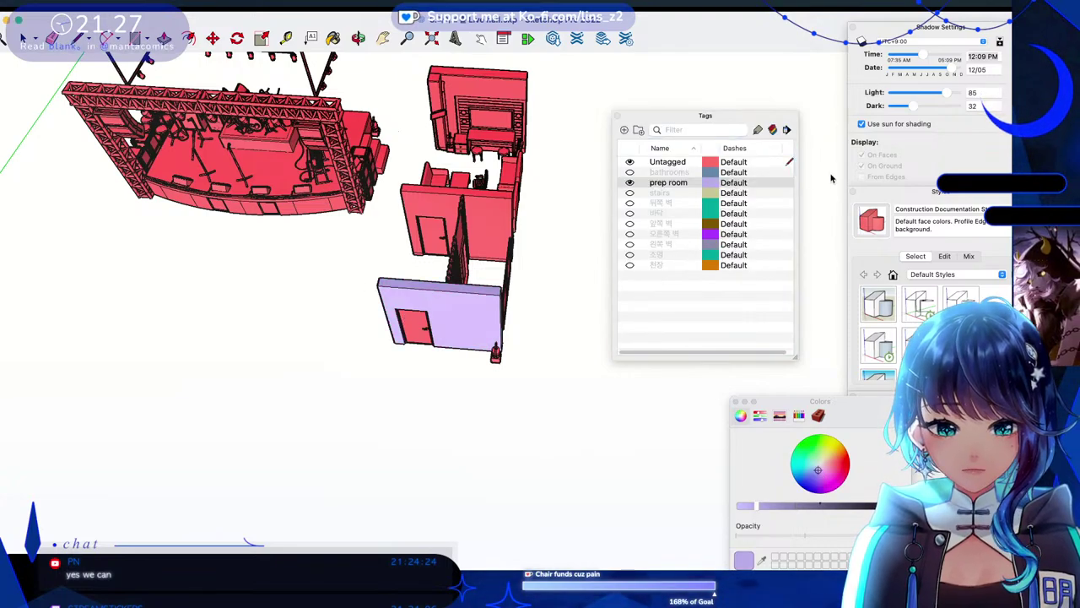
click(629, 182)
click(496, 235)
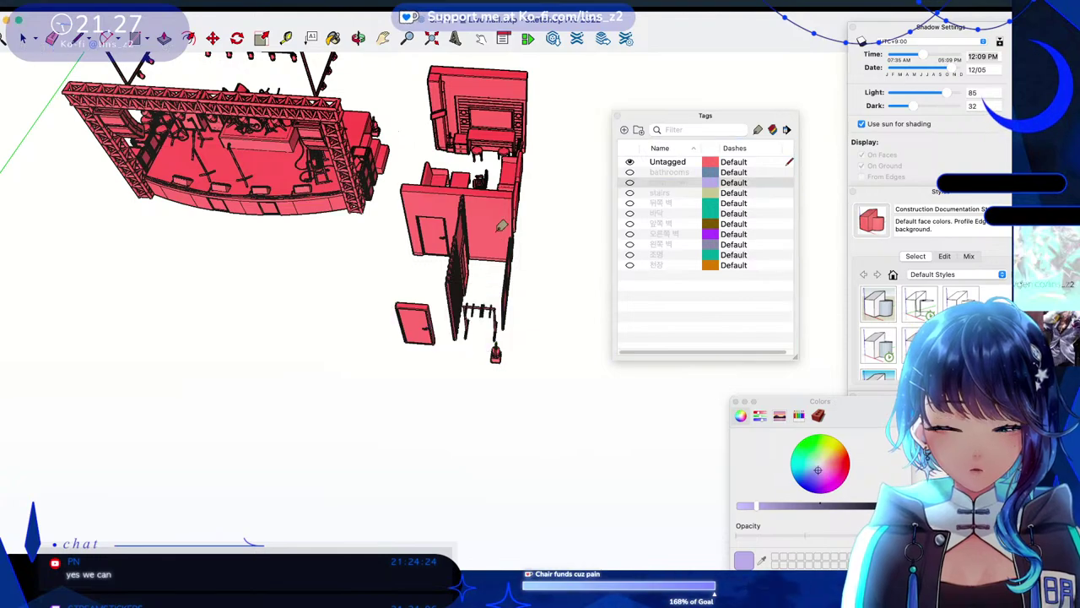
click(465, 221)
key(Delete)
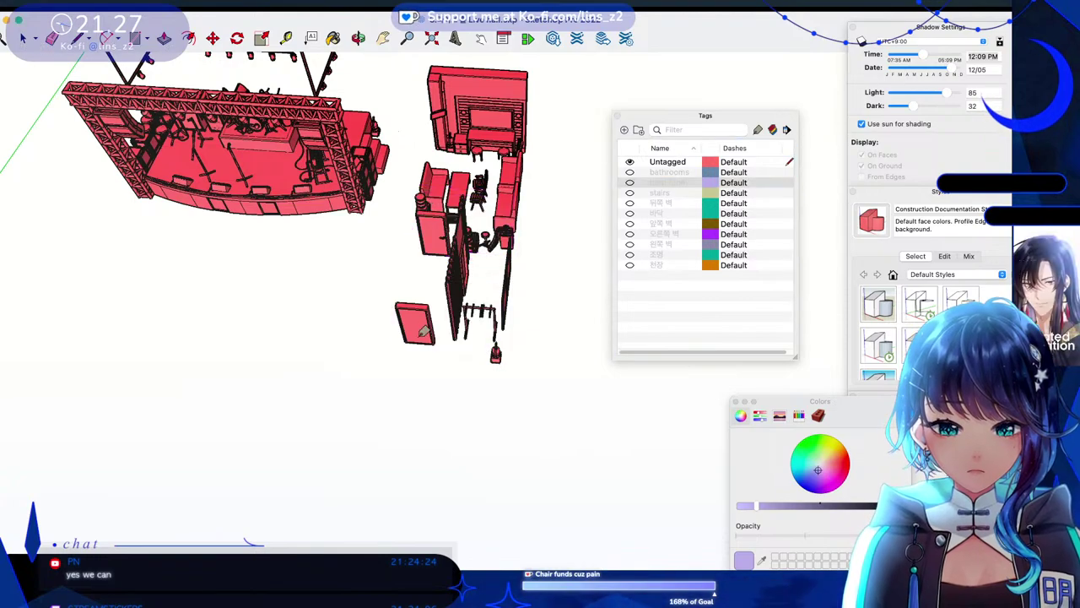
click(419, 328)
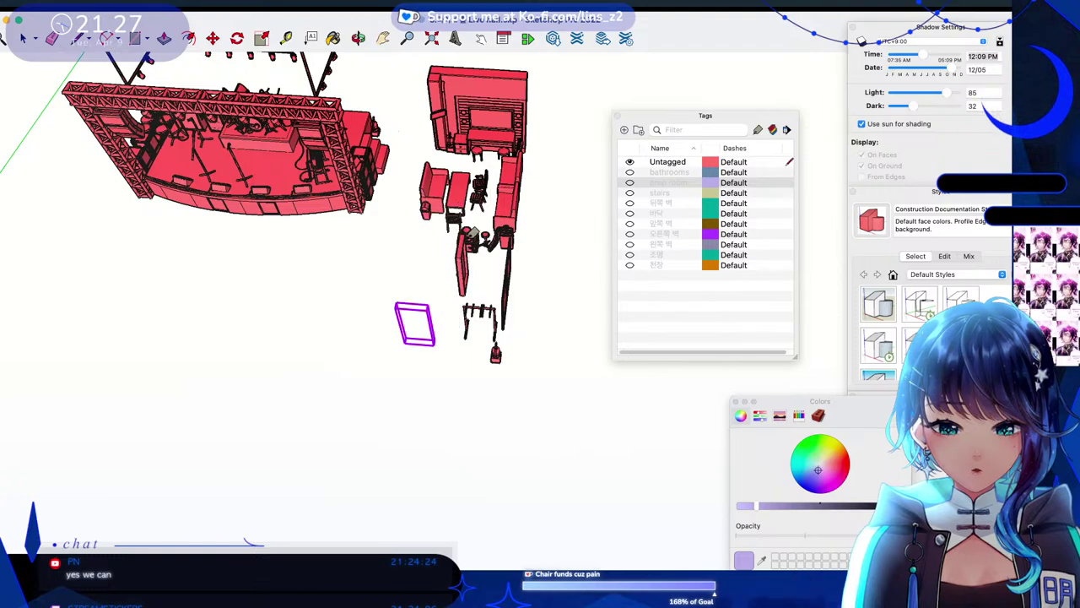
key(Delete)
click(461, 265)
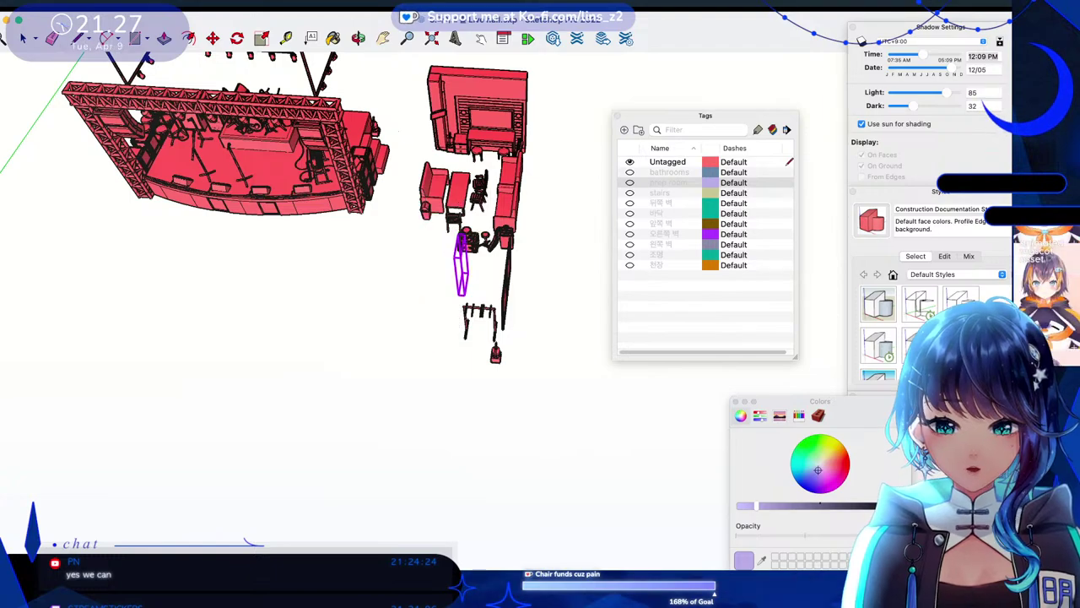
drag(462, 266, 507, 205)
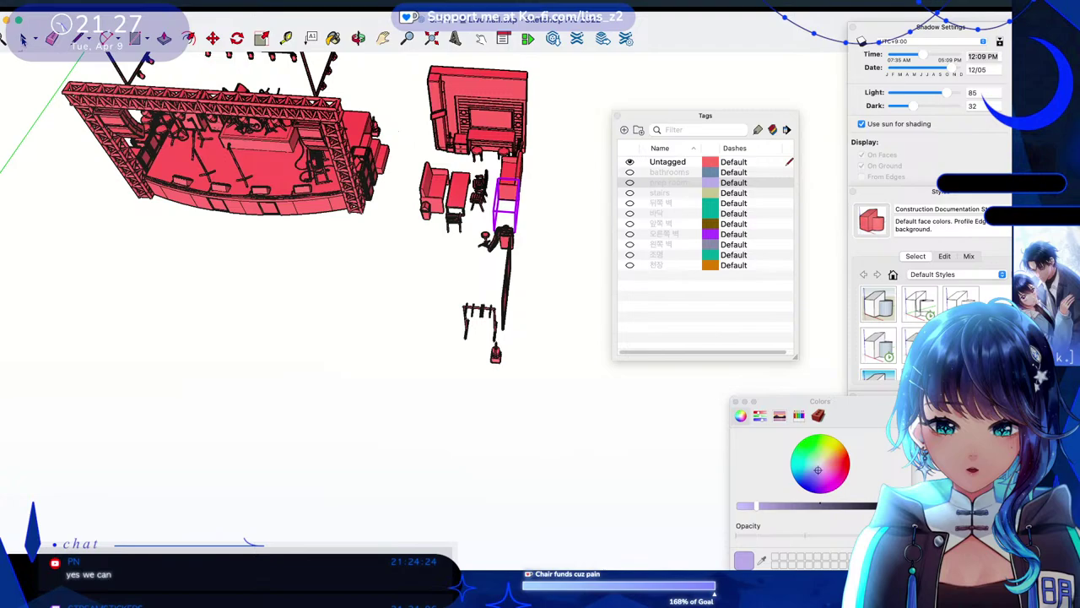
Select all the furniture and fixtures left in the prep room area and assign them to the prep room tag.
click(369, 381)
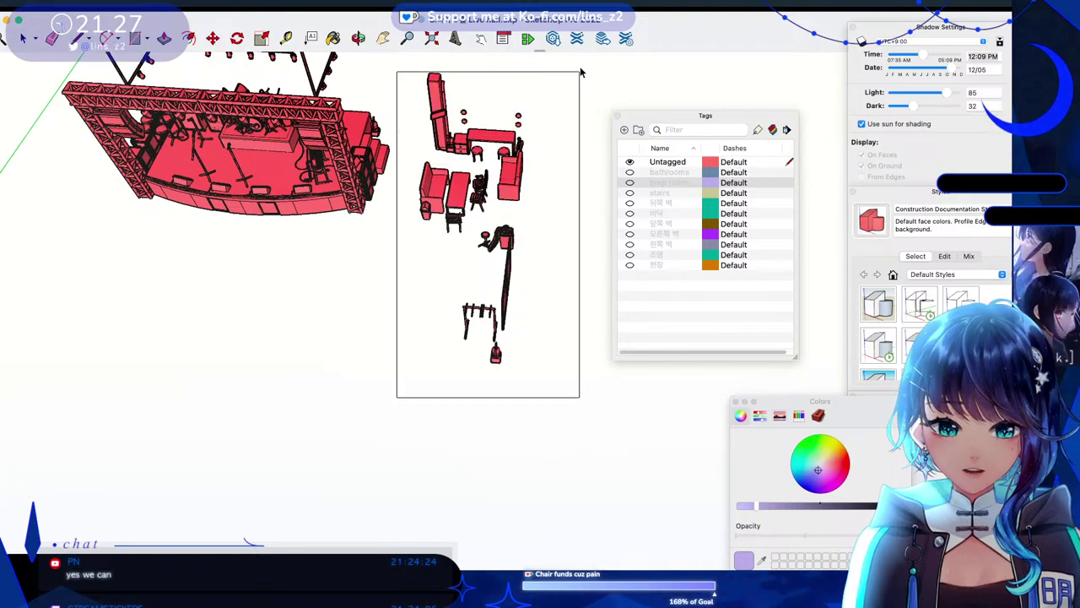
drag(580, 72, 580, 73)
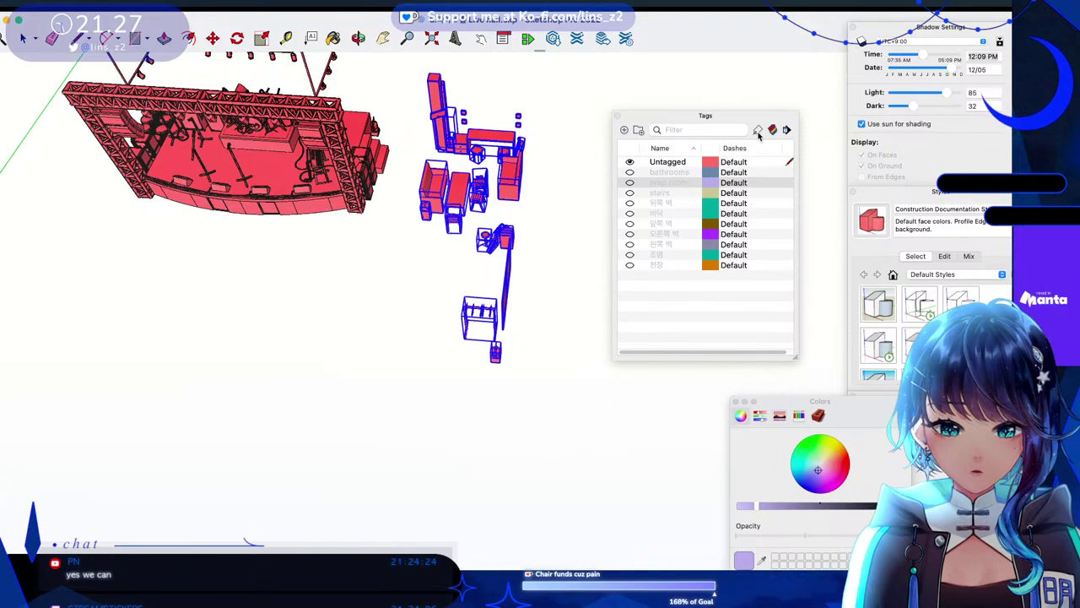
click(758, 131)
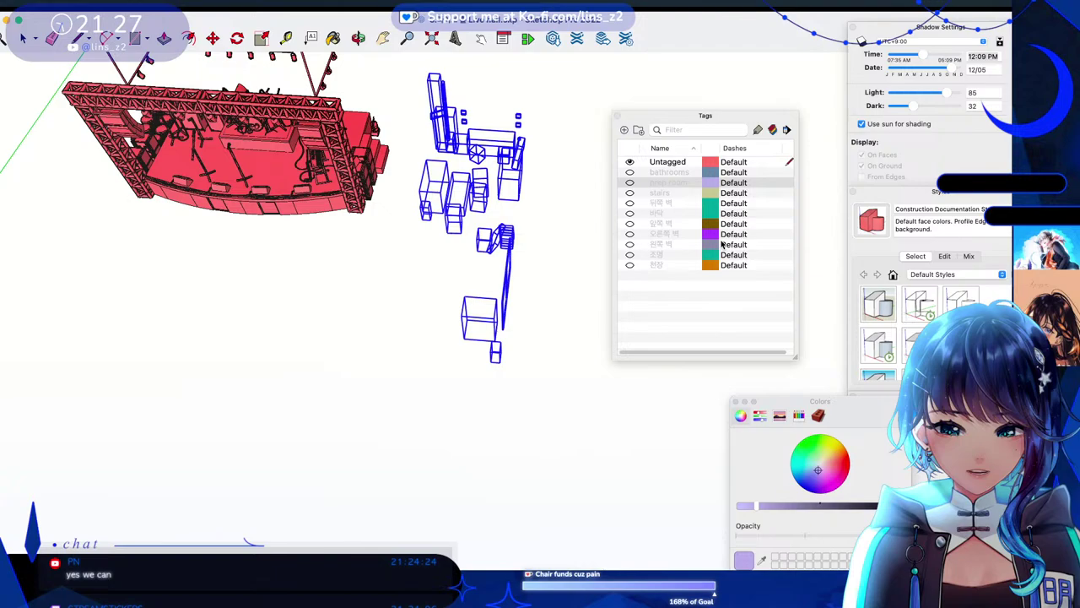
click(662, 193)
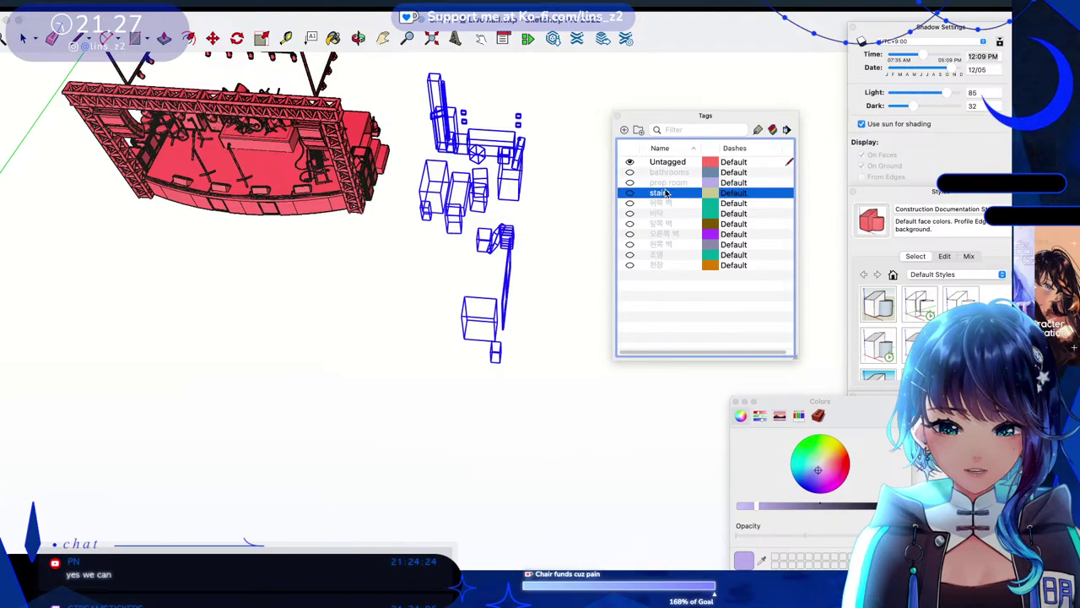
drag(486, 195, 246, 73)
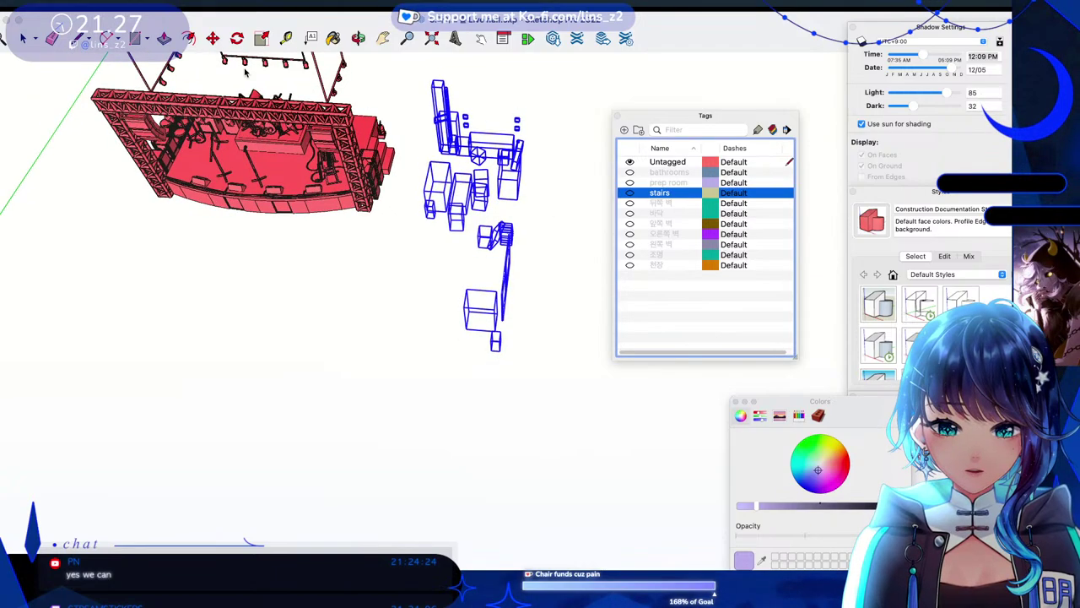
click(481, 373)
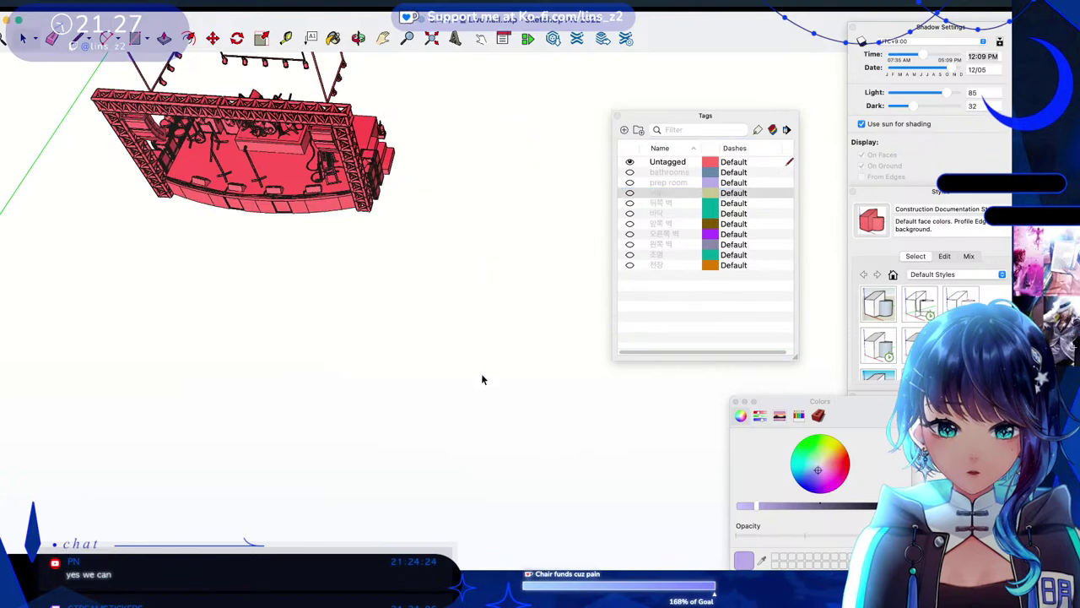
Select the separate booth with its equipment and chairs, and create a new tag named sound mixing.
drag(481, 373, 500, 263)
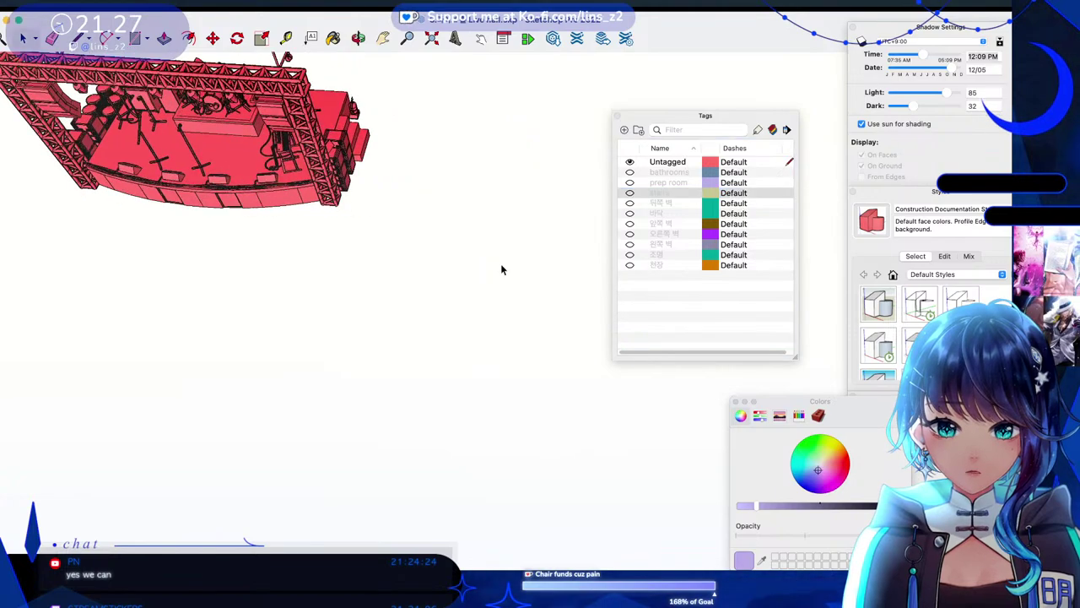
scroll(242, 518, down, 5)
scroll(236, 522, up, 6)
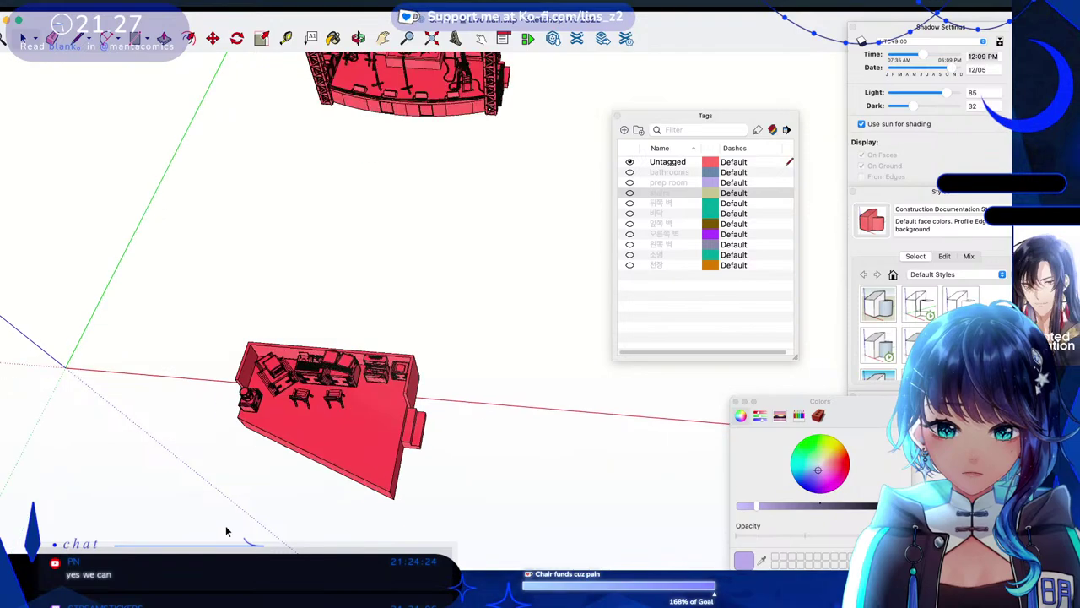
drag(215, 536, 549, 273)
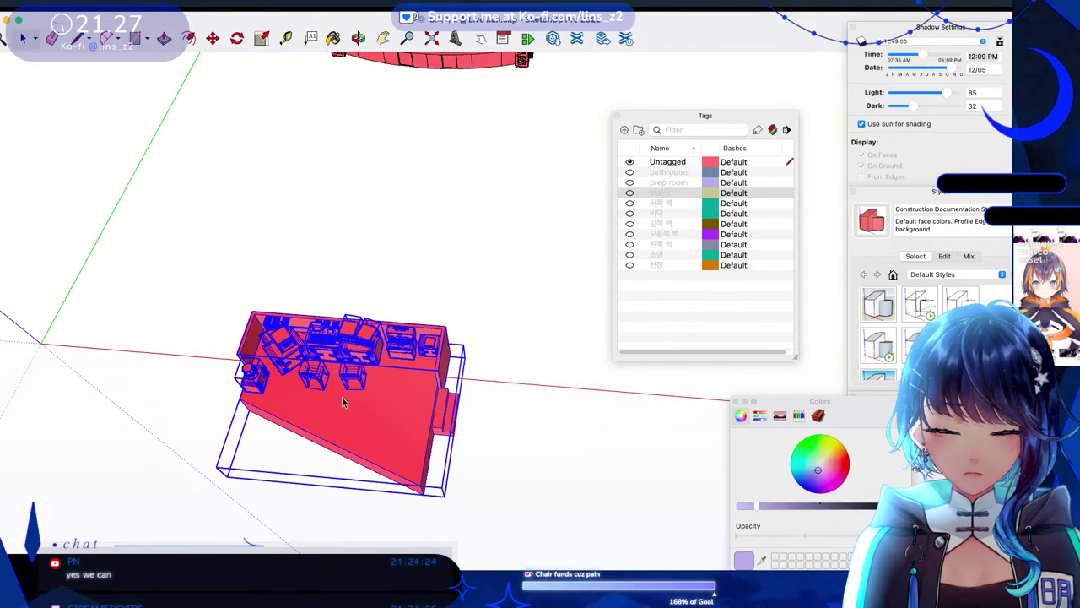
click(625, 129)
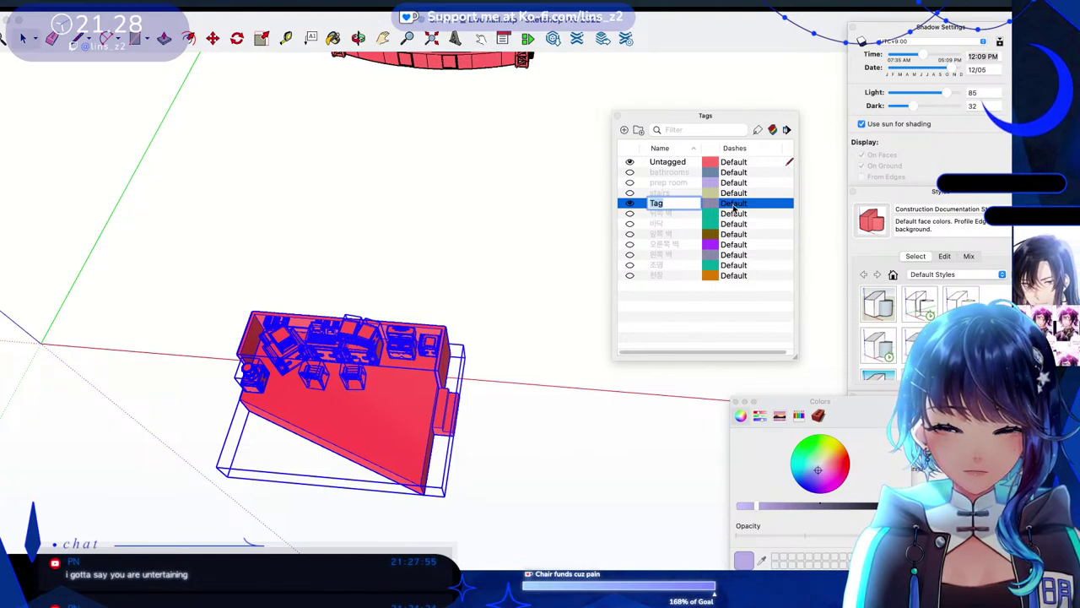
text(sound mi)
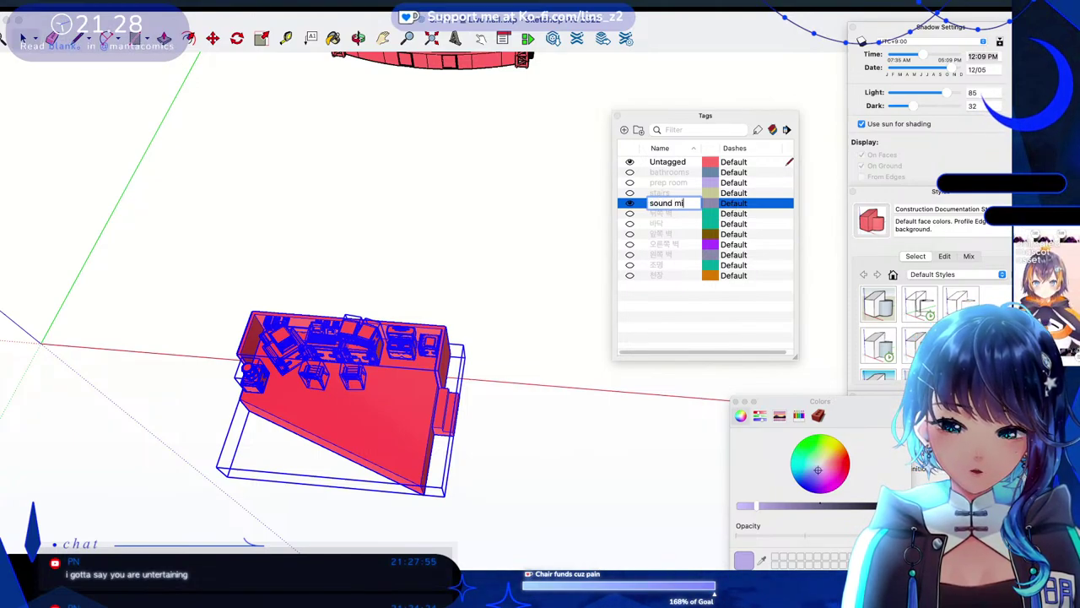
text(xing)
key(Return)
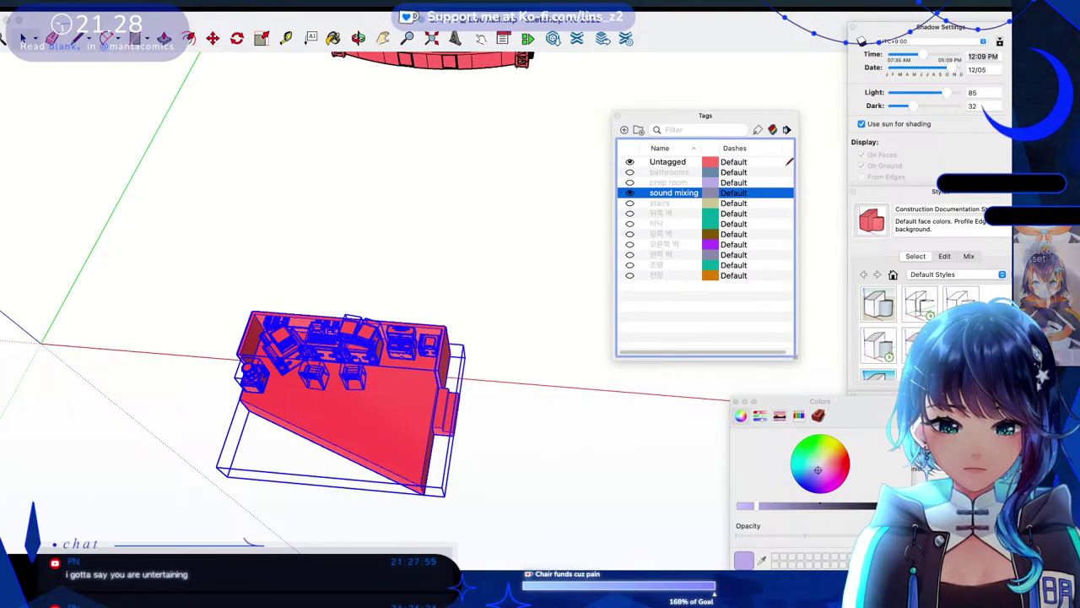
click(805, 459)
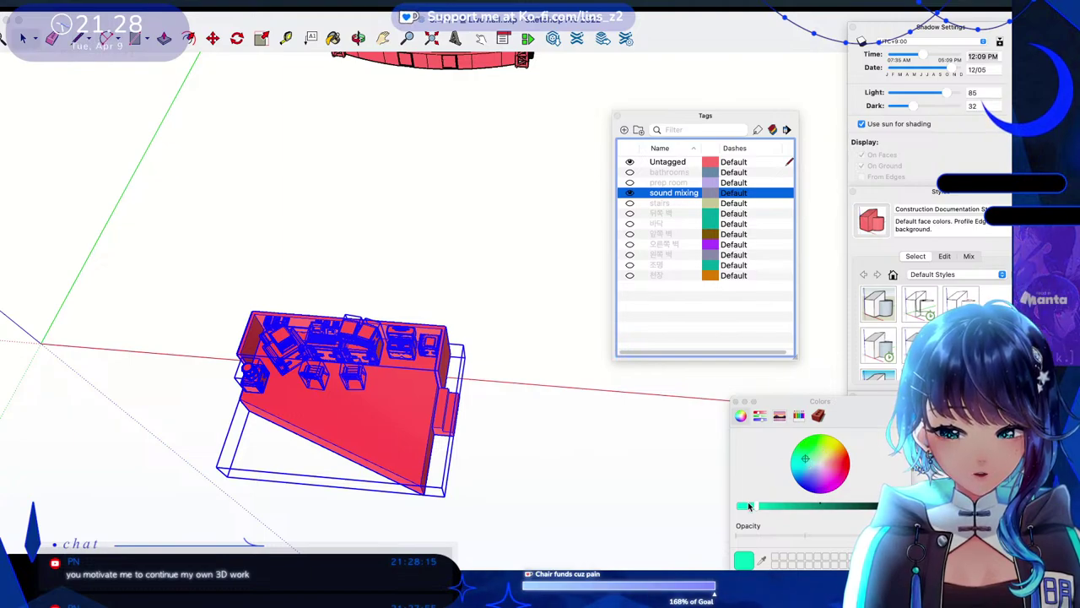
click(814, 459)
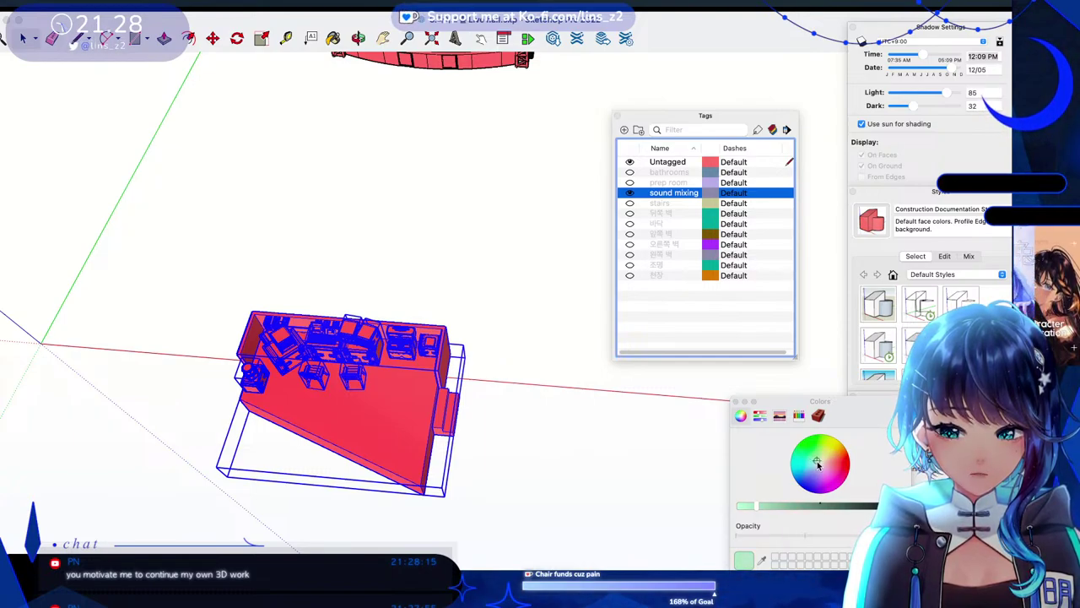
click(364, 348)
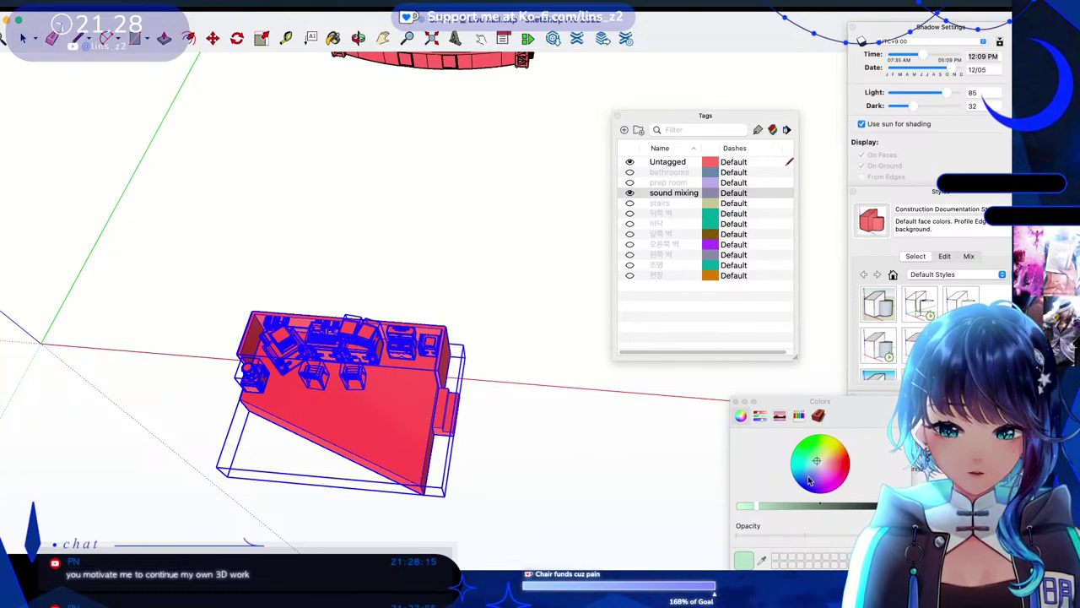
click(713, 193)
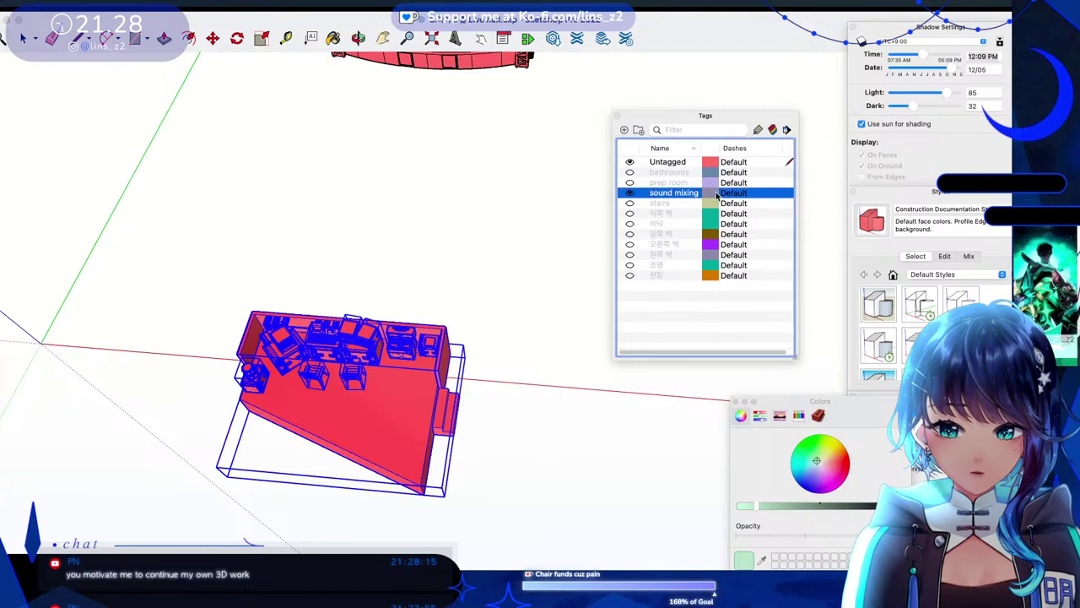
click(705, 259)
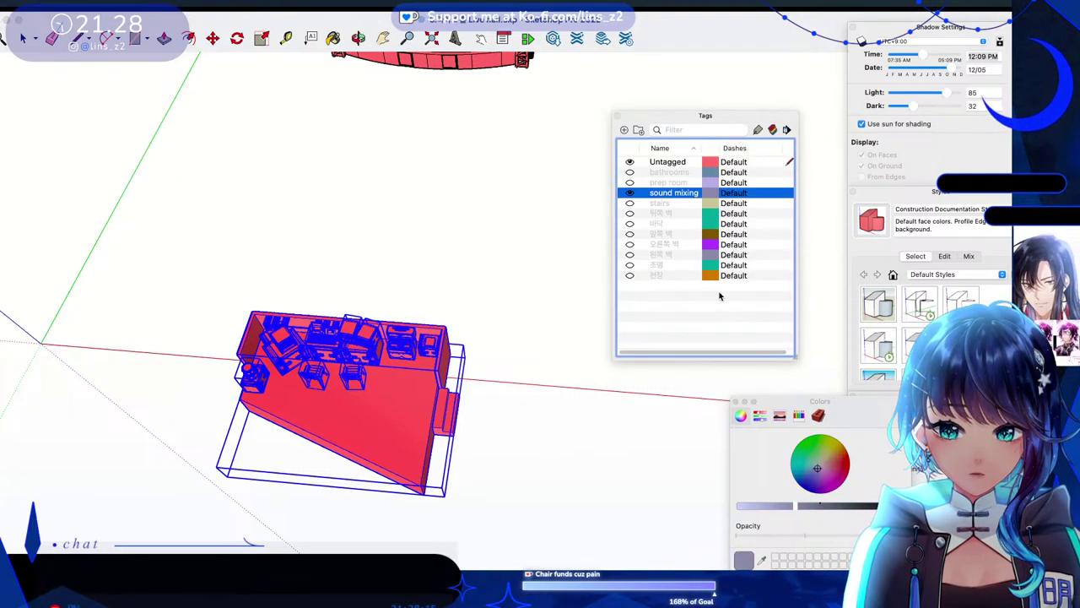
Change the sound mixing tag's colour to a light mint green and assign the tag to the selected booth and its equipment.
click(716, 196)
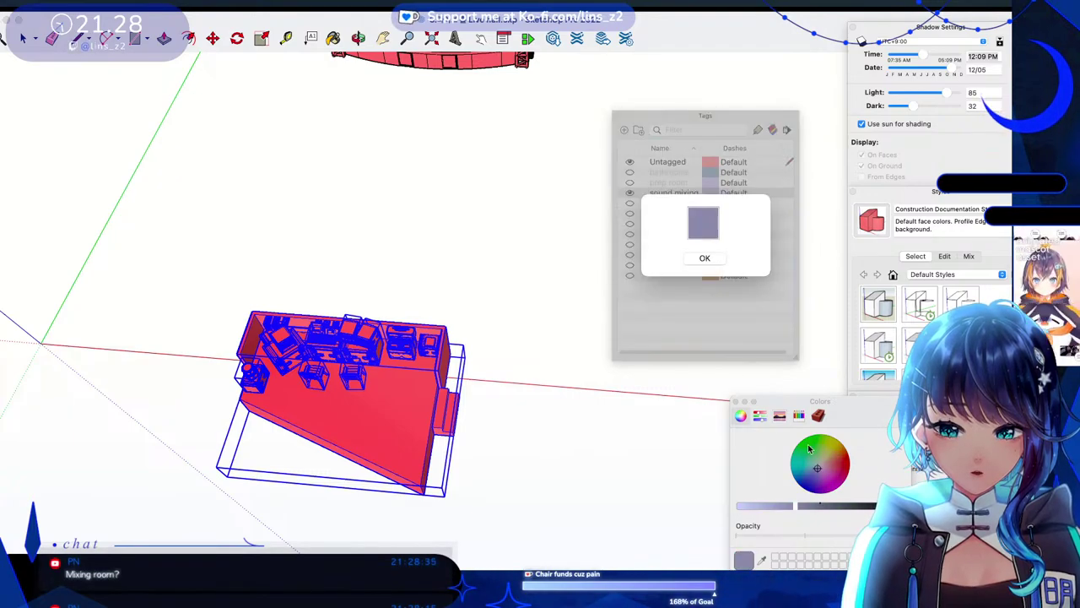
click(815, 456)
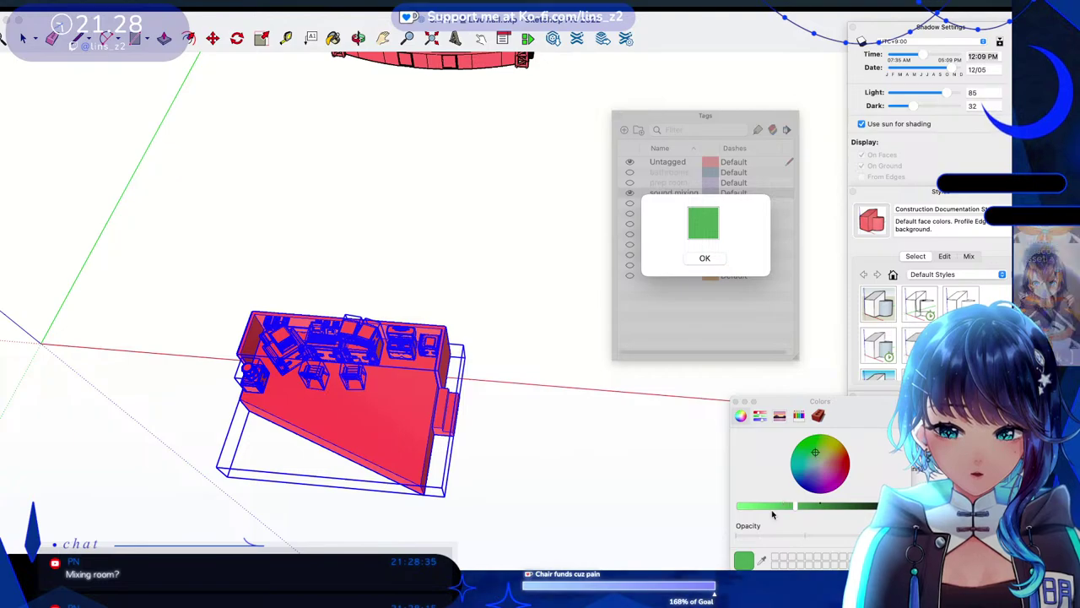
click(820, 455)
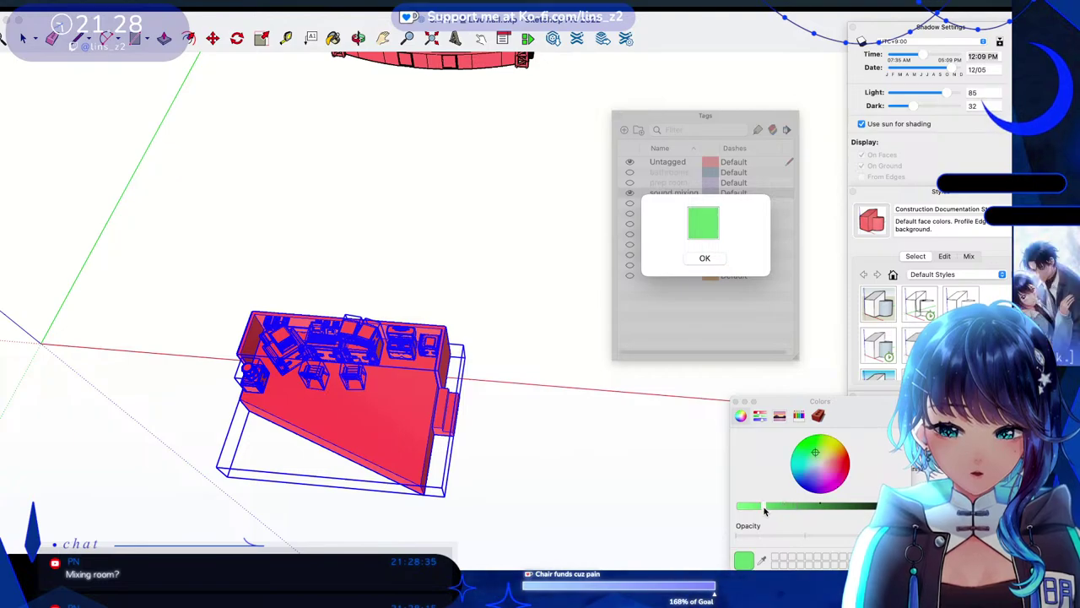
click(818, 461)
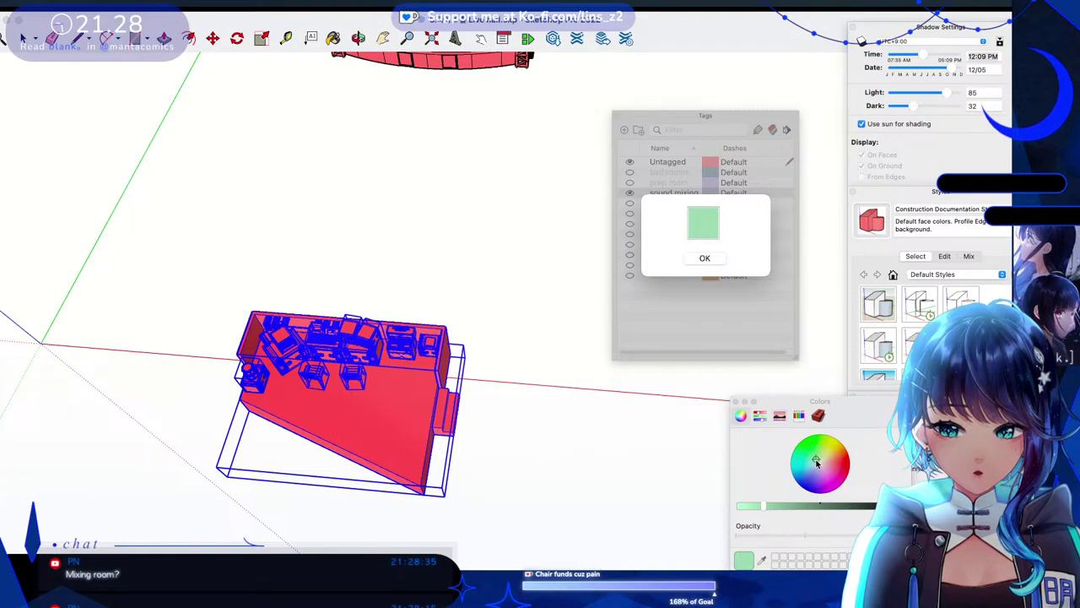
click(812, 460)
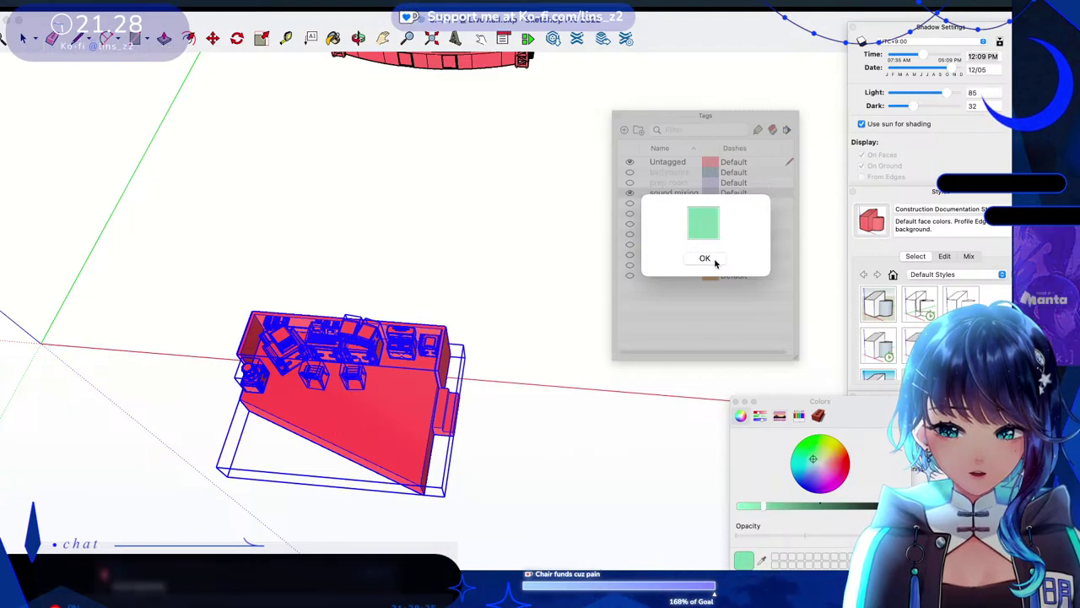
key(Return)
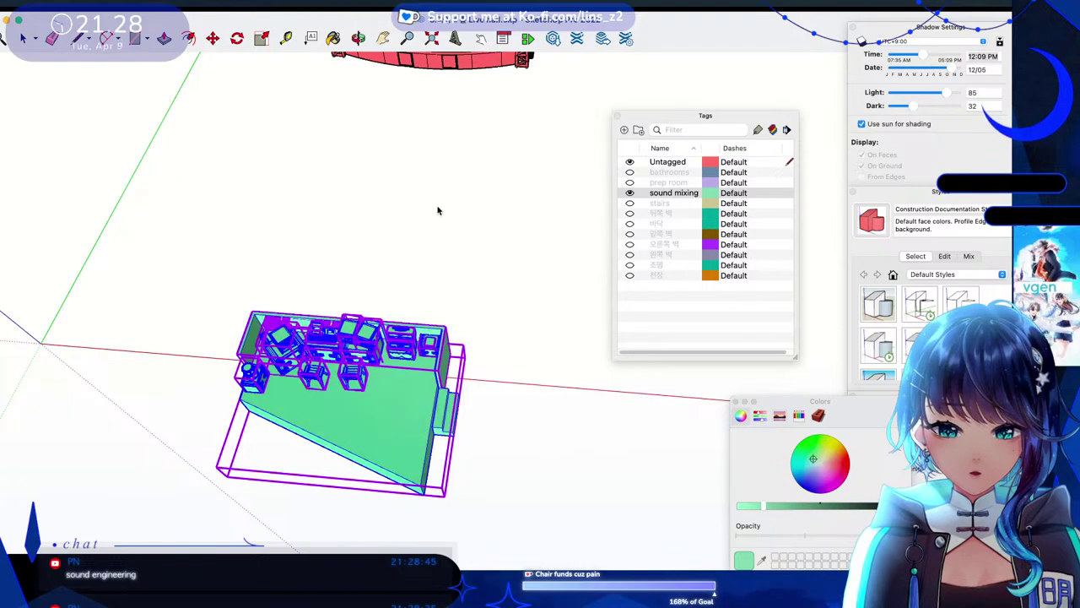
Hide the sound mixing tag and select the entire remaining stage with its truss, hanging lights and instruments.
click(630, 193)
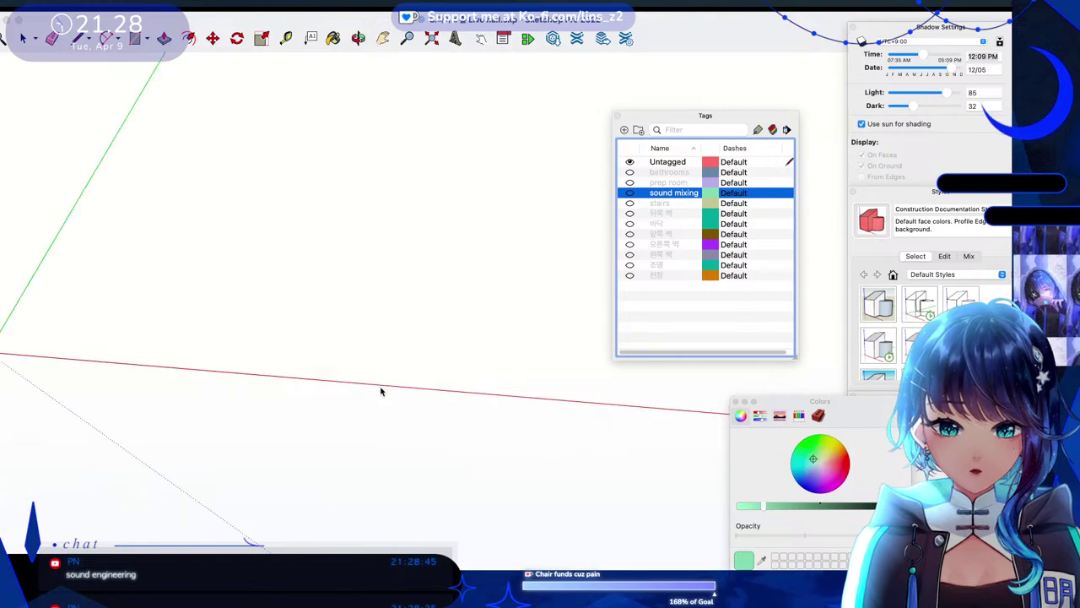
scroll(381, 392, down, 3)
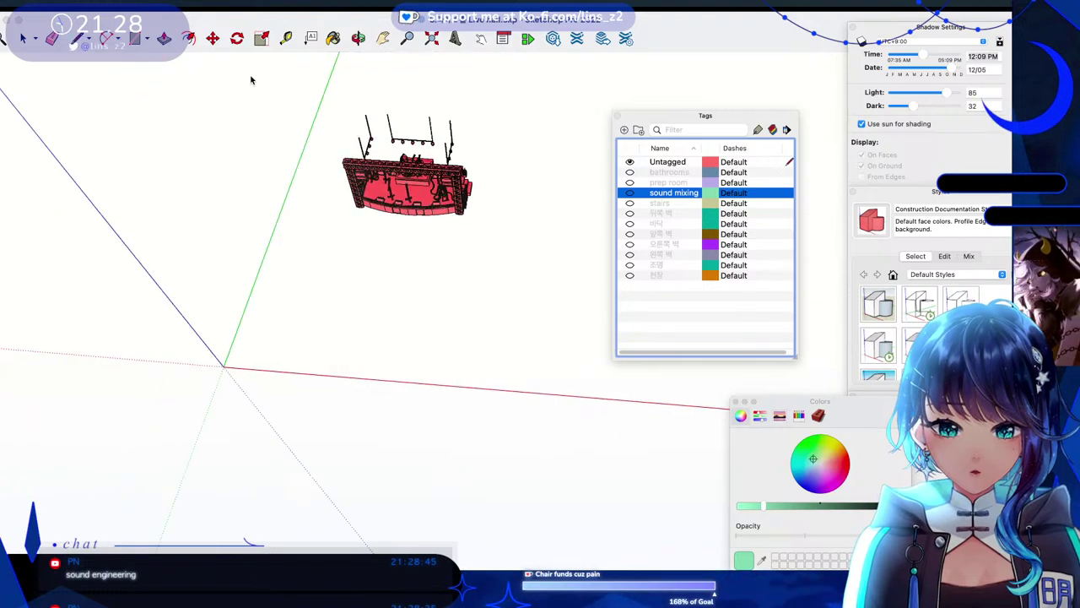
scroll(370, 80, up, 3)
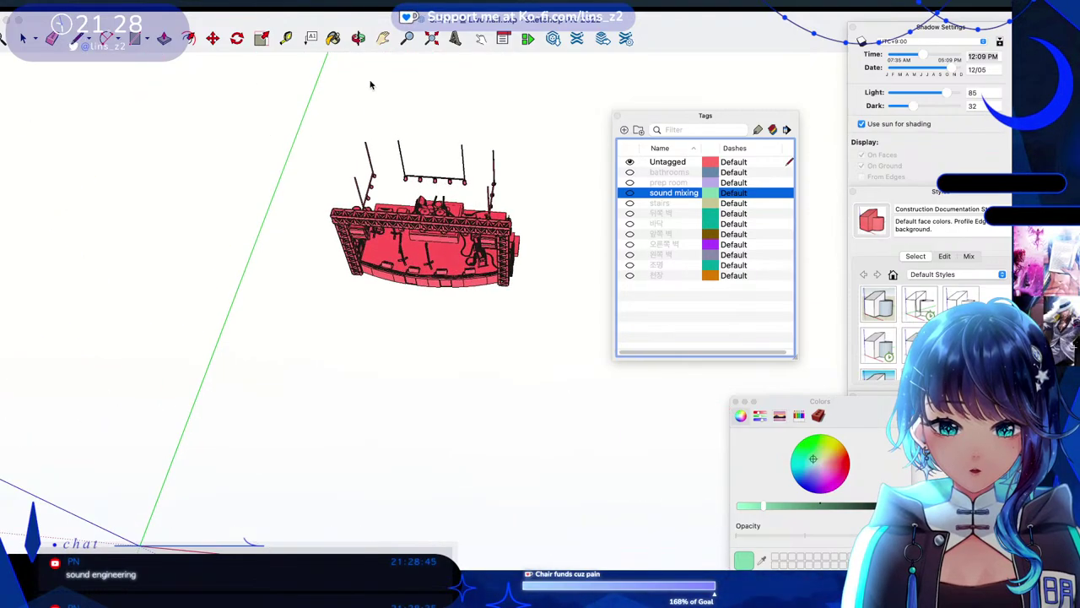
scroll(370, 84, up, 2)
click(281, 267)
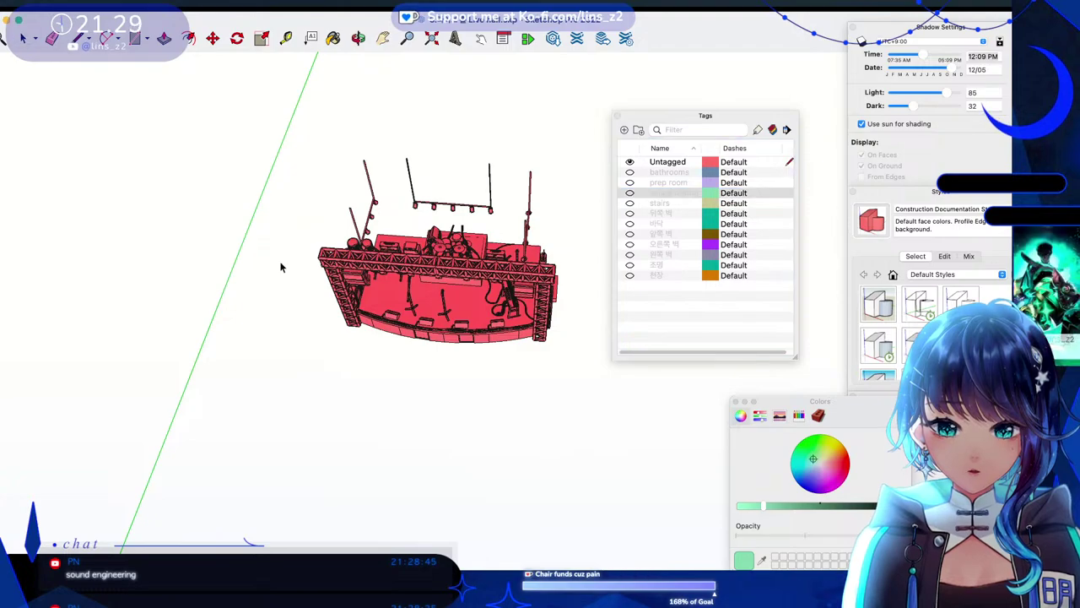
drag(243, 414, 617, 112)
Create a new tag named stage.
click(625, 129)
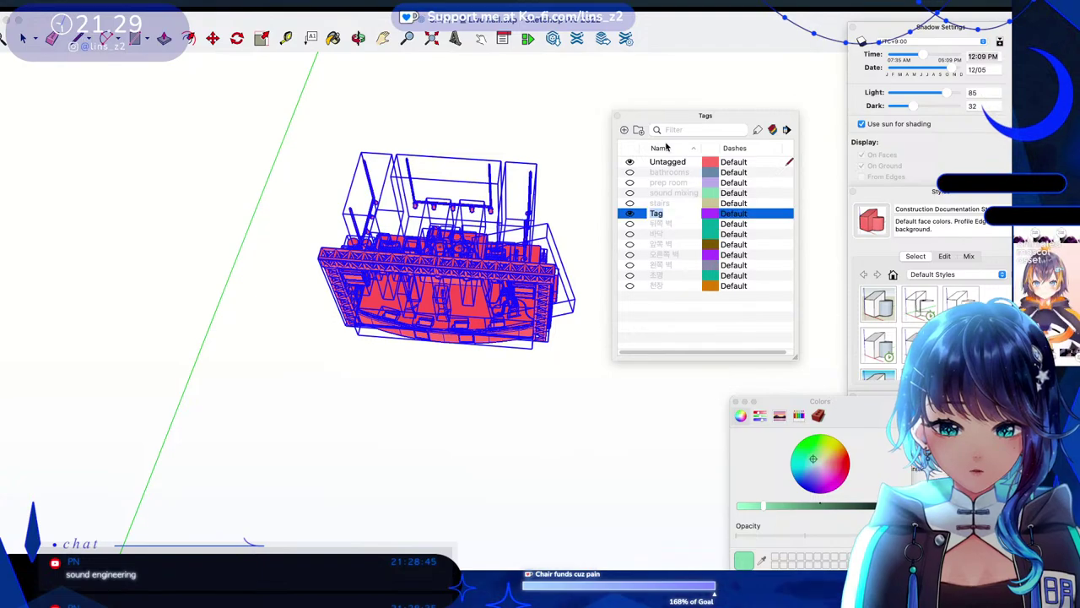
text(stag)
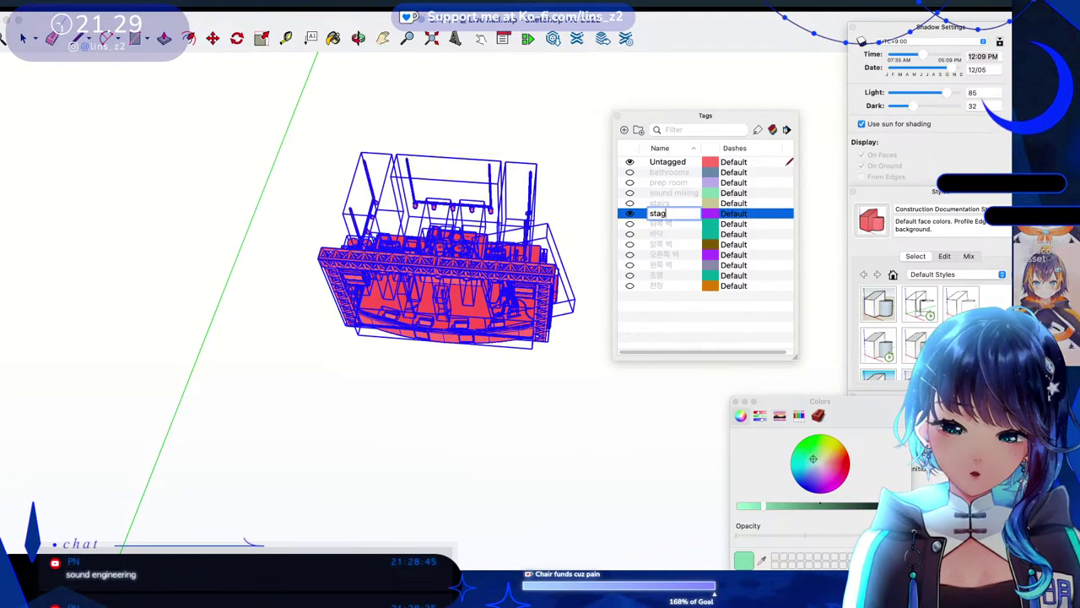
text(e)
key(Return)
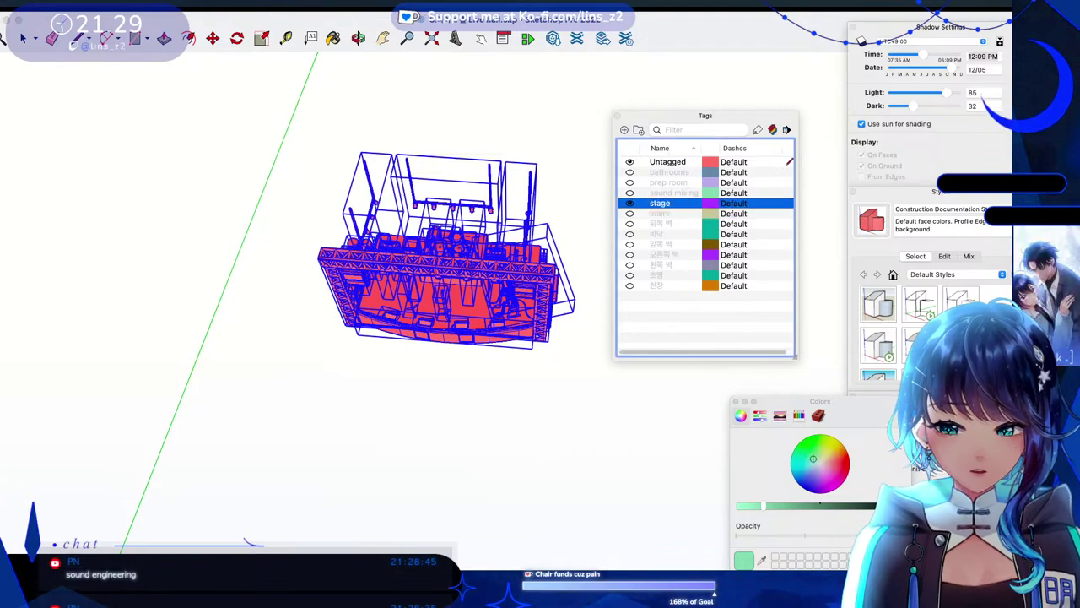
Change the stage tag's colour to a light pink and assign the tag to all the selected stage objects.
click(714, 203)
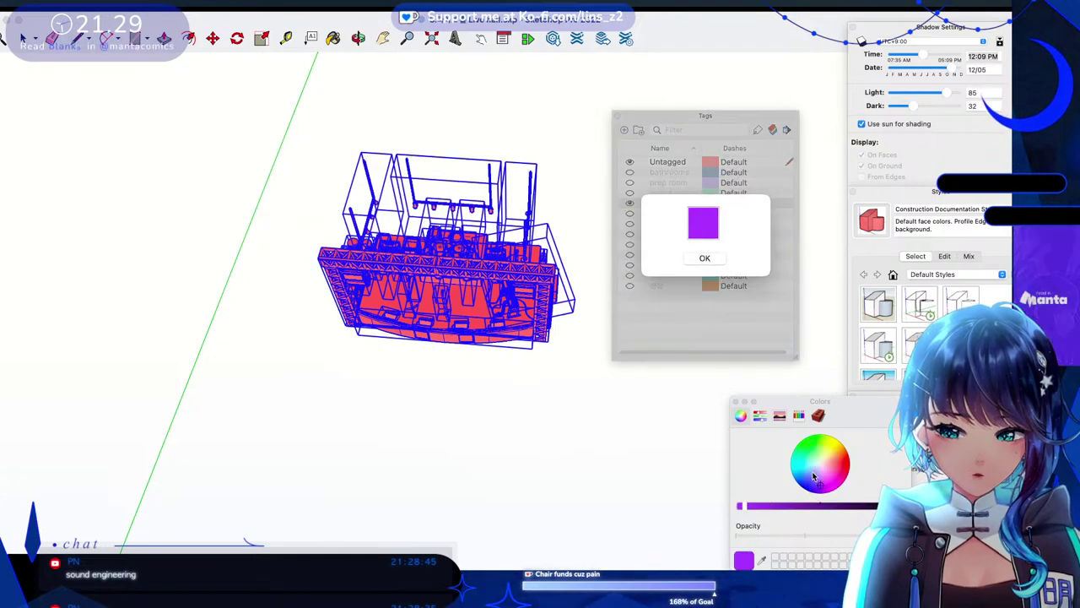
drag(818, 475, 826, 463)
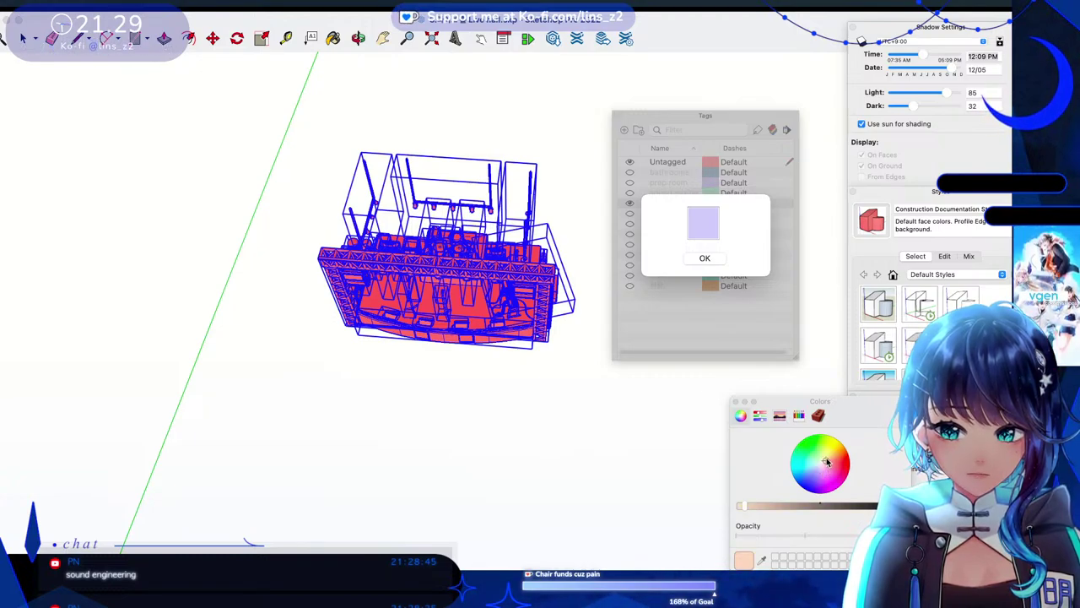
click(828, 462)
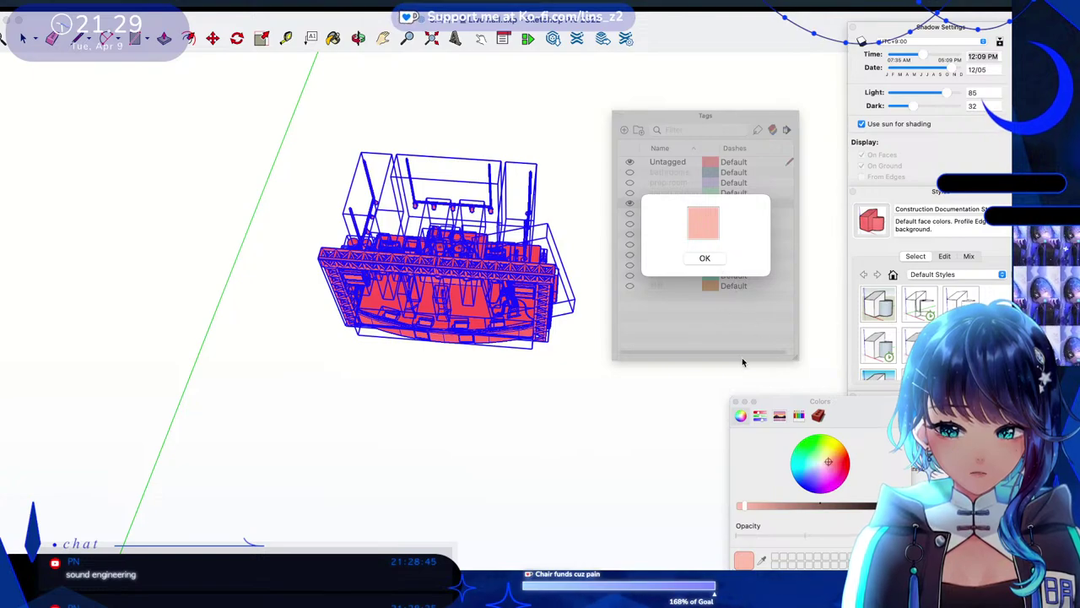
click(823, 465)
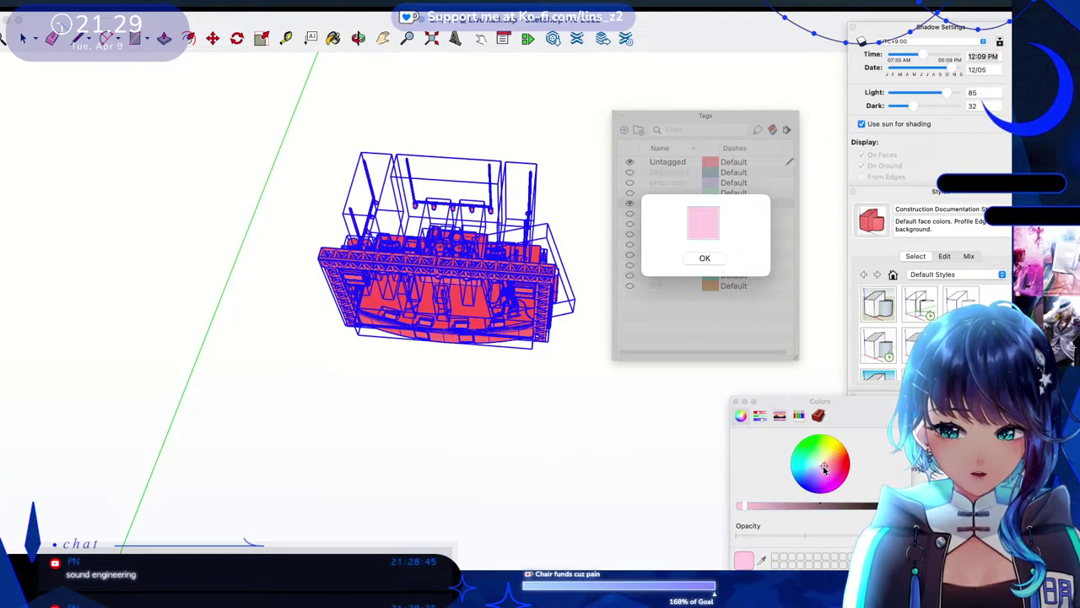
click(705, 259)
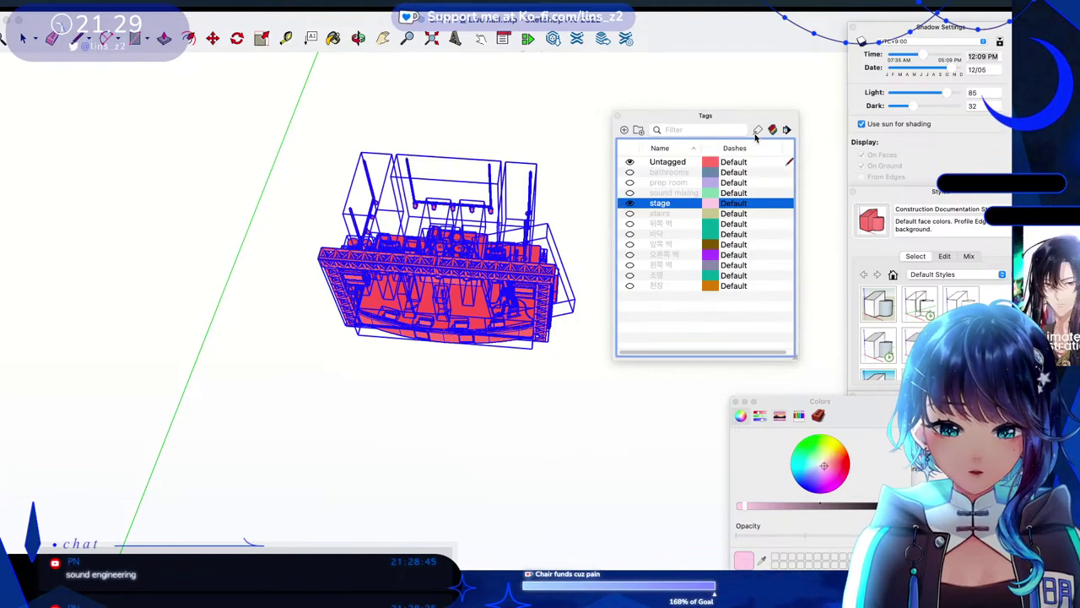
click(478, 307)
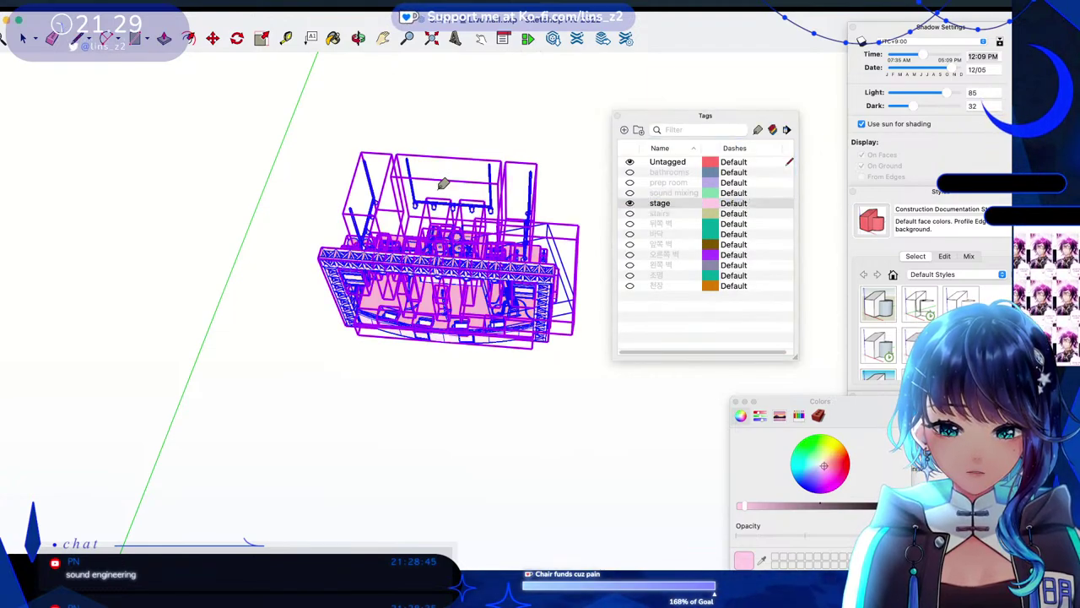
Show the 뒤쪽 벽 tag's wall and curtains together with the stage, and rename that tag as stage back.
click(629, 204)
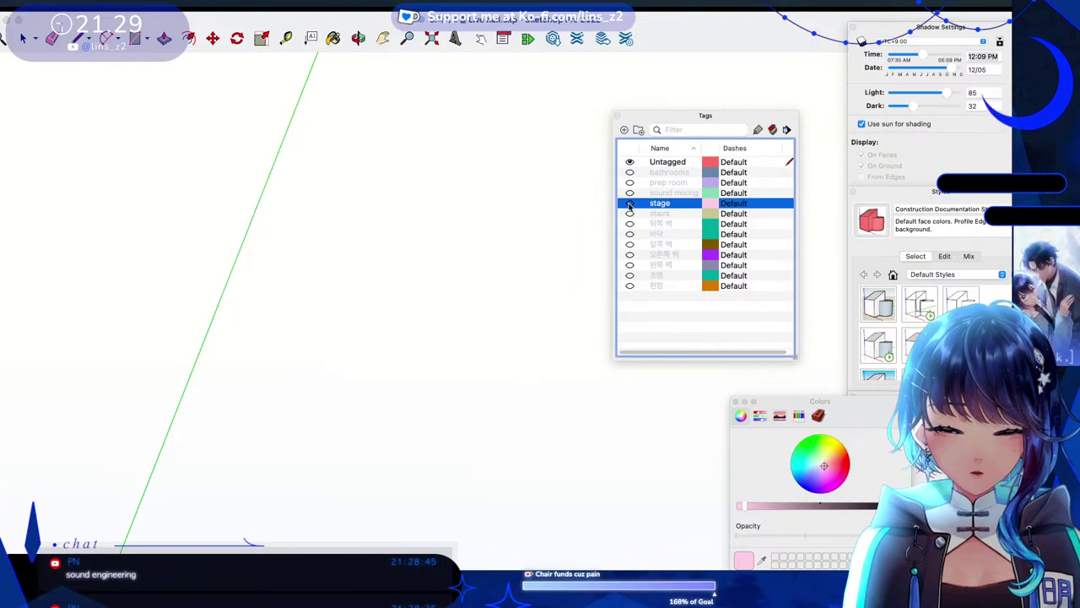
click(629, 224)
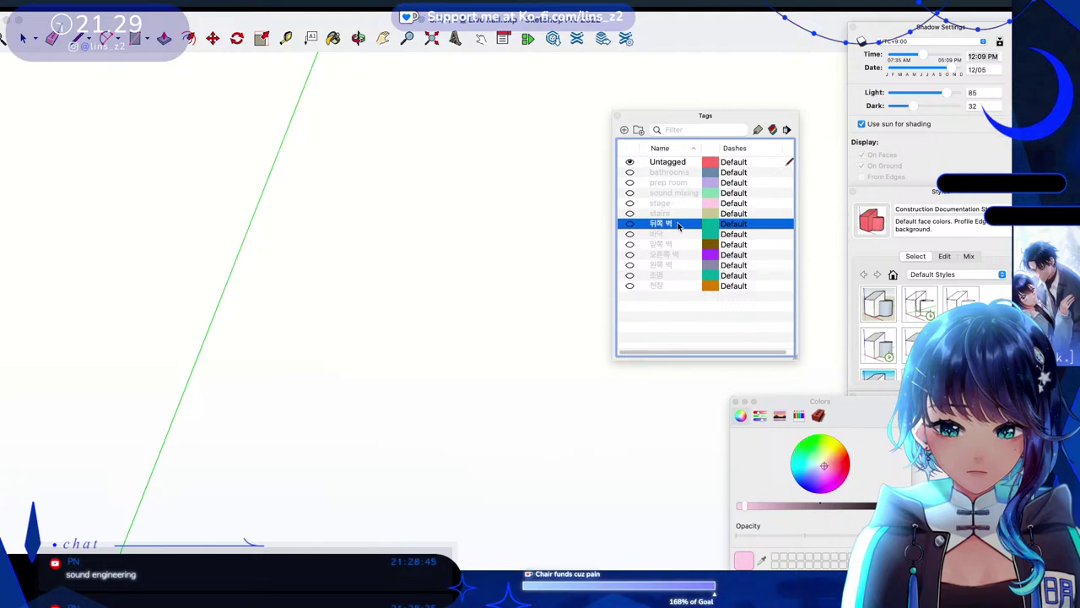
click(629, 225)
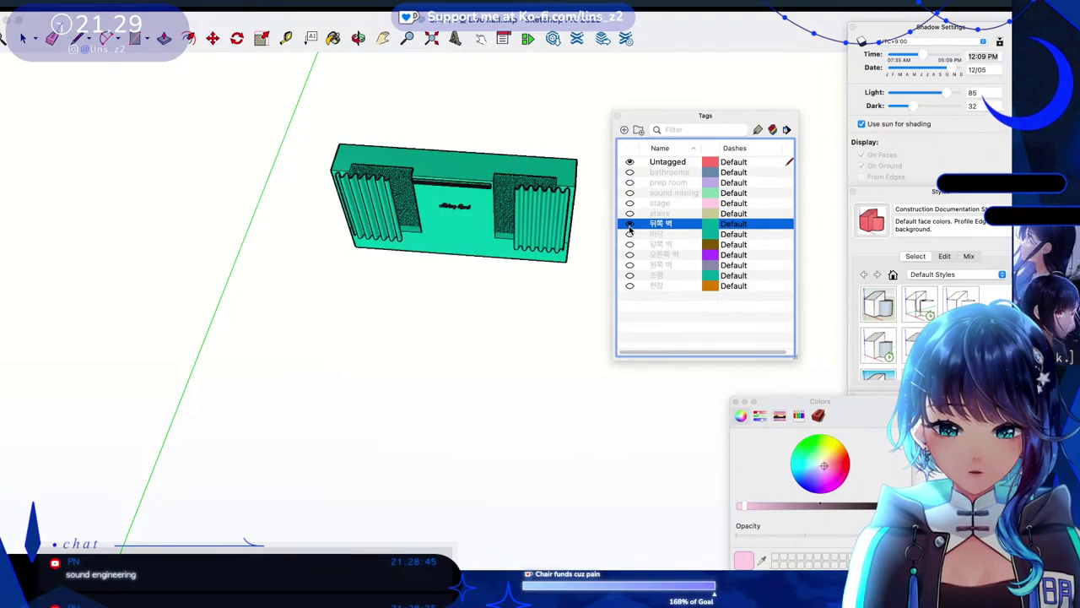
click(628, 225)
click(630, 204)
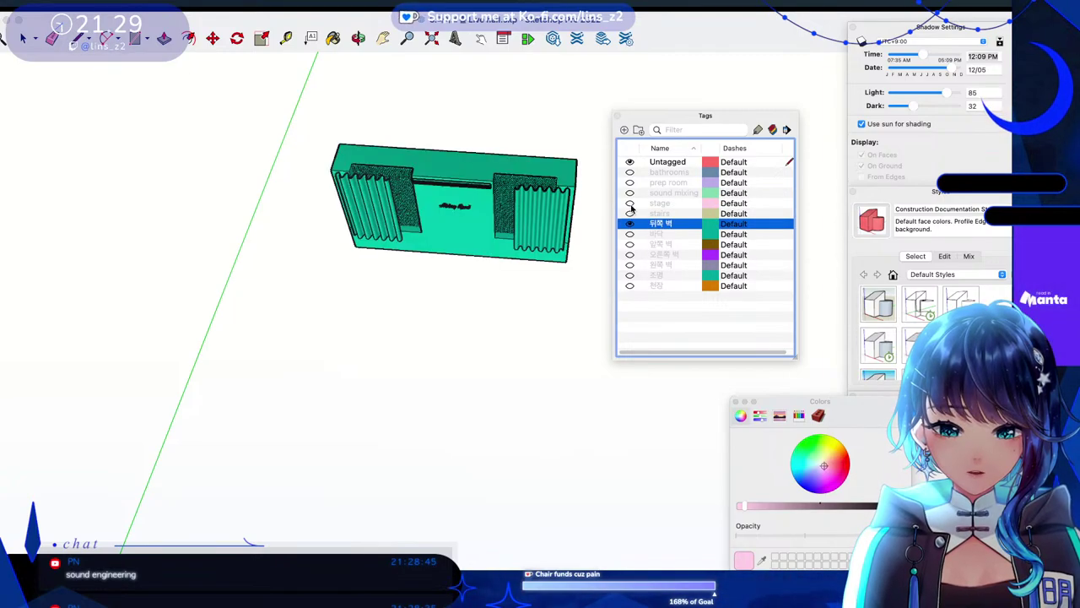
click(629, 204)
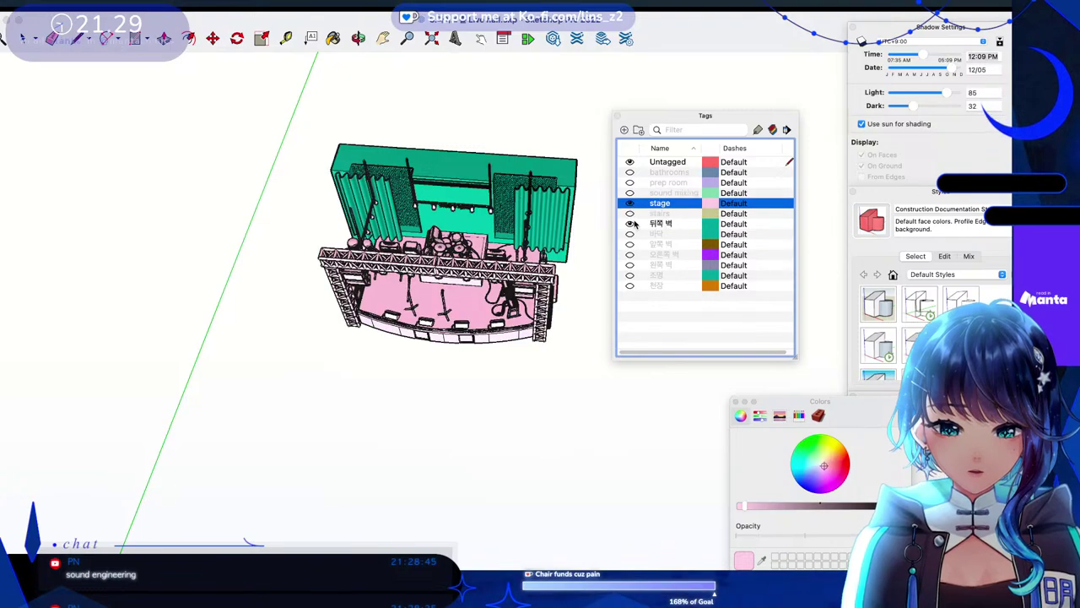
double_click(666, 224)
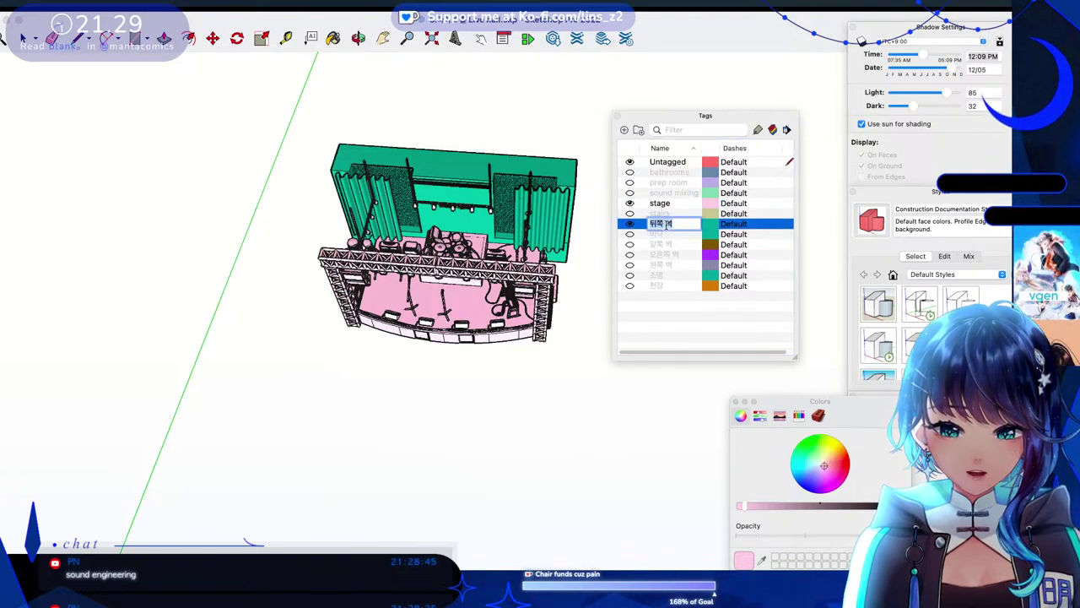
text(stage )
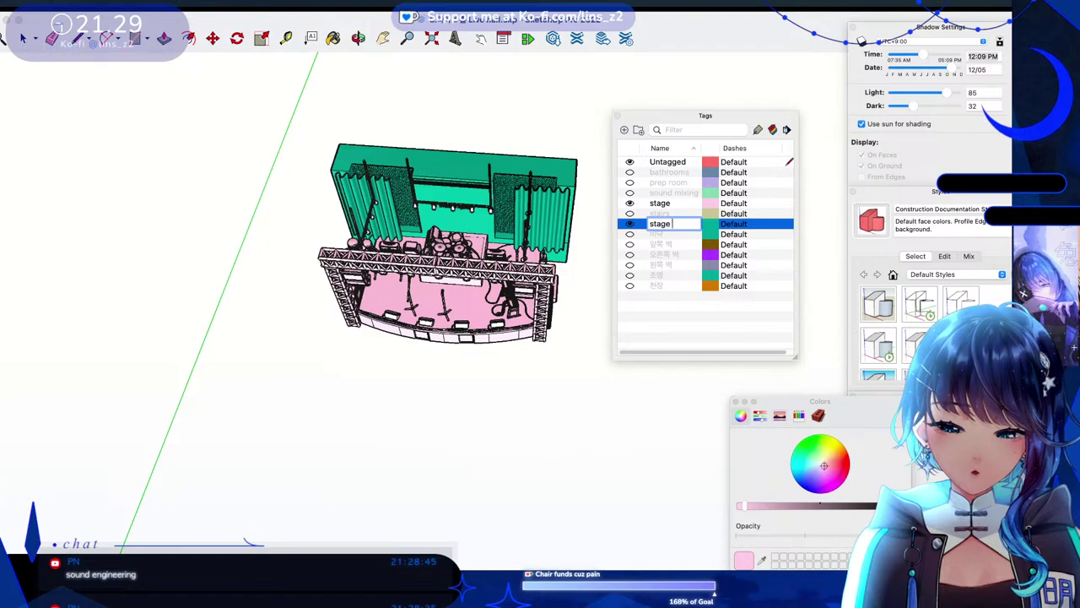
text(back)
key(Return)
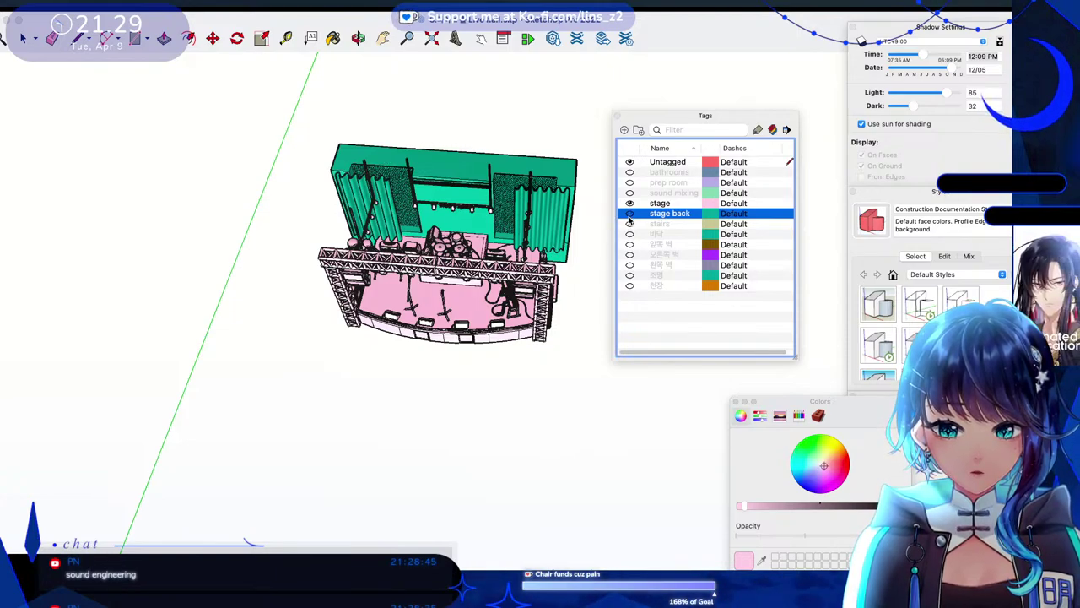
Hide the stage back tag and show the 바닥 tag's floor together with the stage.
click(628, 214)
click(630, 233)
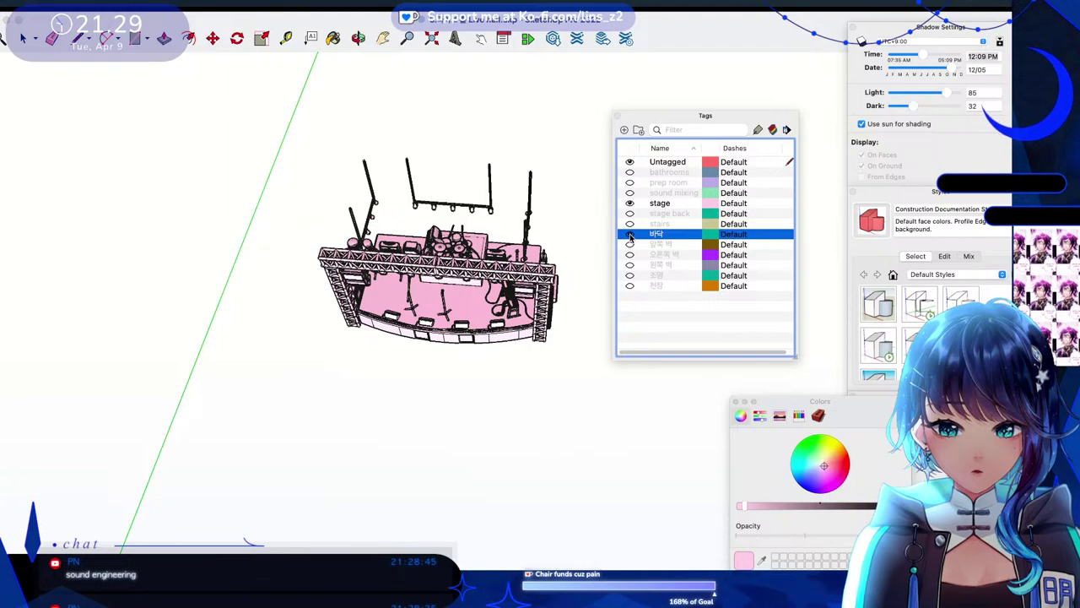
click(630, 234)
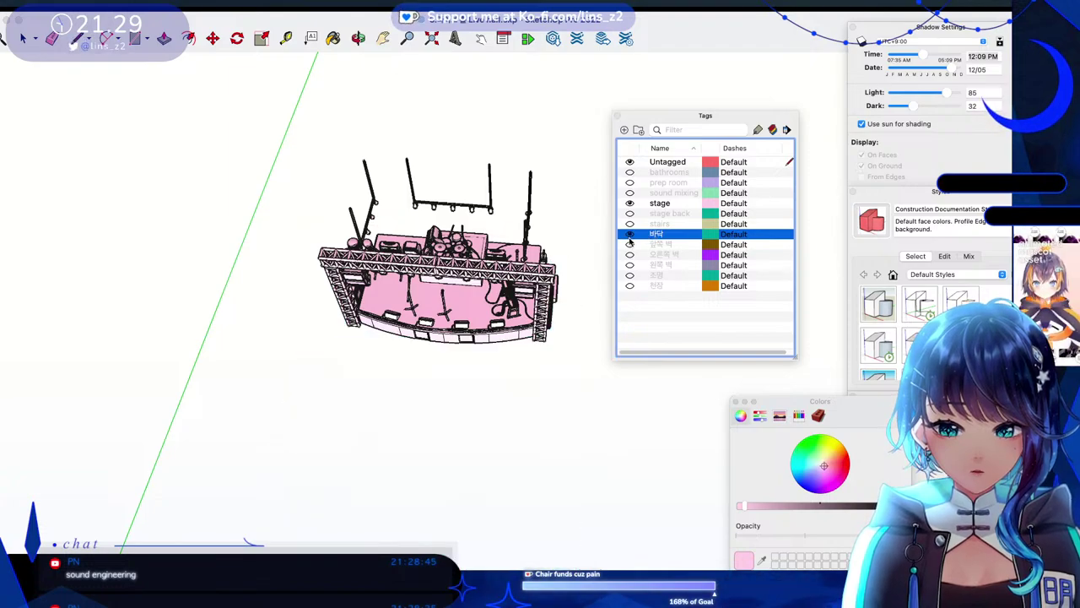
click(629, 234)
Rename the 바닥 tag as livehall floor.
double_click(655, 234)
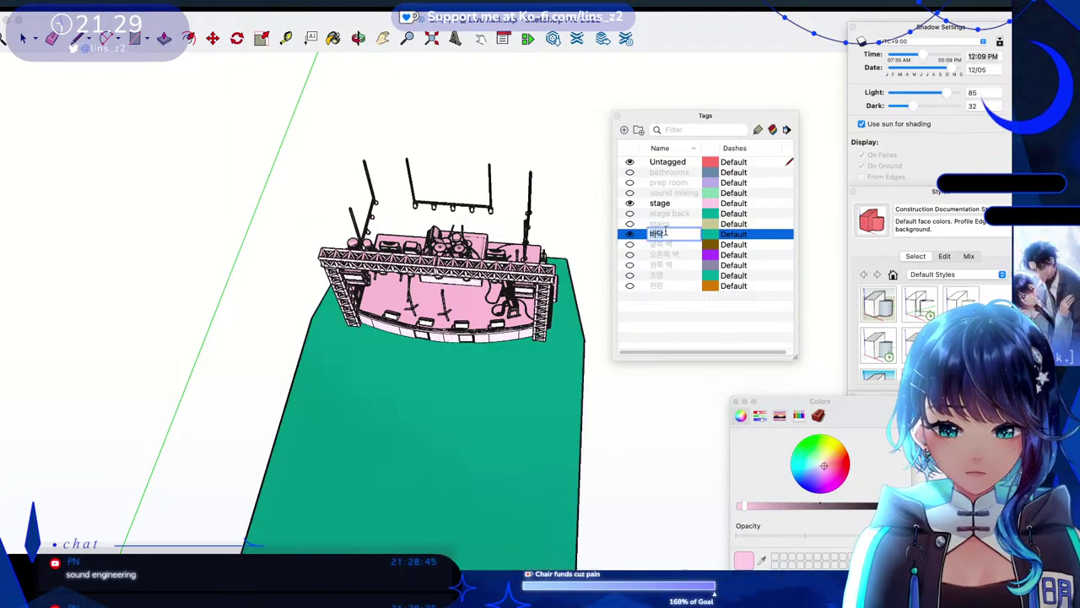
text(sta)
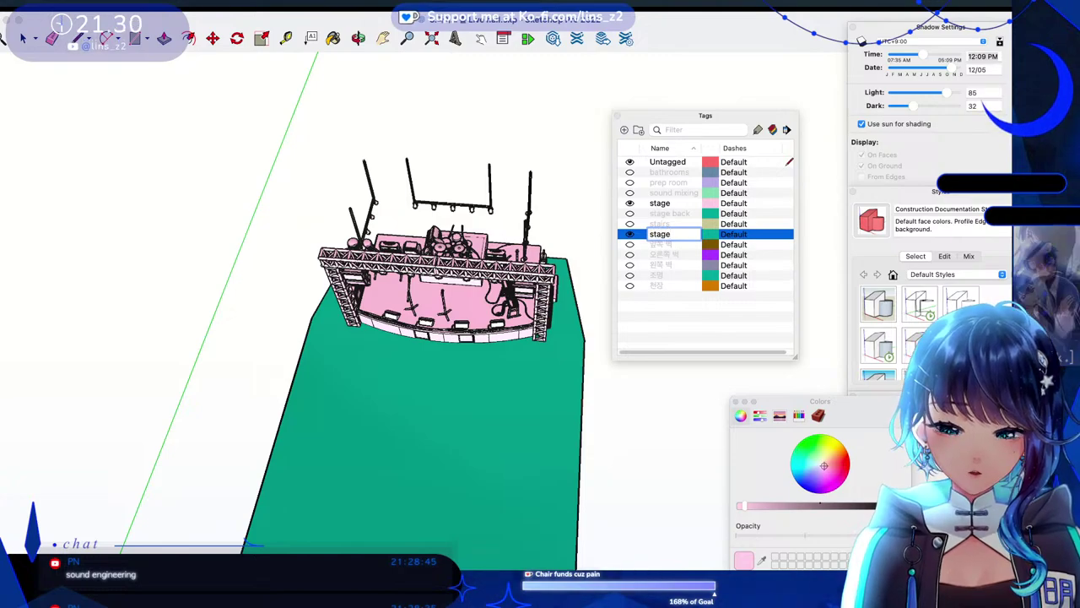
text(ge)
key(BackSpace)
key(BackSpace)
key(BackSpace)
key(BackSpace)
key(BackSpace)
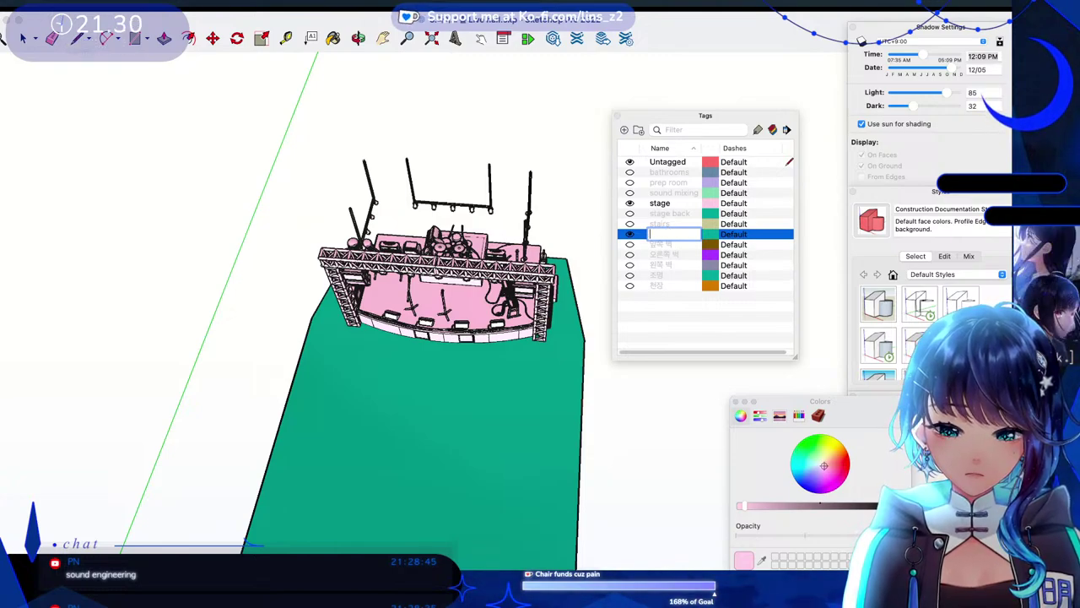
text(live)
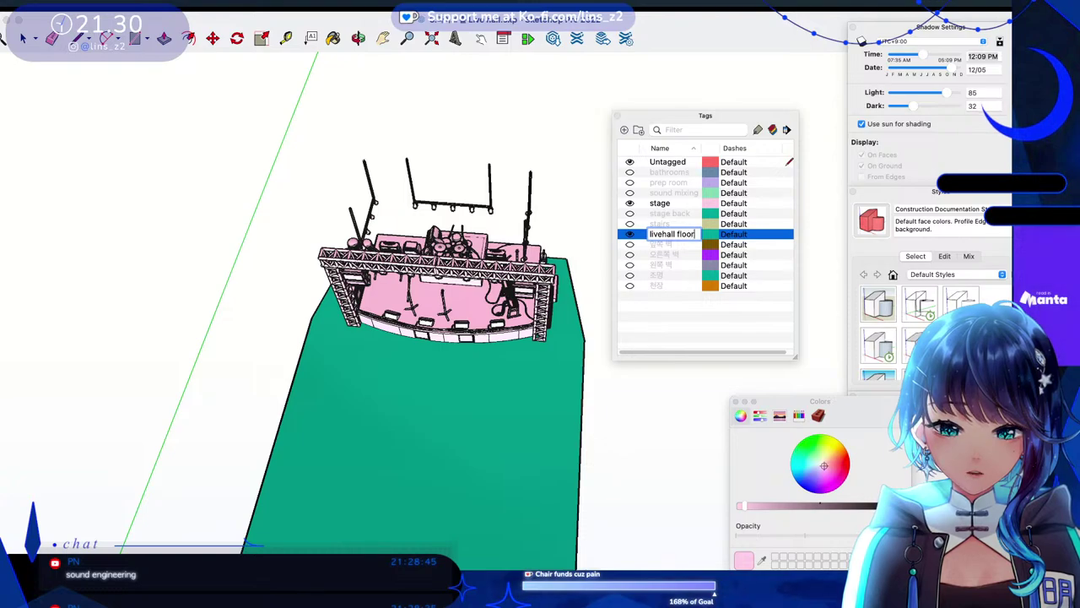
text(hall floor)
key(Return)
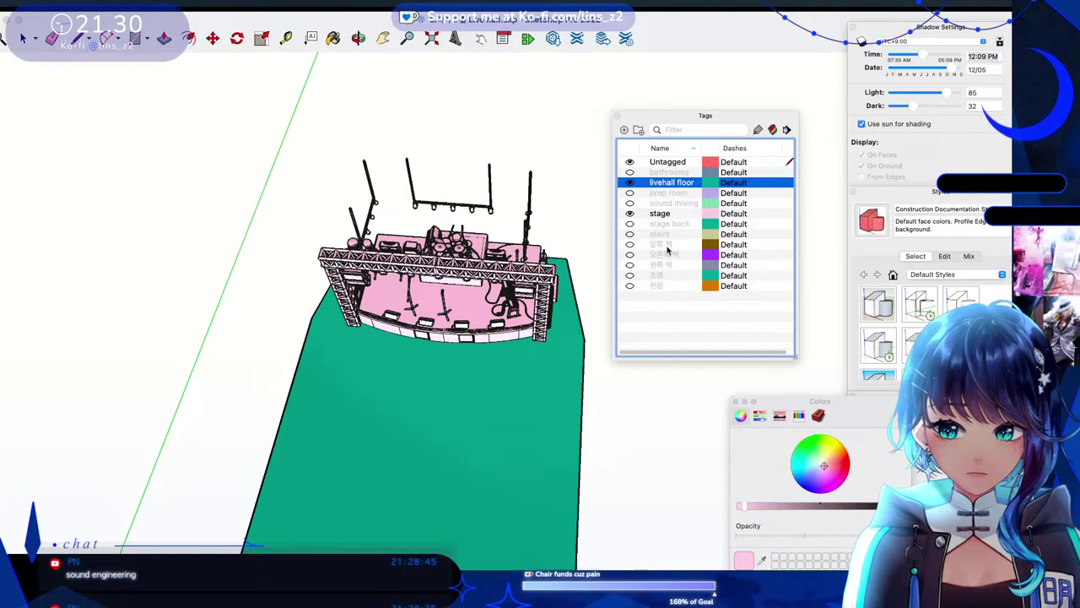
Change the livehall floor tag's colour to a muted, less saturated green and hide the tag.
click(712, 186)
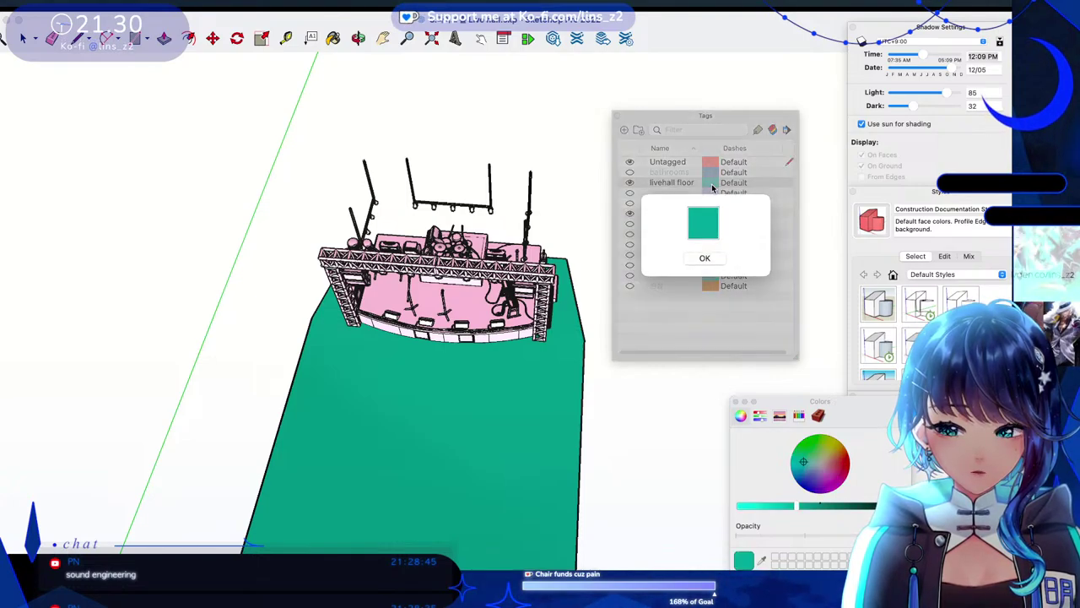
click(812, 461)
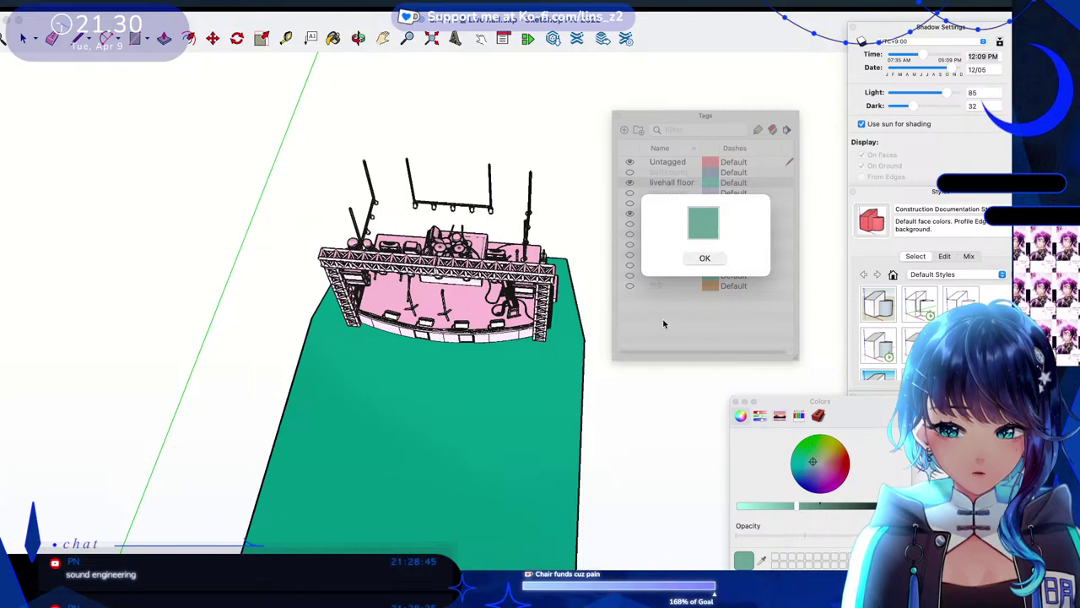
click(702, 258)
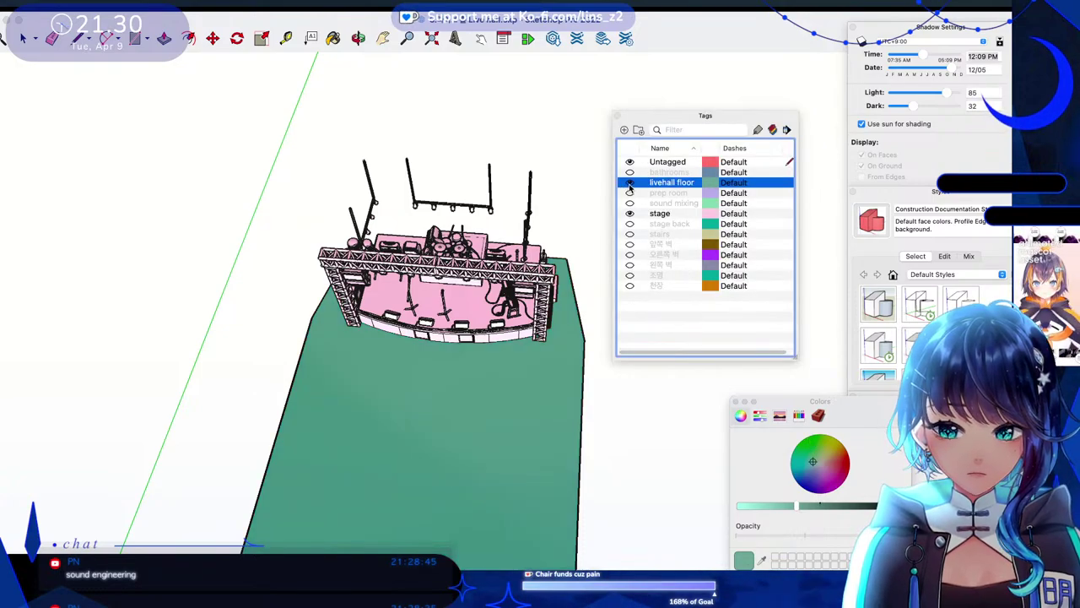
click(630, 183)
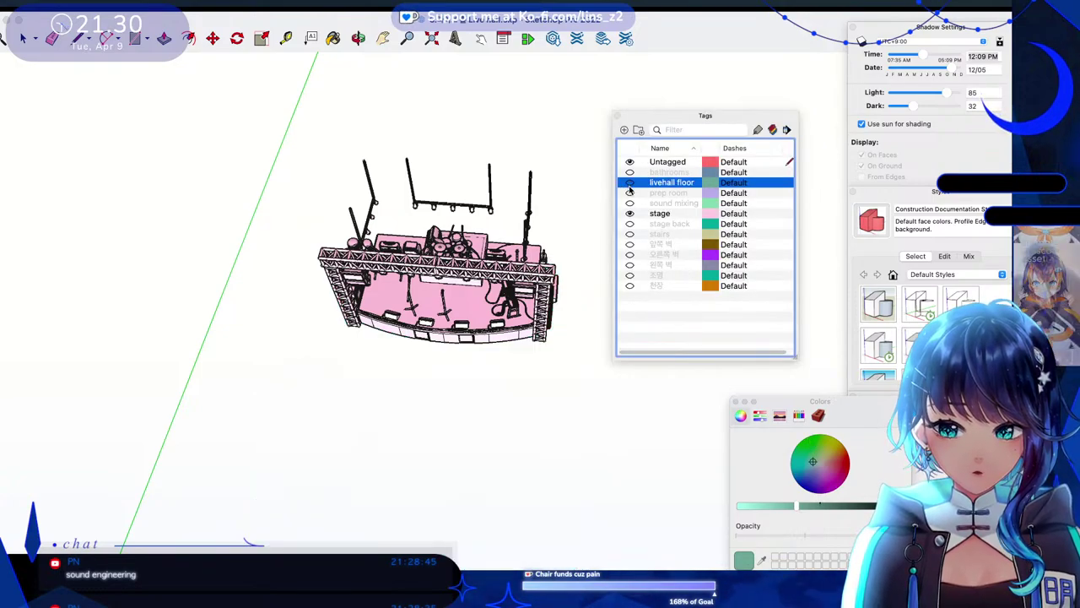
Show the 앞쪽 벽 tag's wall together with the sound mixing area, and rename that wall tag as south wall.
click(630, 244)
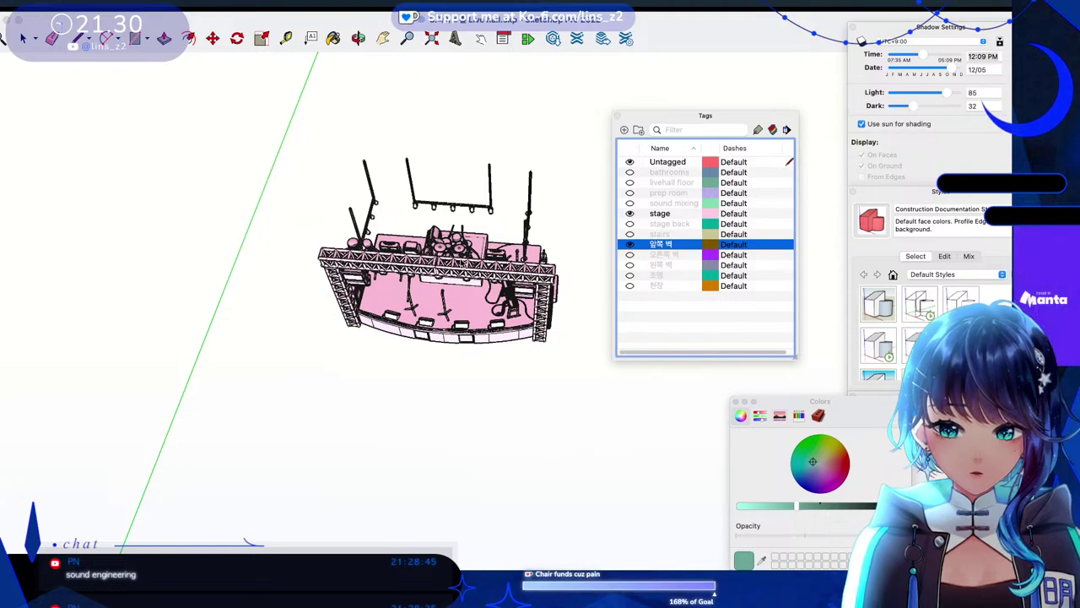
scroll(461, 335, down, 5)
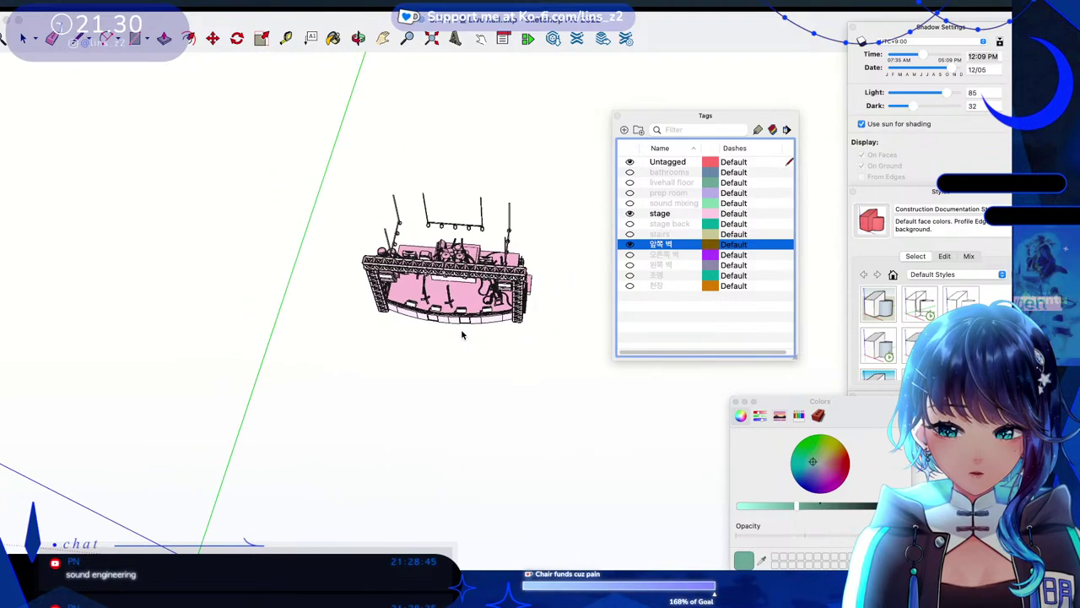
scroll(463, 342, down, 3)
scroll(458, 530, up, 2)
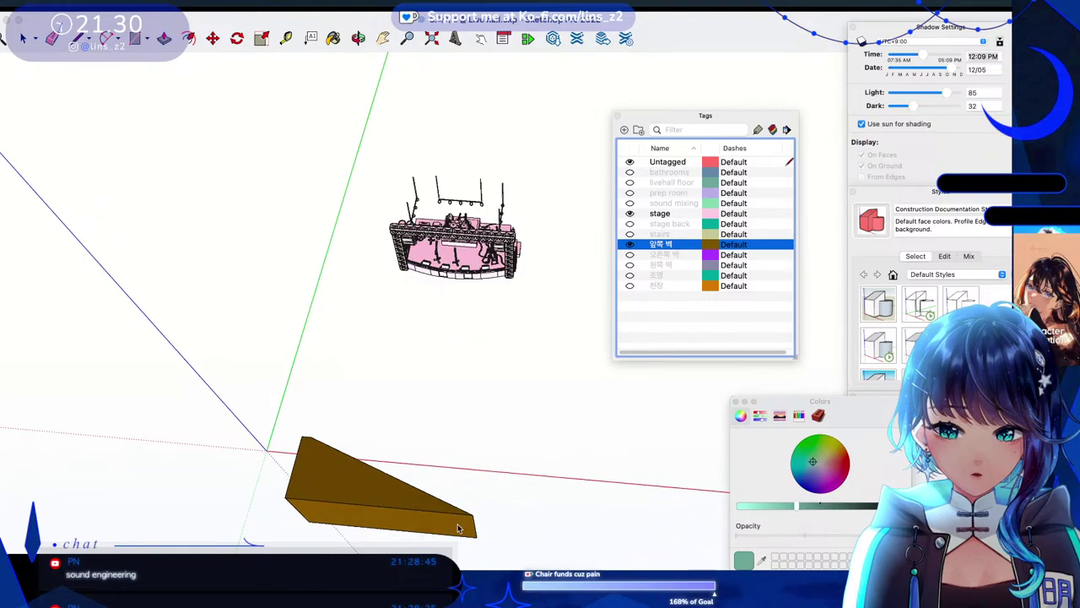
click(629, 205)
click(630, 204)
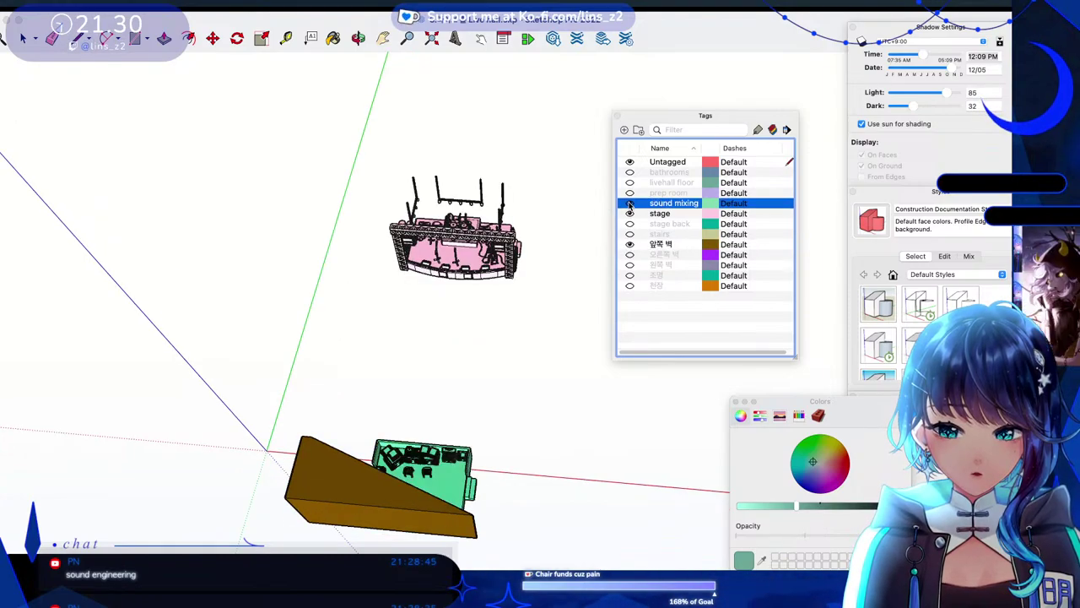
double_click(661, 245)
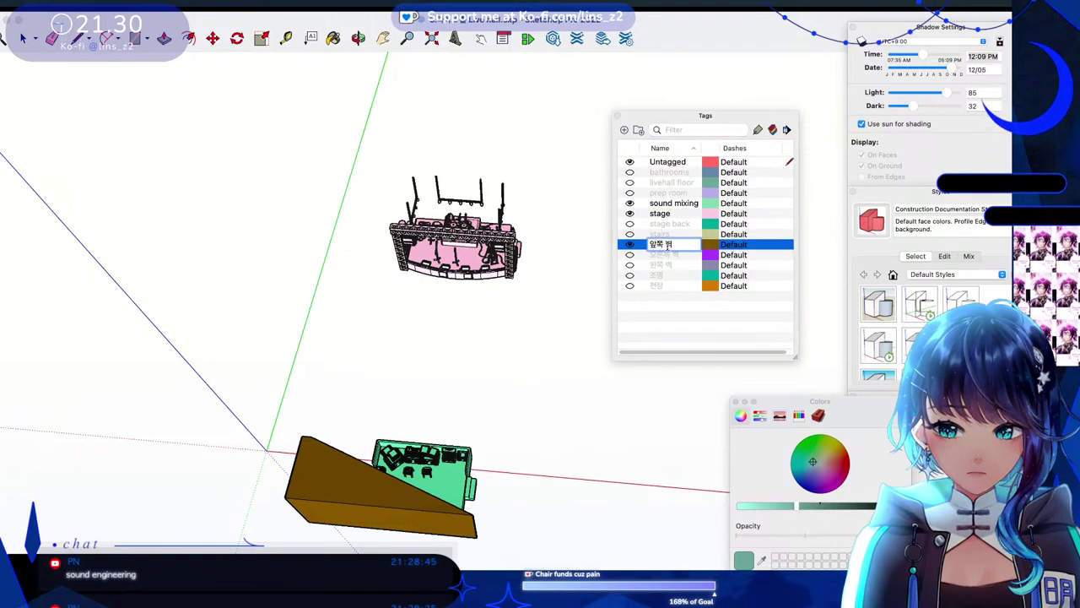
text(so)
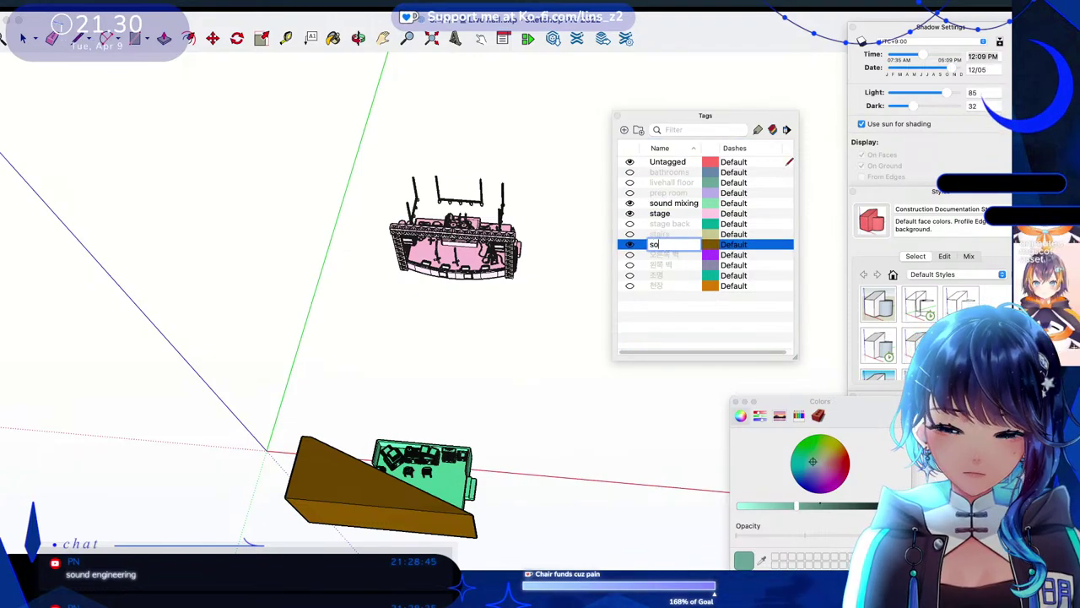
text(uth wall)
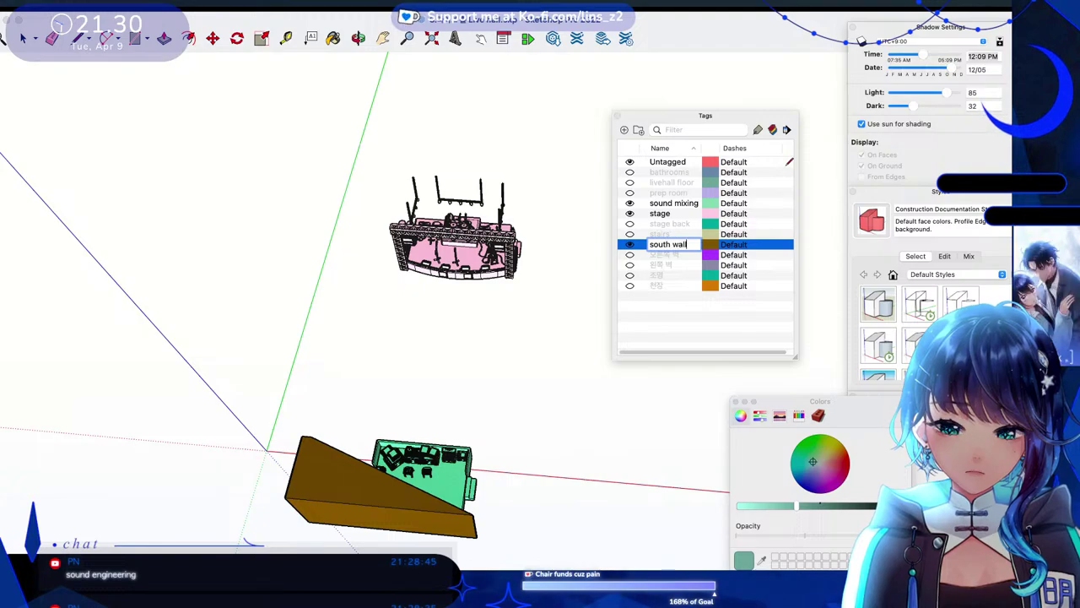
key(Return)
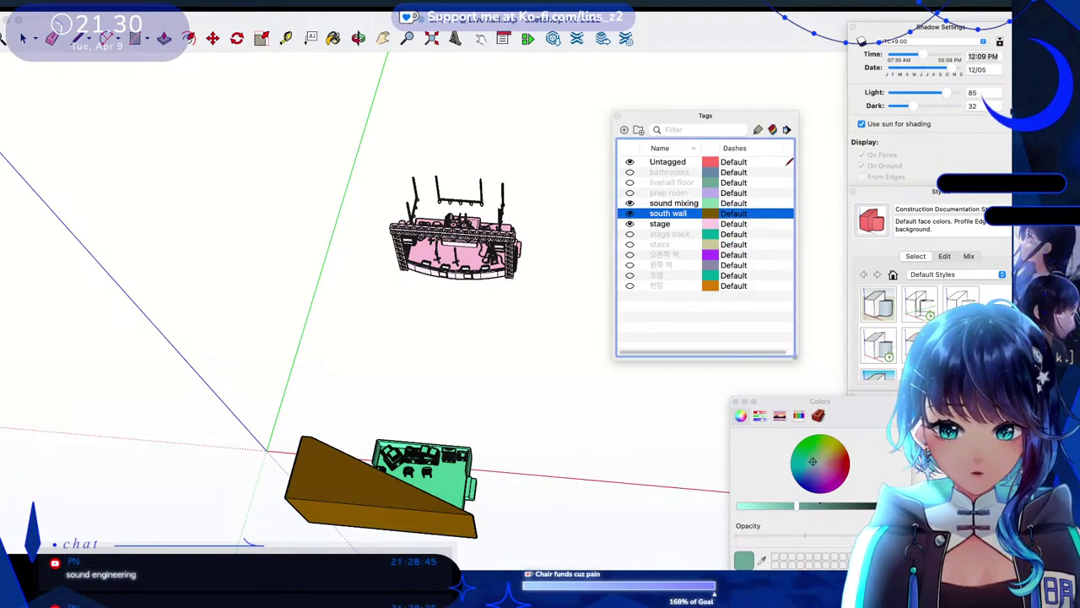
Show the 오른쪽 벽 tag's wall, rename that tag as right wall and hide it again.
click(629, 254)
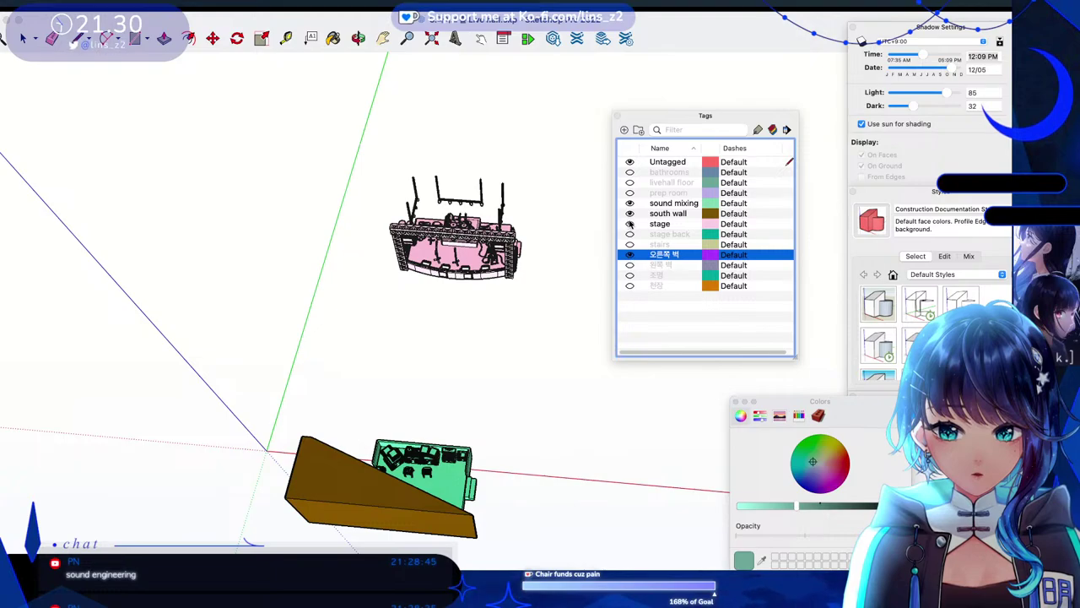
double_click(651, 255)
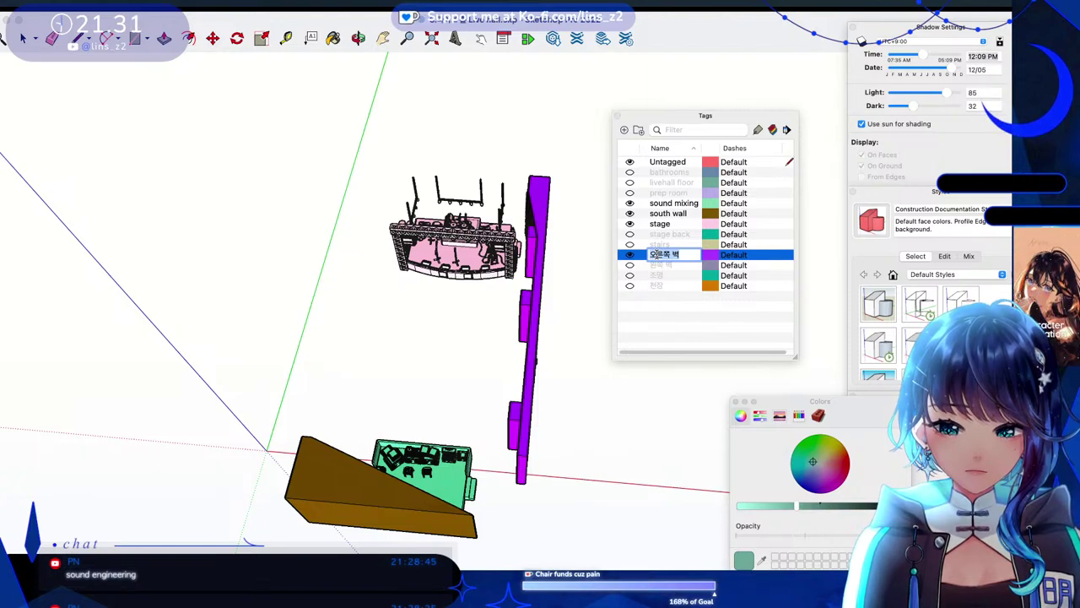
text(right wall)
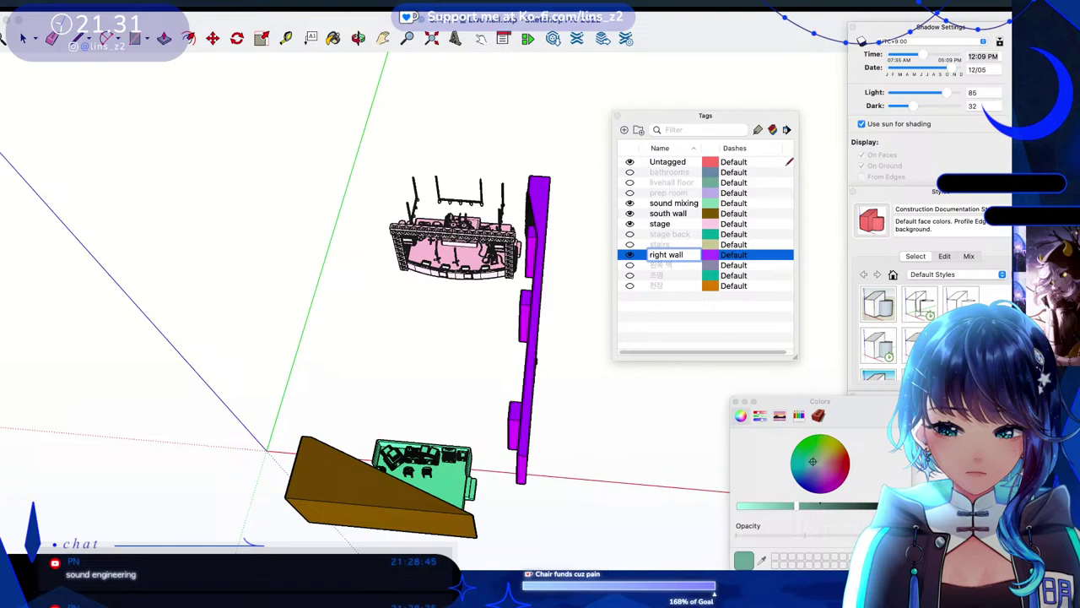
key(Return)
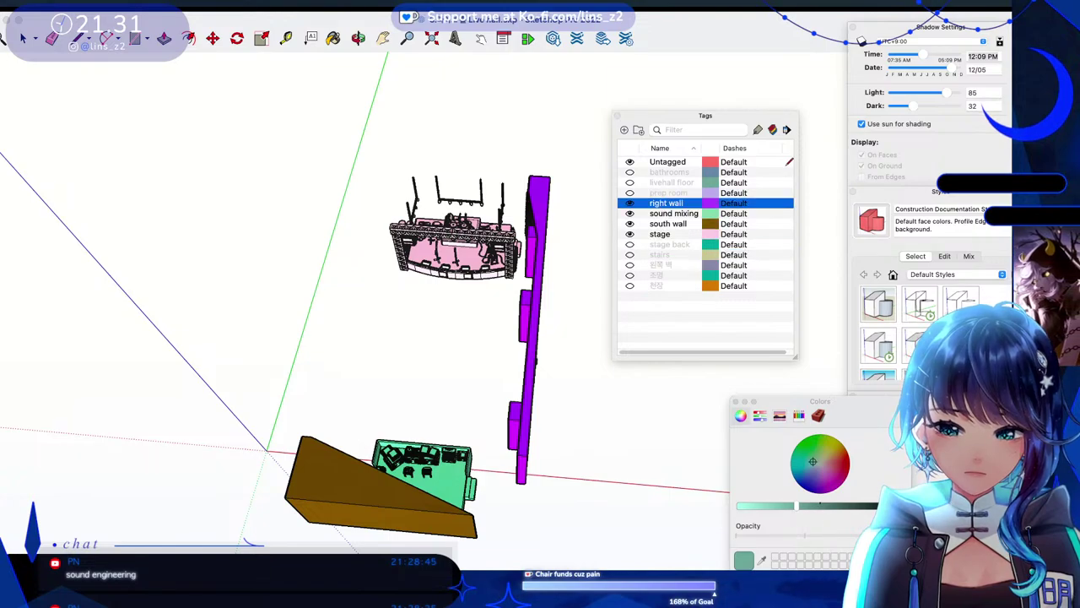
click(630, 204)
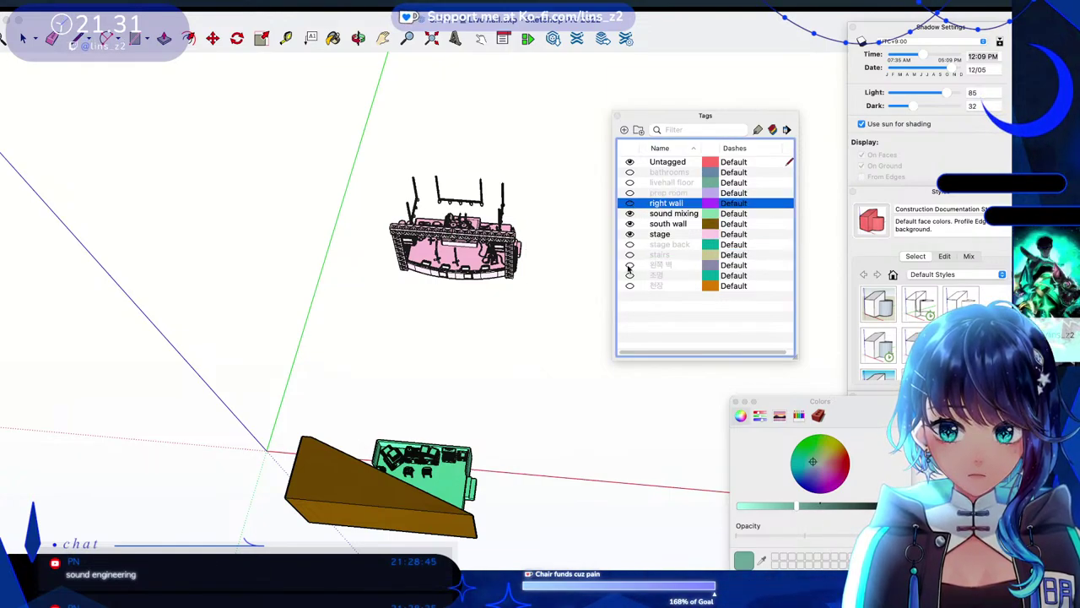
Show the 왼쪽 벽 tag's wall, rename that tag as left wall and hide it again.
click(629, 265)
double_click(668, 266)
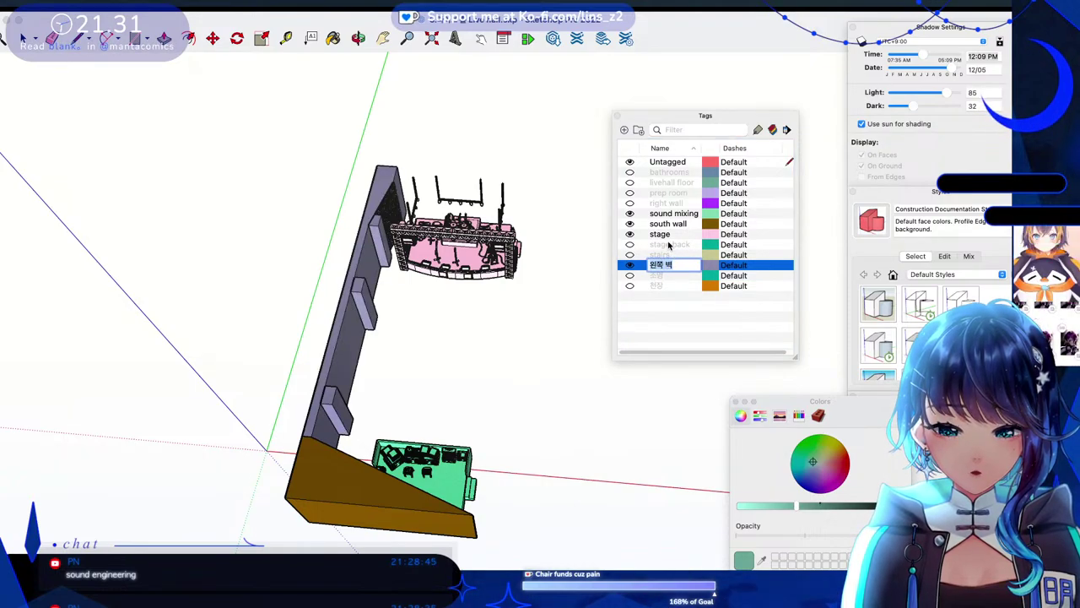
key(BackSpace)
text(left)
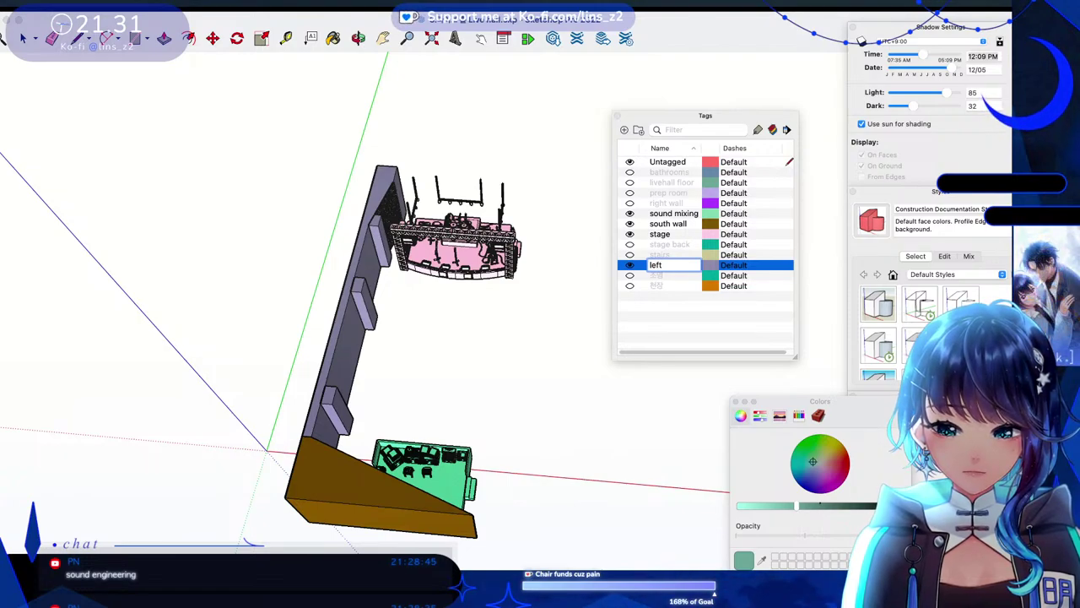
text( wall)
key(Return)
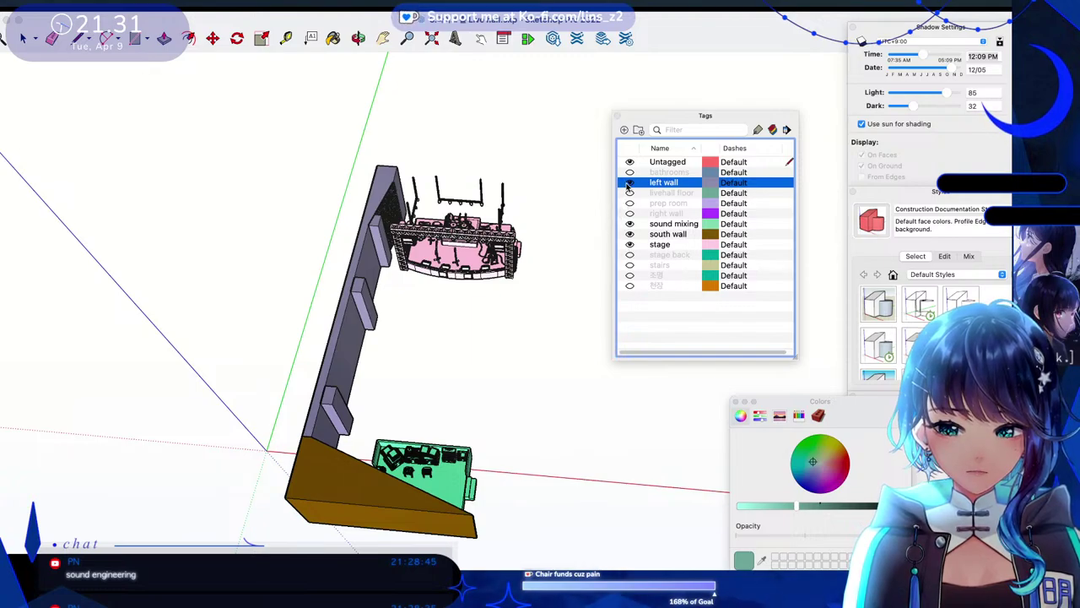
Hide the south wall tag and toggle the 조명 tag's visibility to identify its objects, leaving it shown.
click(629, 276)
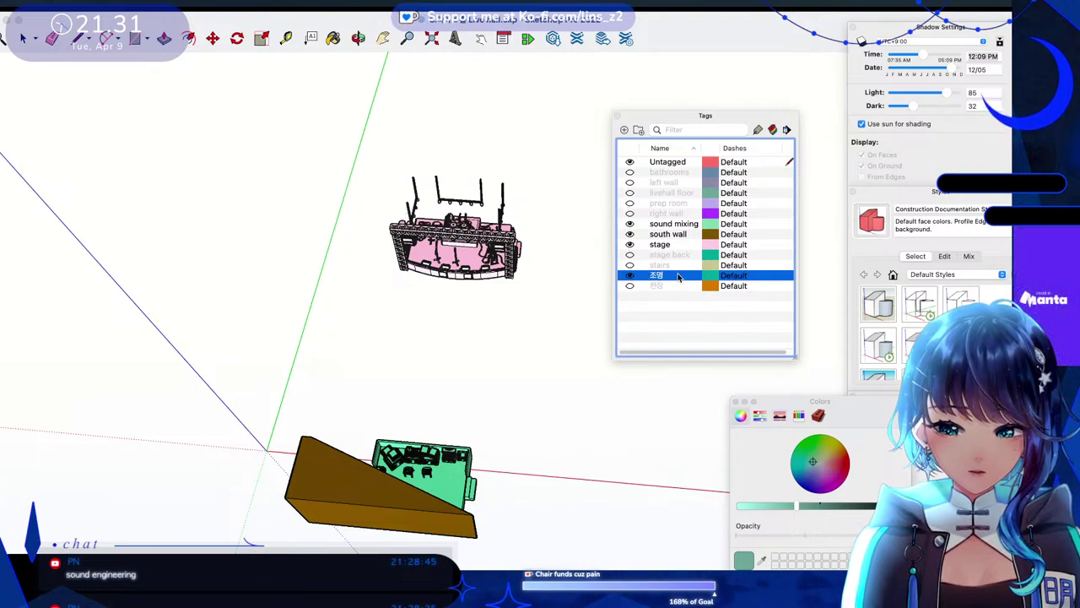
click(667, 277)
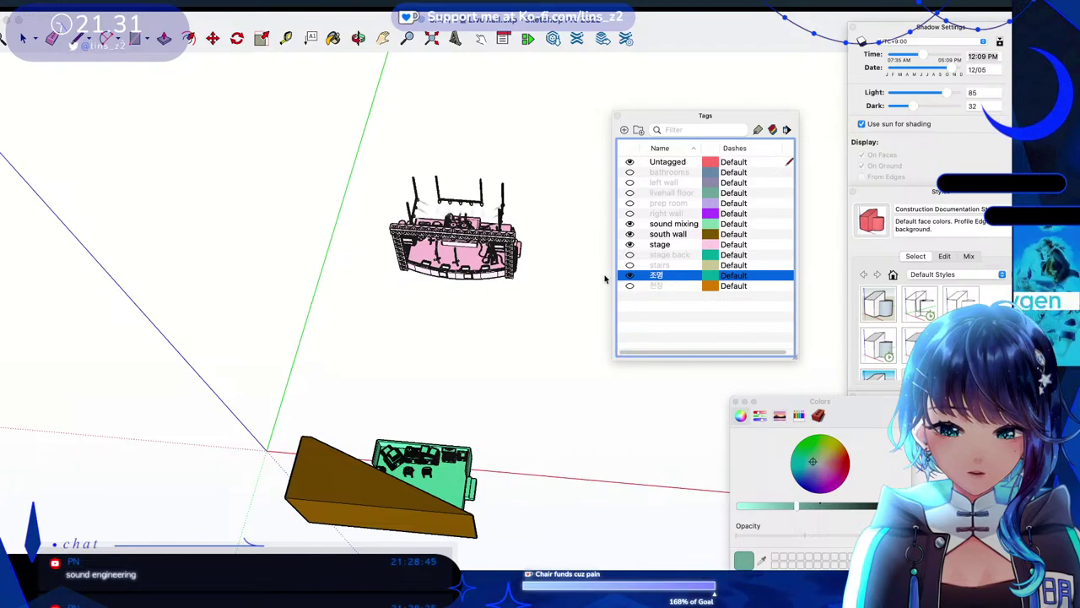
click(630, 277)
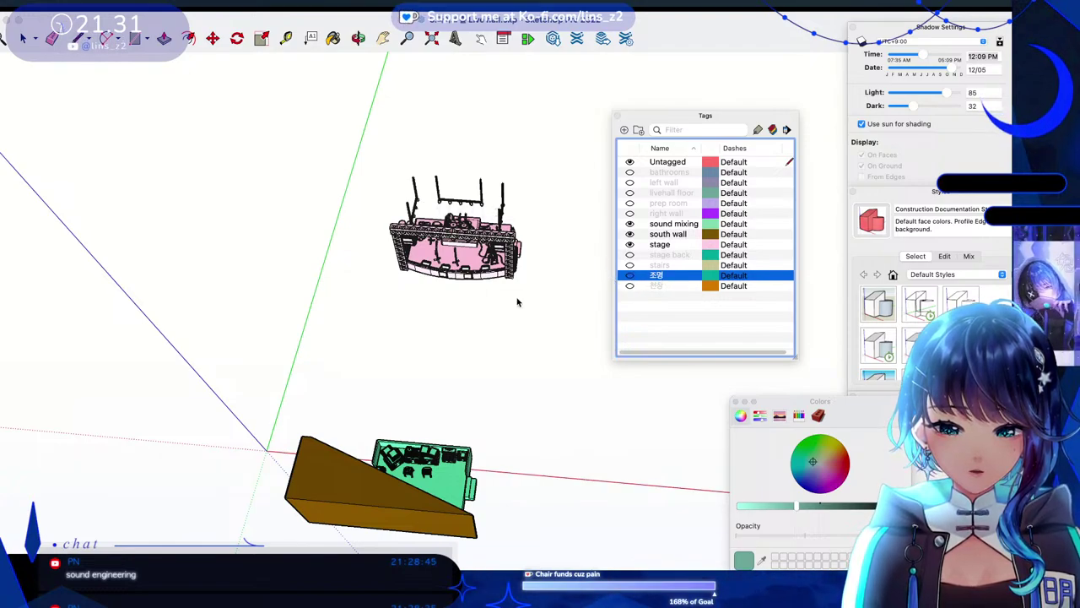
scroll(306, 310, down, 1)
scroll(441, 304, down, 1)
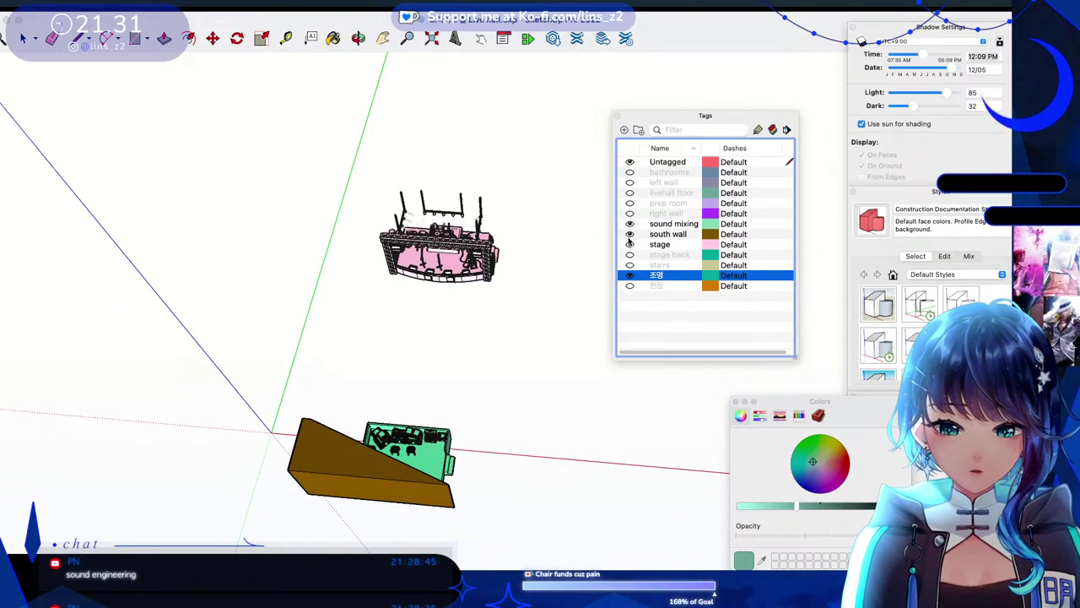
click(628, 236)
click(629, 235)
click(630, 276)
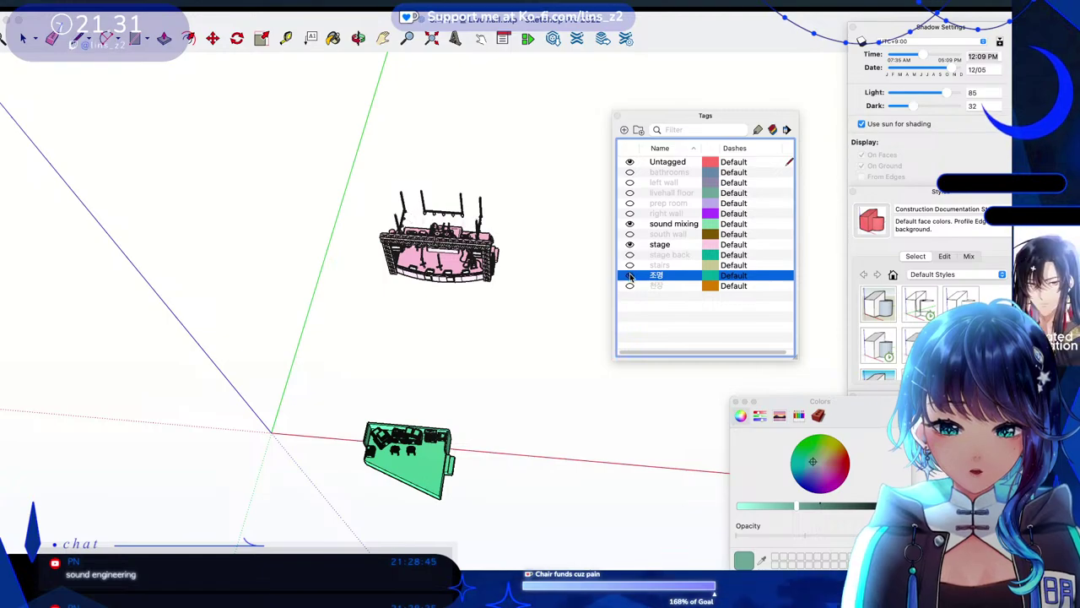
click(630, 275)
Rename the 조명 tag as stage lights.
double_click(655, 278)
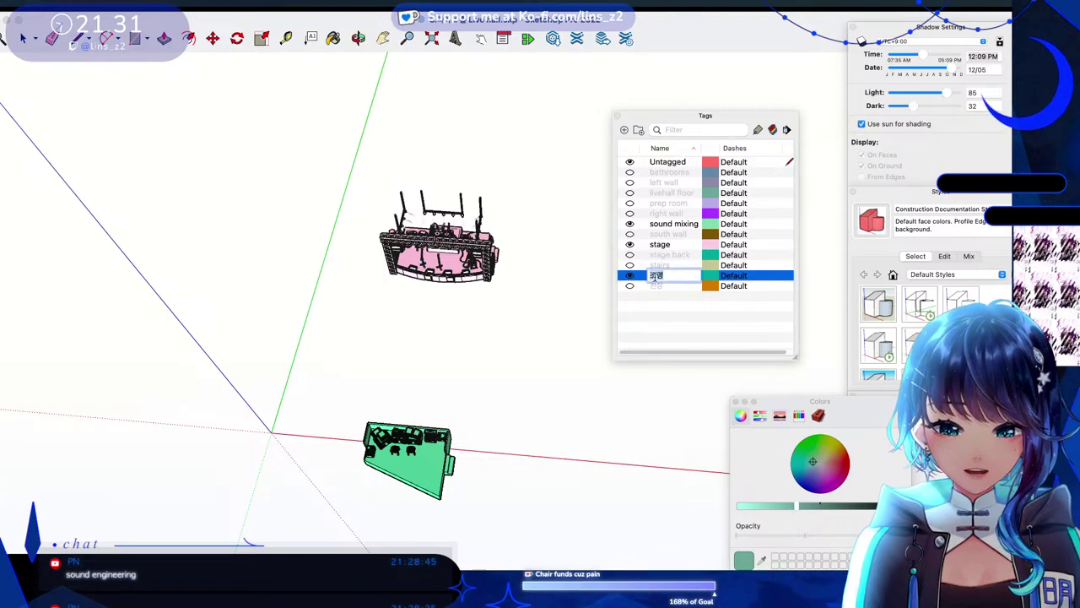
text(stage lights)
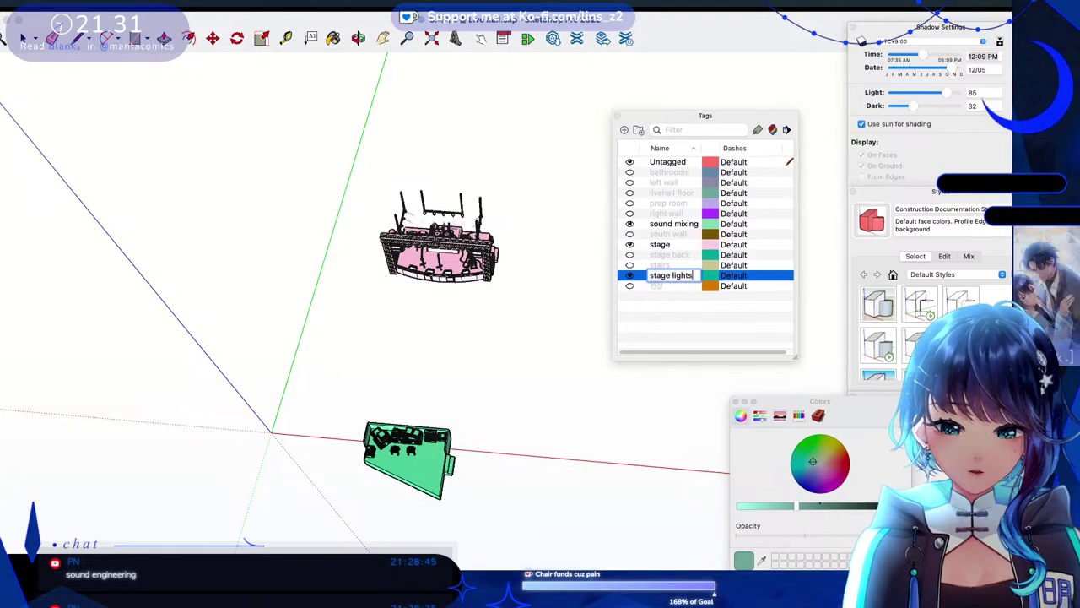
key(Return)
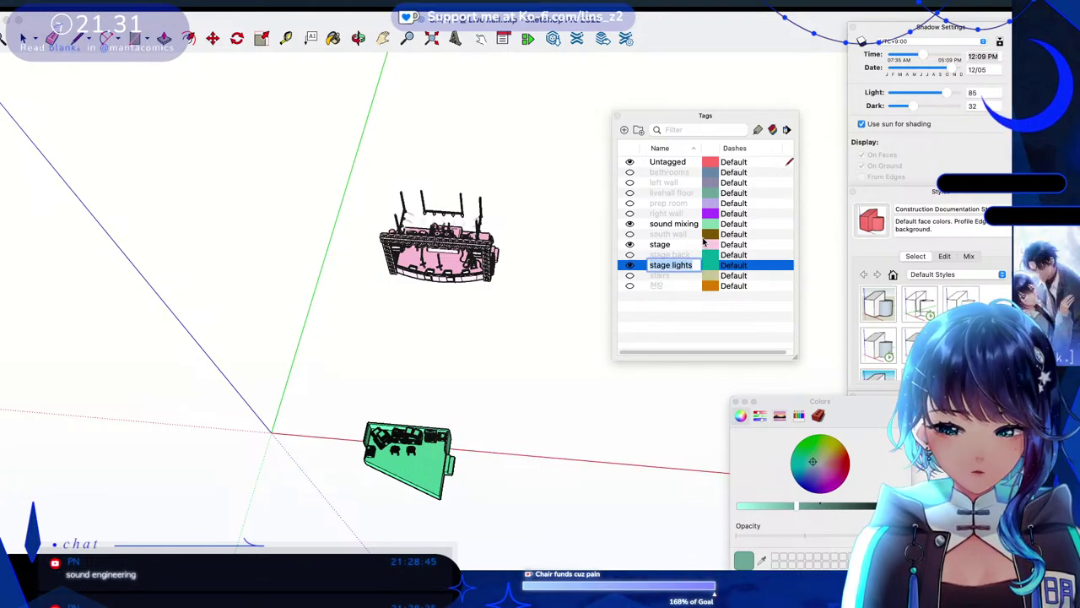
Recolour the stage lights tag to a light yellow.
click(711, 265)
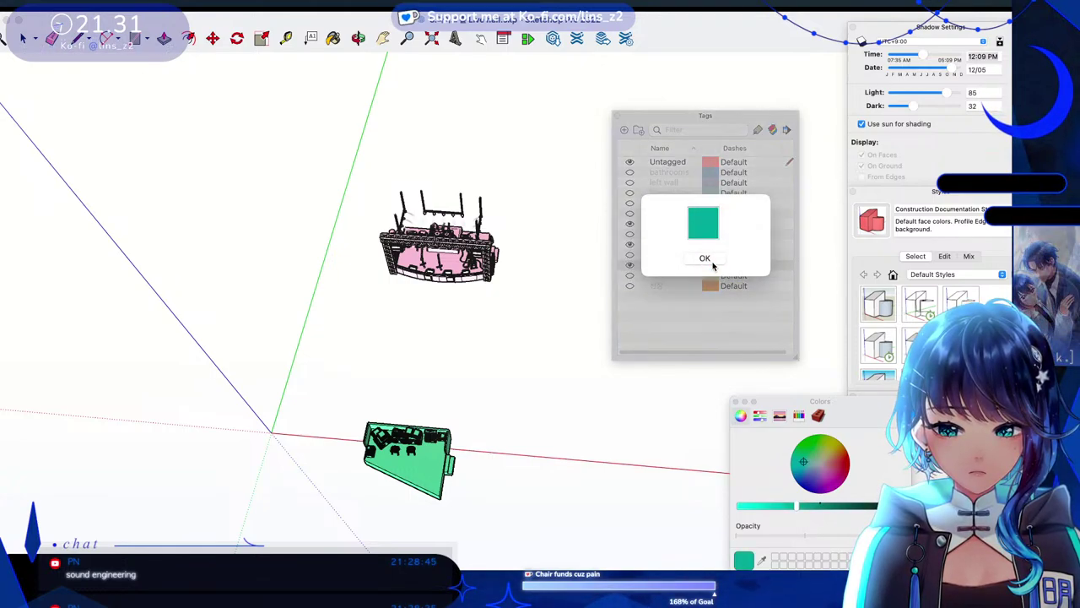
click(825, 453)
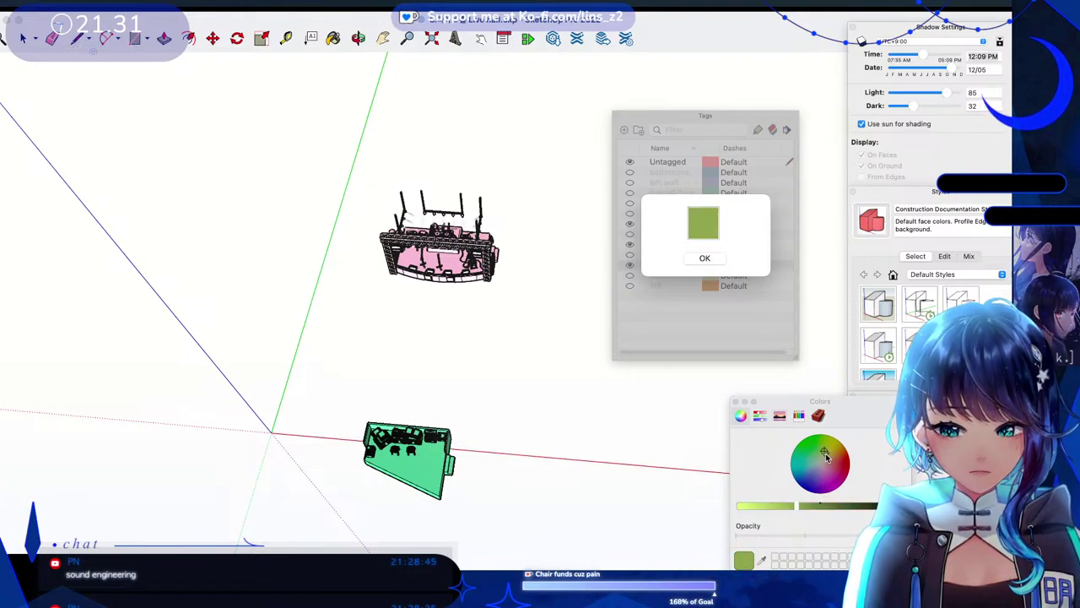
click(825, 457)
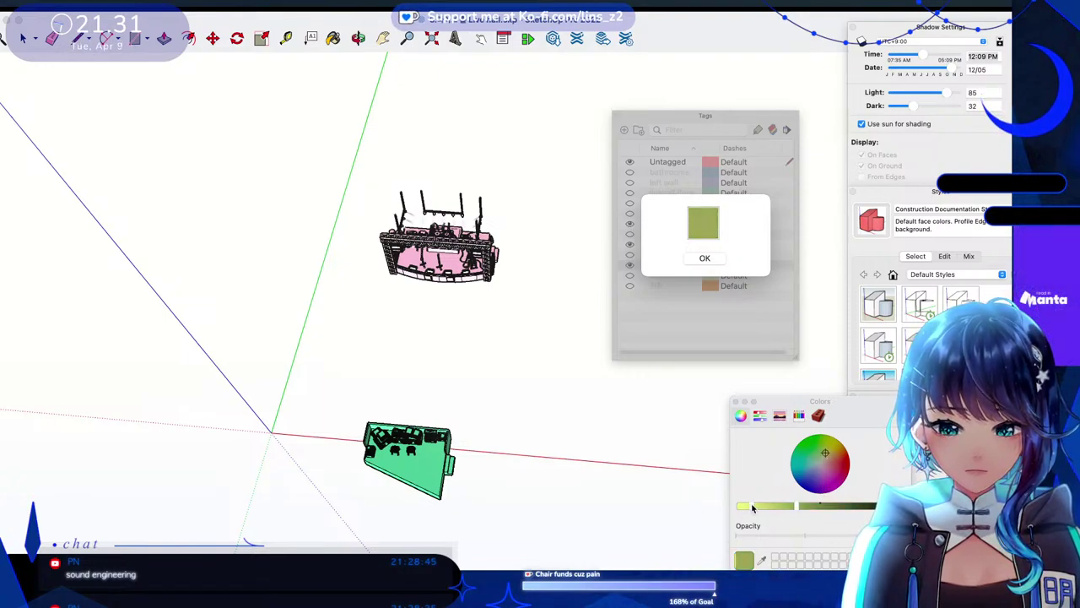
click(824, 453)
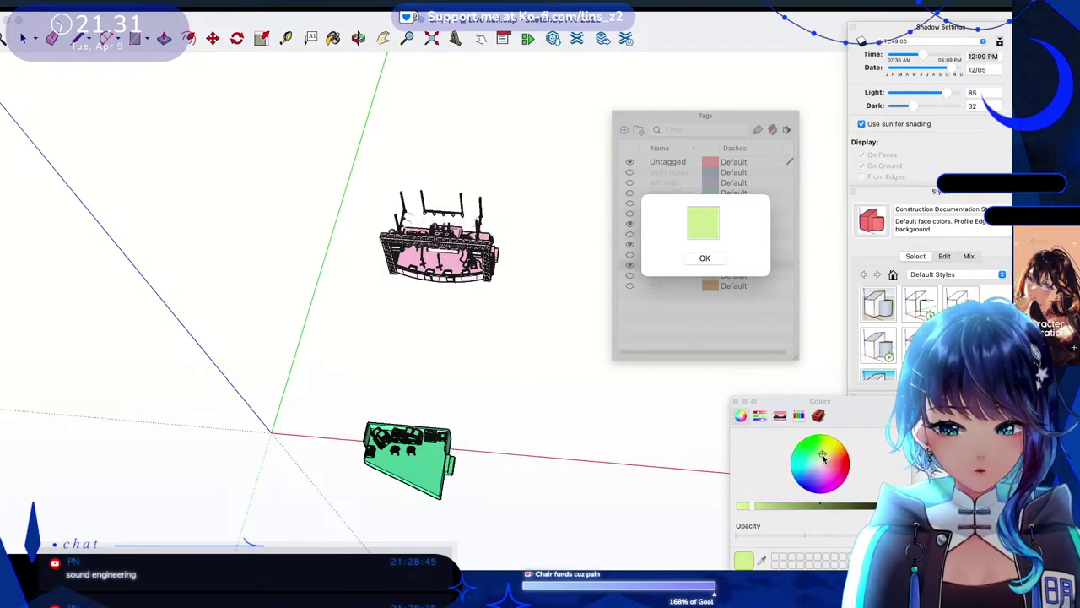
click(827, 454)
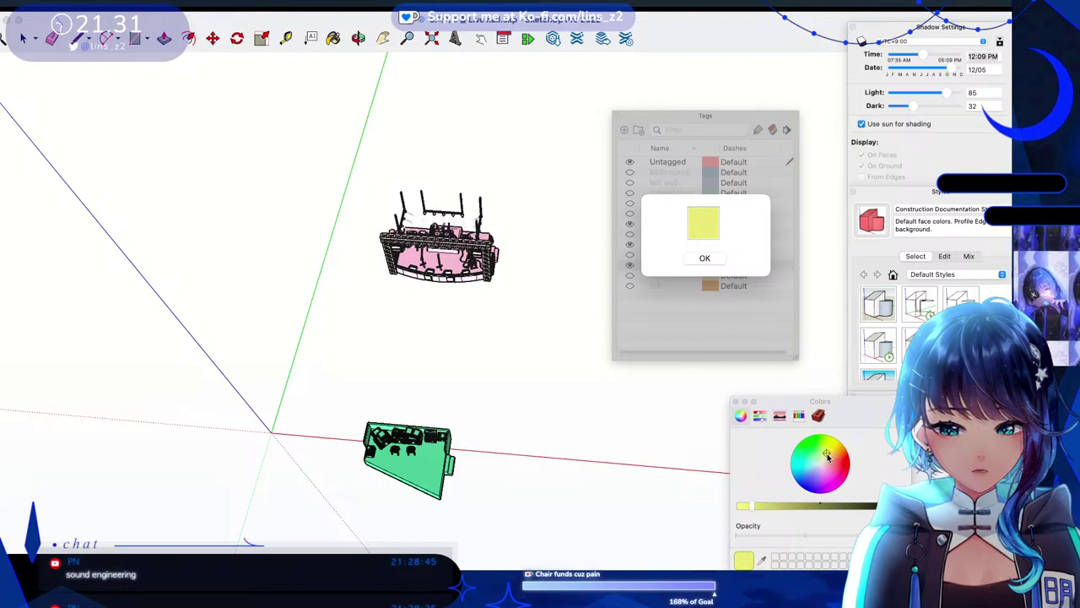
click(698, 258)
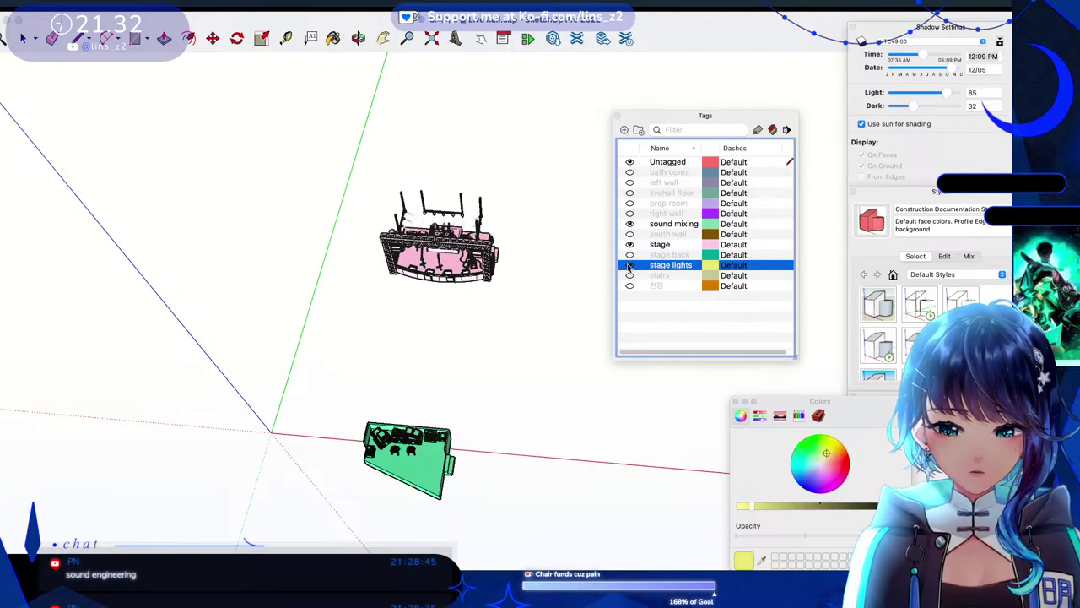
Show the 천장 tag's objects, inspect them from below and rename that tag as ceiling.
click(667, 286)
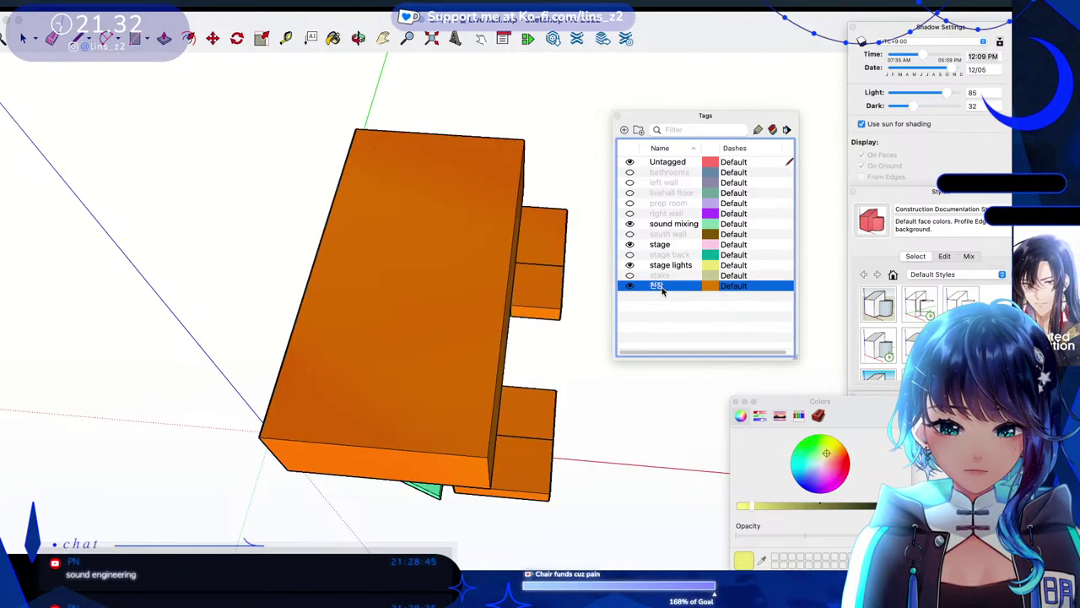
click(656, 288)
click(655, 287)
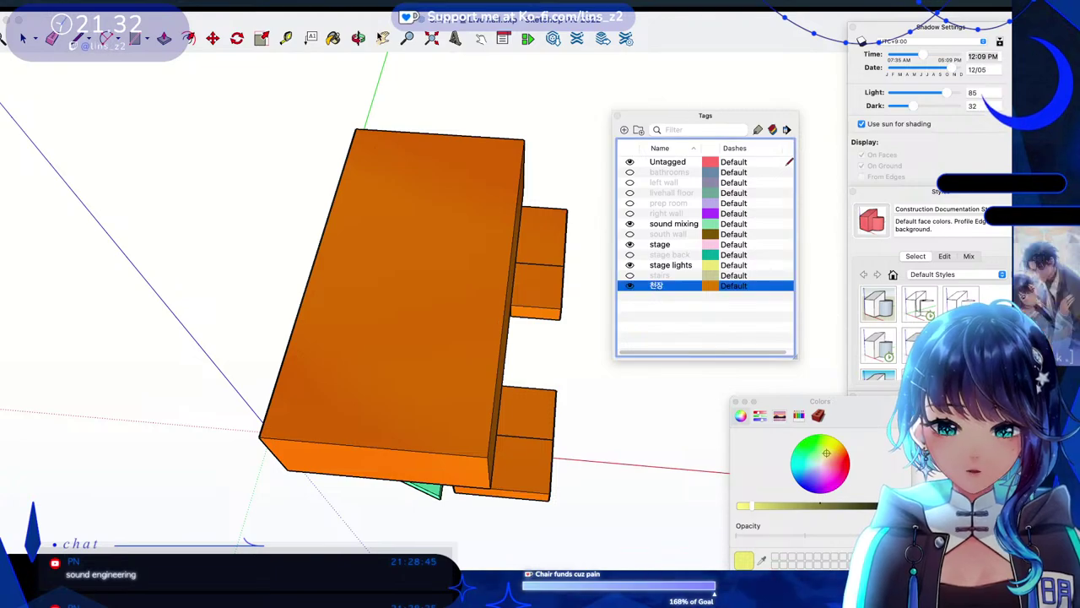
click(361, 39)
drag(412, 328, 433, 229)
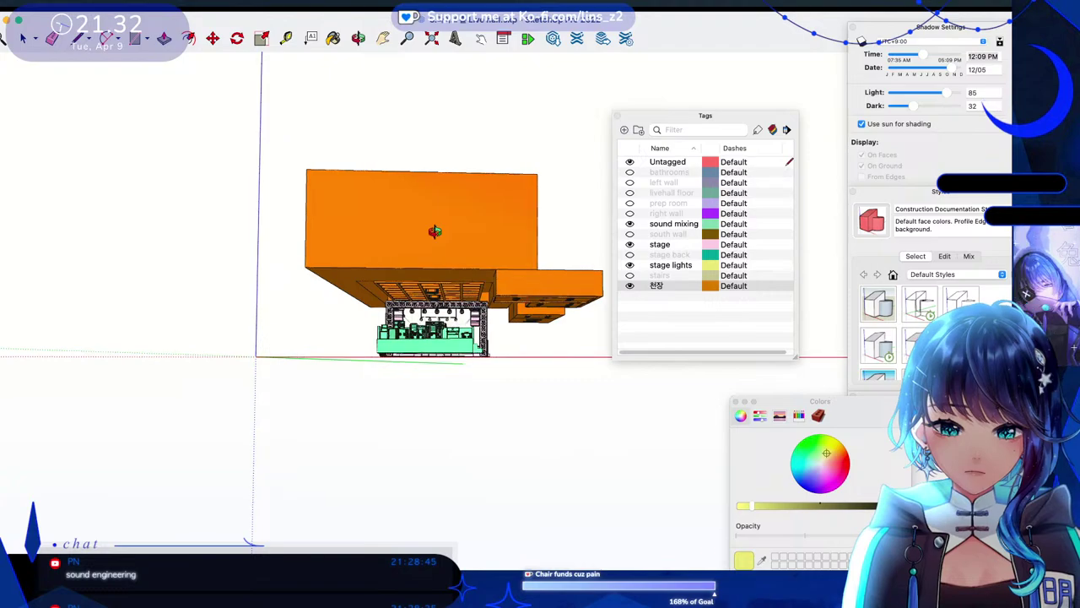
click(660, 287)
double_click(660, 287)
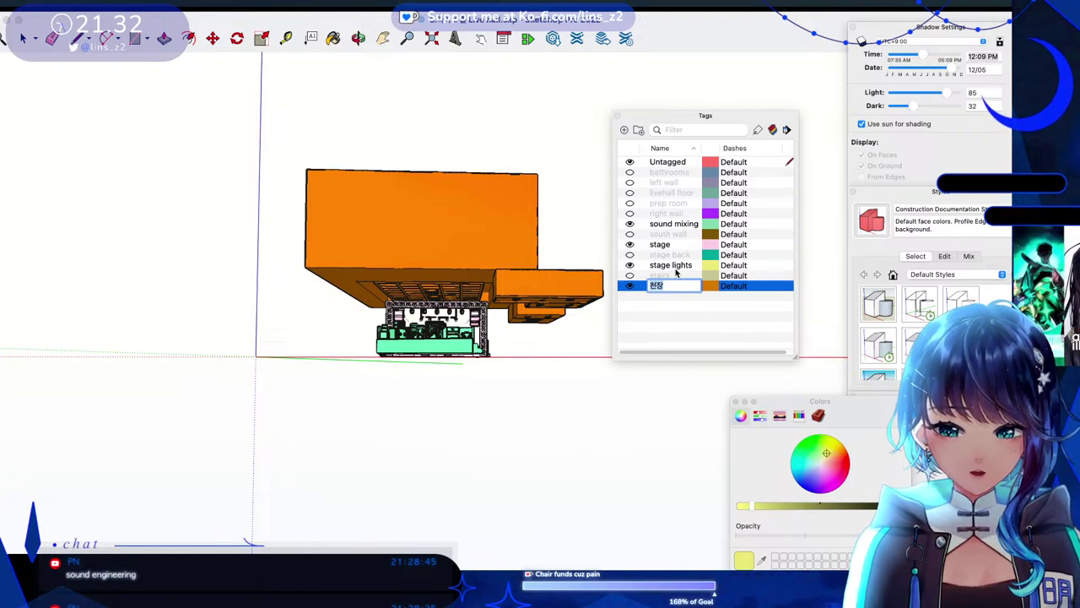
text(ceiling)
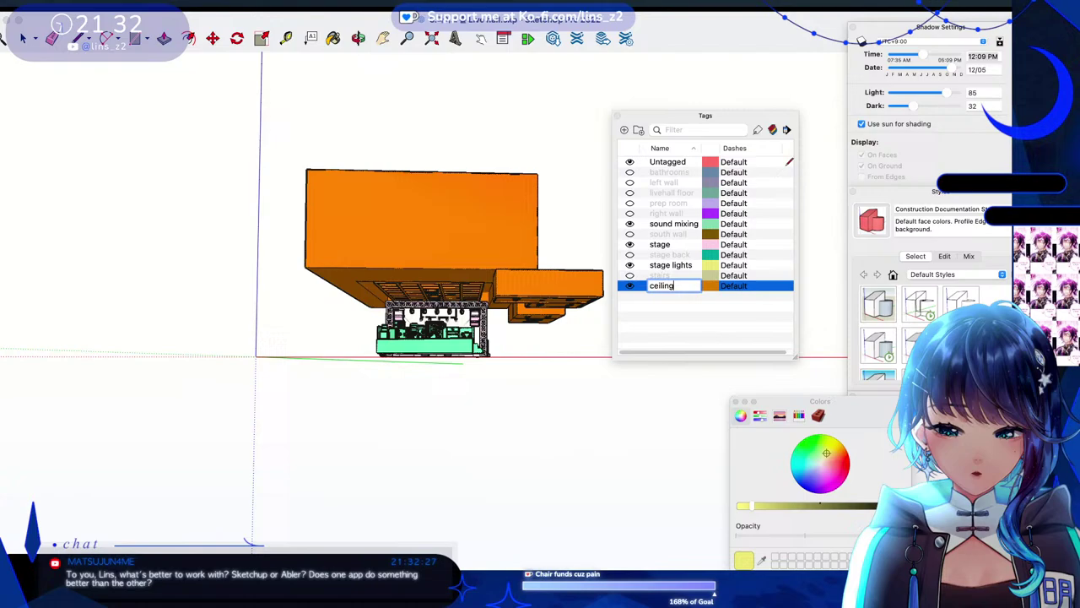
key(Return)
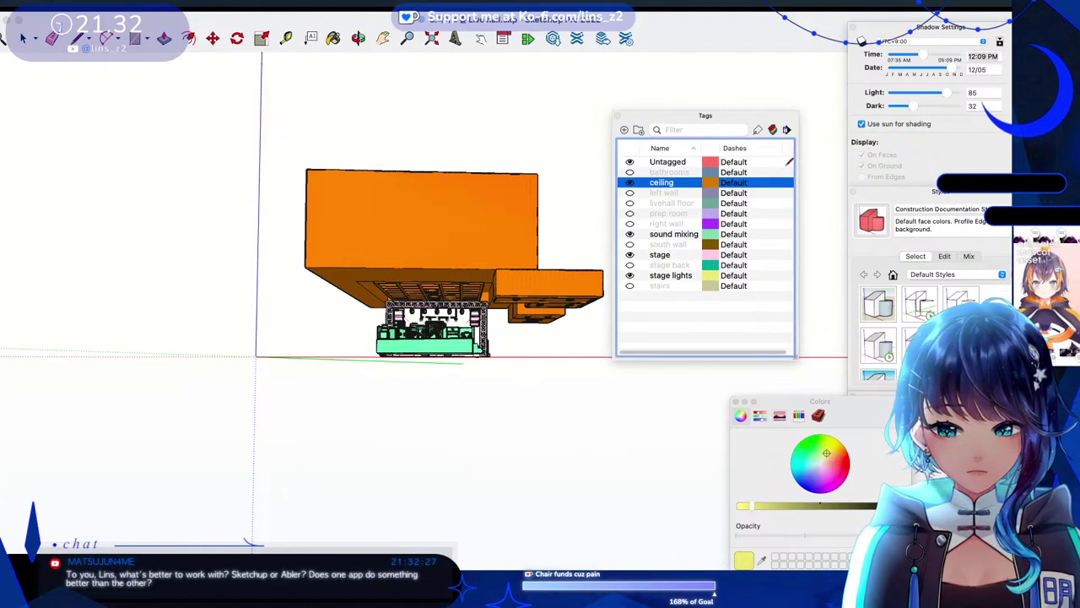
Show all remaining hidden tags: stairs, stage back, south wall, right wall, prep room, livehall floor, left wall and bathrooms.
click(631, 287)
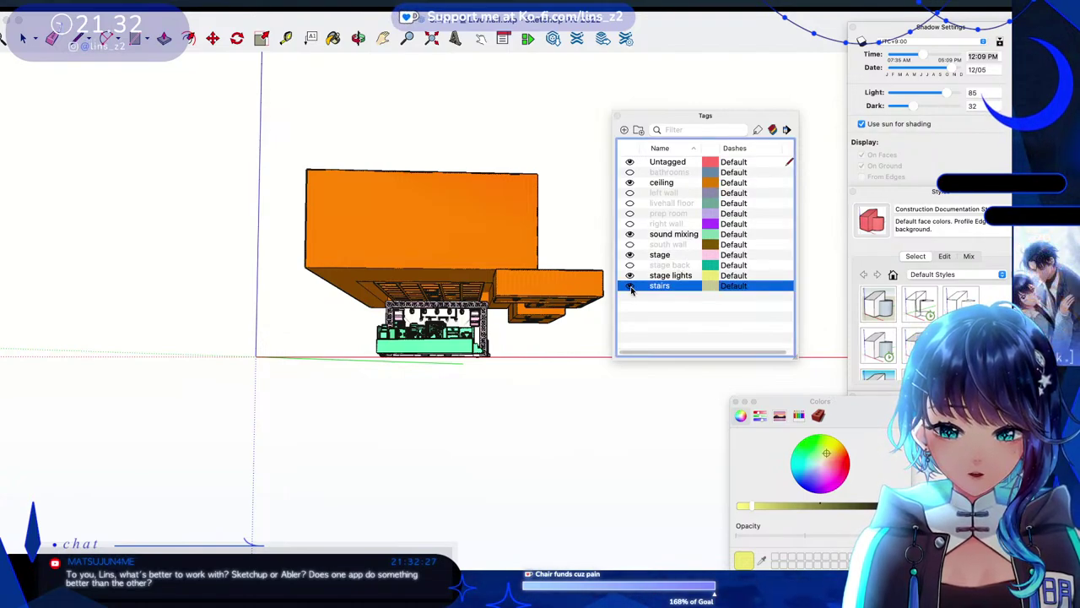
click(630, 286)
click(629, 266)
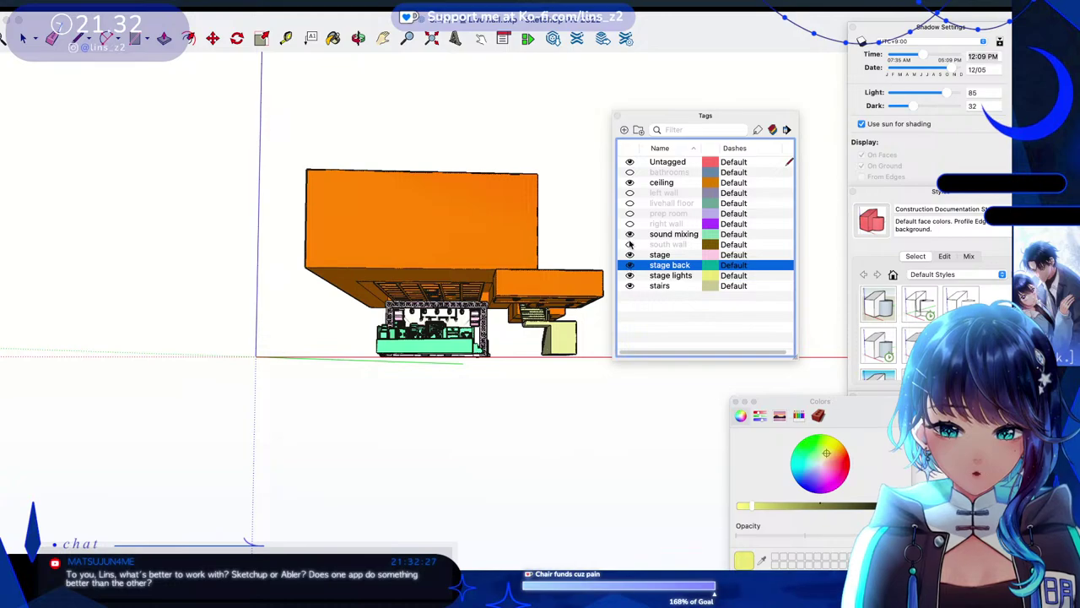
click(628, 266)
click(630, 244)
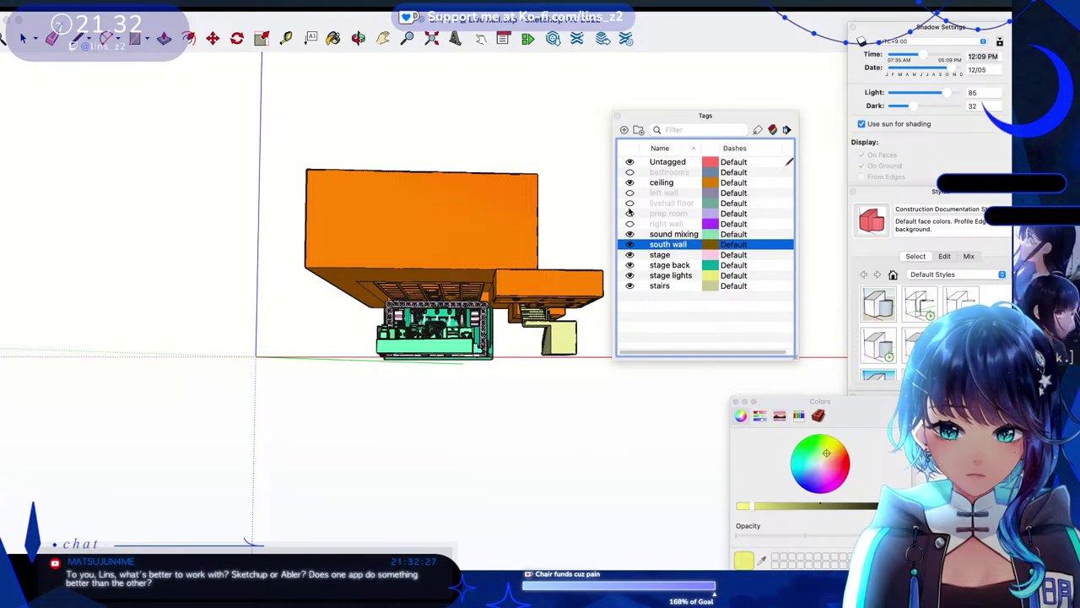
click(629, 213)
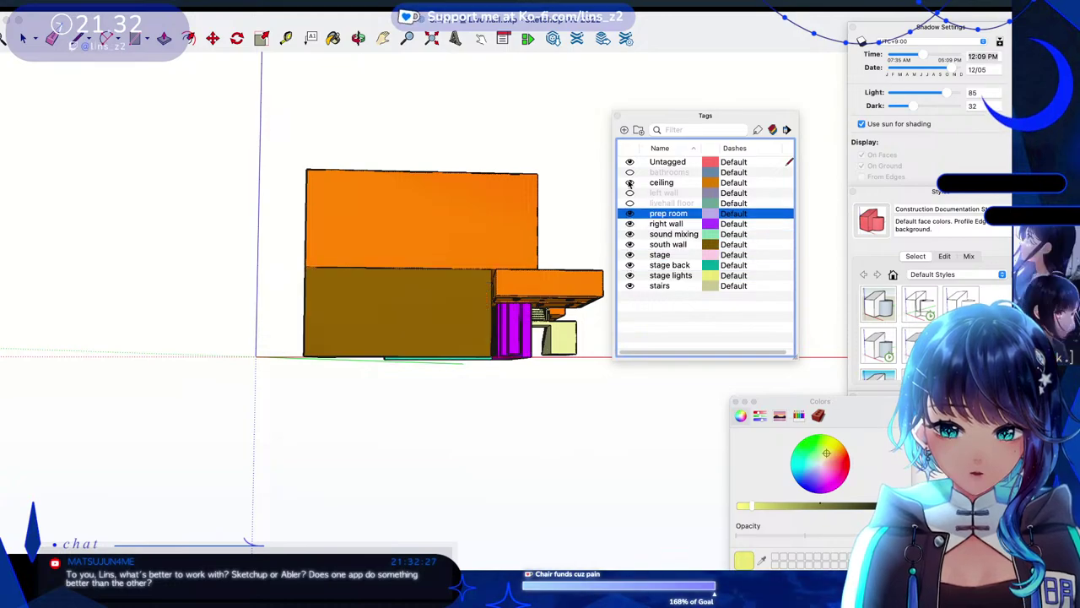
click(629, 202)
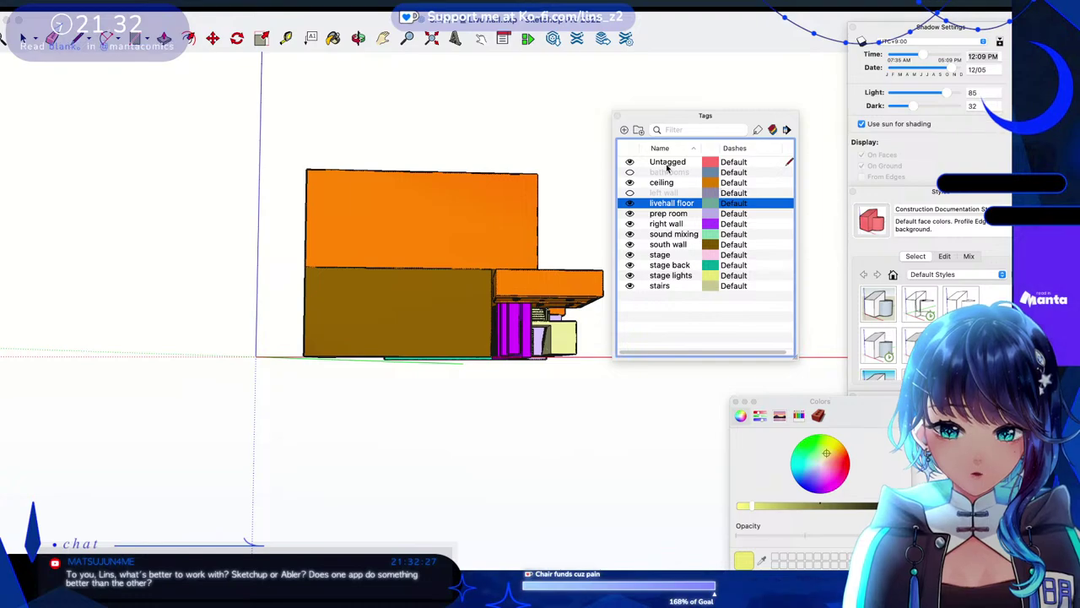
click(629, 193)
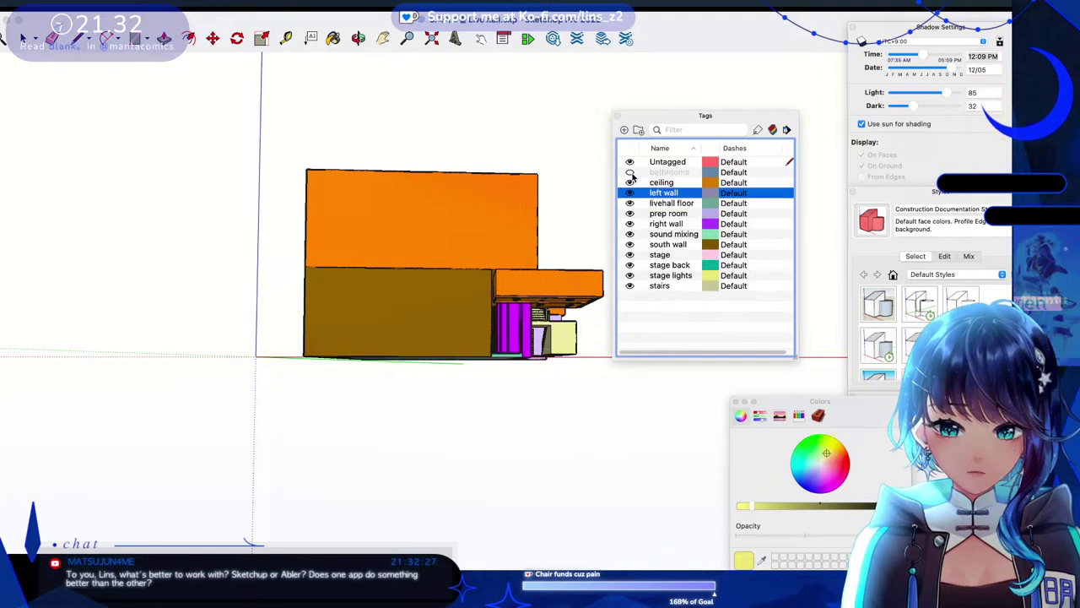
click(629, 172)
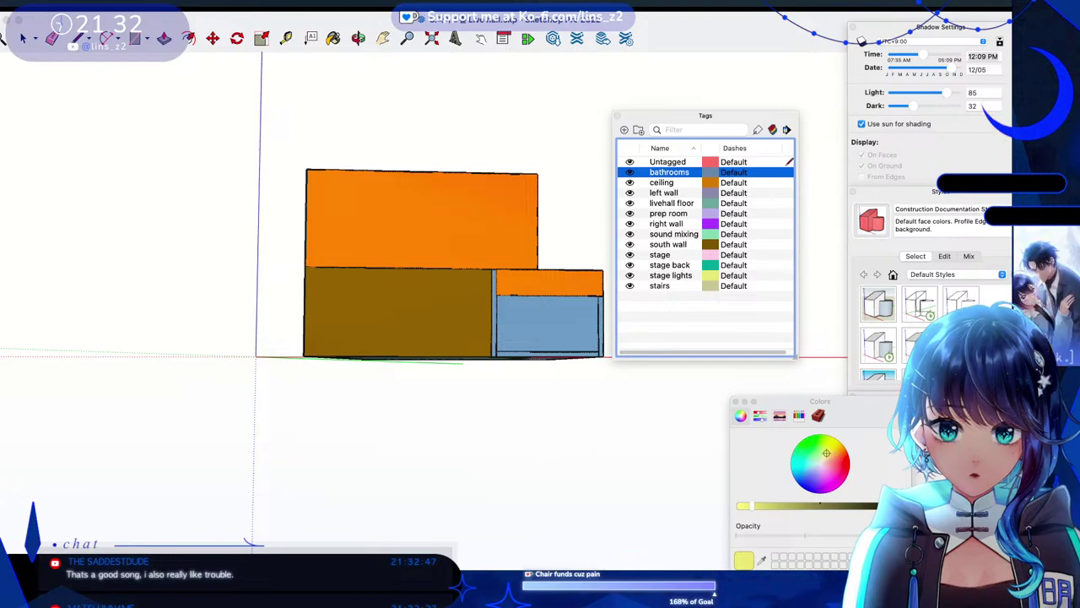
Switch to ABLER with the Coni's room scene open.
key(super+Tab)
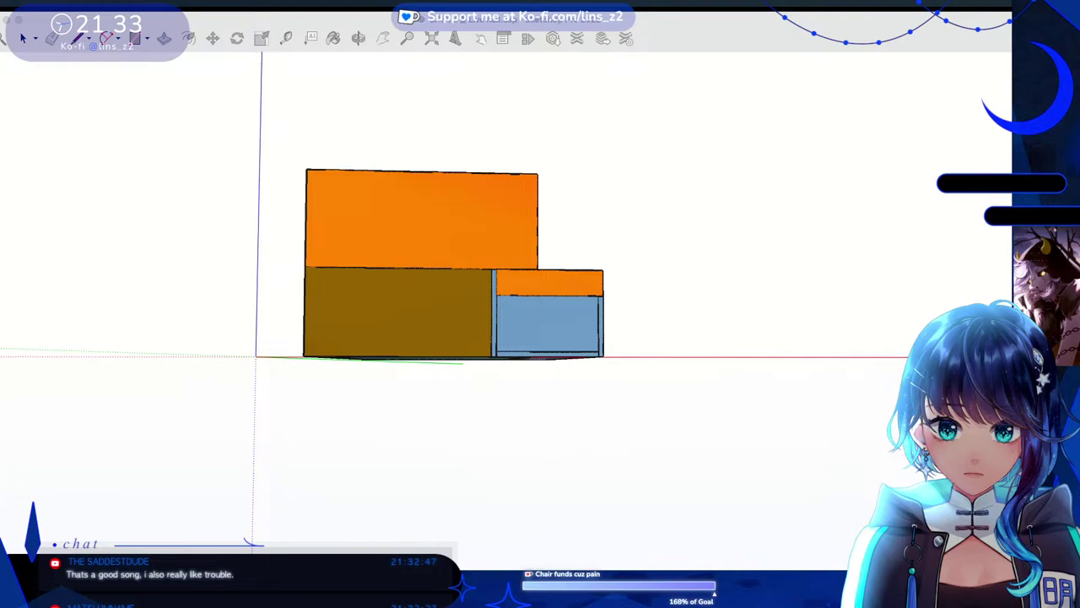
key(alt+Tab)
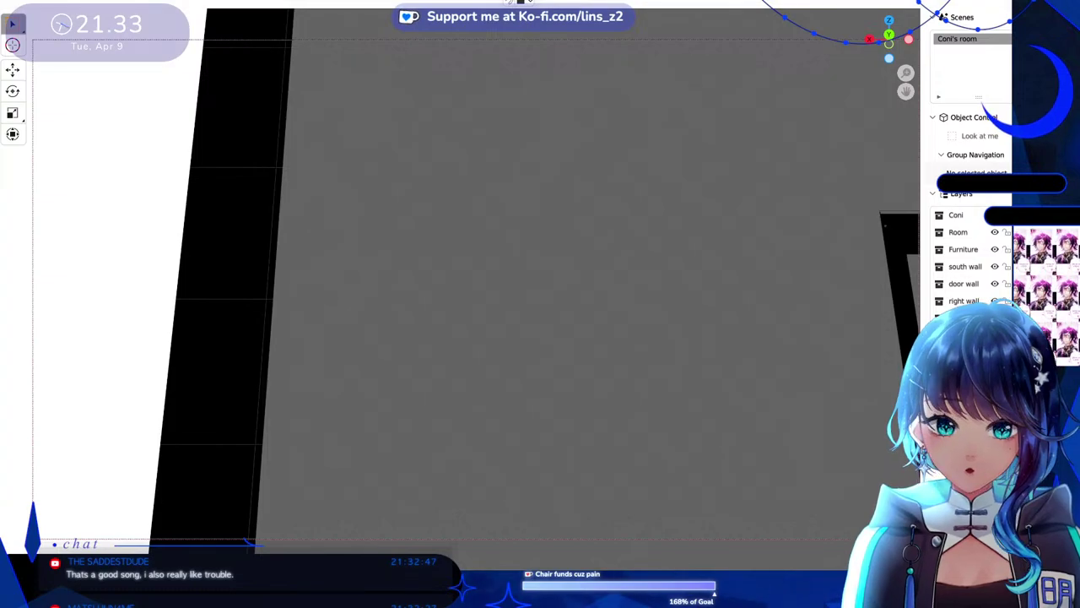
click(17, 4)
mouse_move(95, 15)
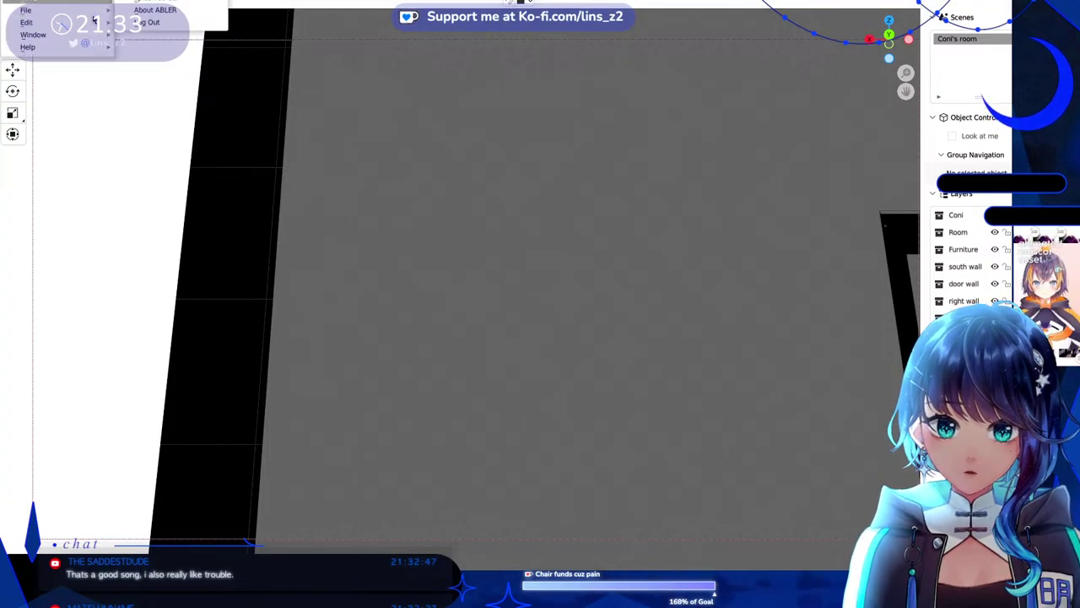
mouse_move(25, 10)
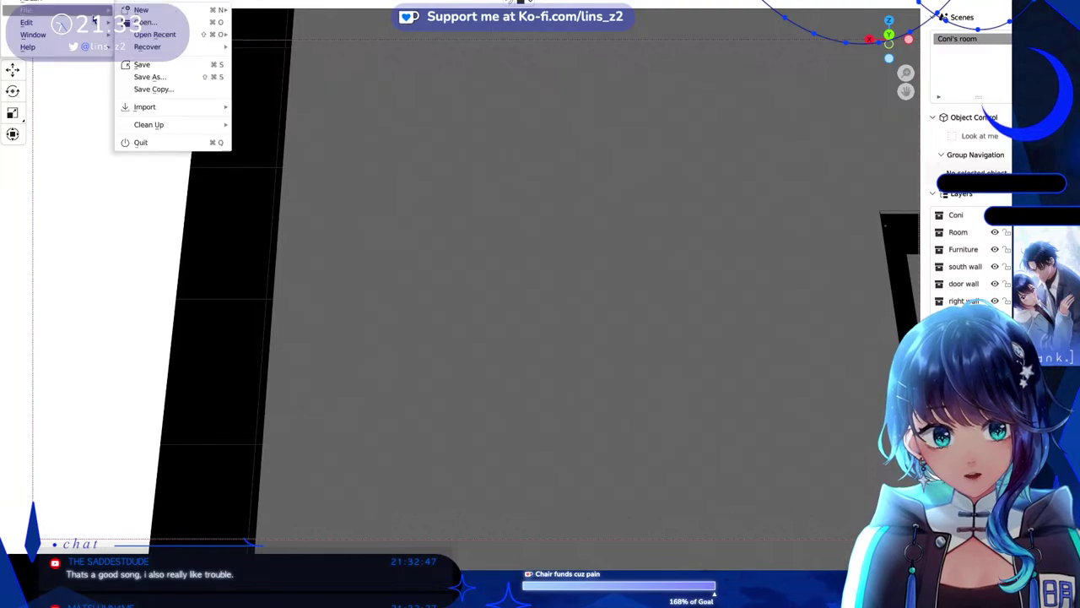
mouse_move(192, 112)
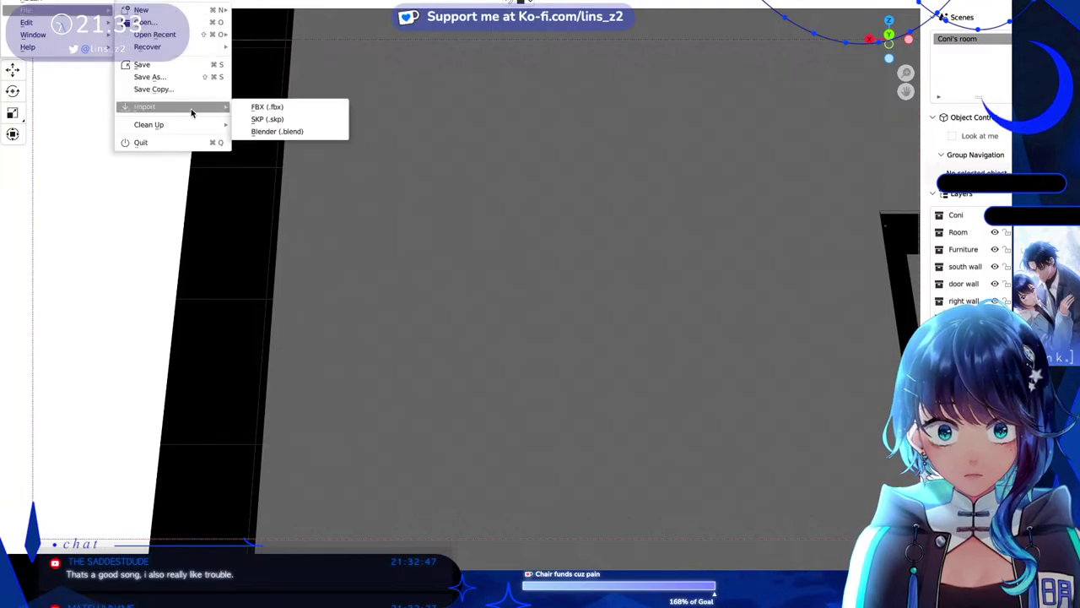
click(267, 119)
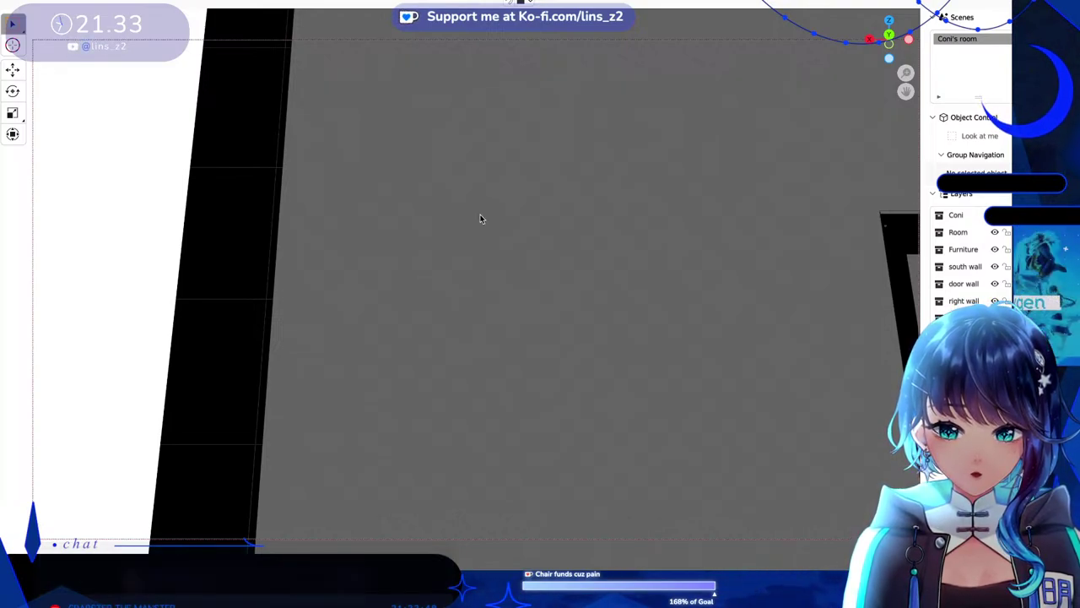
click(431, 296)
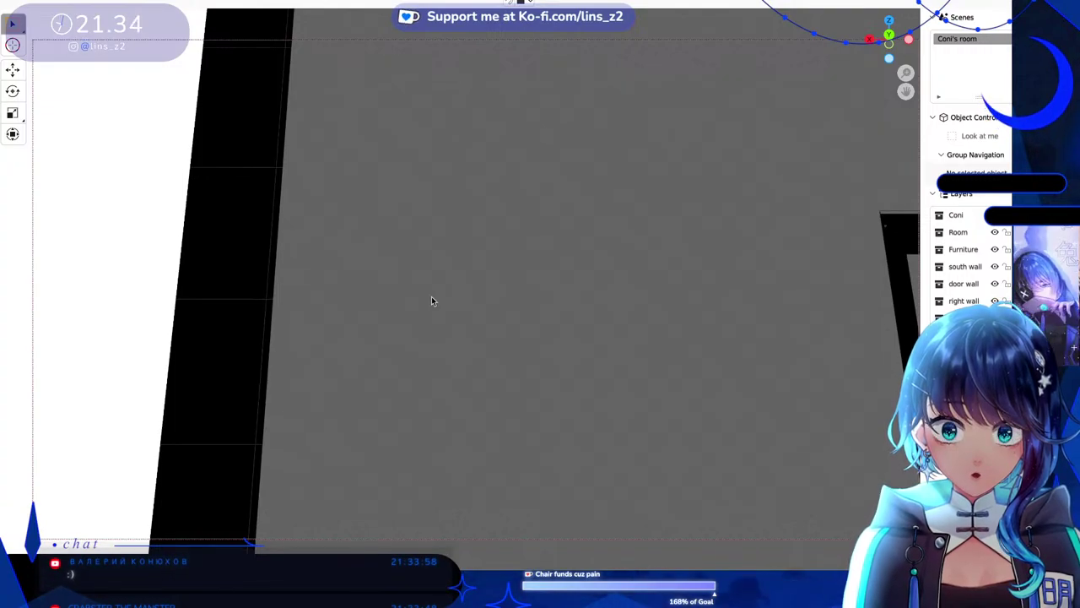
Import the SKP file 3.라이브 홀 Live hall~.skp into the Coni's room scene.
click(30, 8)
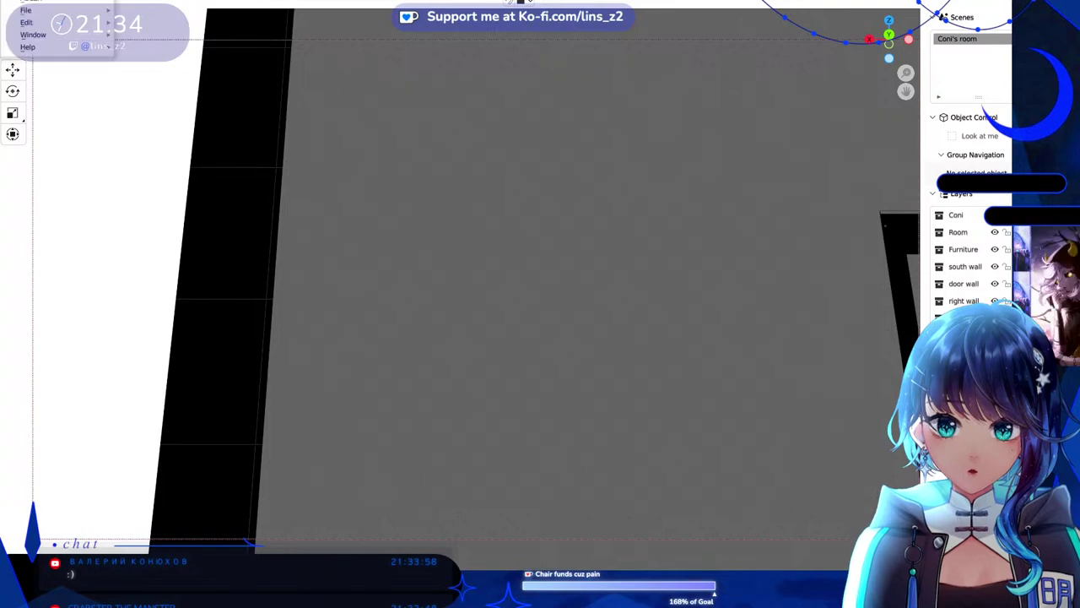
mouse_move(34, 9)
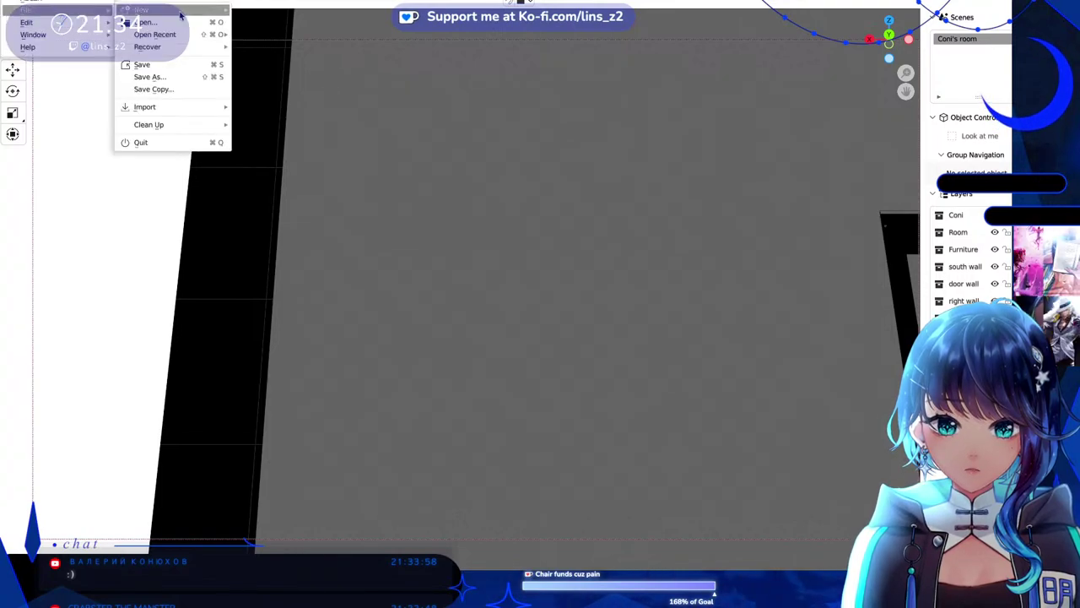
mouse_move(176, 108)
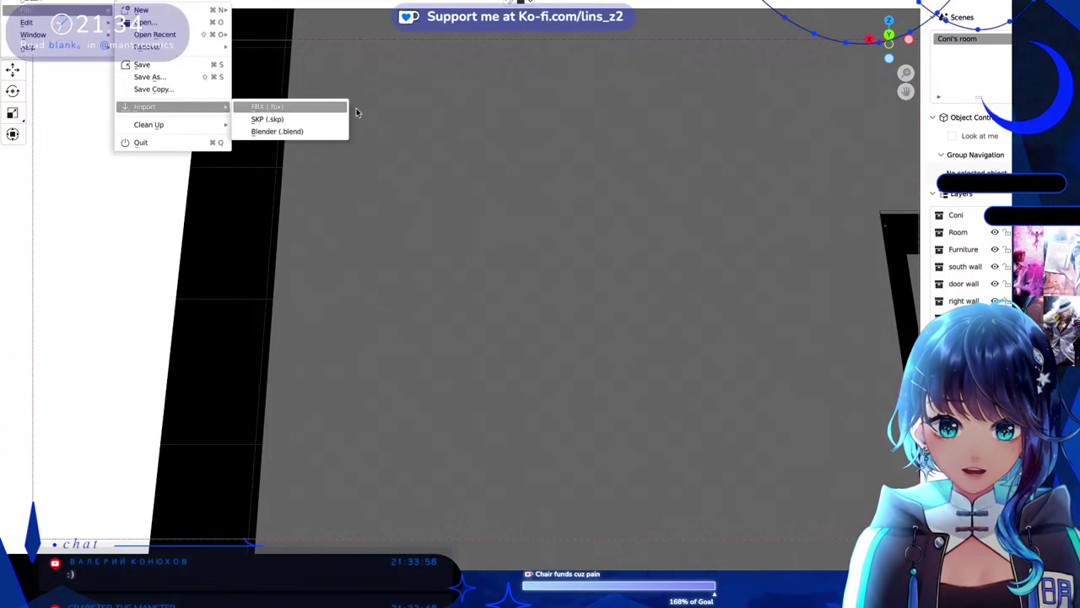
click(314, 120)
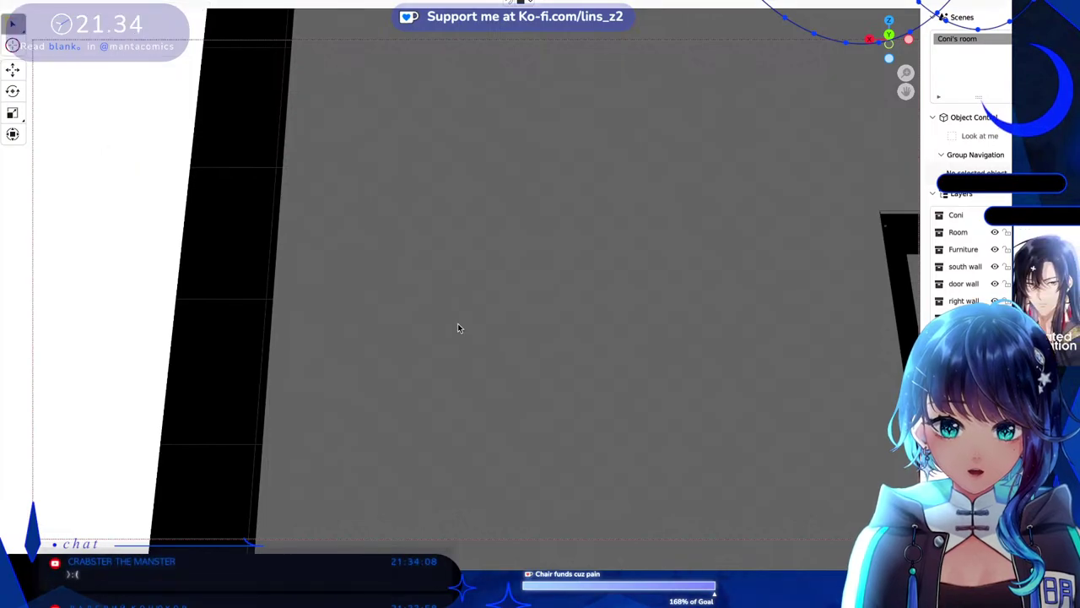
click(430, 259)
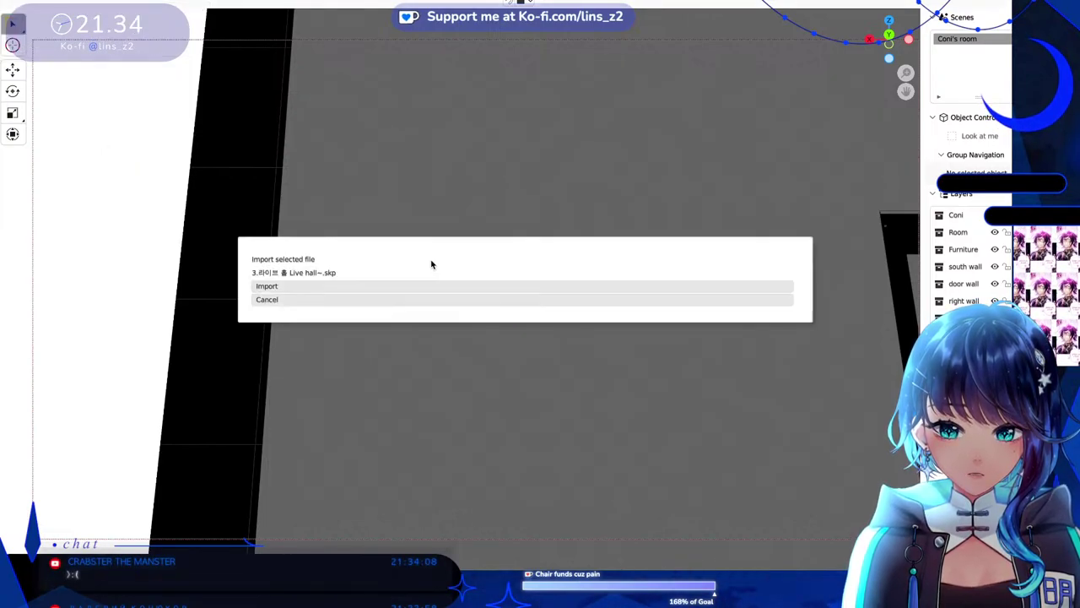
click(267, 286)
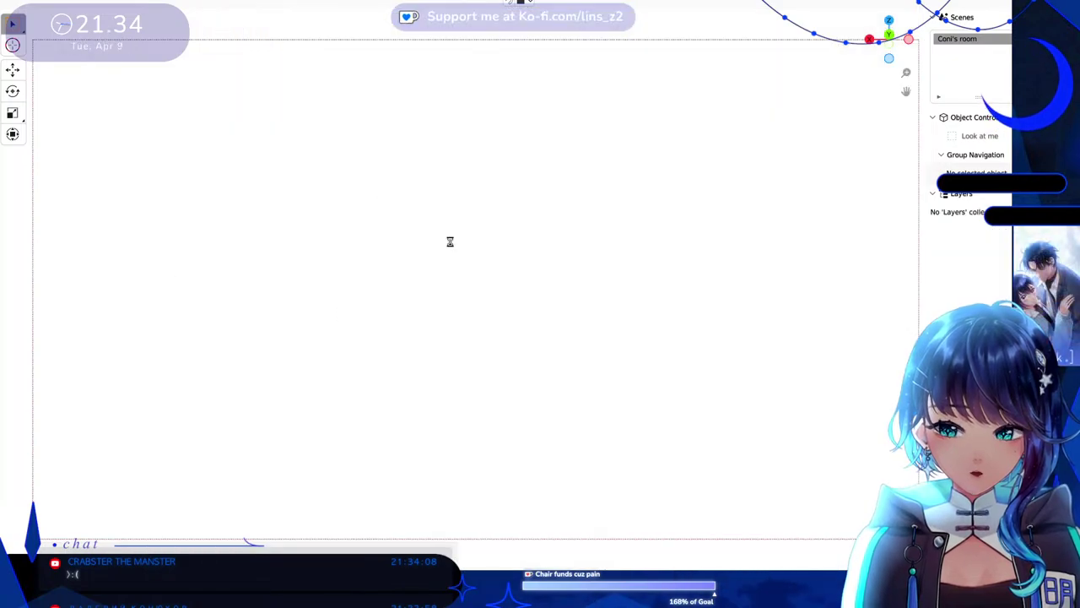
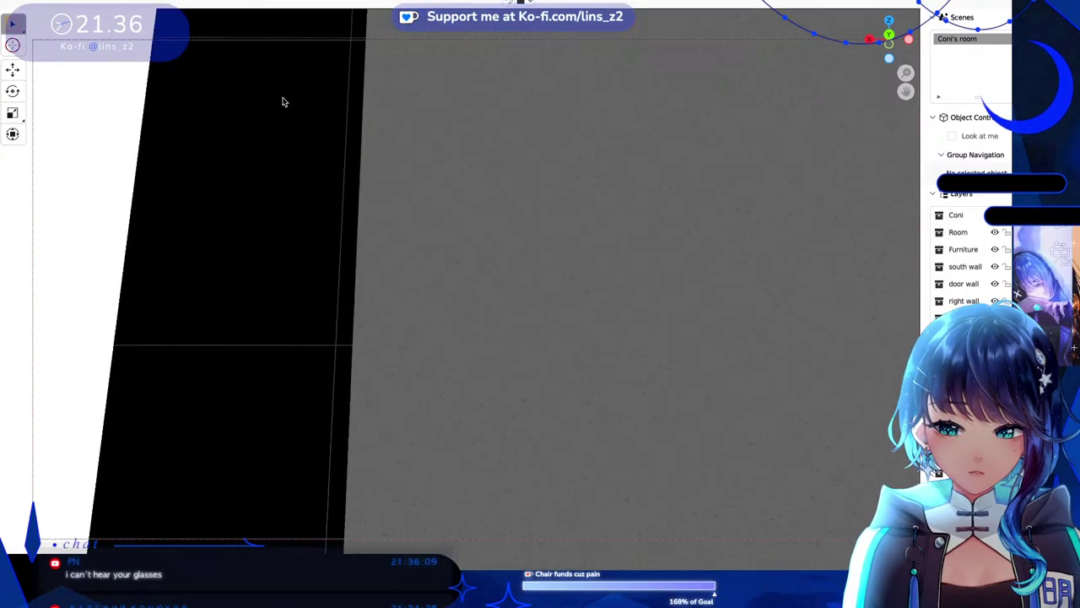
Select the large black surface and view the imported live hall beside the existing room.
click(283, 102)
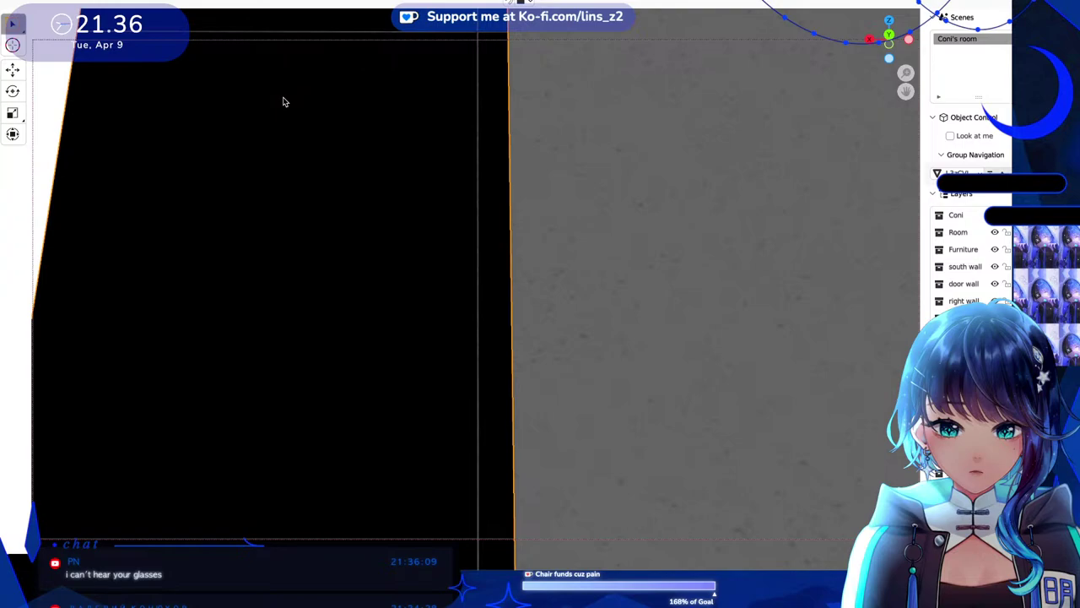
scroll(595, 336, down, 5)
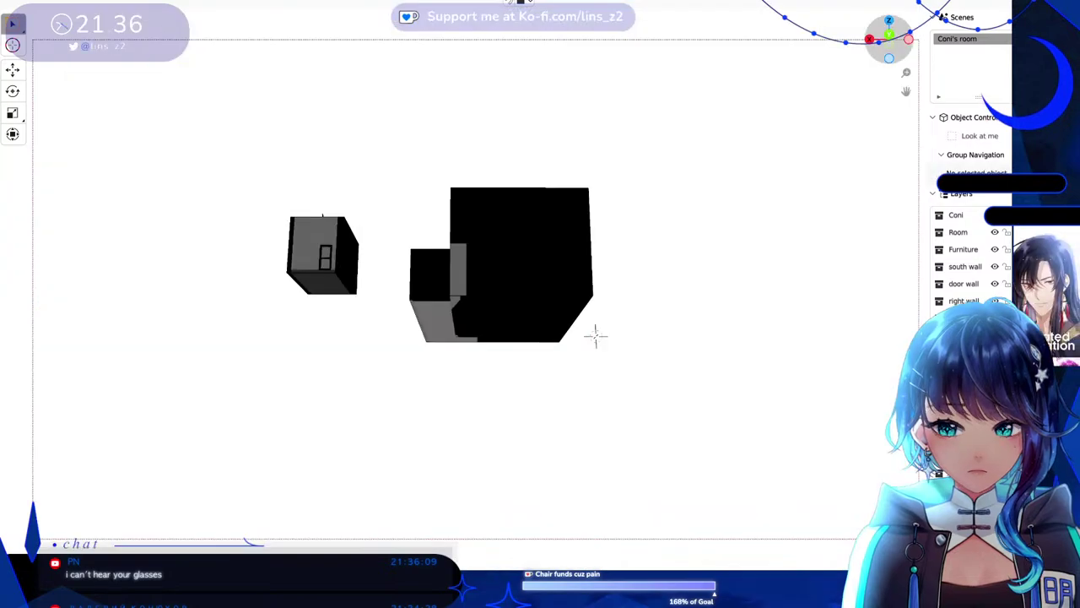
Select the small detached stair block beside the imported live hall and delete it from the scene.
drag(595, 335, 639, 284)
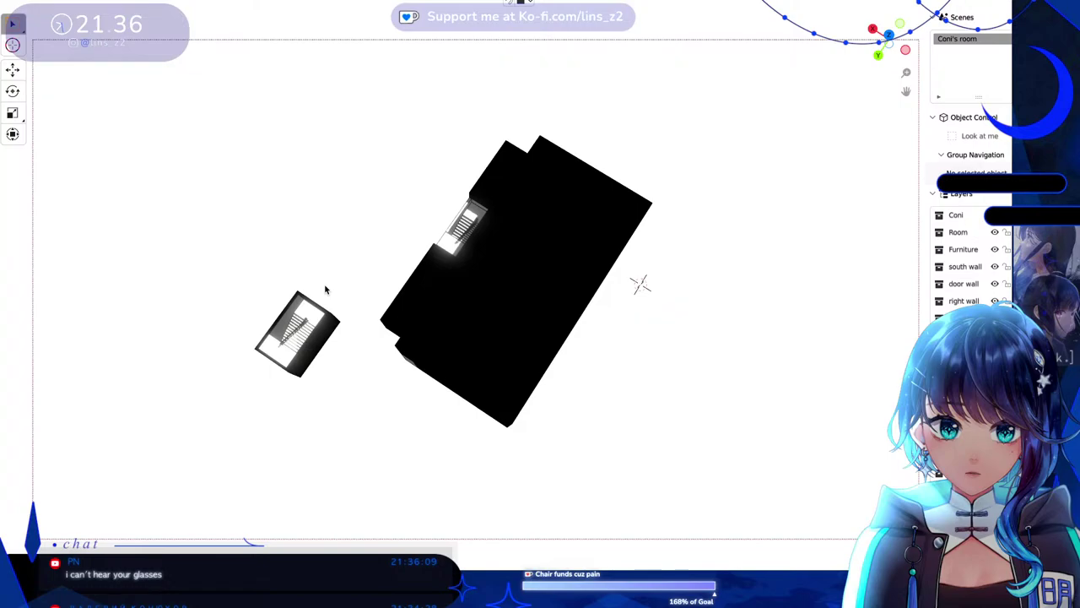
click(325, 356)
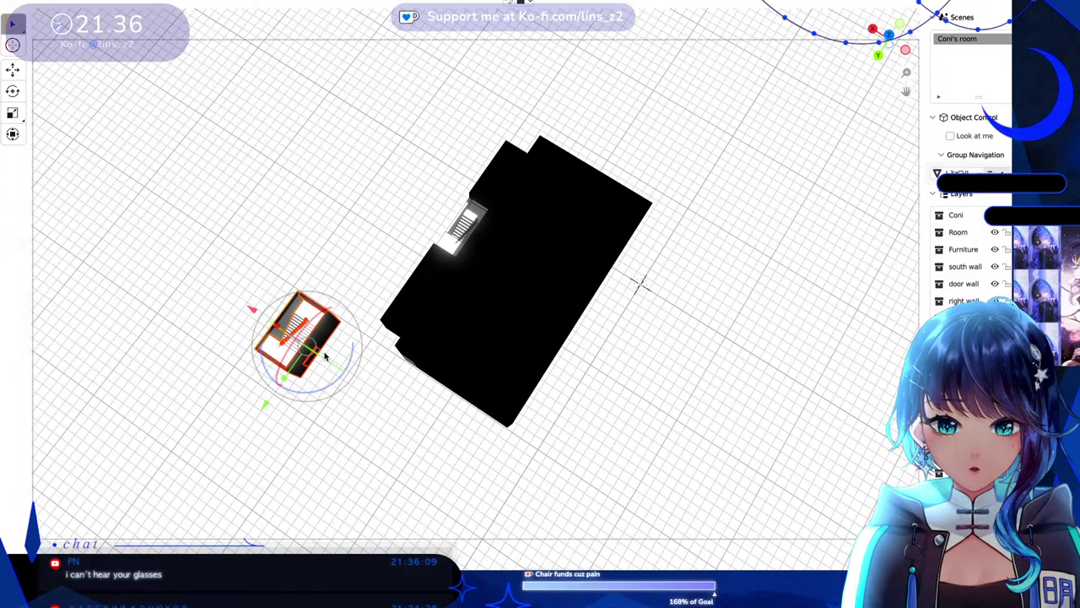
right_click(309, 313)
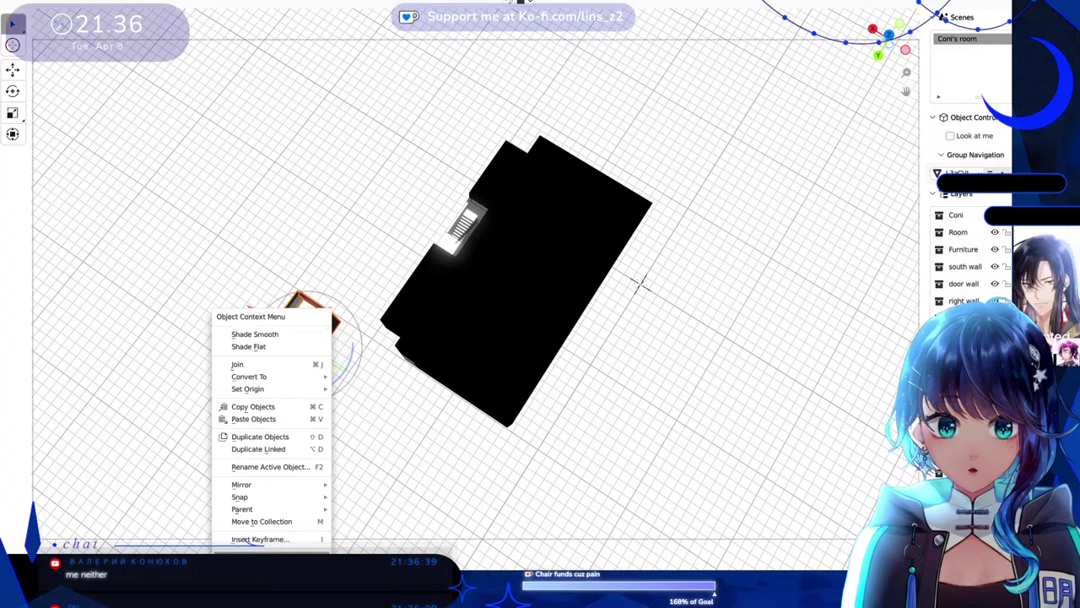
click(389, 448)
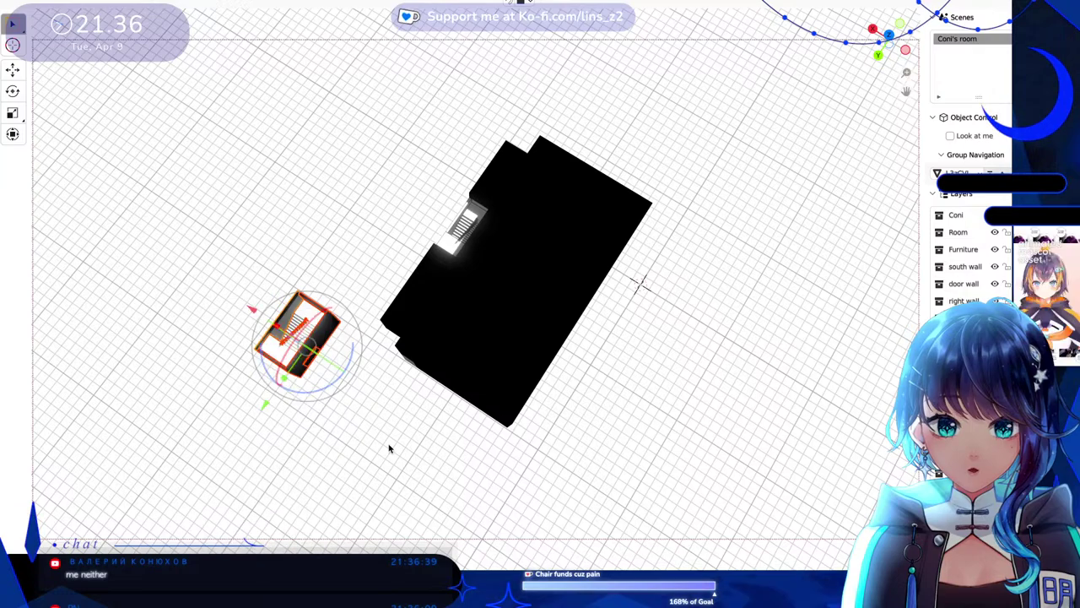
right_click(253, 415)
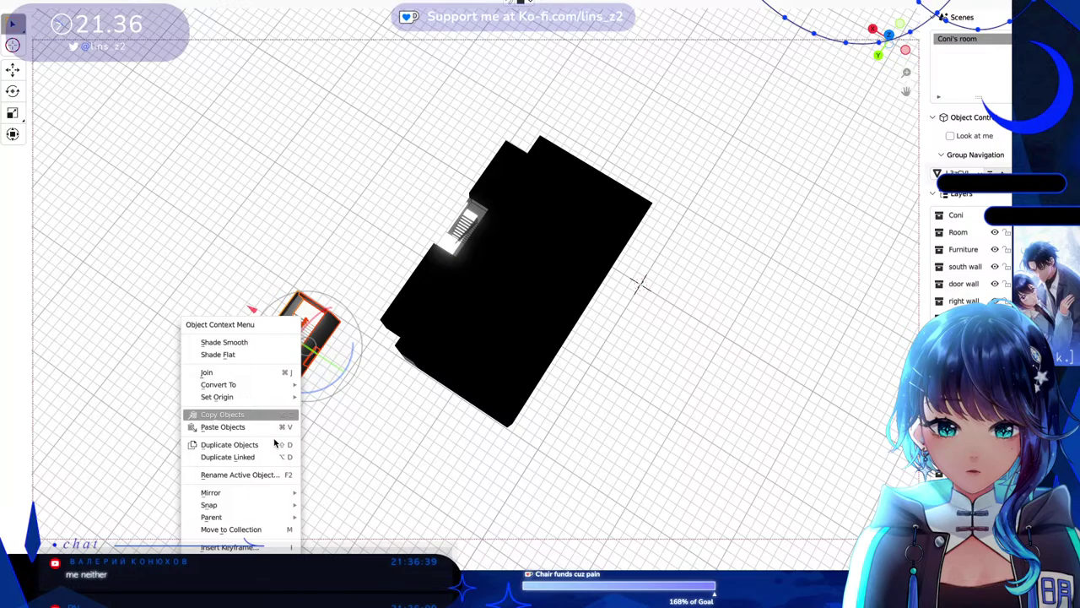
click(640, 285)
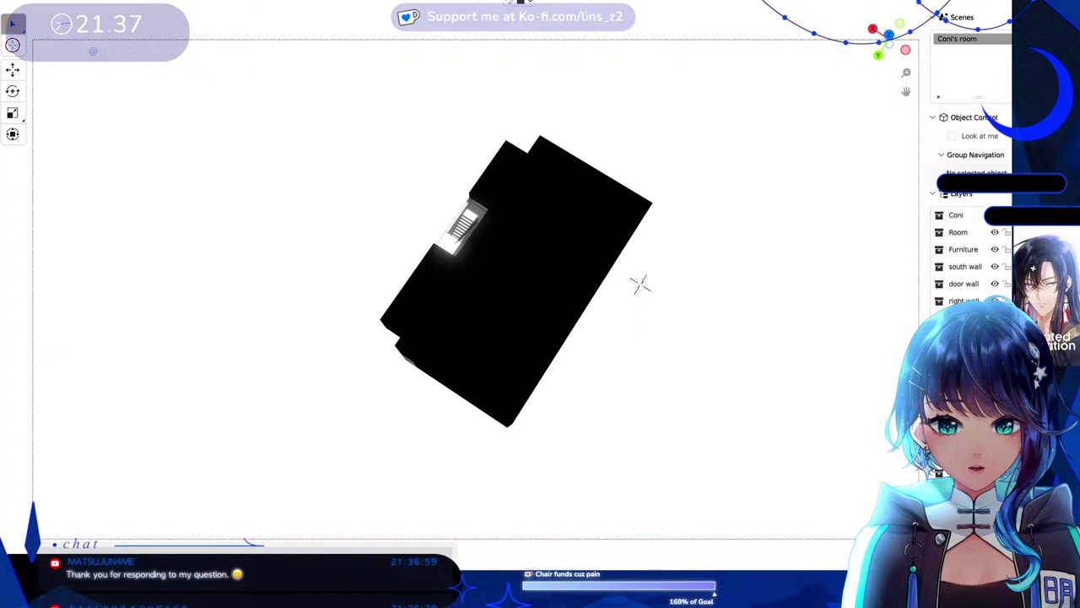
Close stairs.blend and return to a fresh default room scene outside full-screen view.
key(ctrl+q)
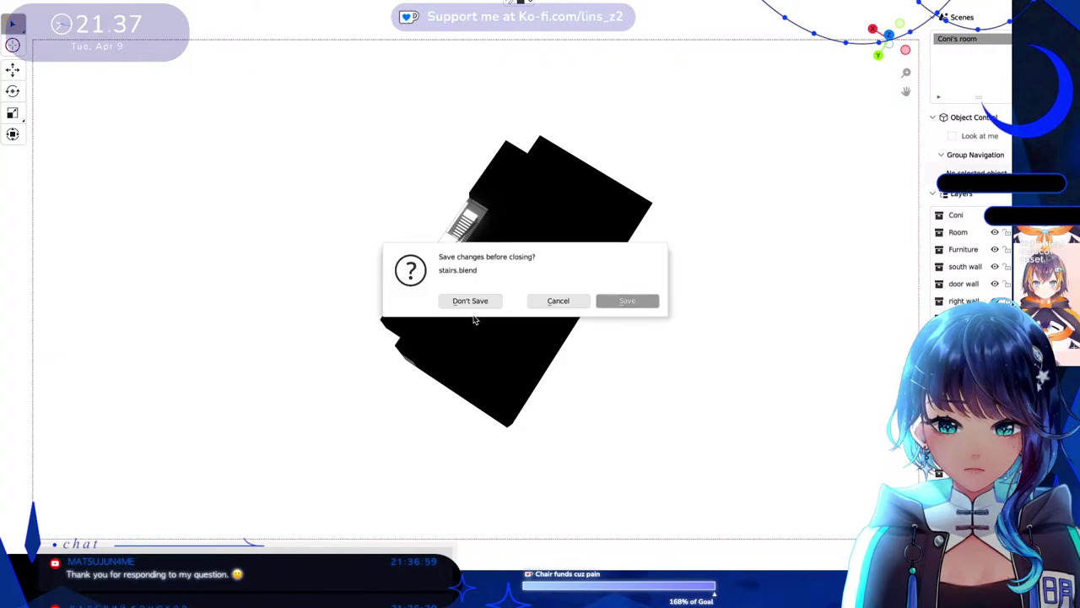
click(558, 300)
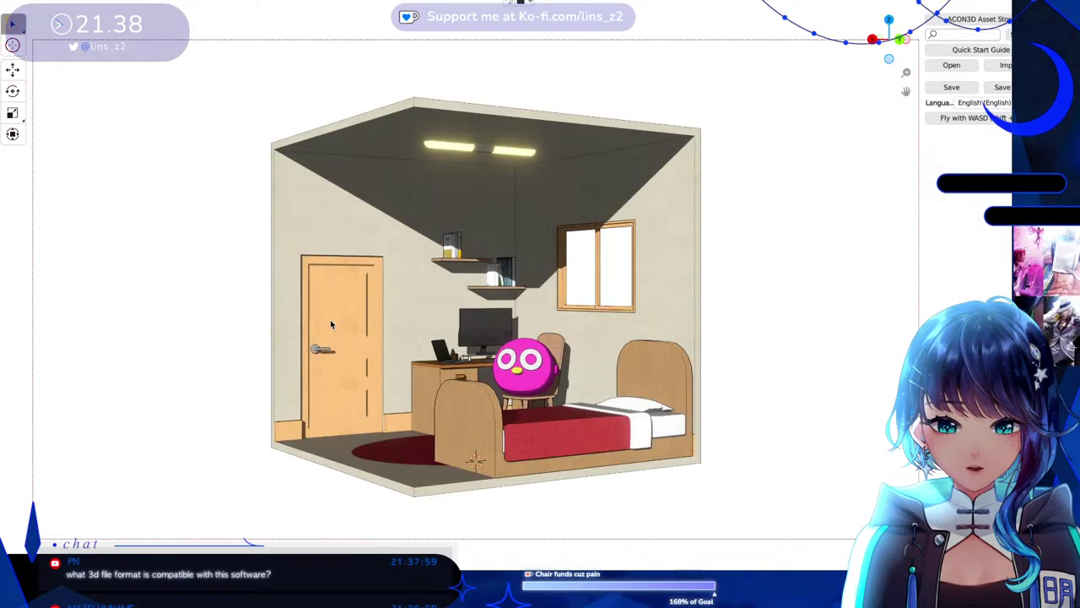
key(F11)
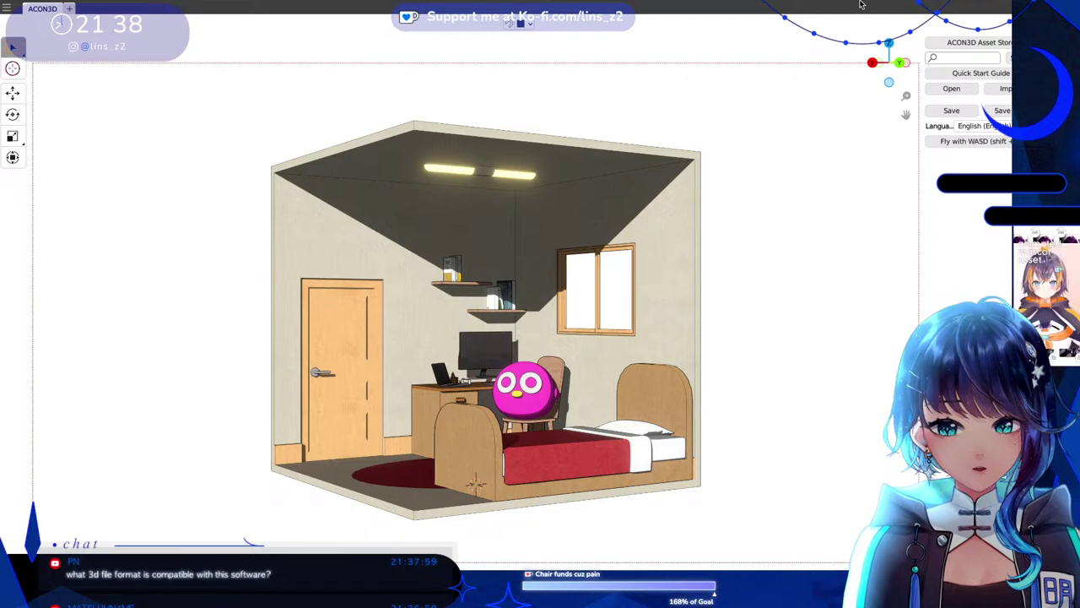
Select all objects of the default room and delete them to empty the scene.
click(468, 372)
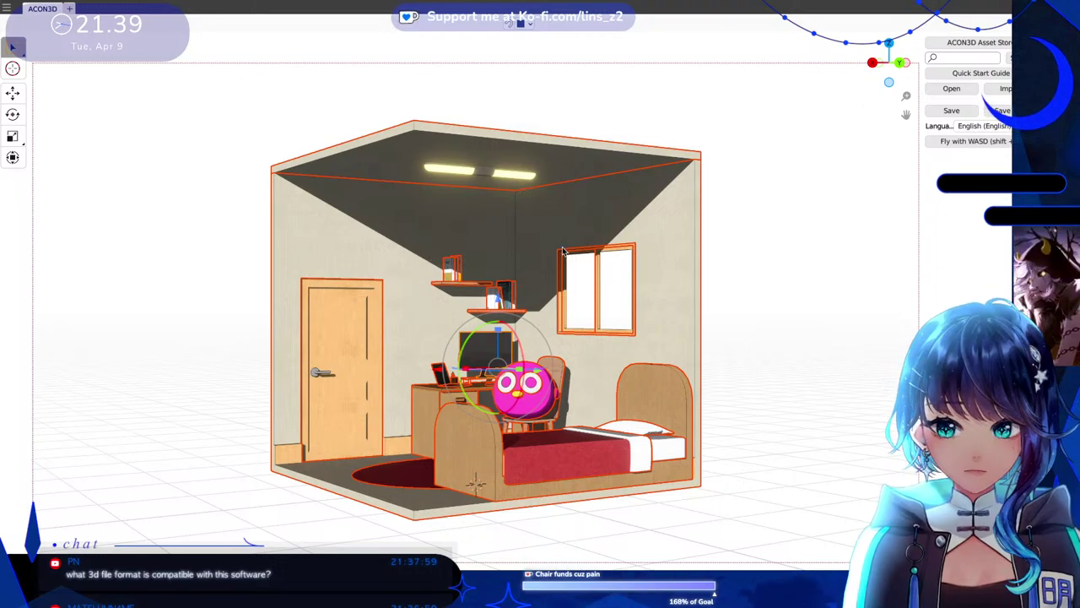
key(x)
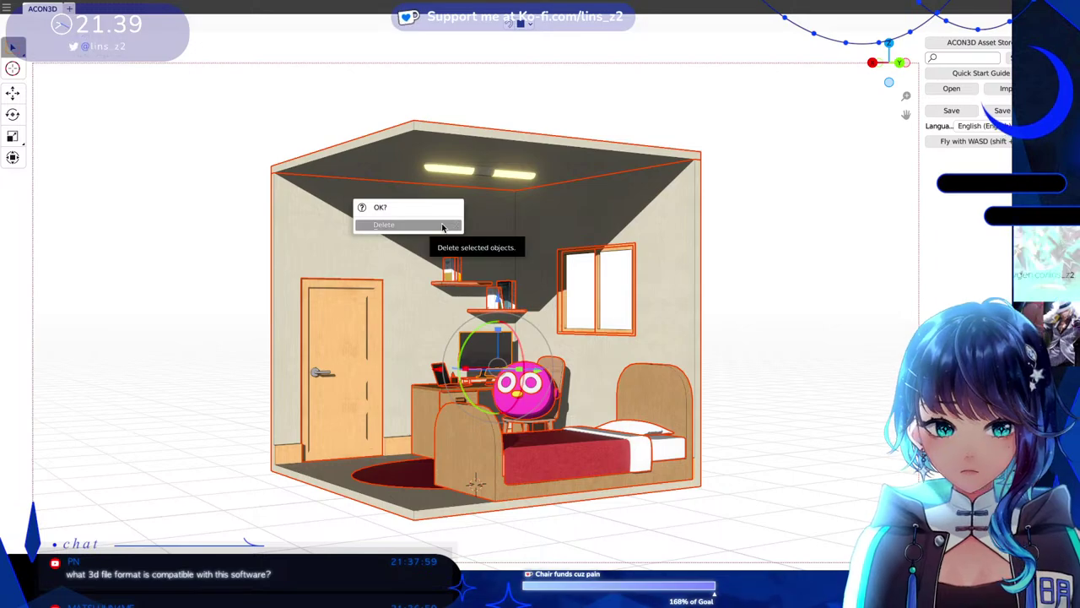
click(442, 226)
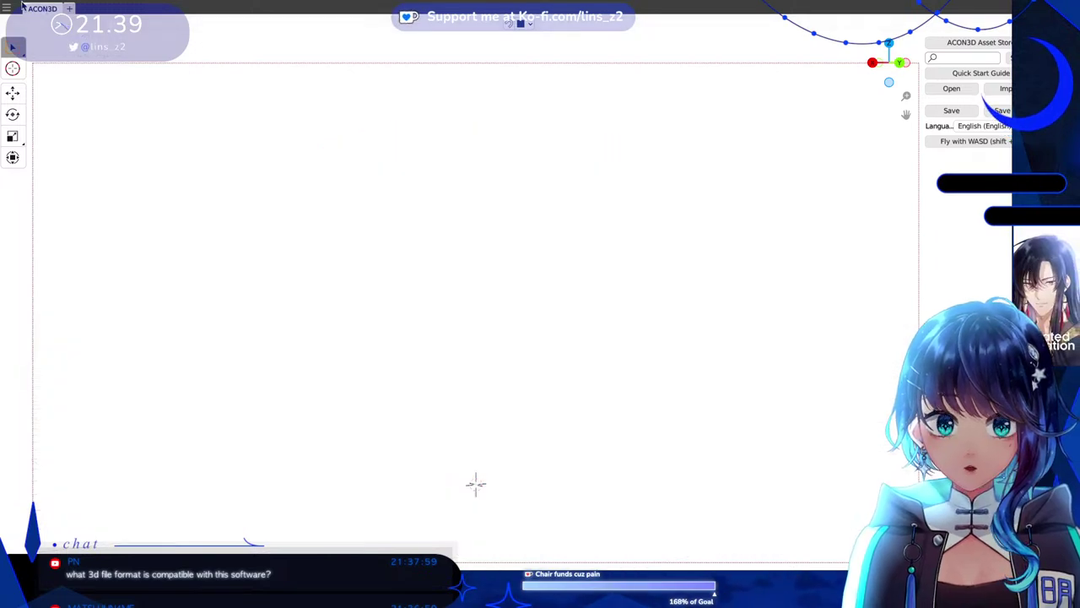
Start an SKP import and browse to the SKETCHUP models folder inside Documents.
click(7, 8)
mouse_move(29, 34)
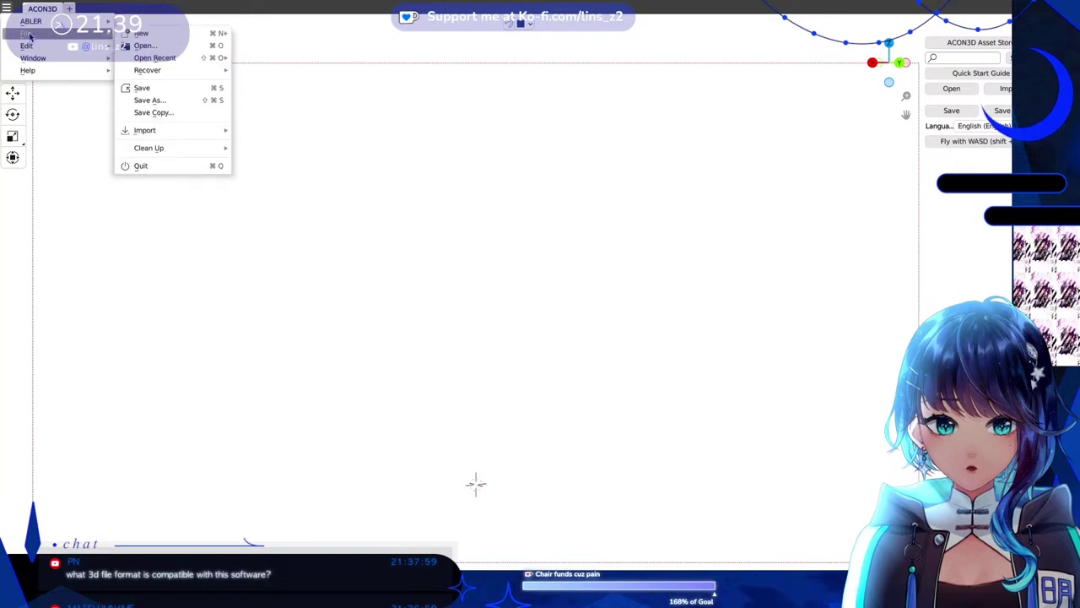
mouse_move(195, 132)
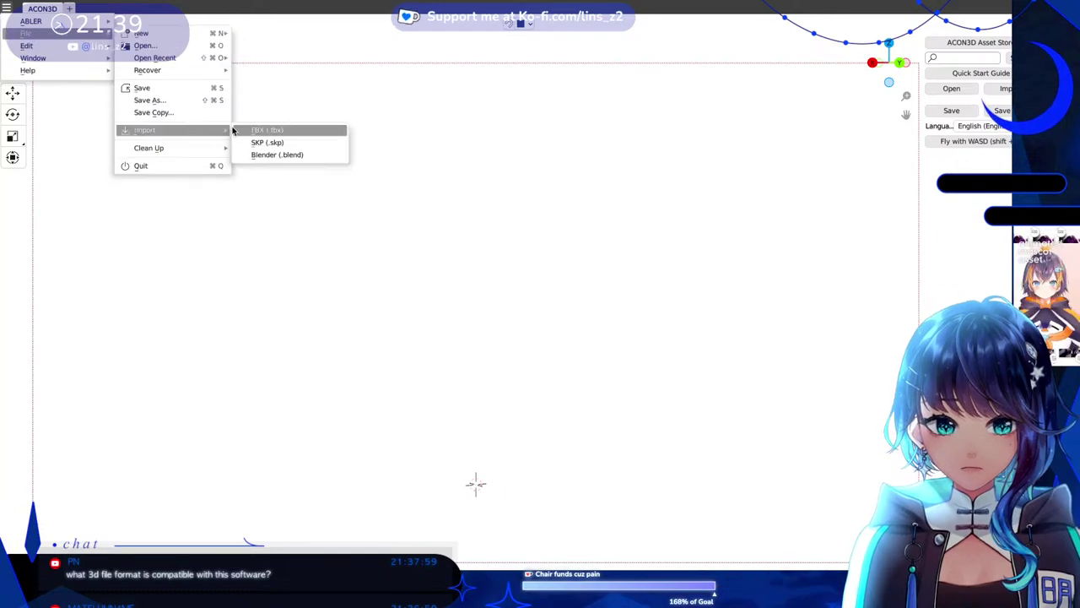
click(283, 143)
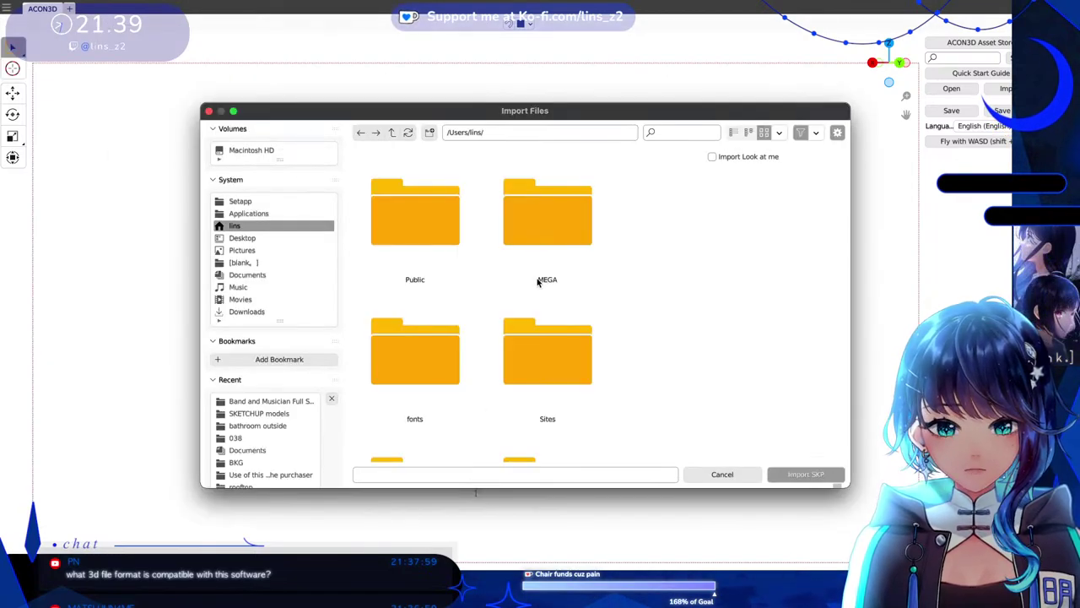
scroll(439, 319, down, 4)
scroll(433, 324, down, 8)
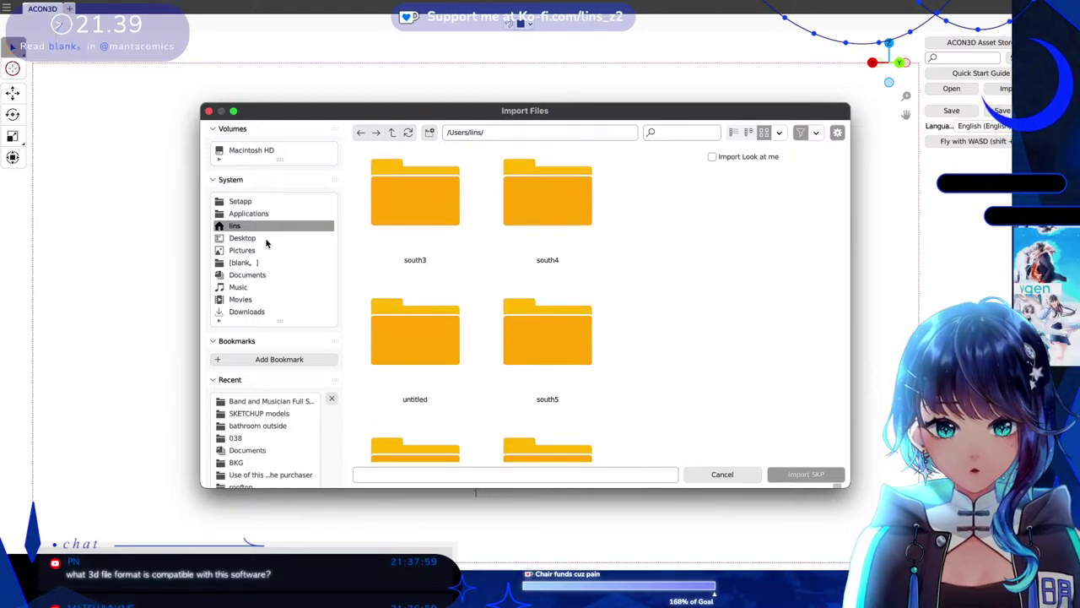
click(254, 276)
scroll(501, 314, down, 10)
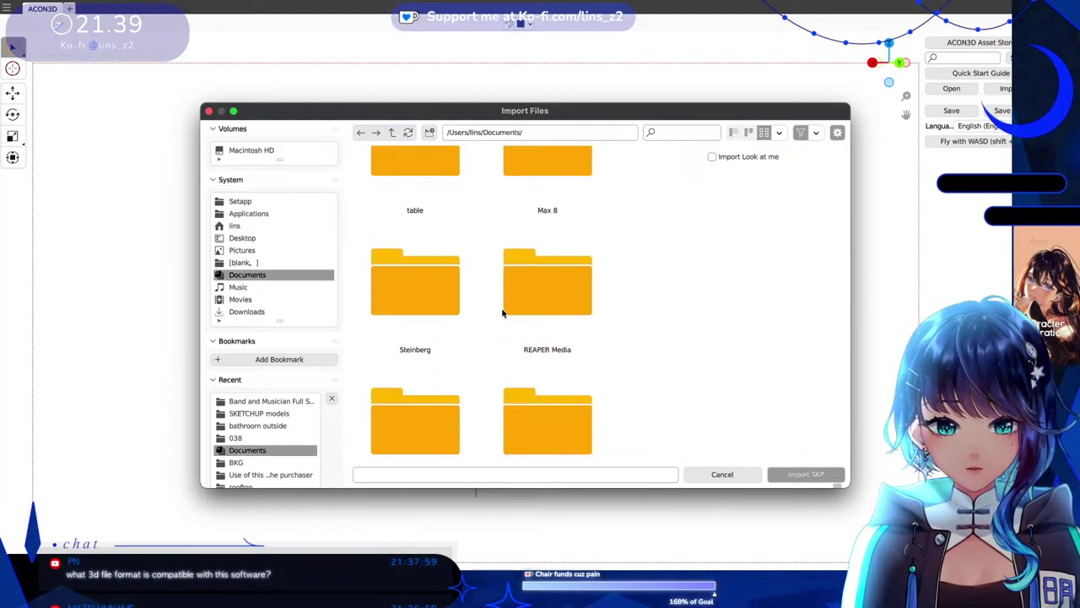
scroll(502, 313, down, 10)
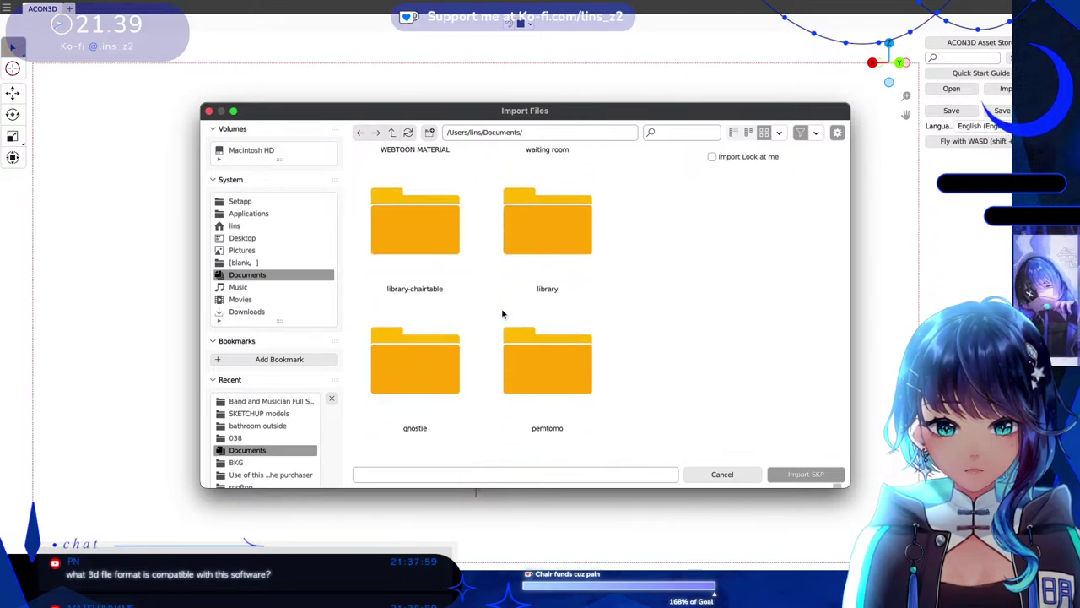
scroll(501, 313, down, 8)
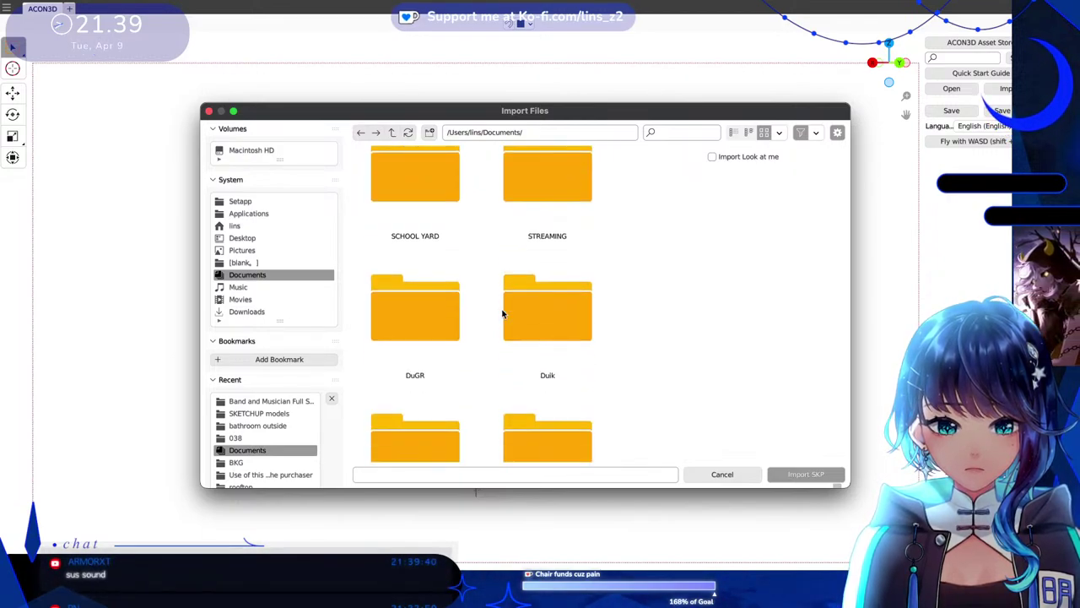
double_click(589, 258)
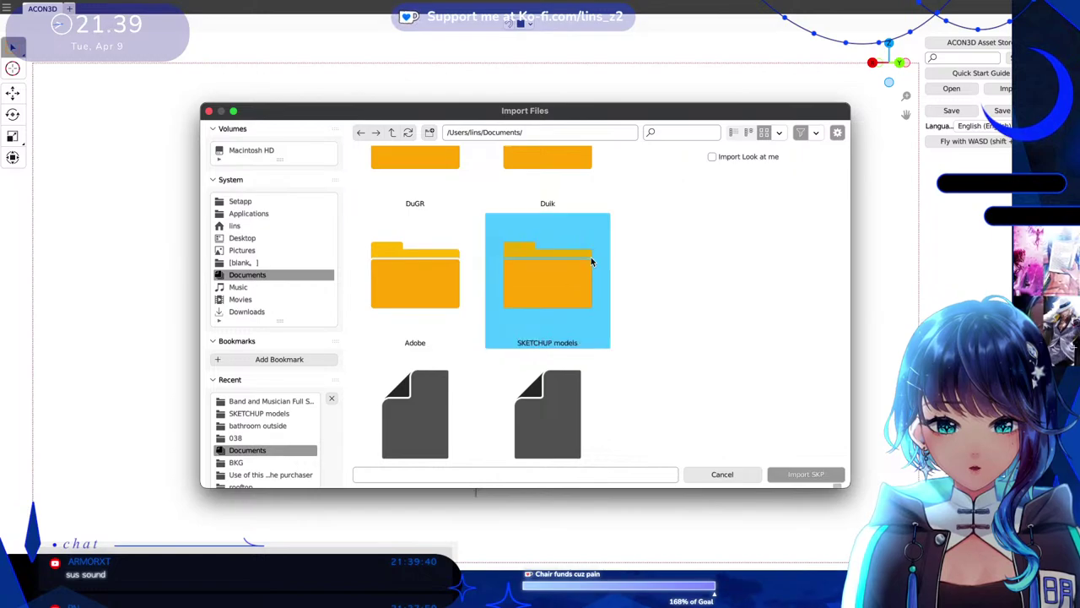
Import Live hall.skp from the Band and Musician Full Set folder into the emptied scene.
scroll(591, 262, down, 12)
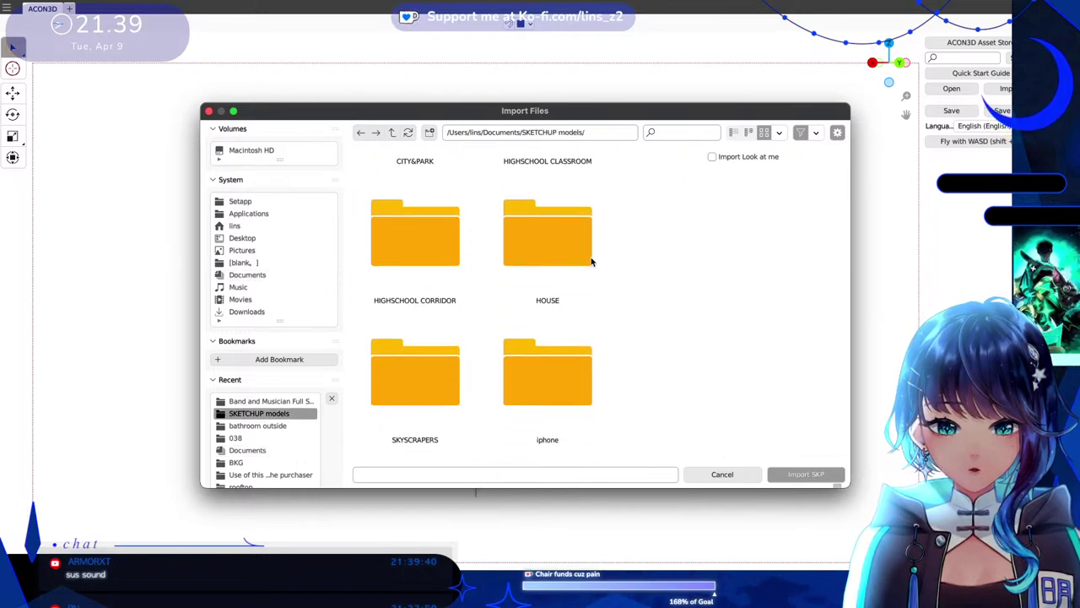
scroll(591, 262, down, 10)
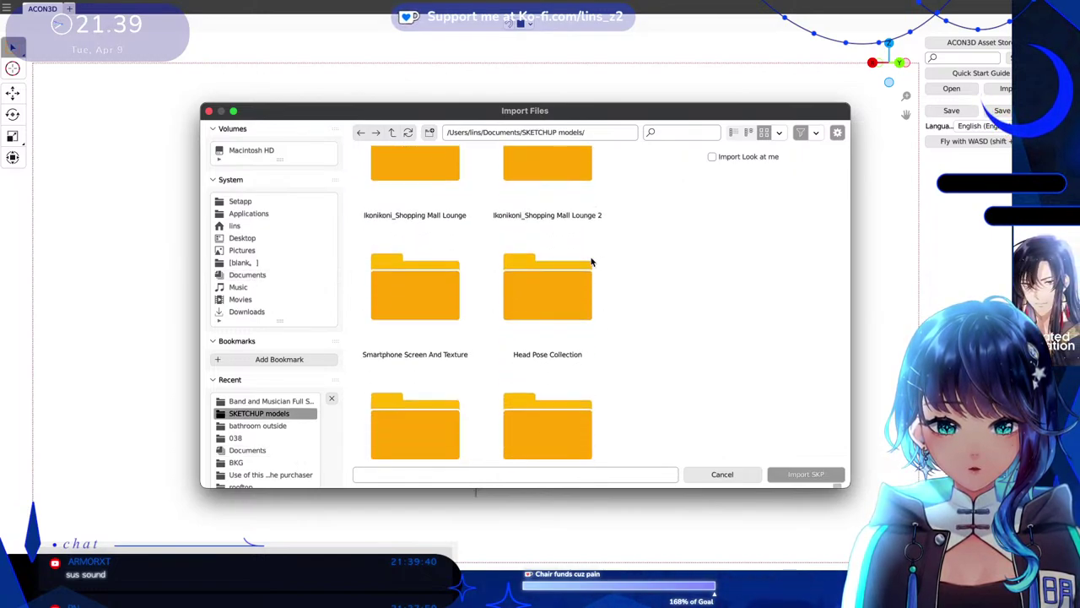
scroll(591, 262, down, 10)
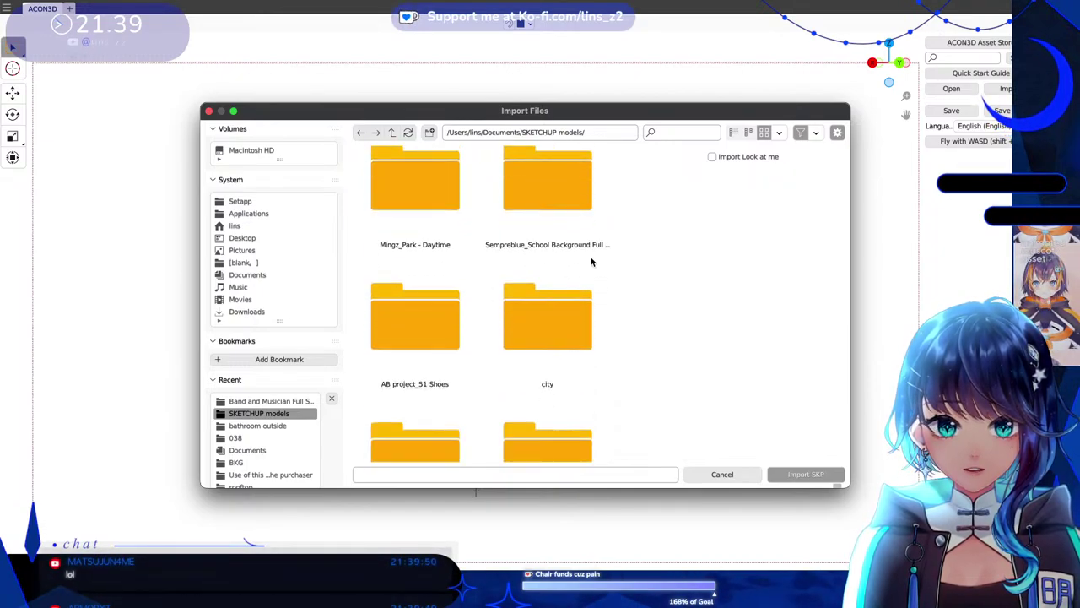
scroll(523, 289, down, 1)
scroll(524, 292, down, 6)
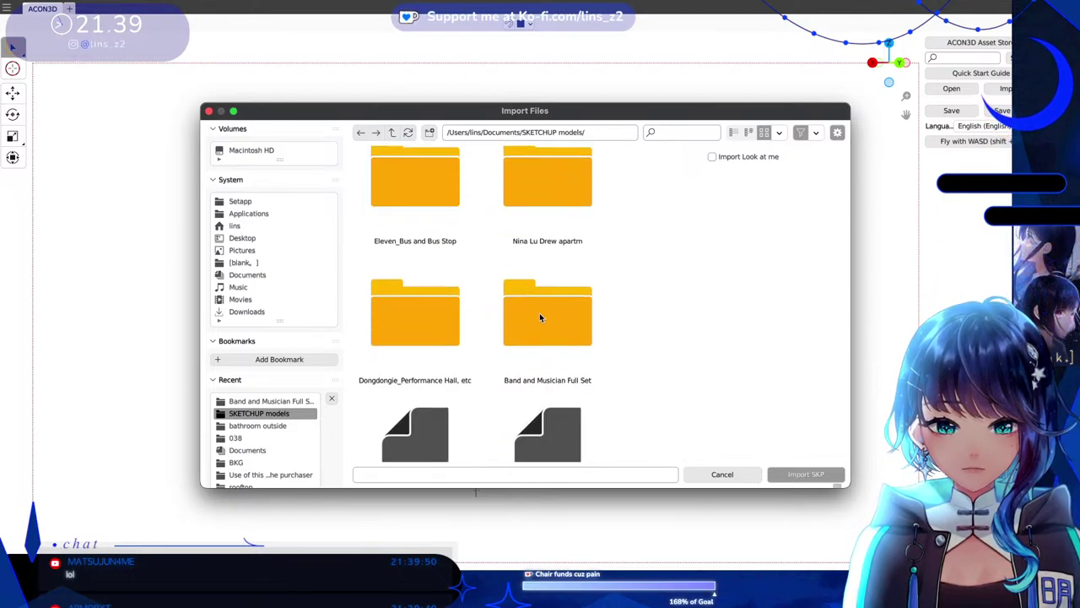
click(540, 316)
double_click(540, 317)
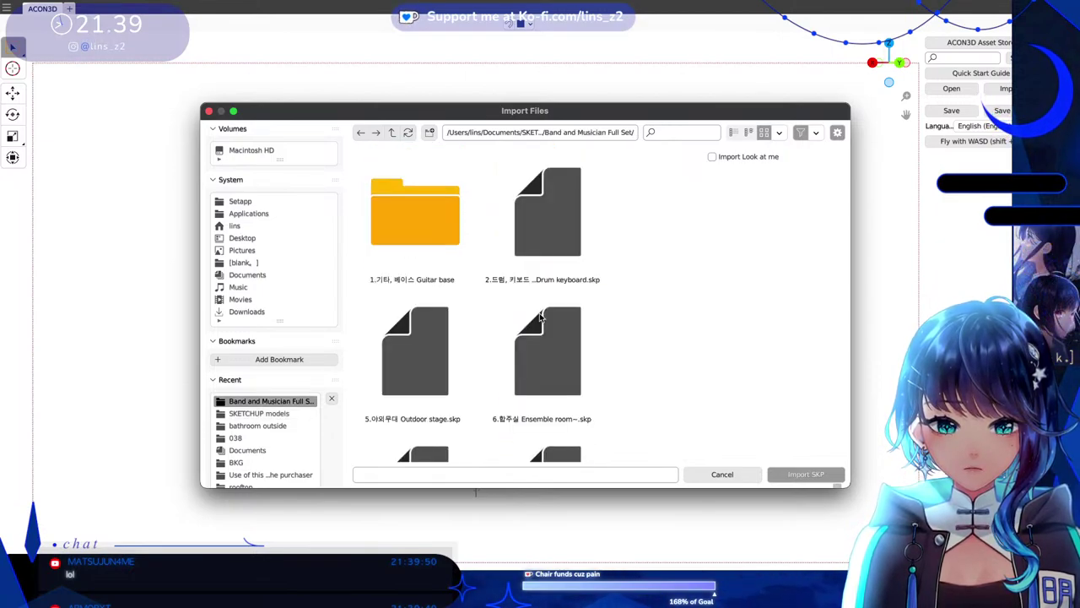
scroll(556, 290, down, 5)
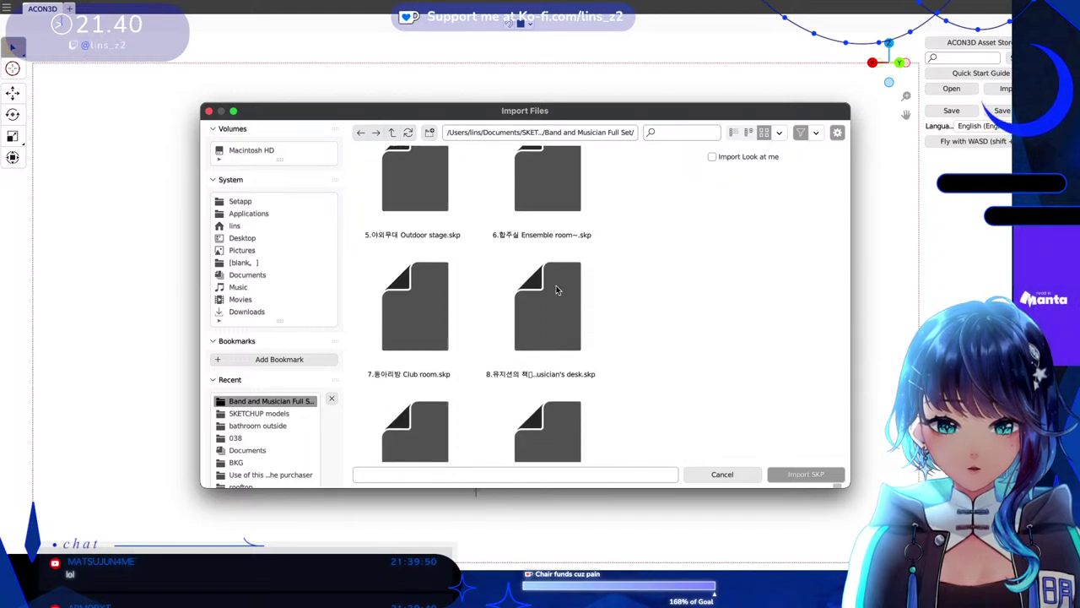
scroll(556, 291, down, 3)
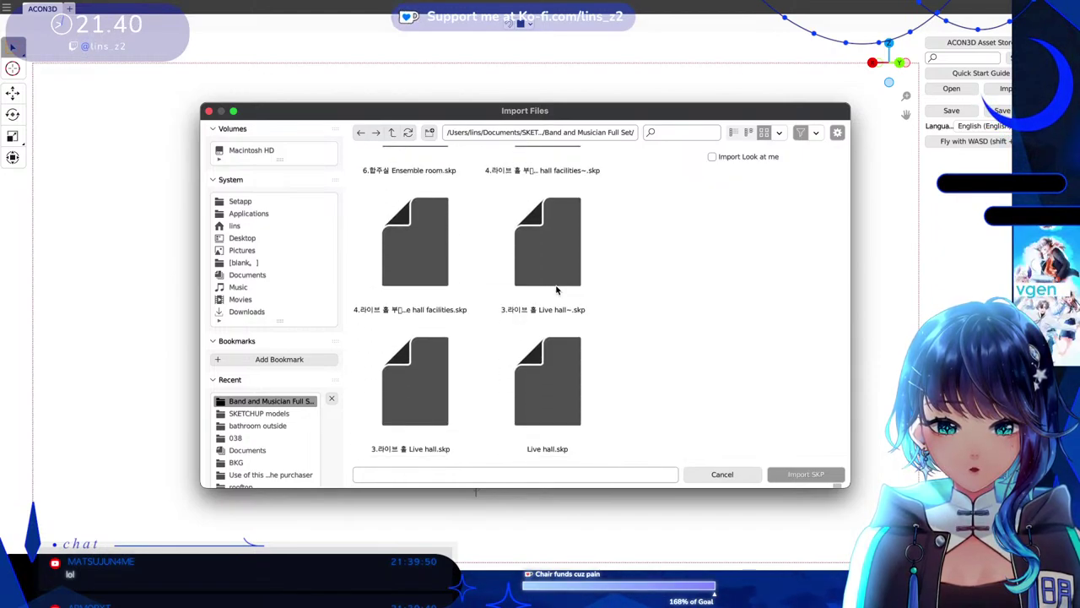
click(536, 384)
double_click(536, 384)
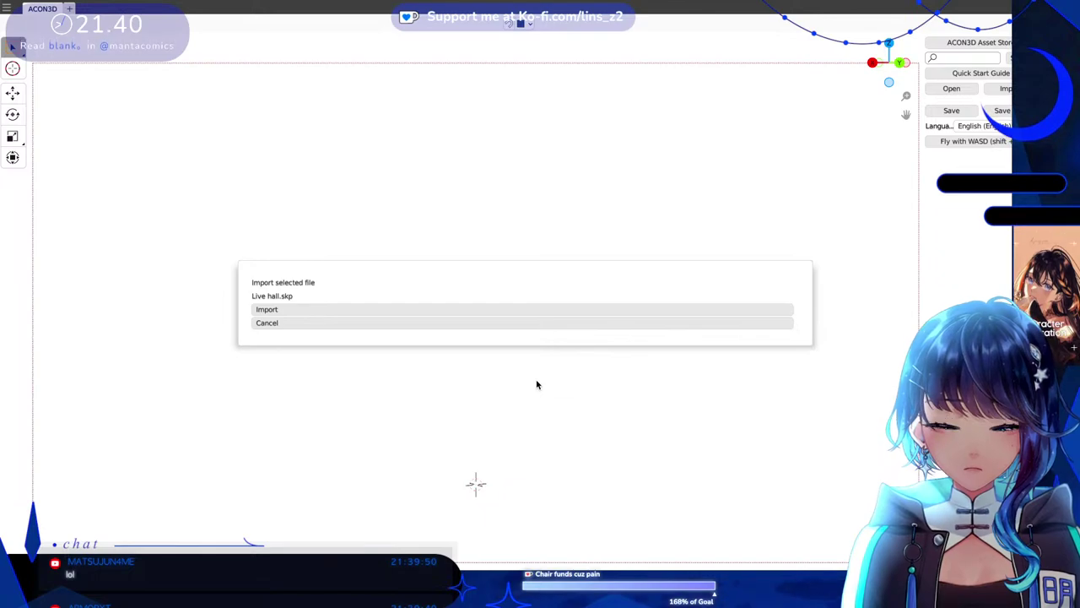
click(425, 312)
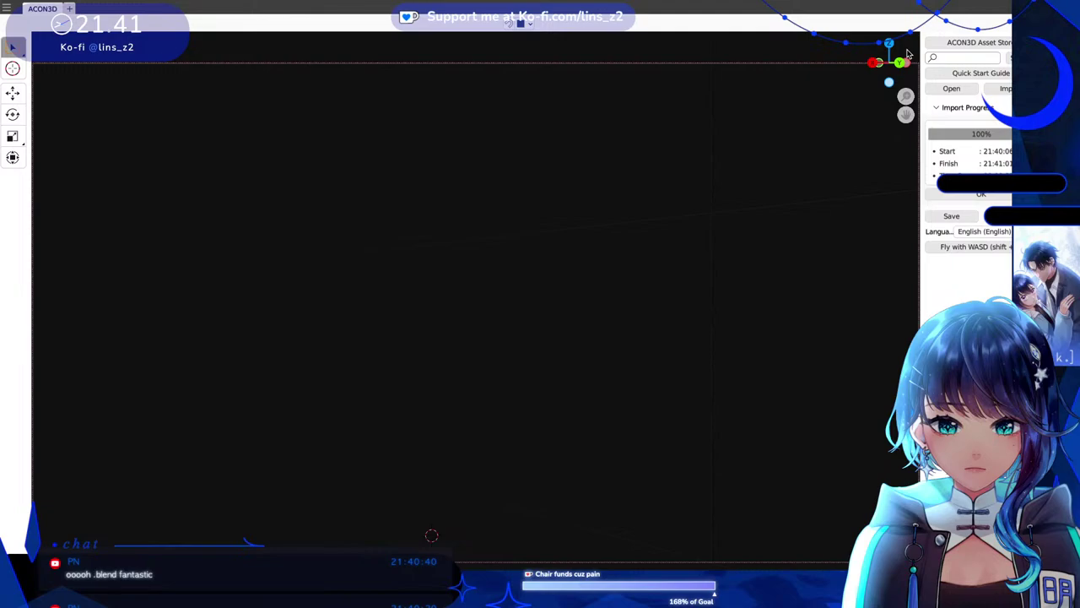
click(905, 57)
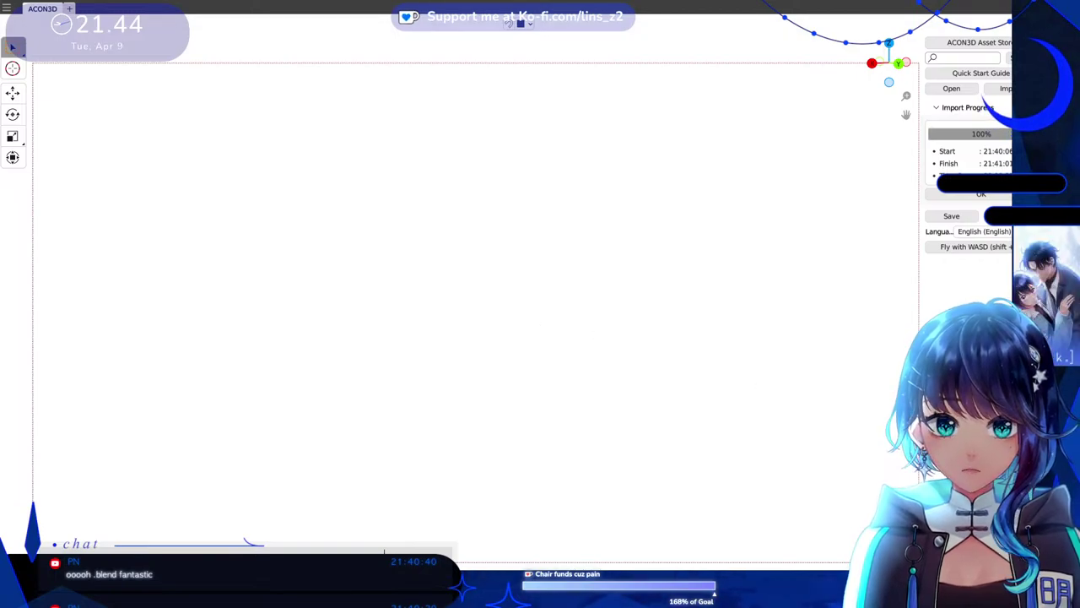
Start a new General file without saving the changes to untitled.blend.
click(7, 7)
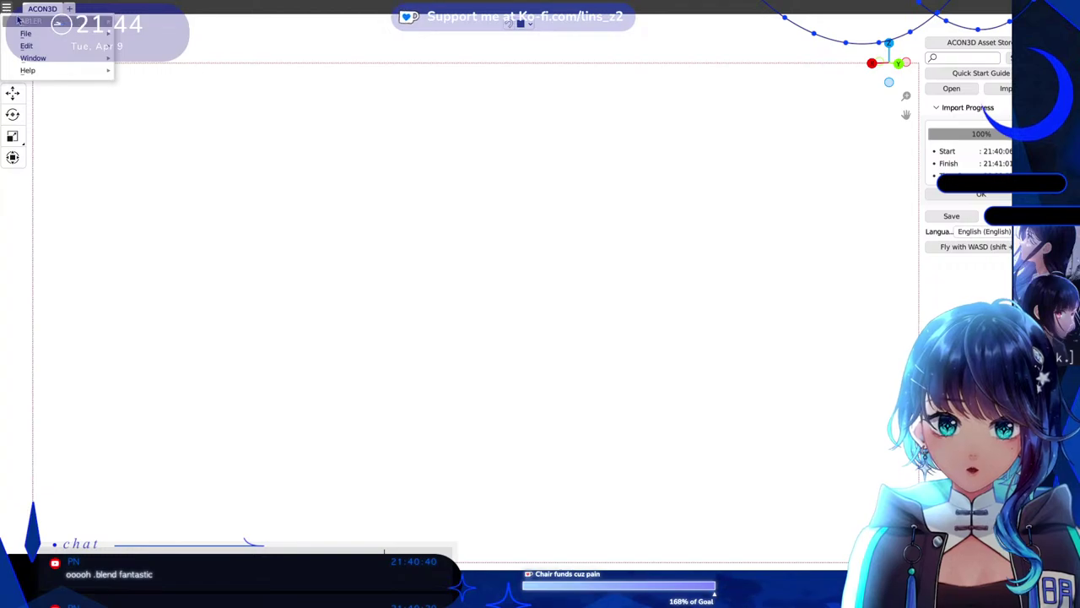
mouse_move(97, 34)
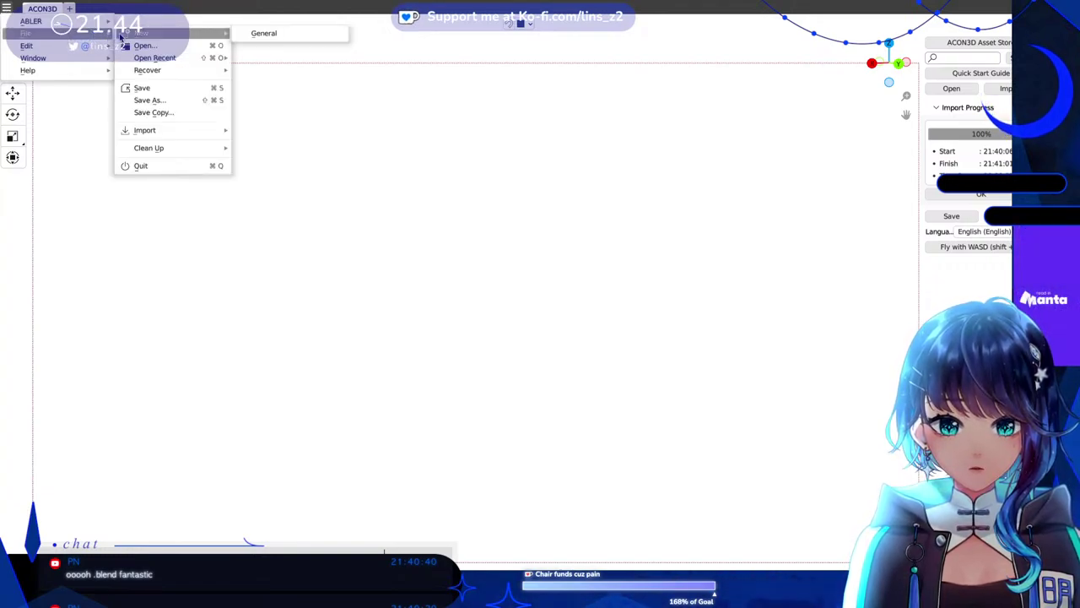
click(250, 34)
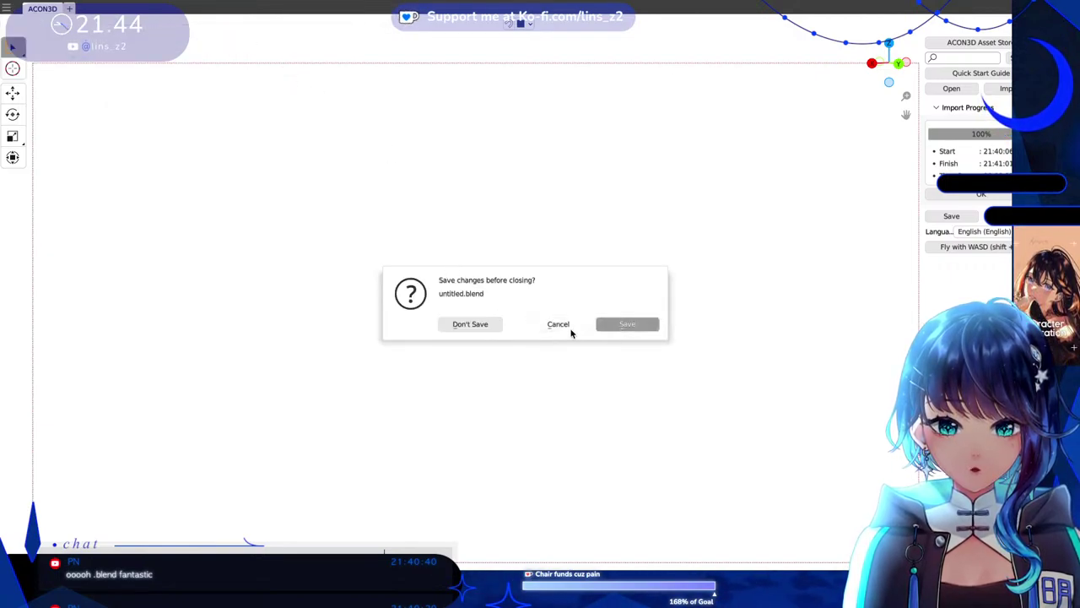
click(482, 325)
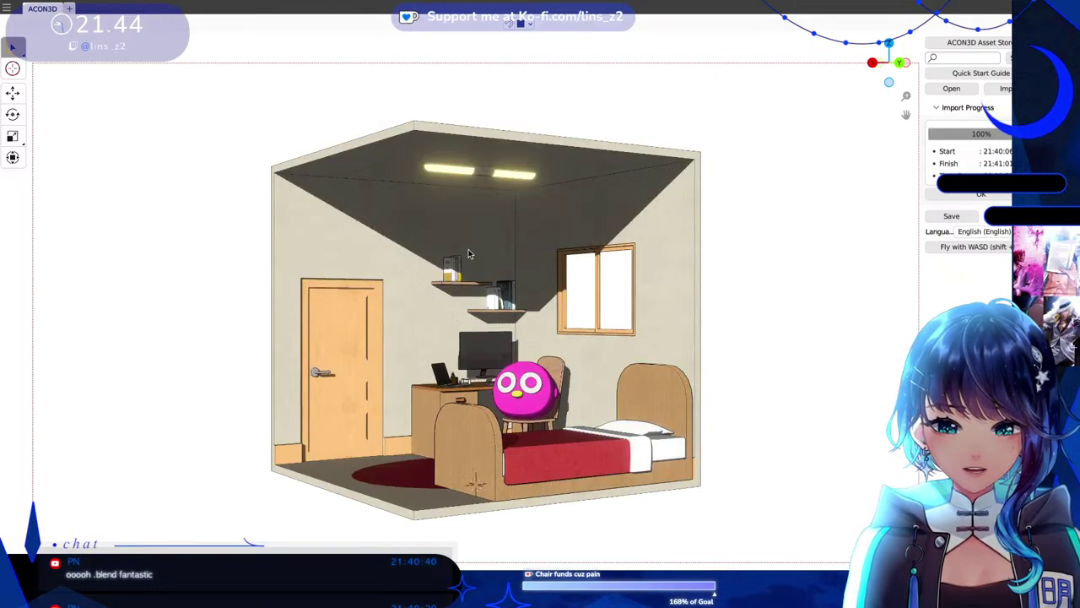
Delete every object of the default room from the new scene.
click(391, 246)
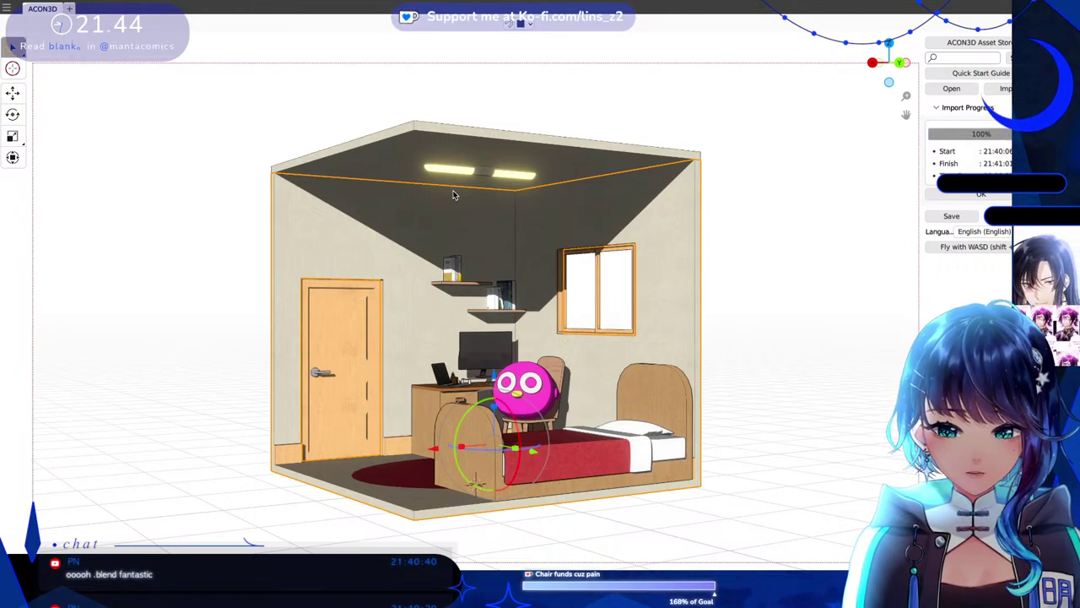
key(ctrl+a)
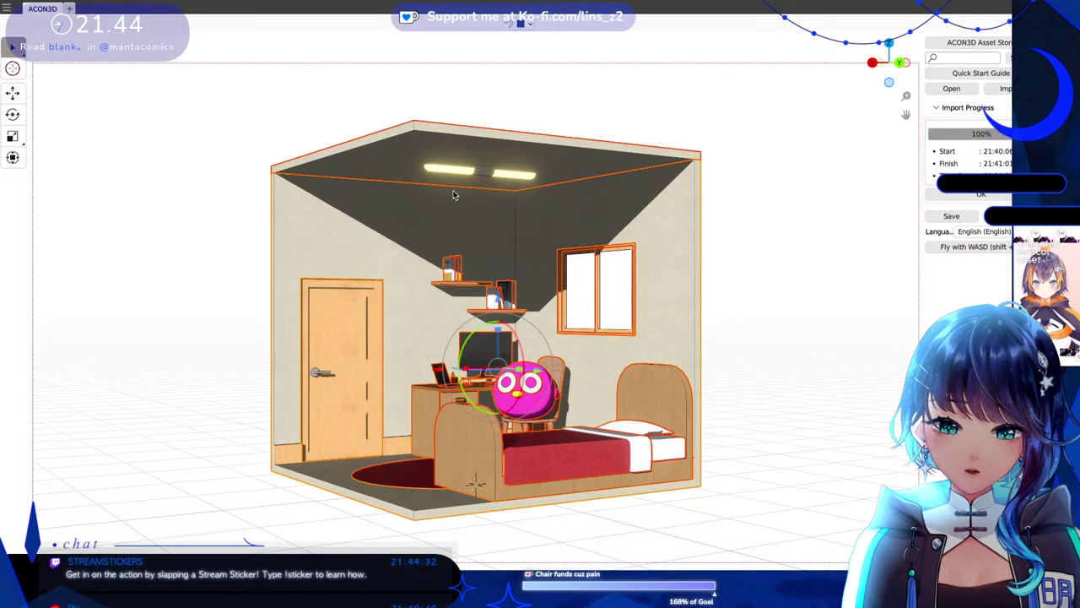
key(x)
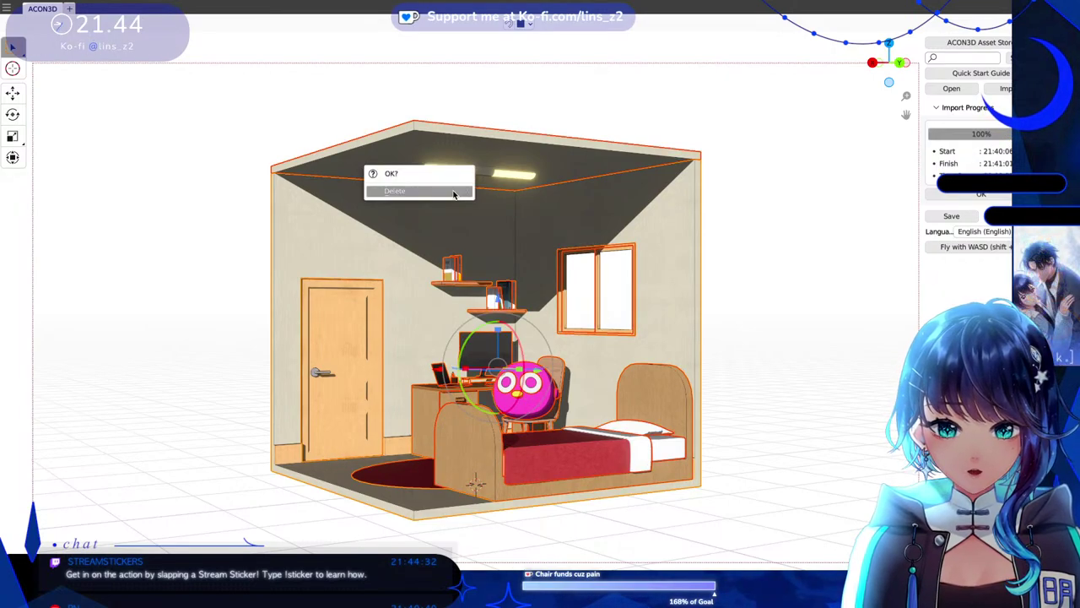
click(448, 195)
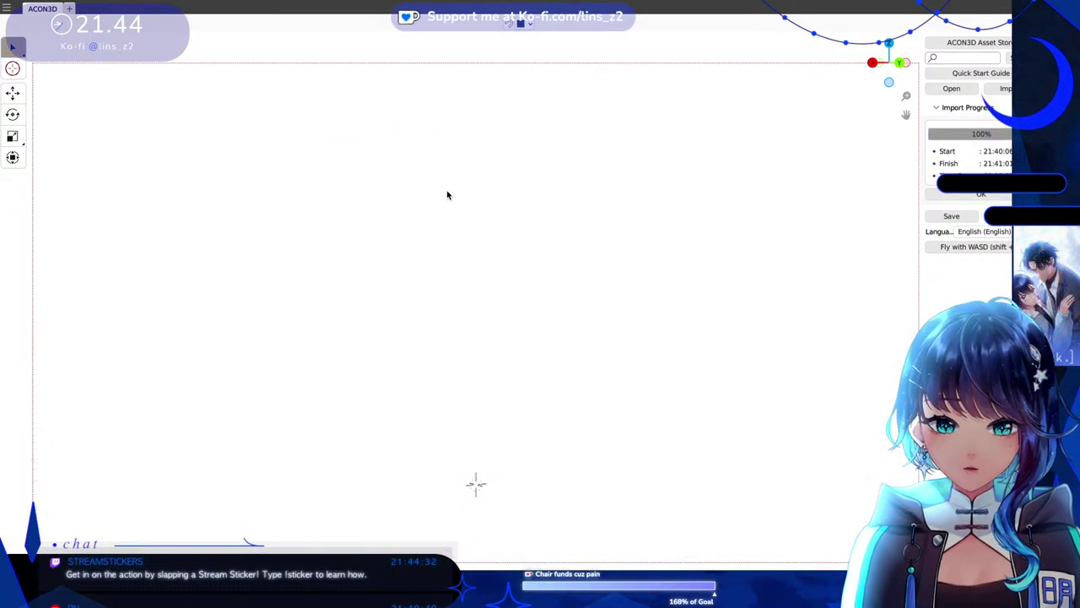
Start an SKP import and browse to the SKETCHUP models folder inside Documents.
click(12, 13)
mouse_move(46, 37)
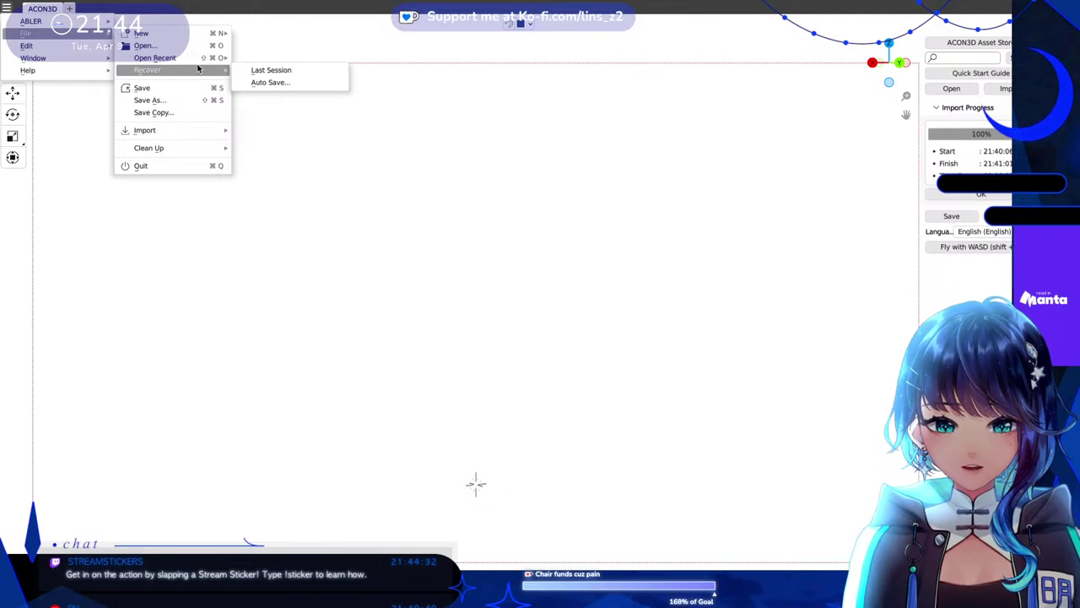
mouse_move(200, 60)
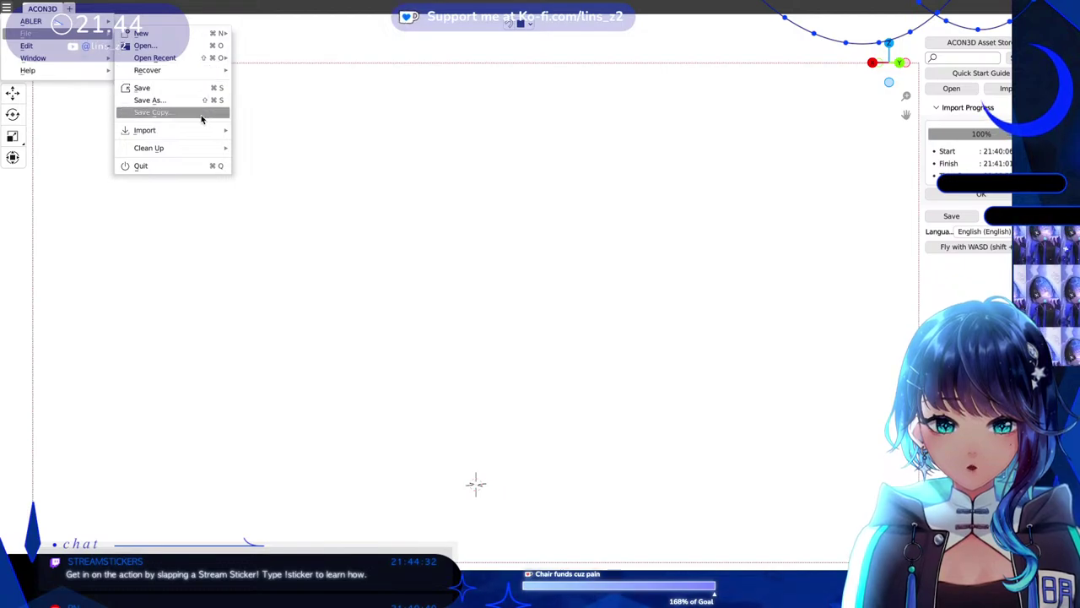
mouse_move(203, 133)
click(307, 144)
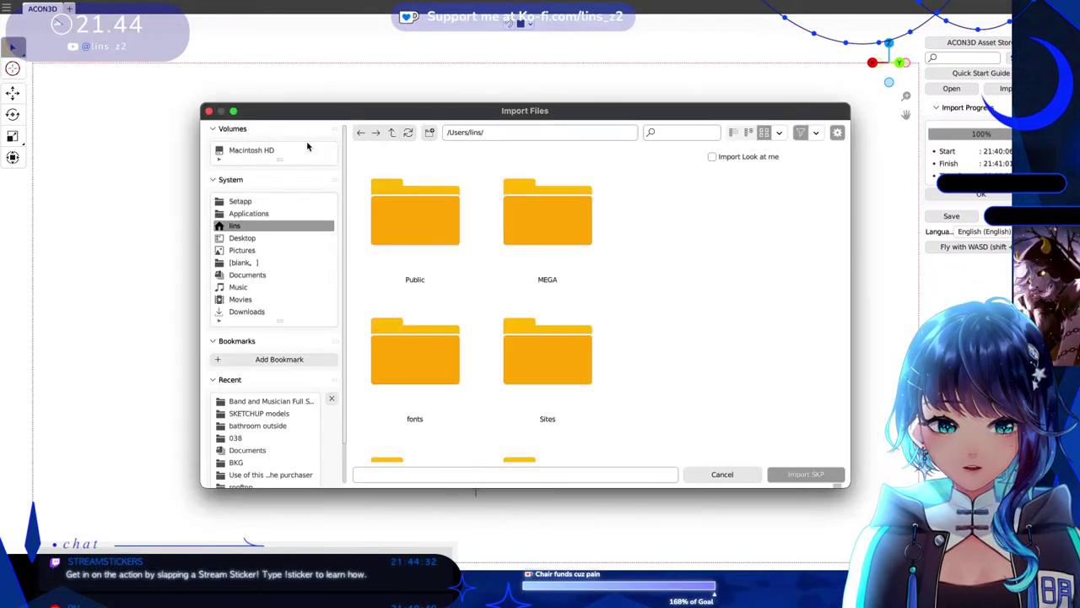
click(253, 275)
scroll(443, 363, down, 8)
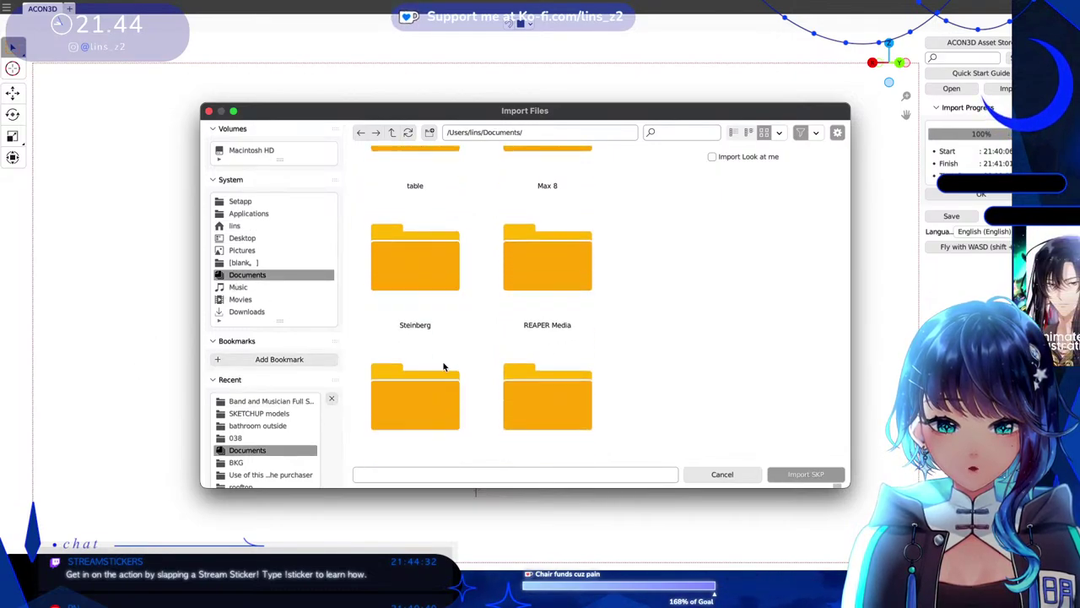
scroll(443, 366, down, 10)
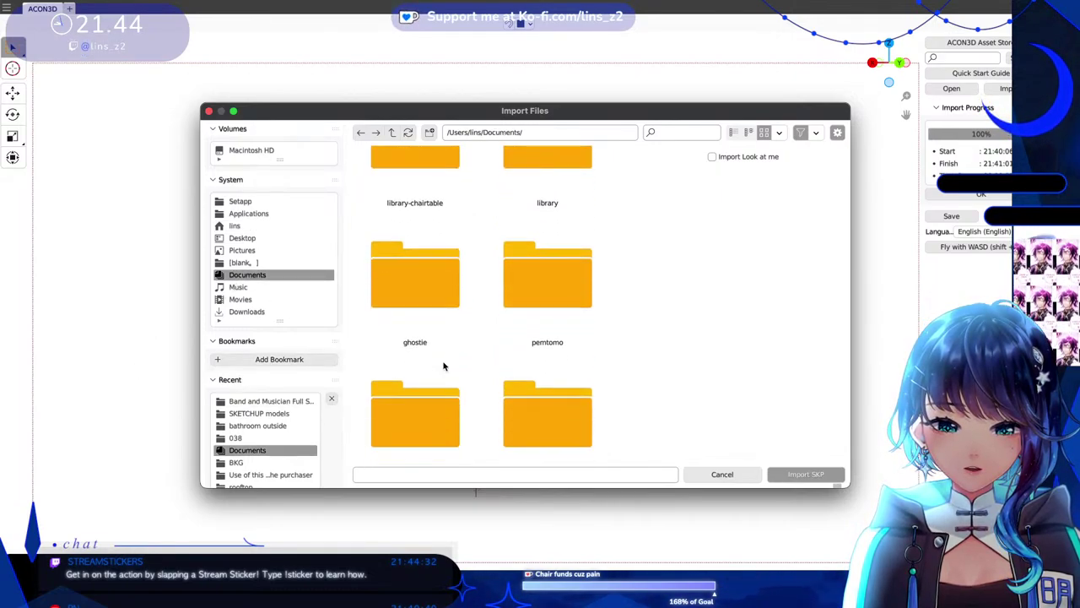
scroll(443, 365, down, 10)
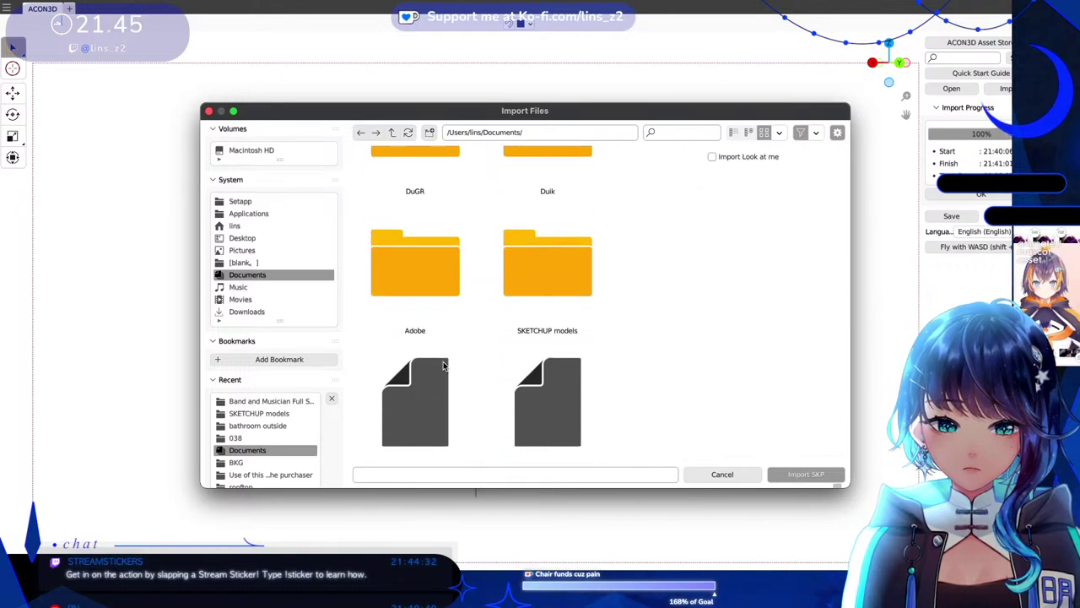
double_click(557, 274)
Import Live hall-lightmode.skp from the Band and Musician Full Set folder into the emptied scene.
scroll(557, 272, down, 3)
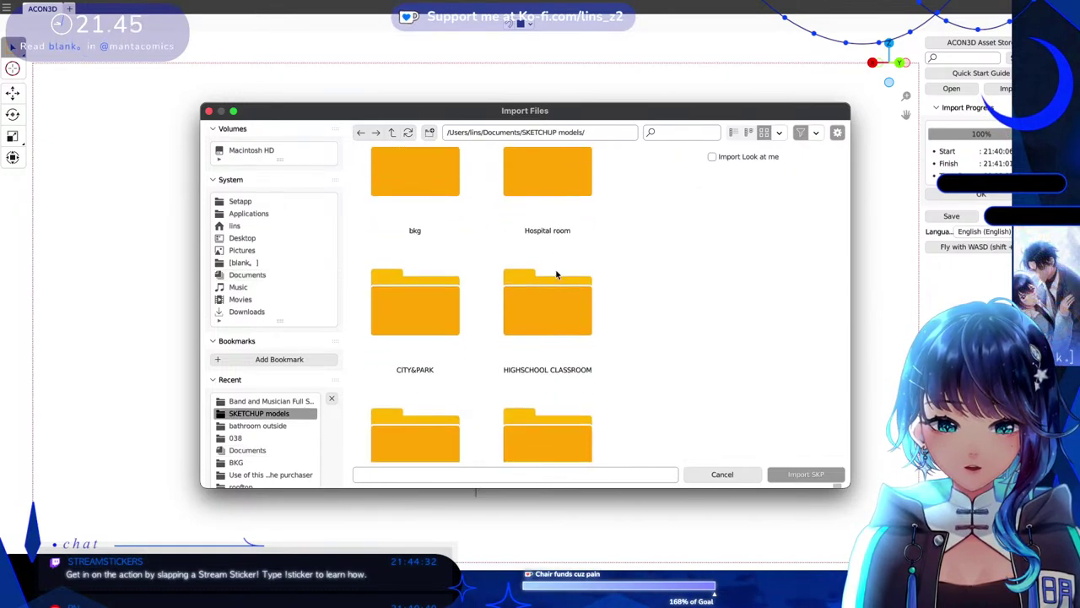
scroll(547, 321, down, 10)
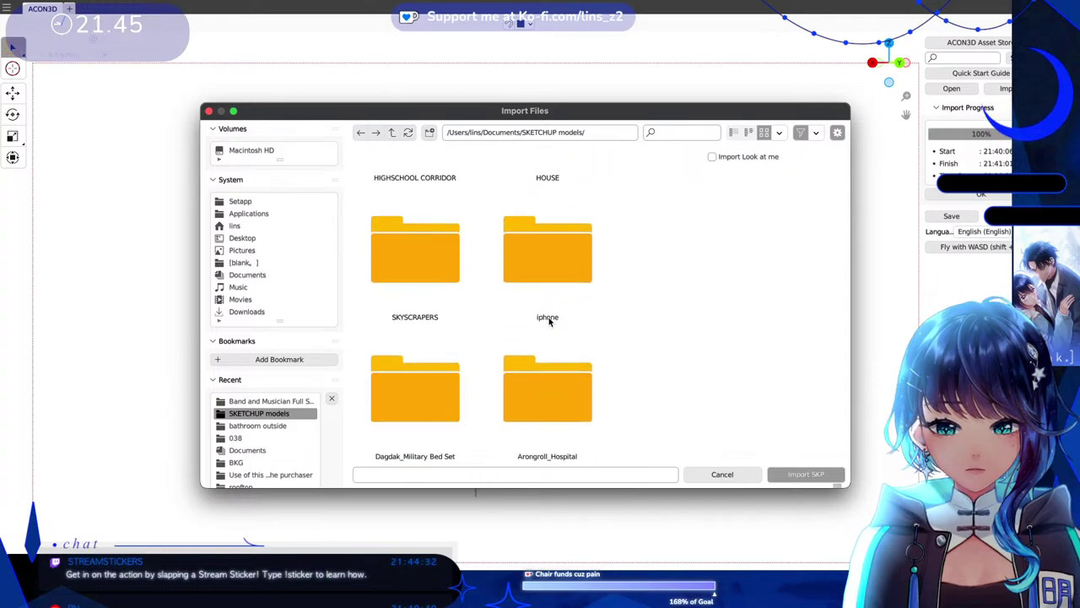
scroll(549, 321, down, 10)
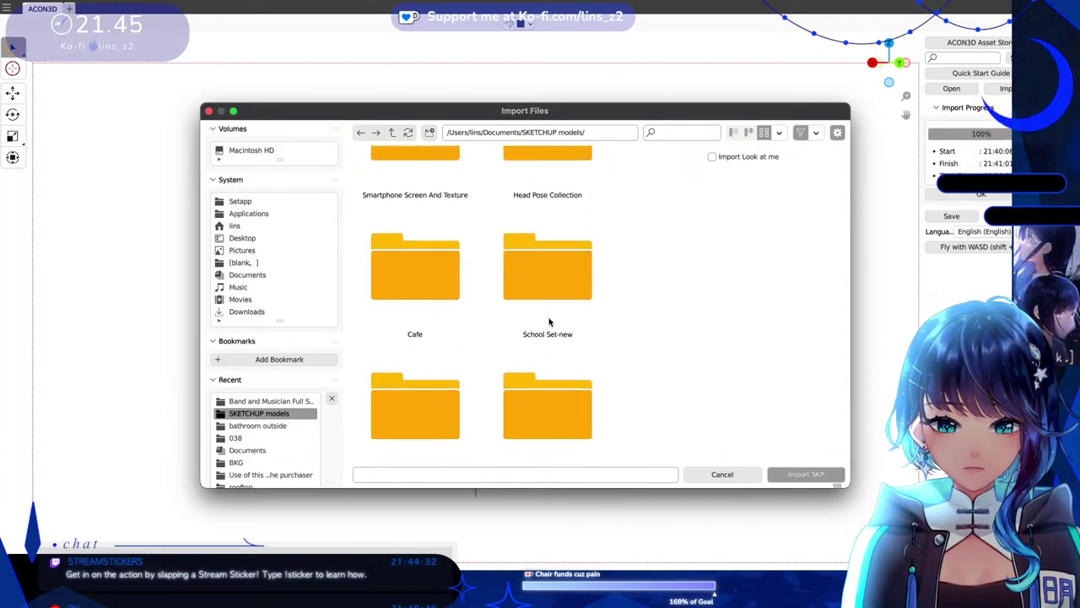
scroll(549, 322, down, 10)
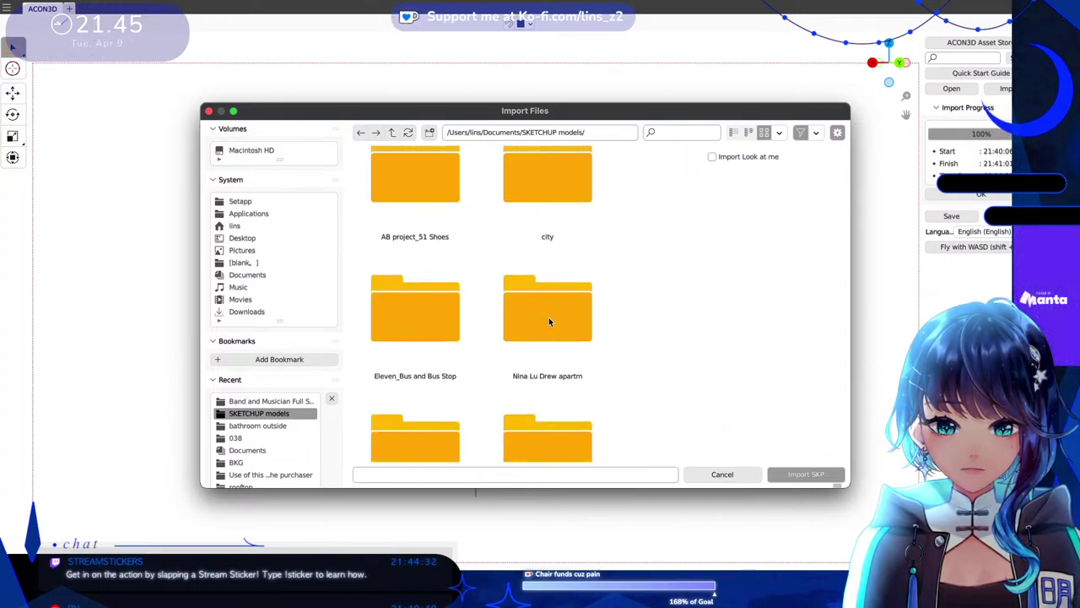
double_click(545, 276)
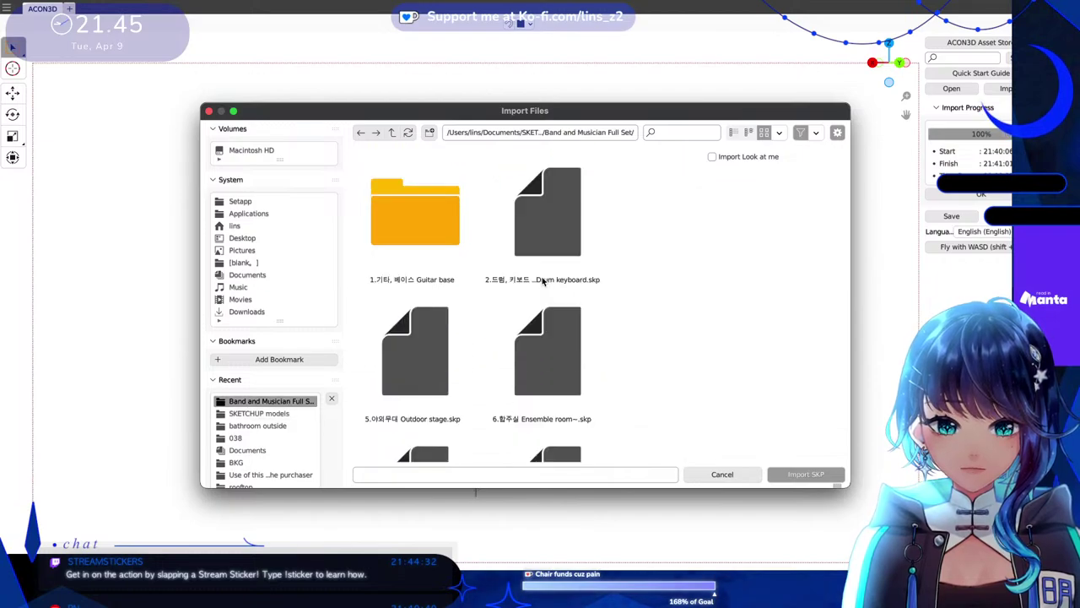
scroll(540, 283, down, 5)
scroll(535, 284, down, 5)
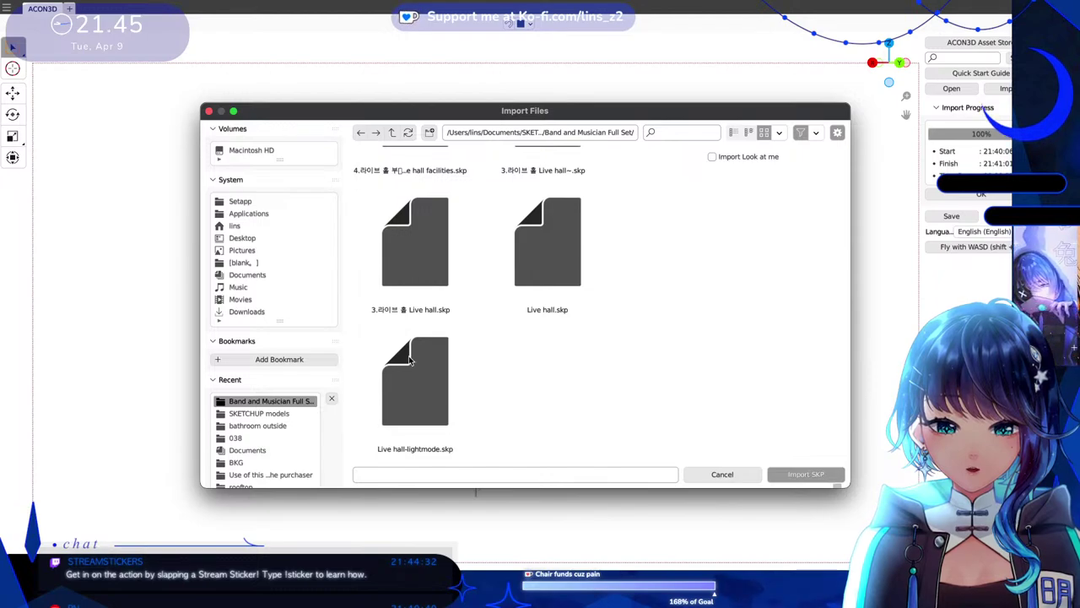
double_click(437, 358)
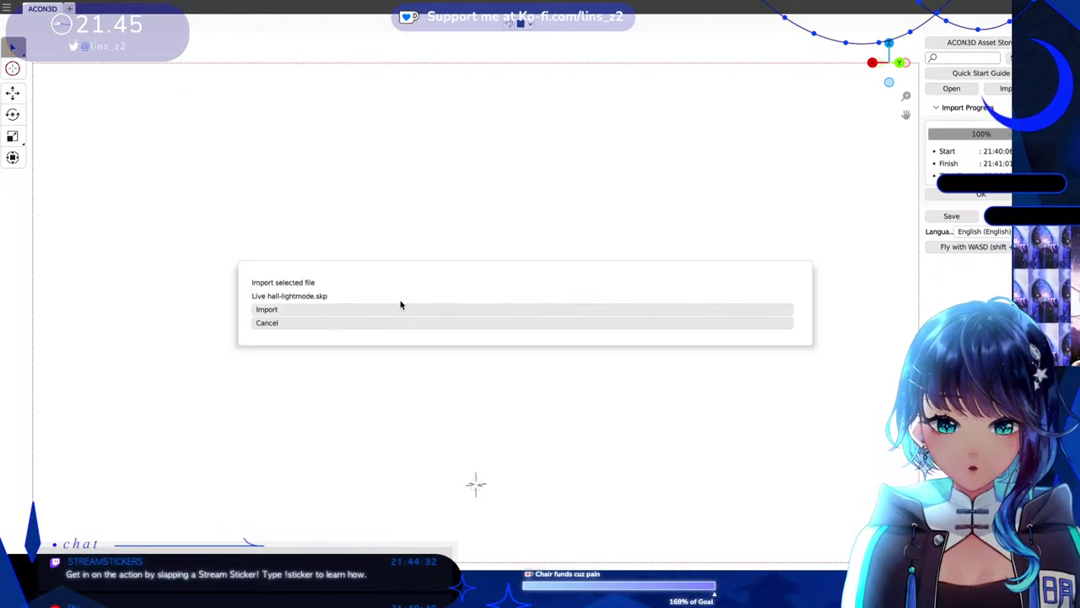
click(400, 308)
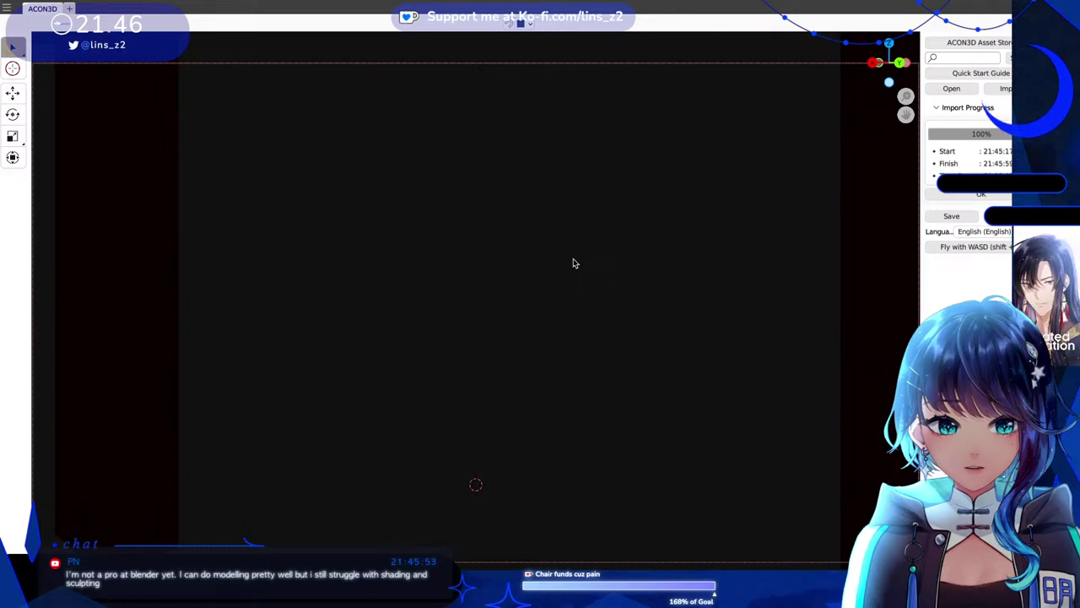
Frame the imported live hall and examine it from outside and around the stage, truss and instruments.
click(140, 279)
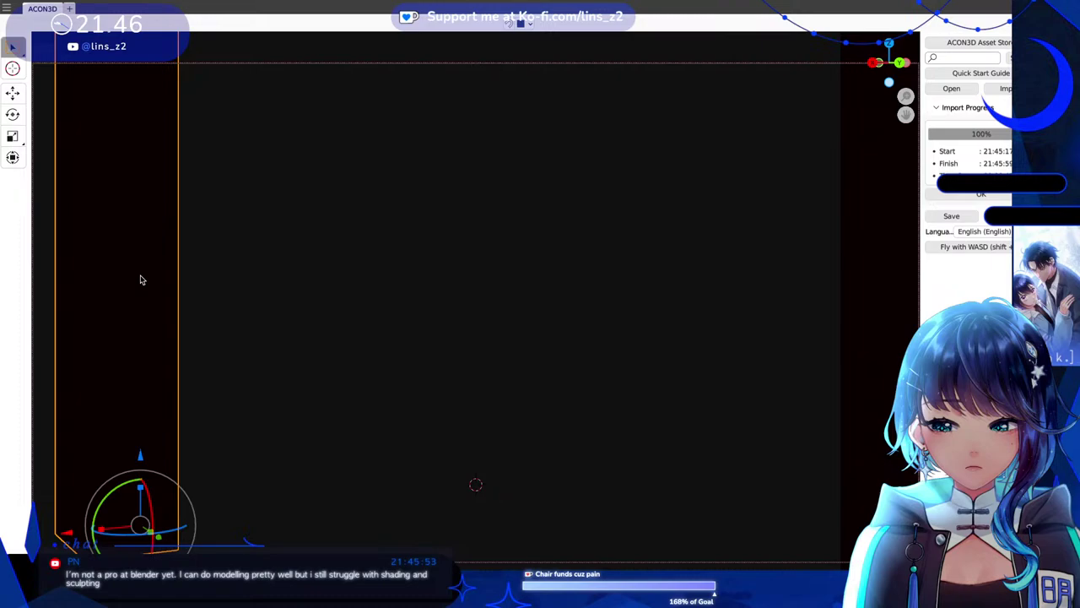
key(KP_Decimal)
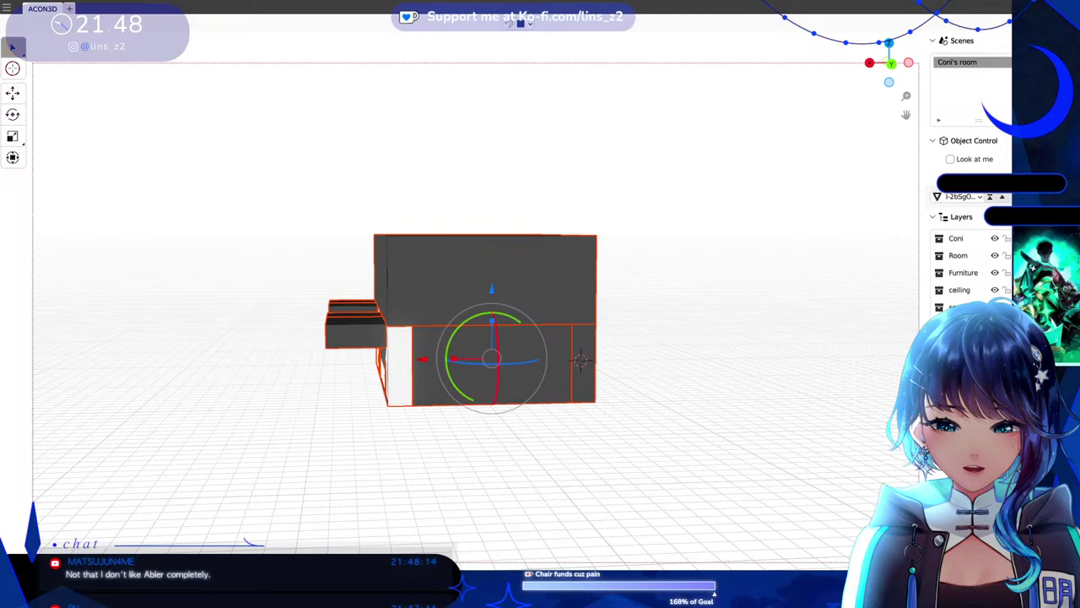
drag(591, 320, 685, 251)
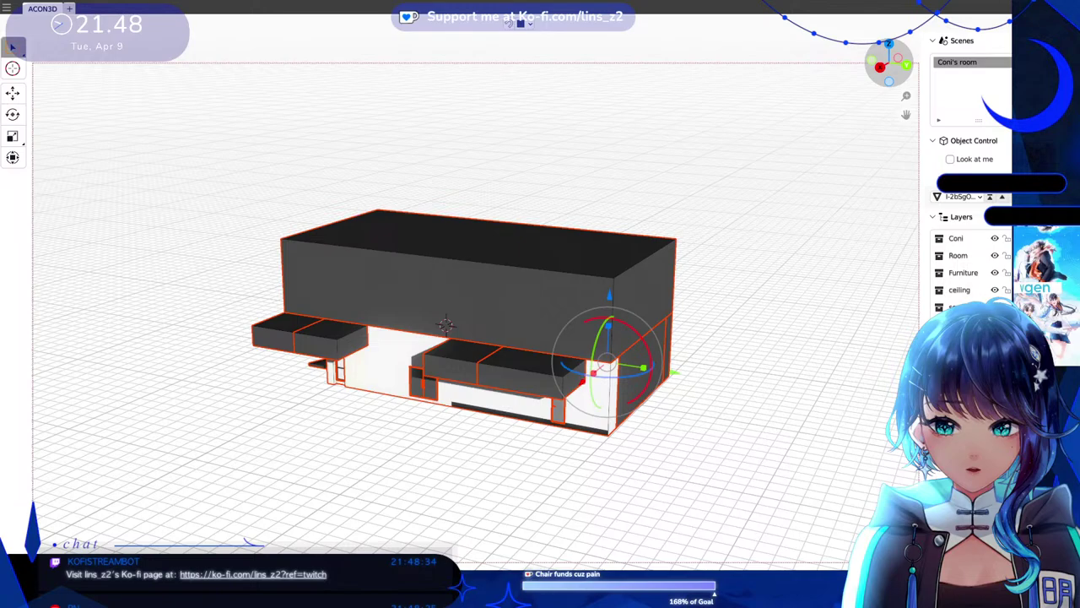
drag(445, 324, 353, 389)
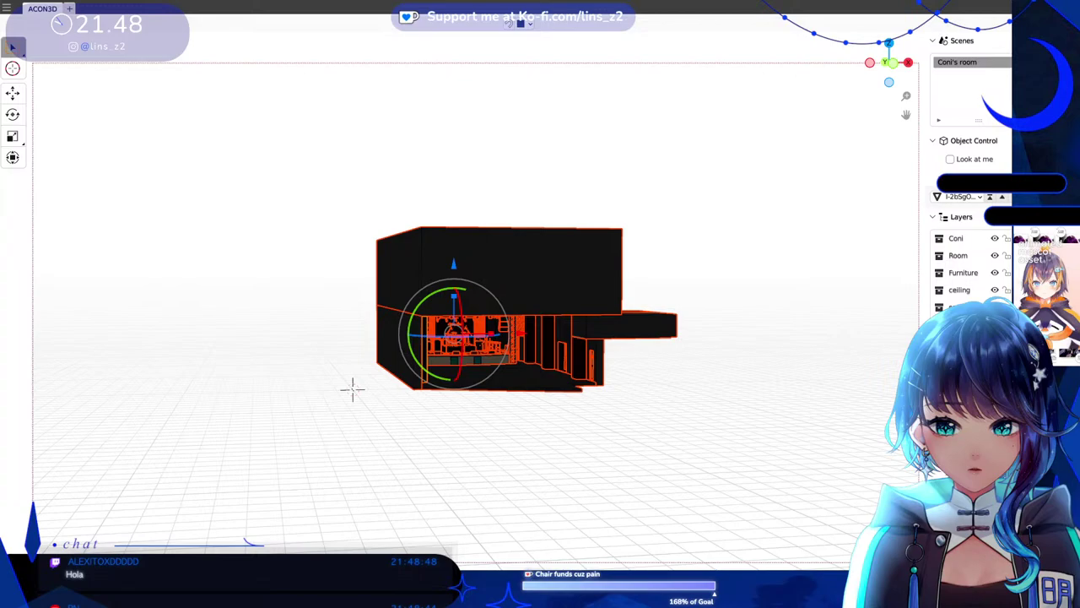
scroll(353, 389, up, 5)
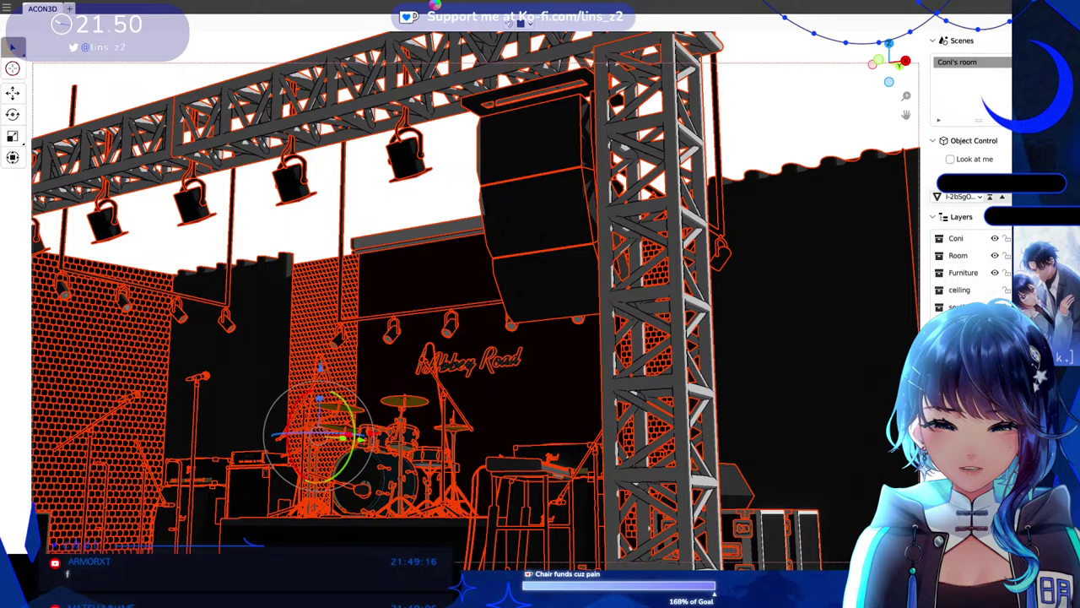
scroll(475, 295, up, 5)
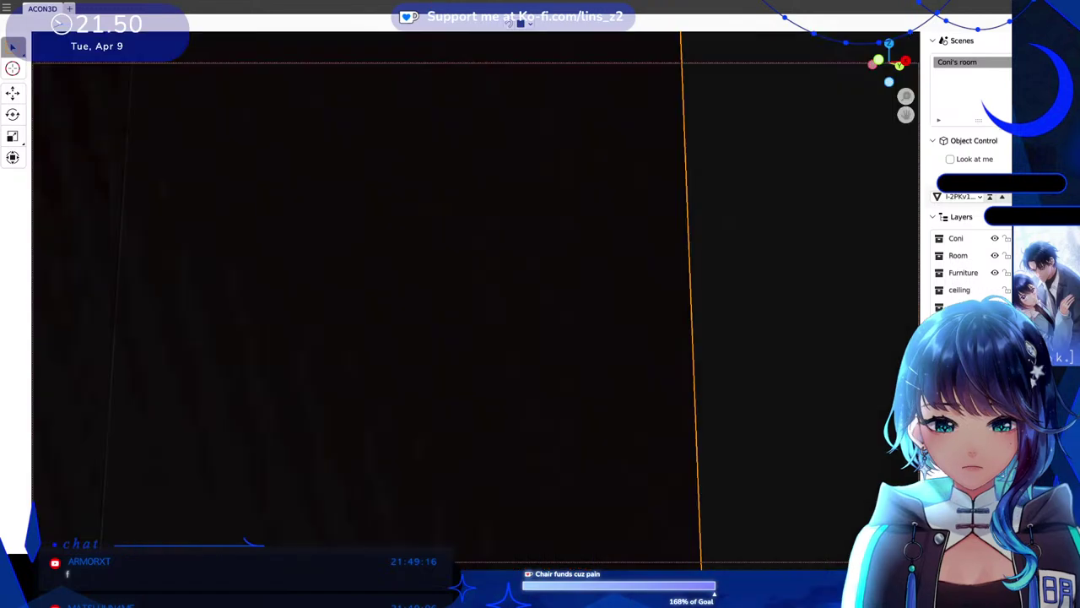